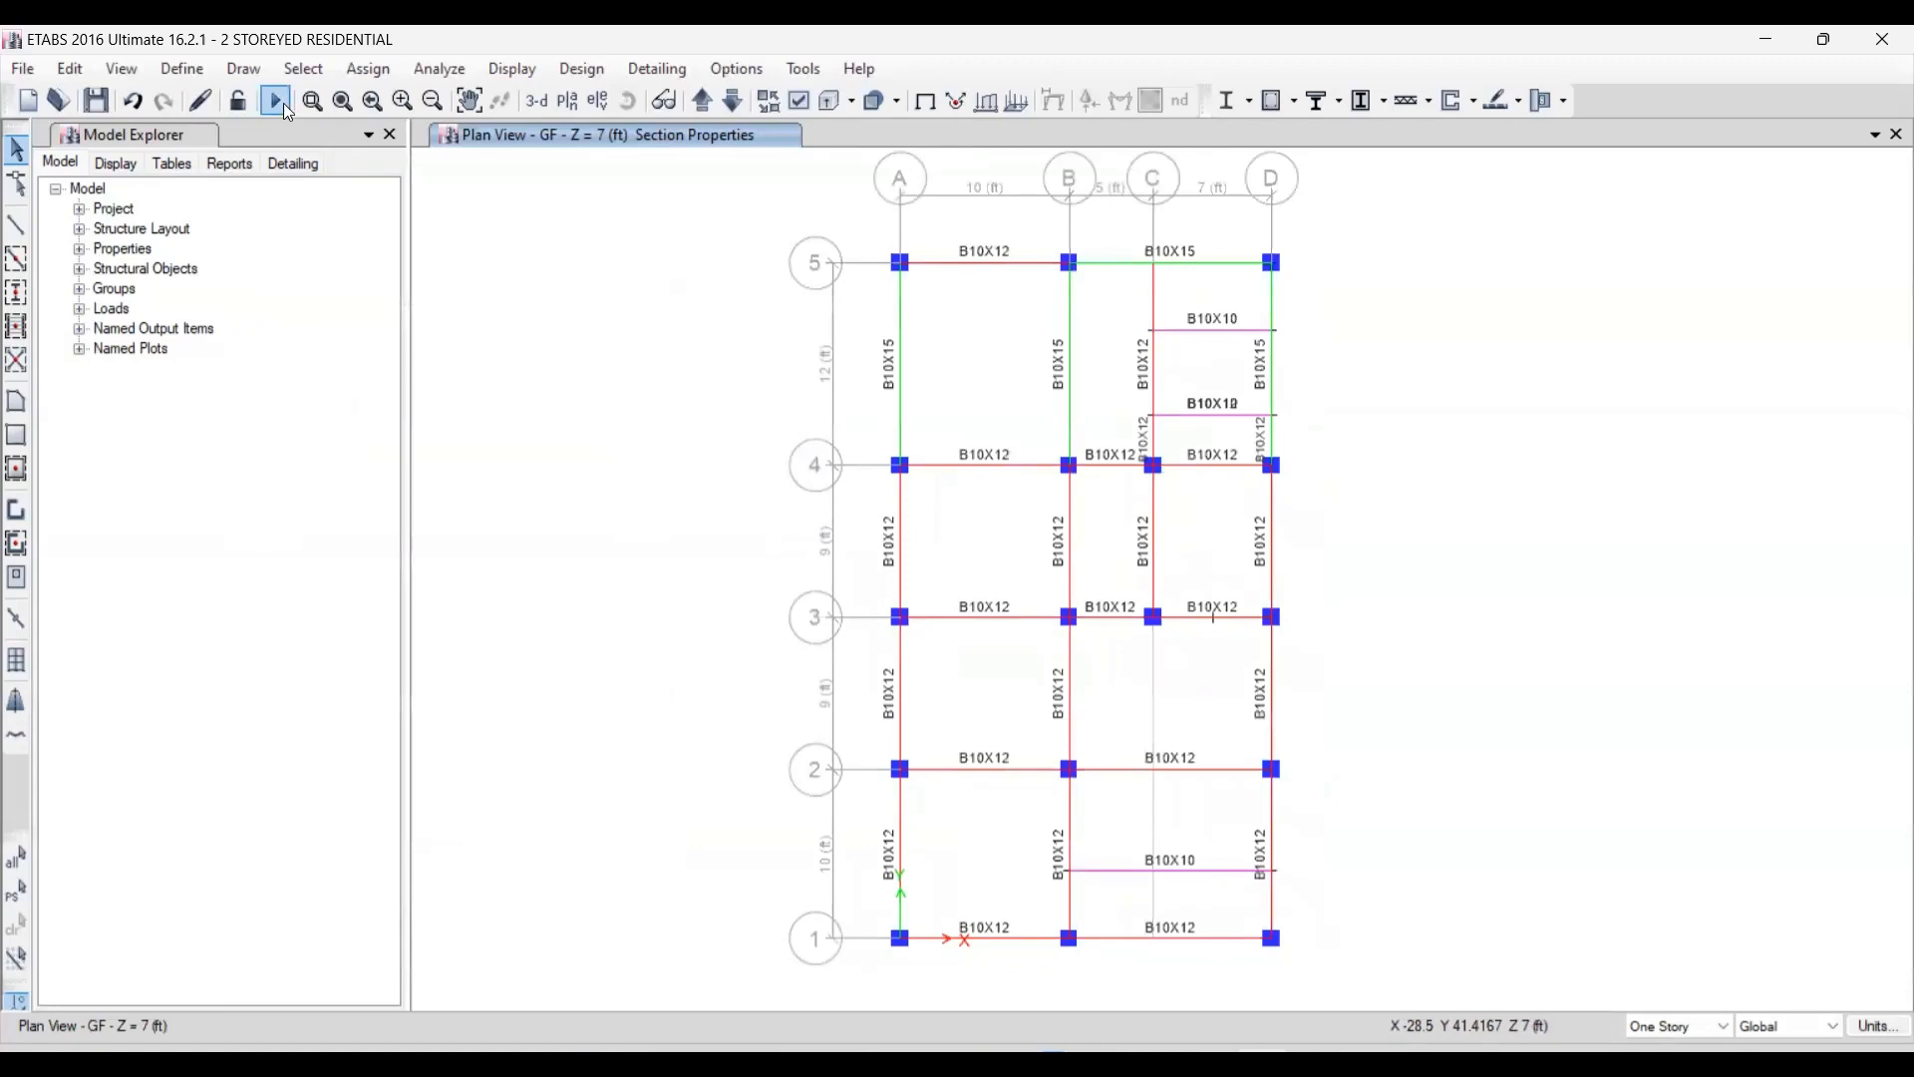
- Run the structural analysis of the model
left_click(275, 100)
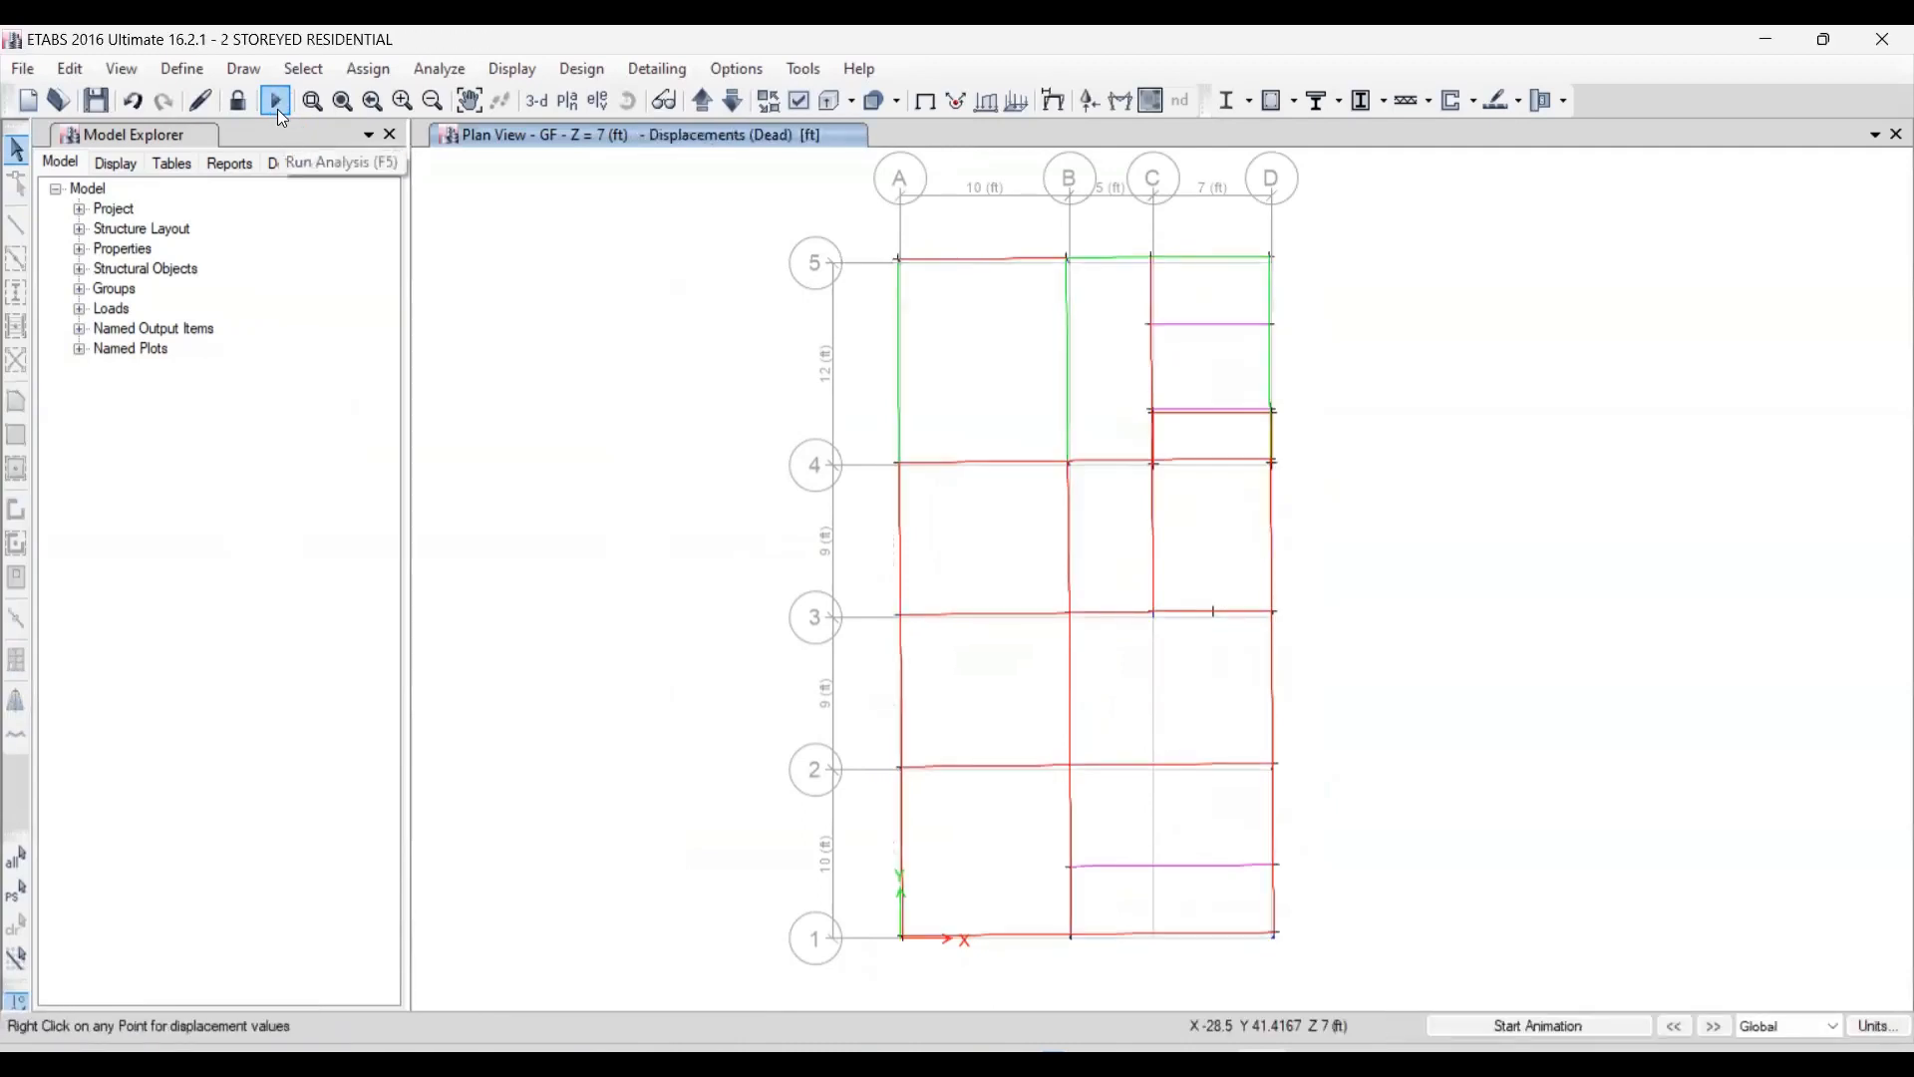
left_click(449, 77)
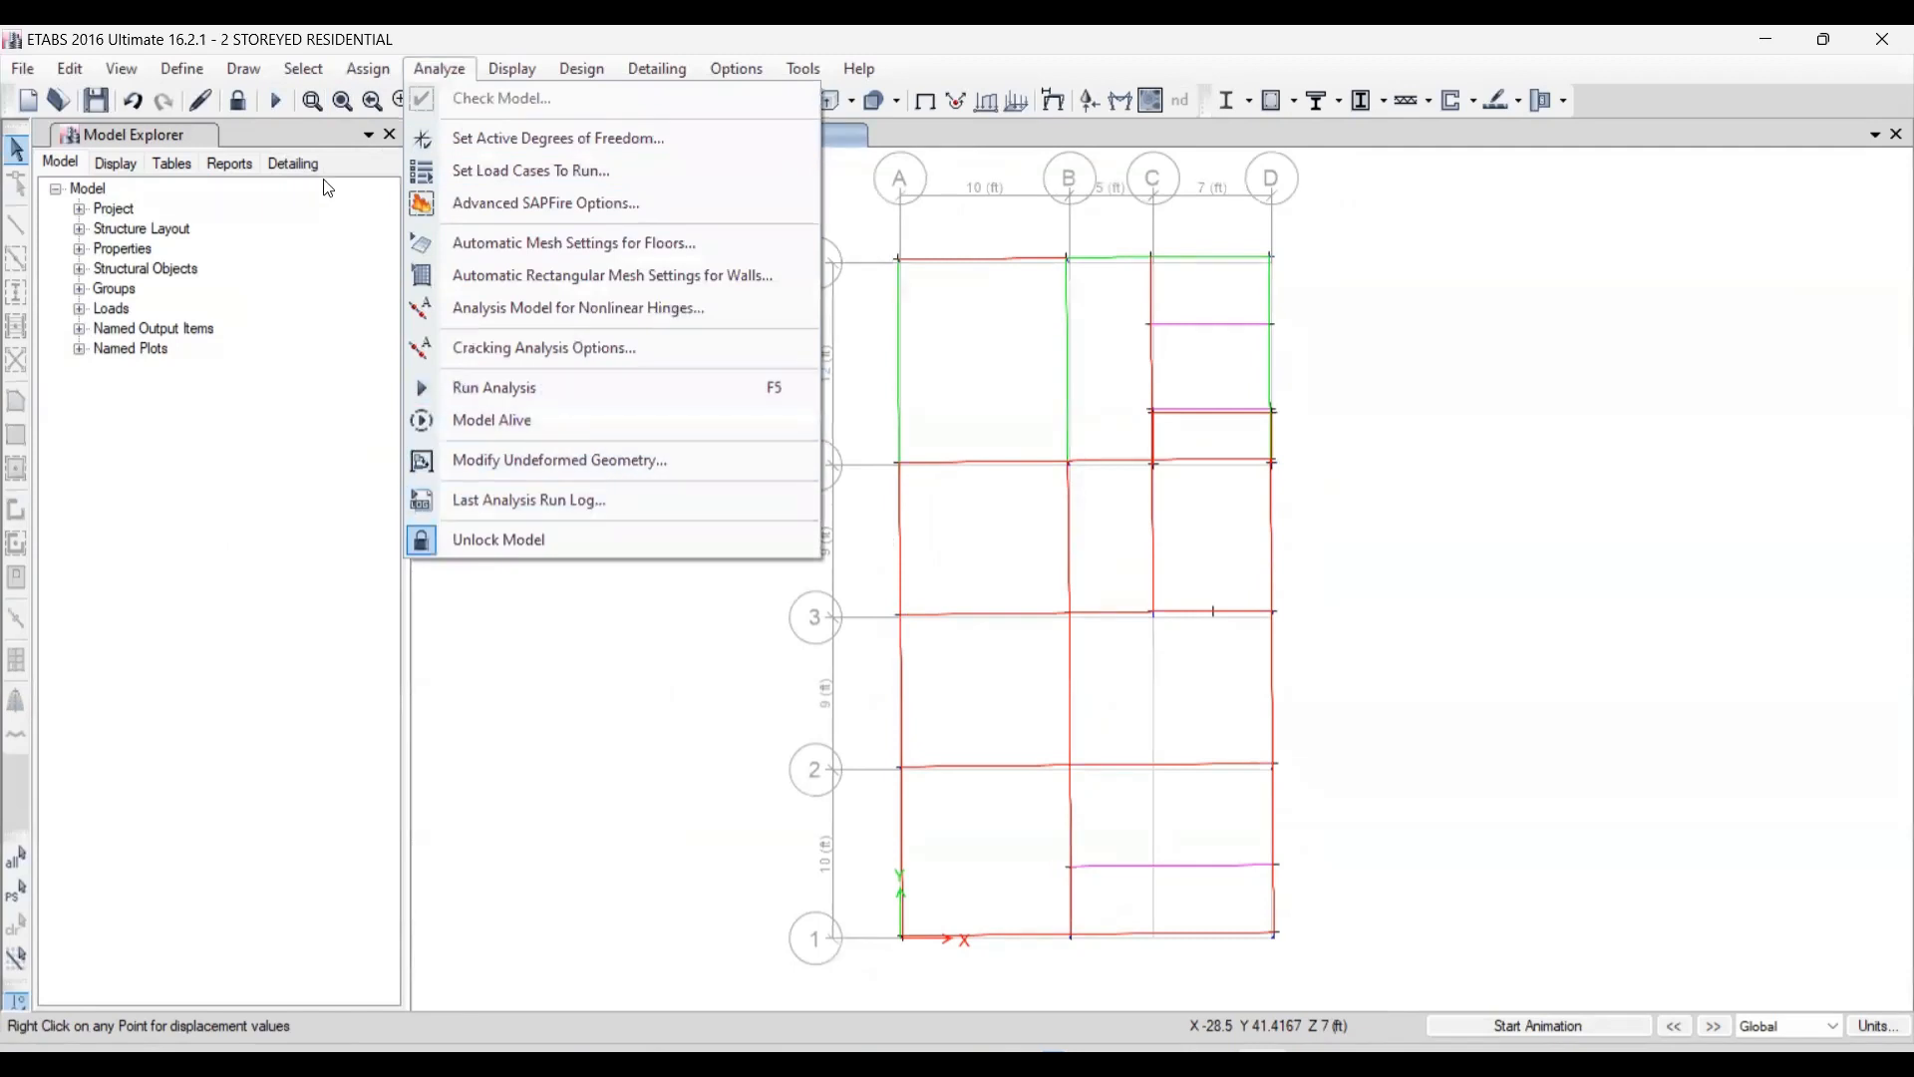
left_click(907, 529)
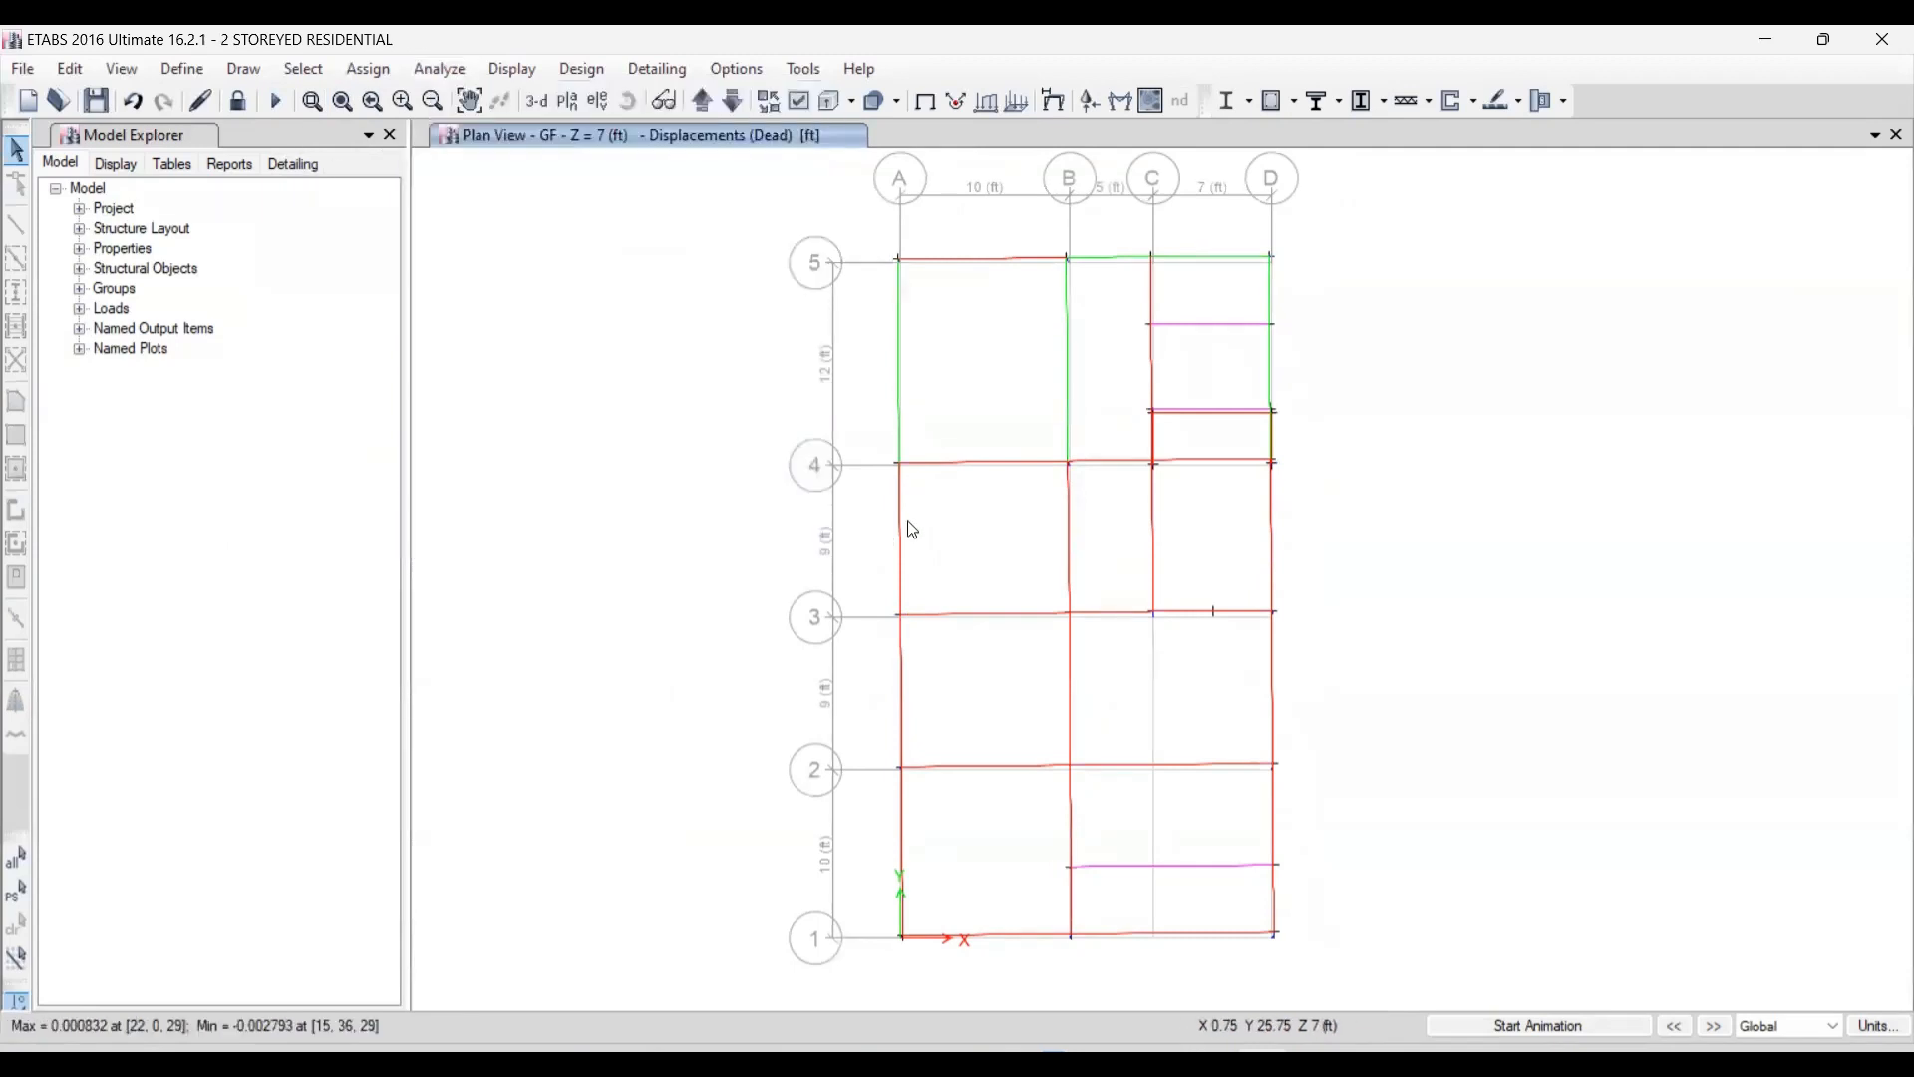
scroll(907, 570, "down", 4)
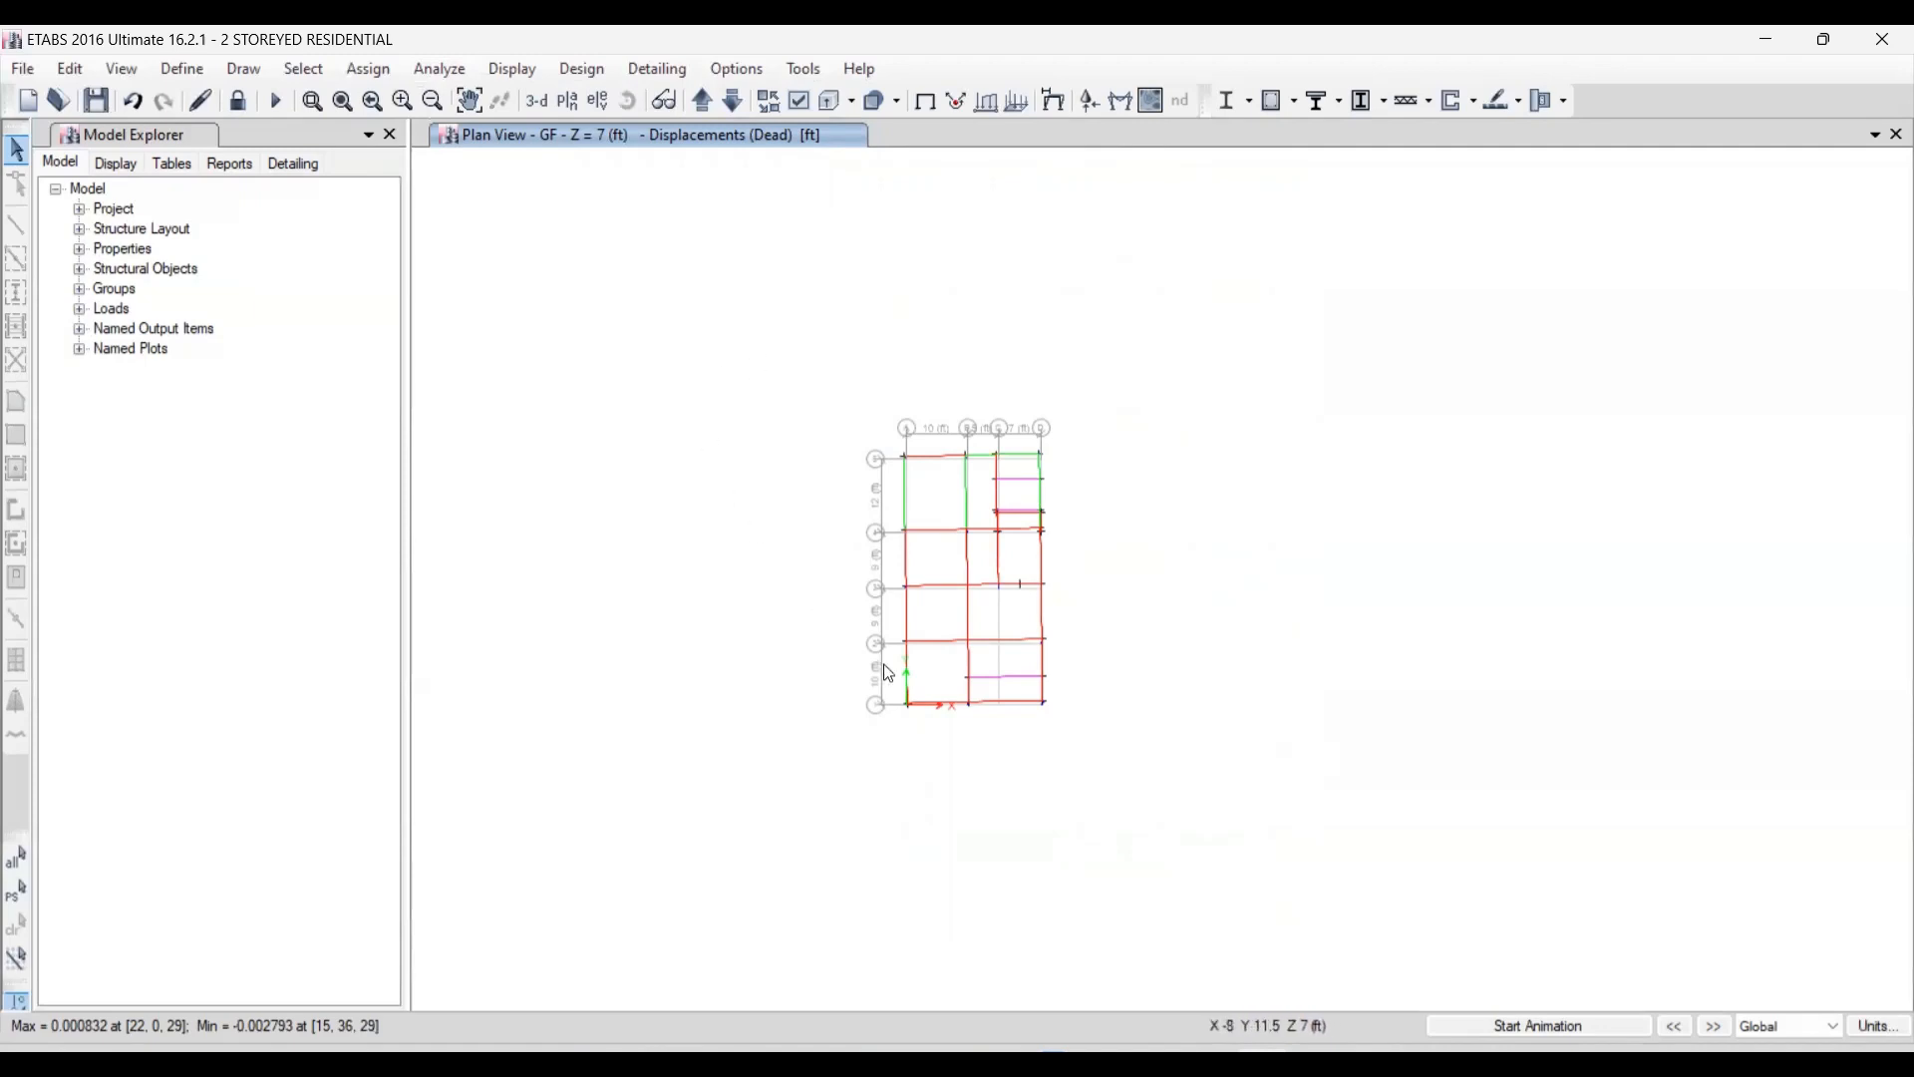
scroll(910, 713, "up", 3)
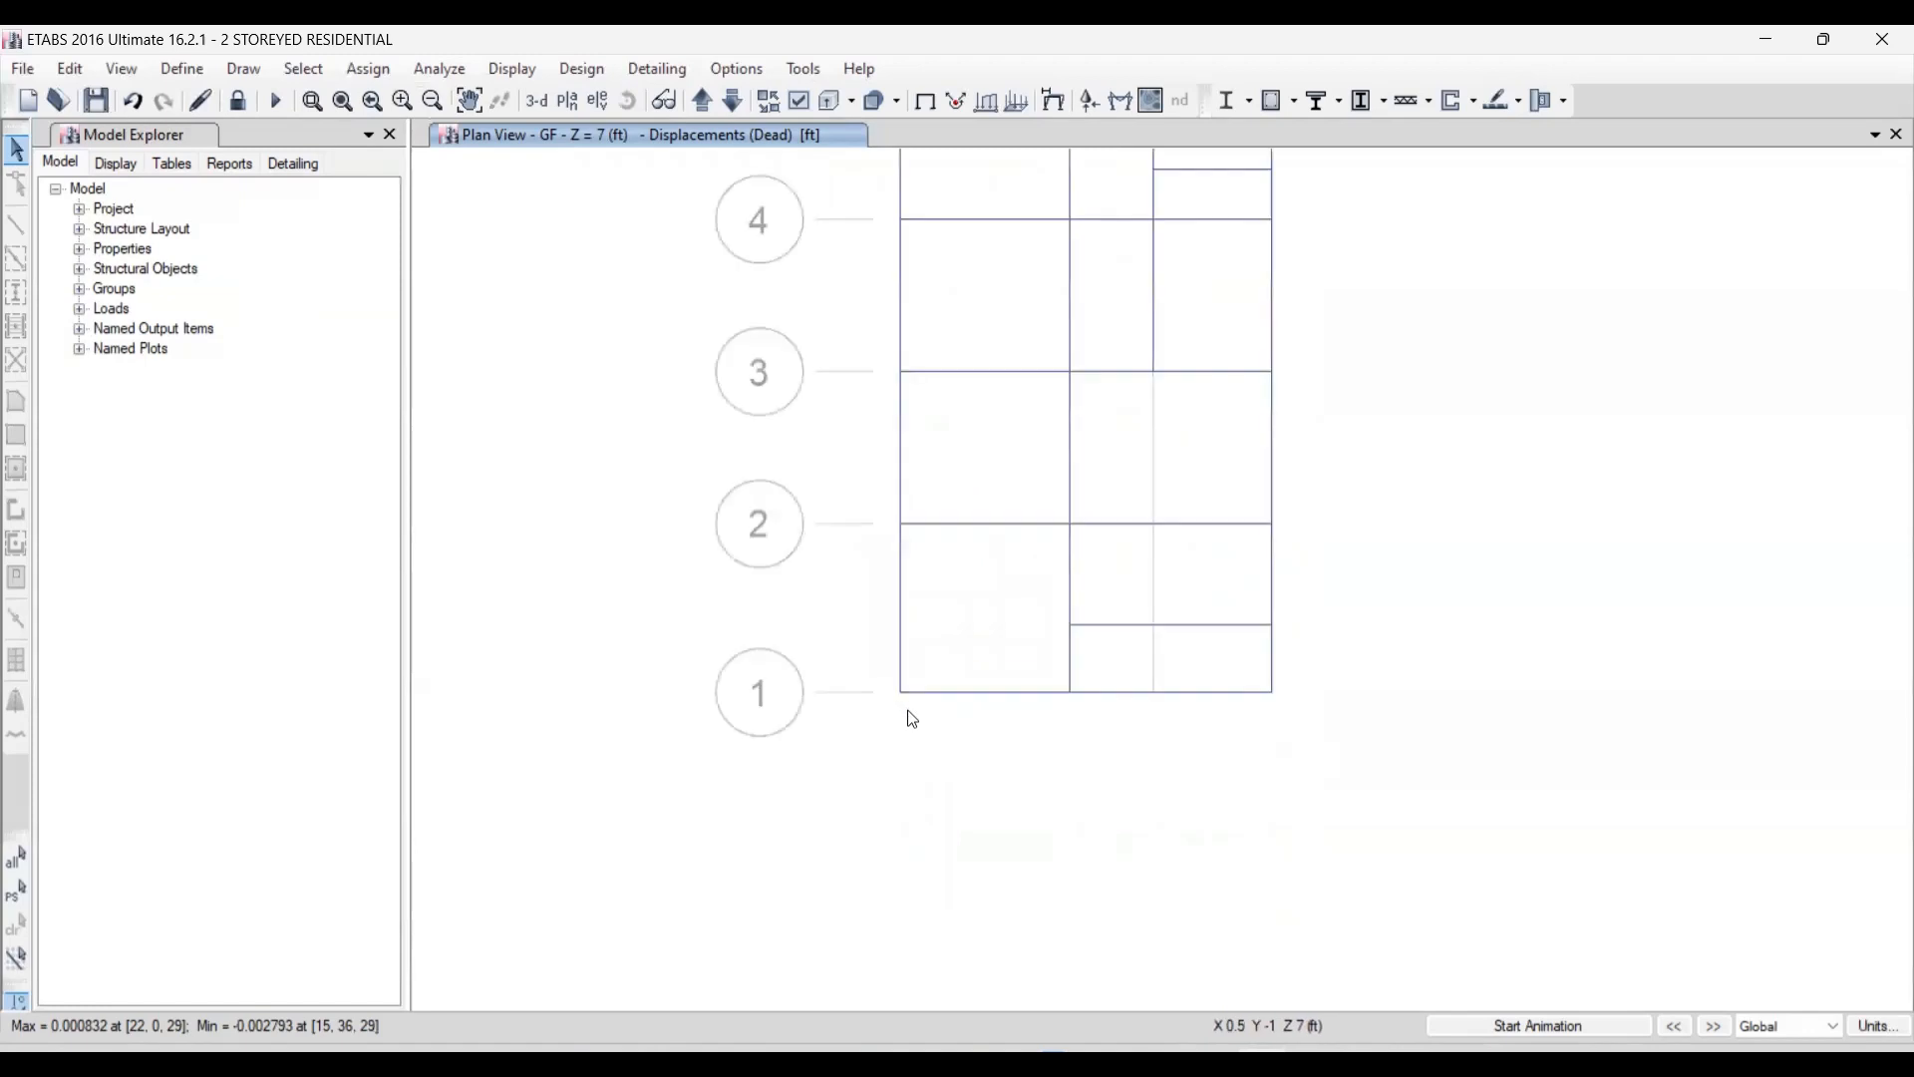
- Switch the view to the elevation along grid line 1
left_click(601, 106)
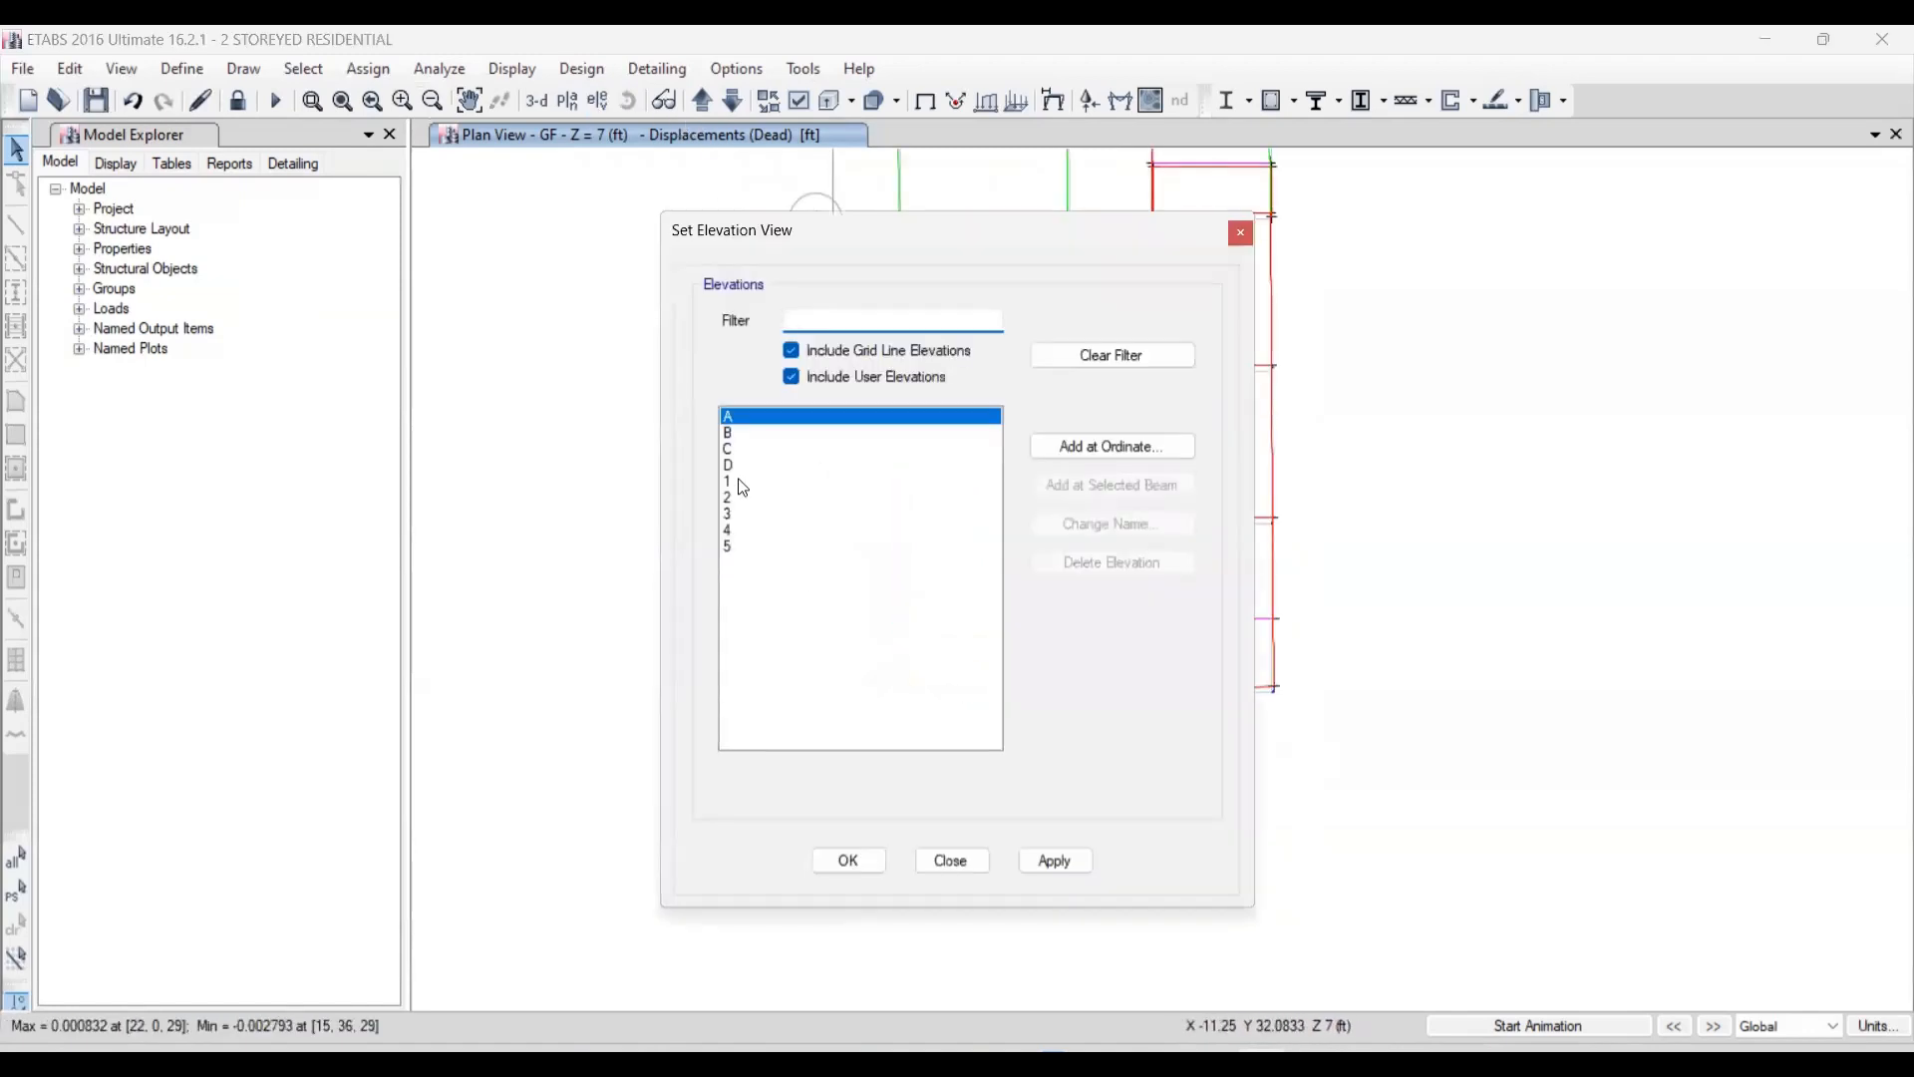
left_click_drag(913, 276, 435, 287)
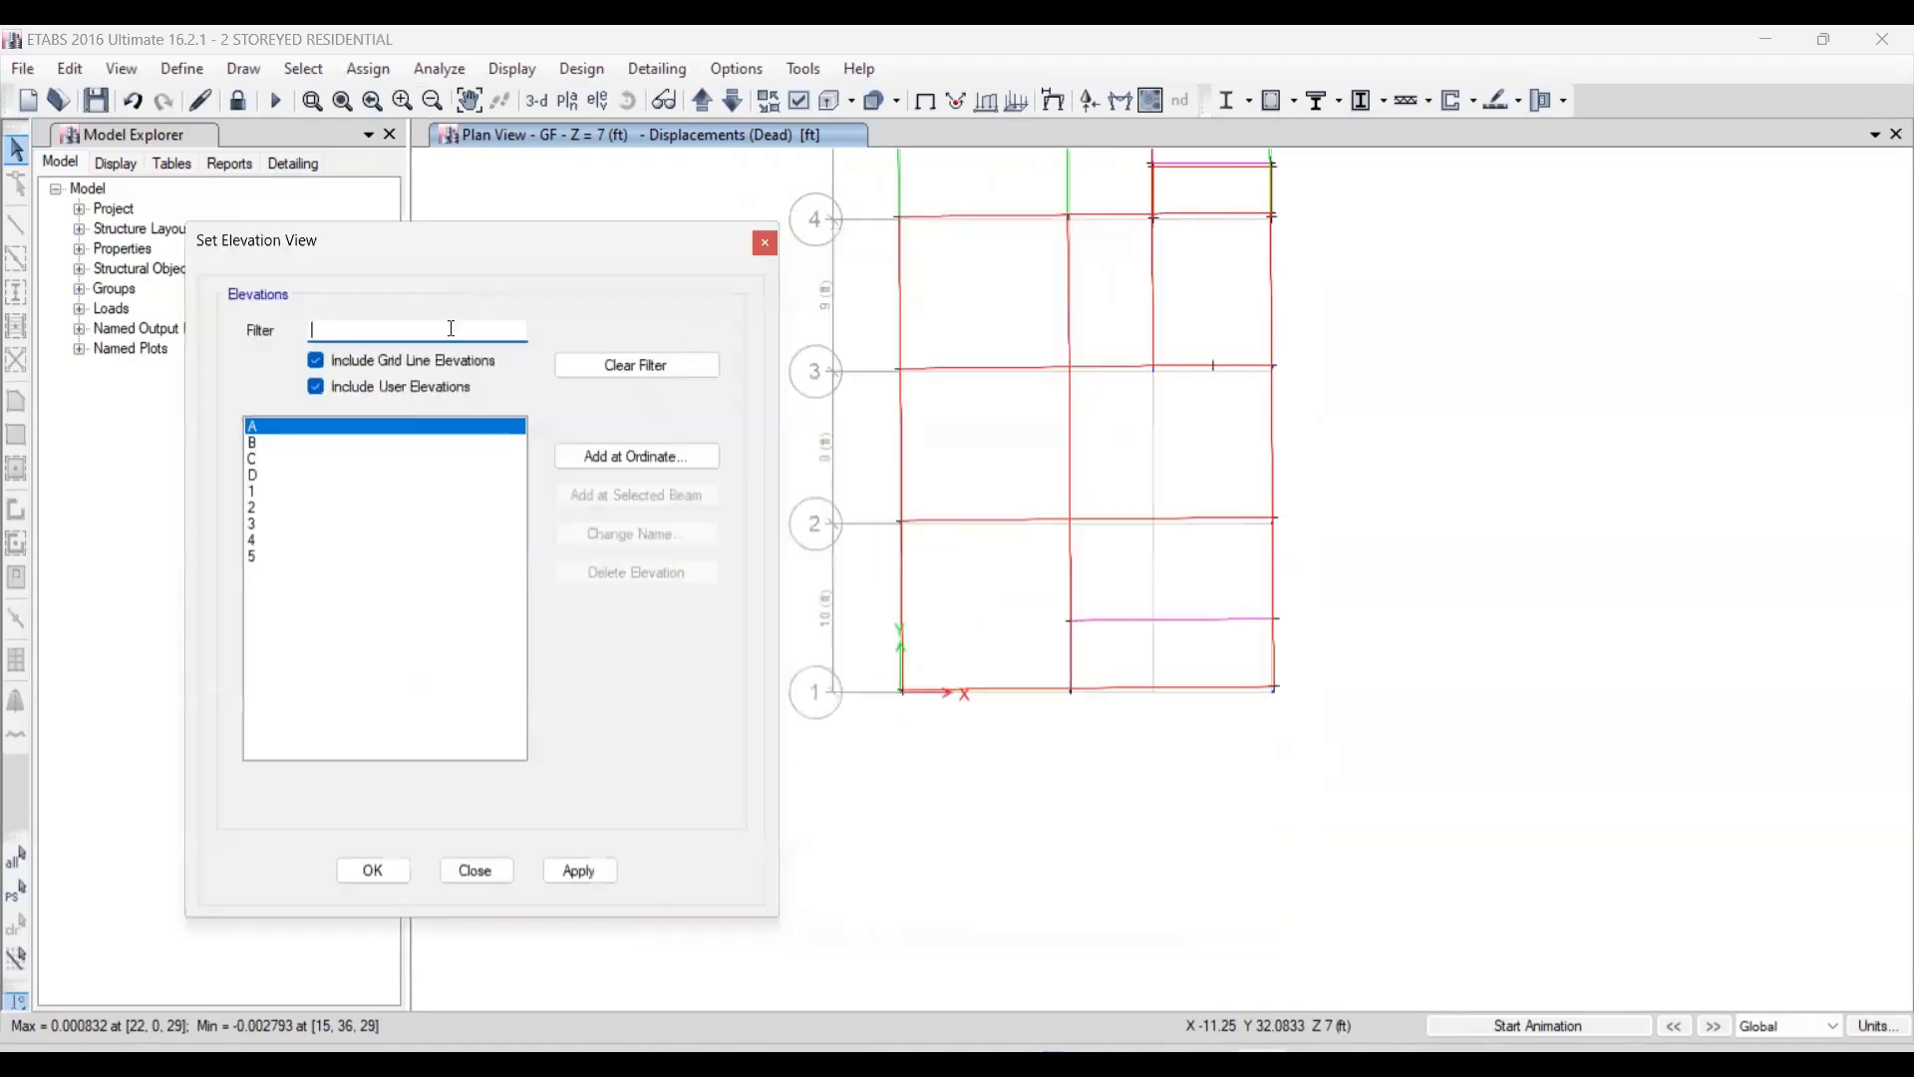
left_click(257, 492)
left_click(556, 872)
left_click(475, 871)
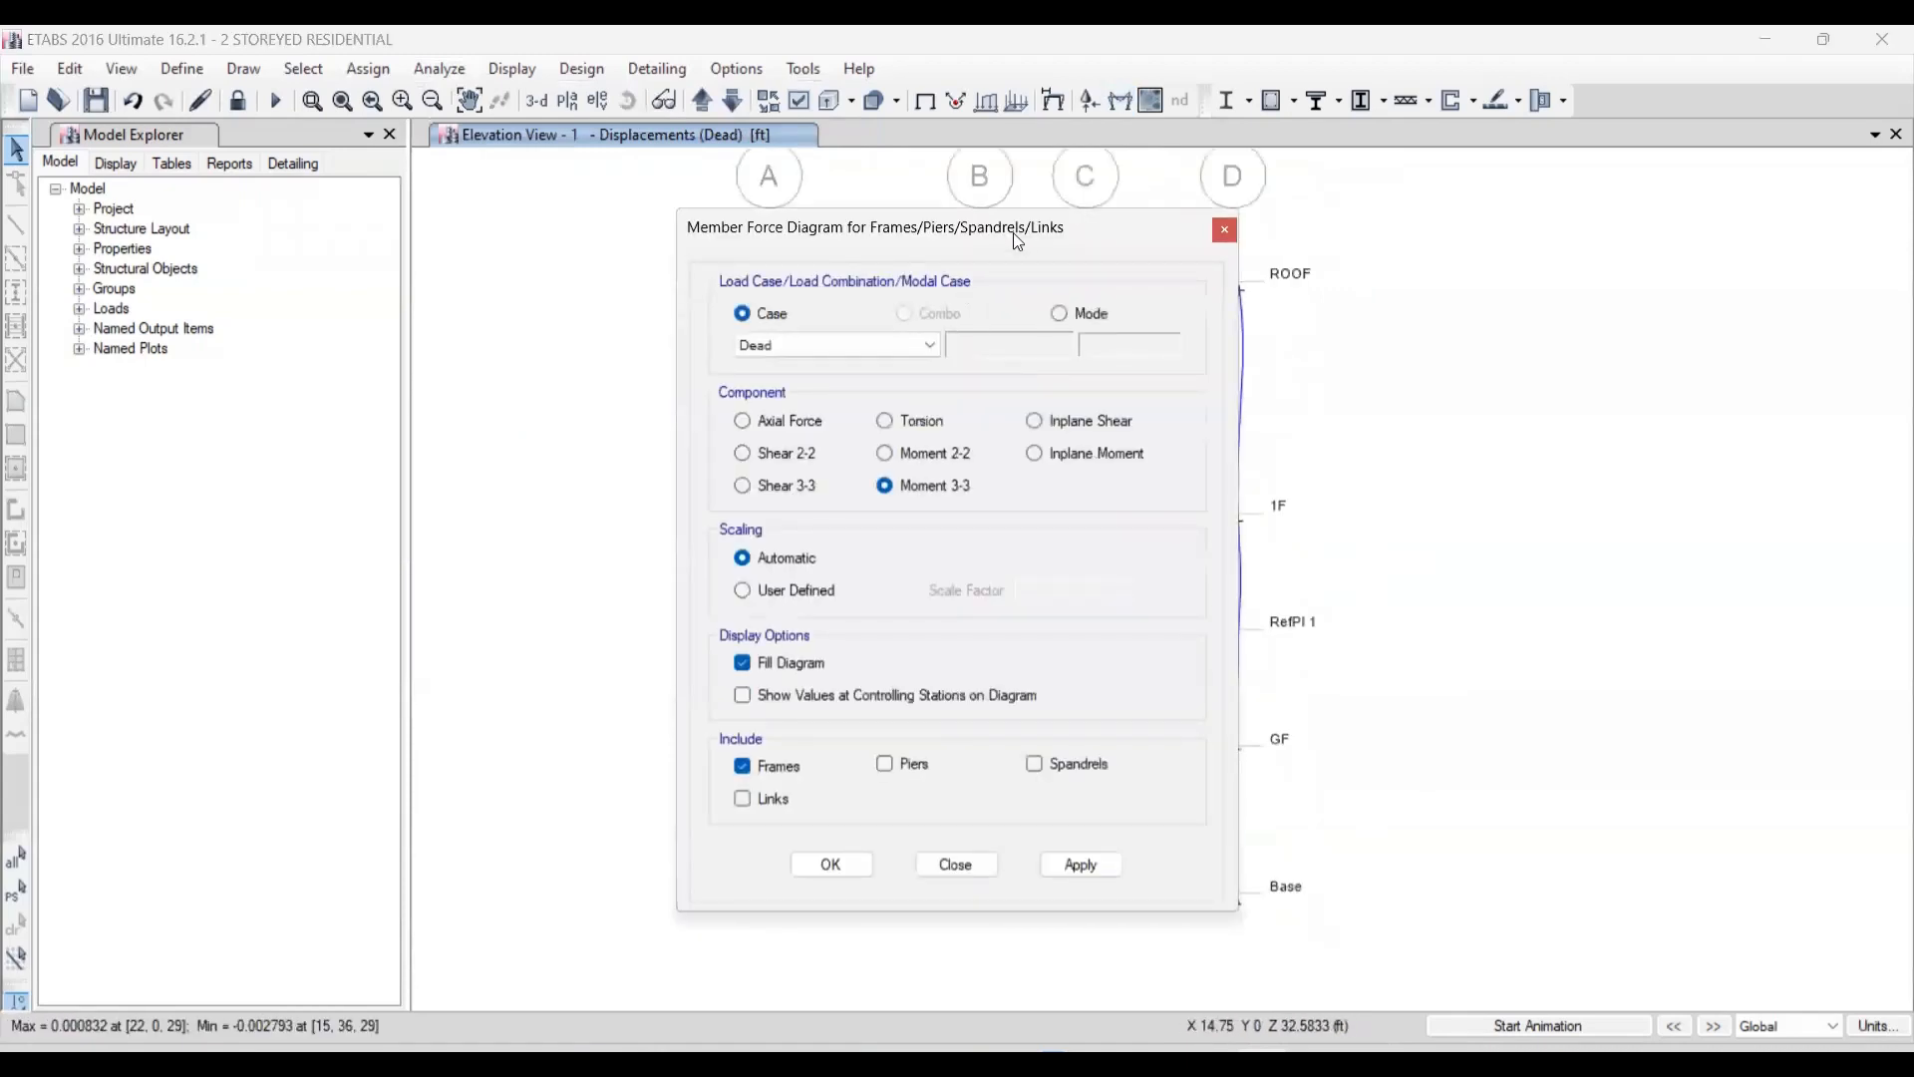
left_click_drag(1013, 231, 705, 176)
left_click(524, 289)
left_click(606, 280)
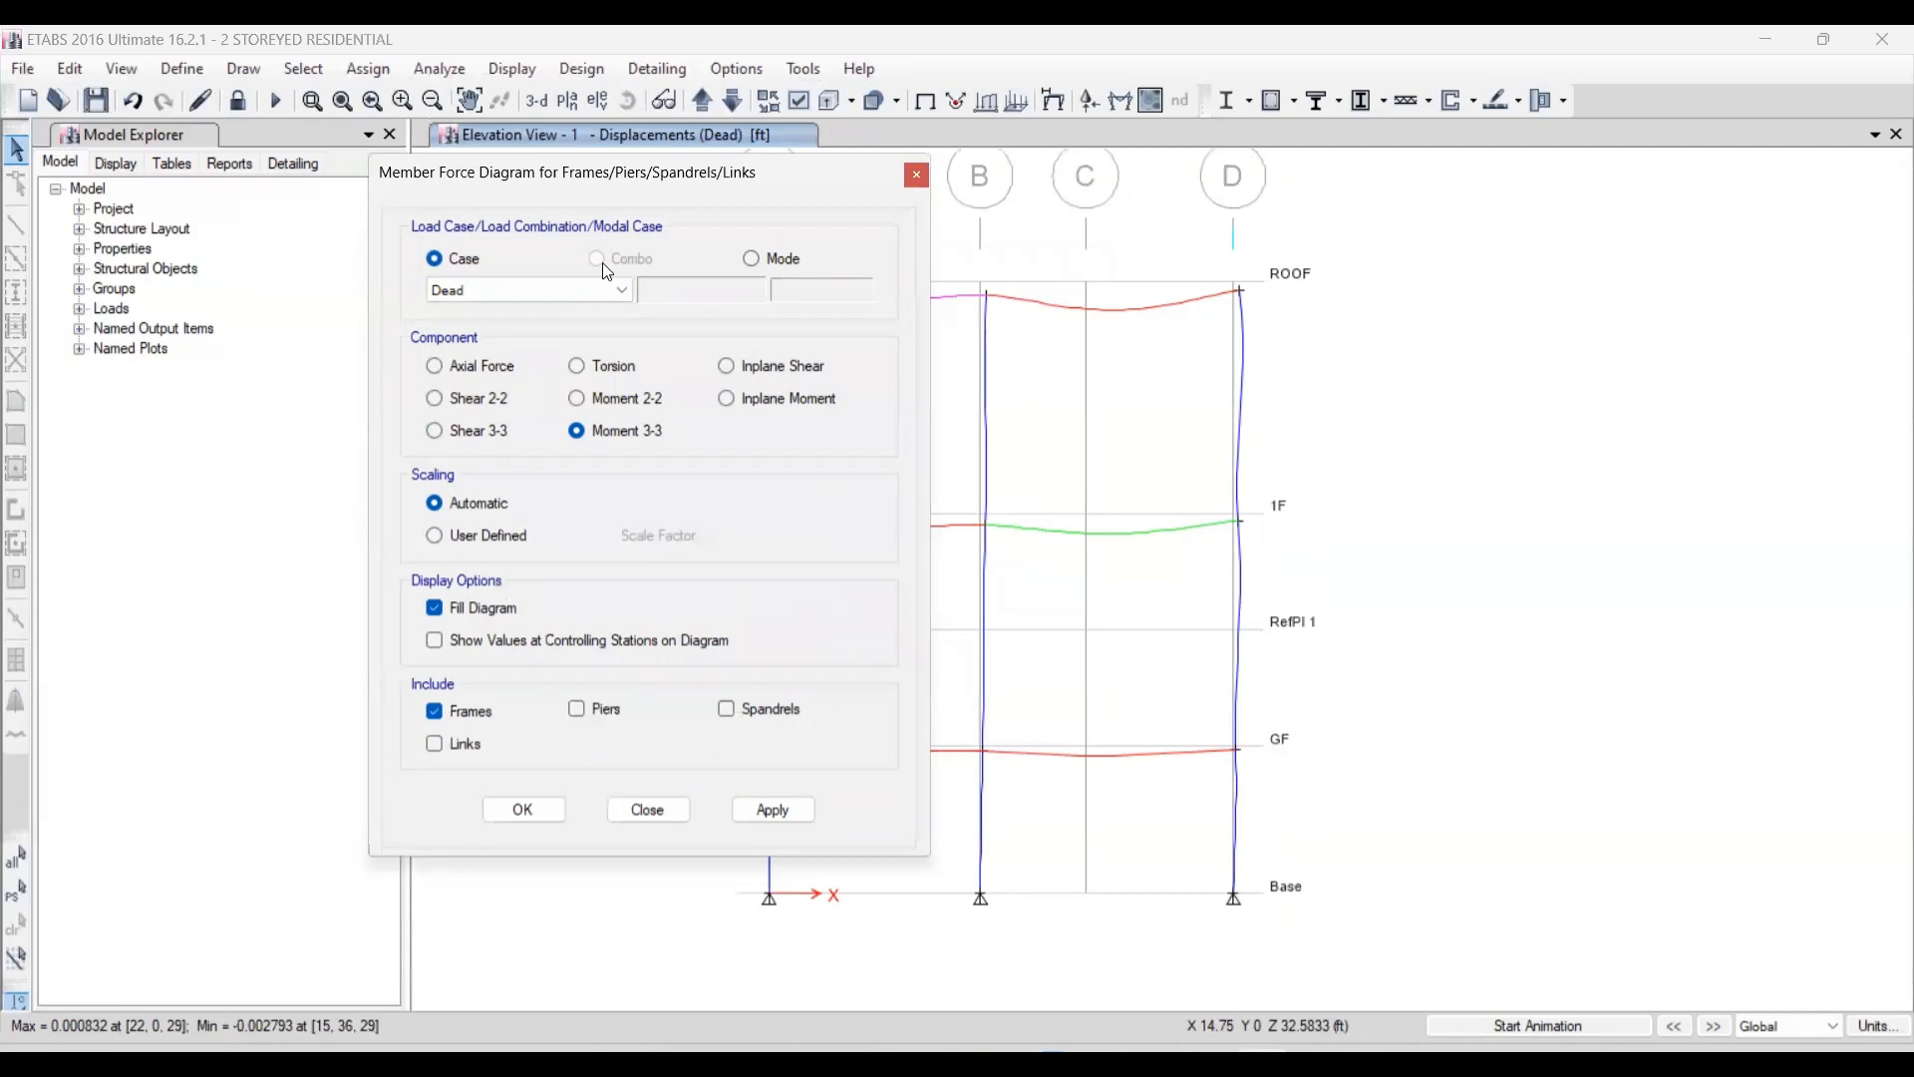
left_click(649, 811)
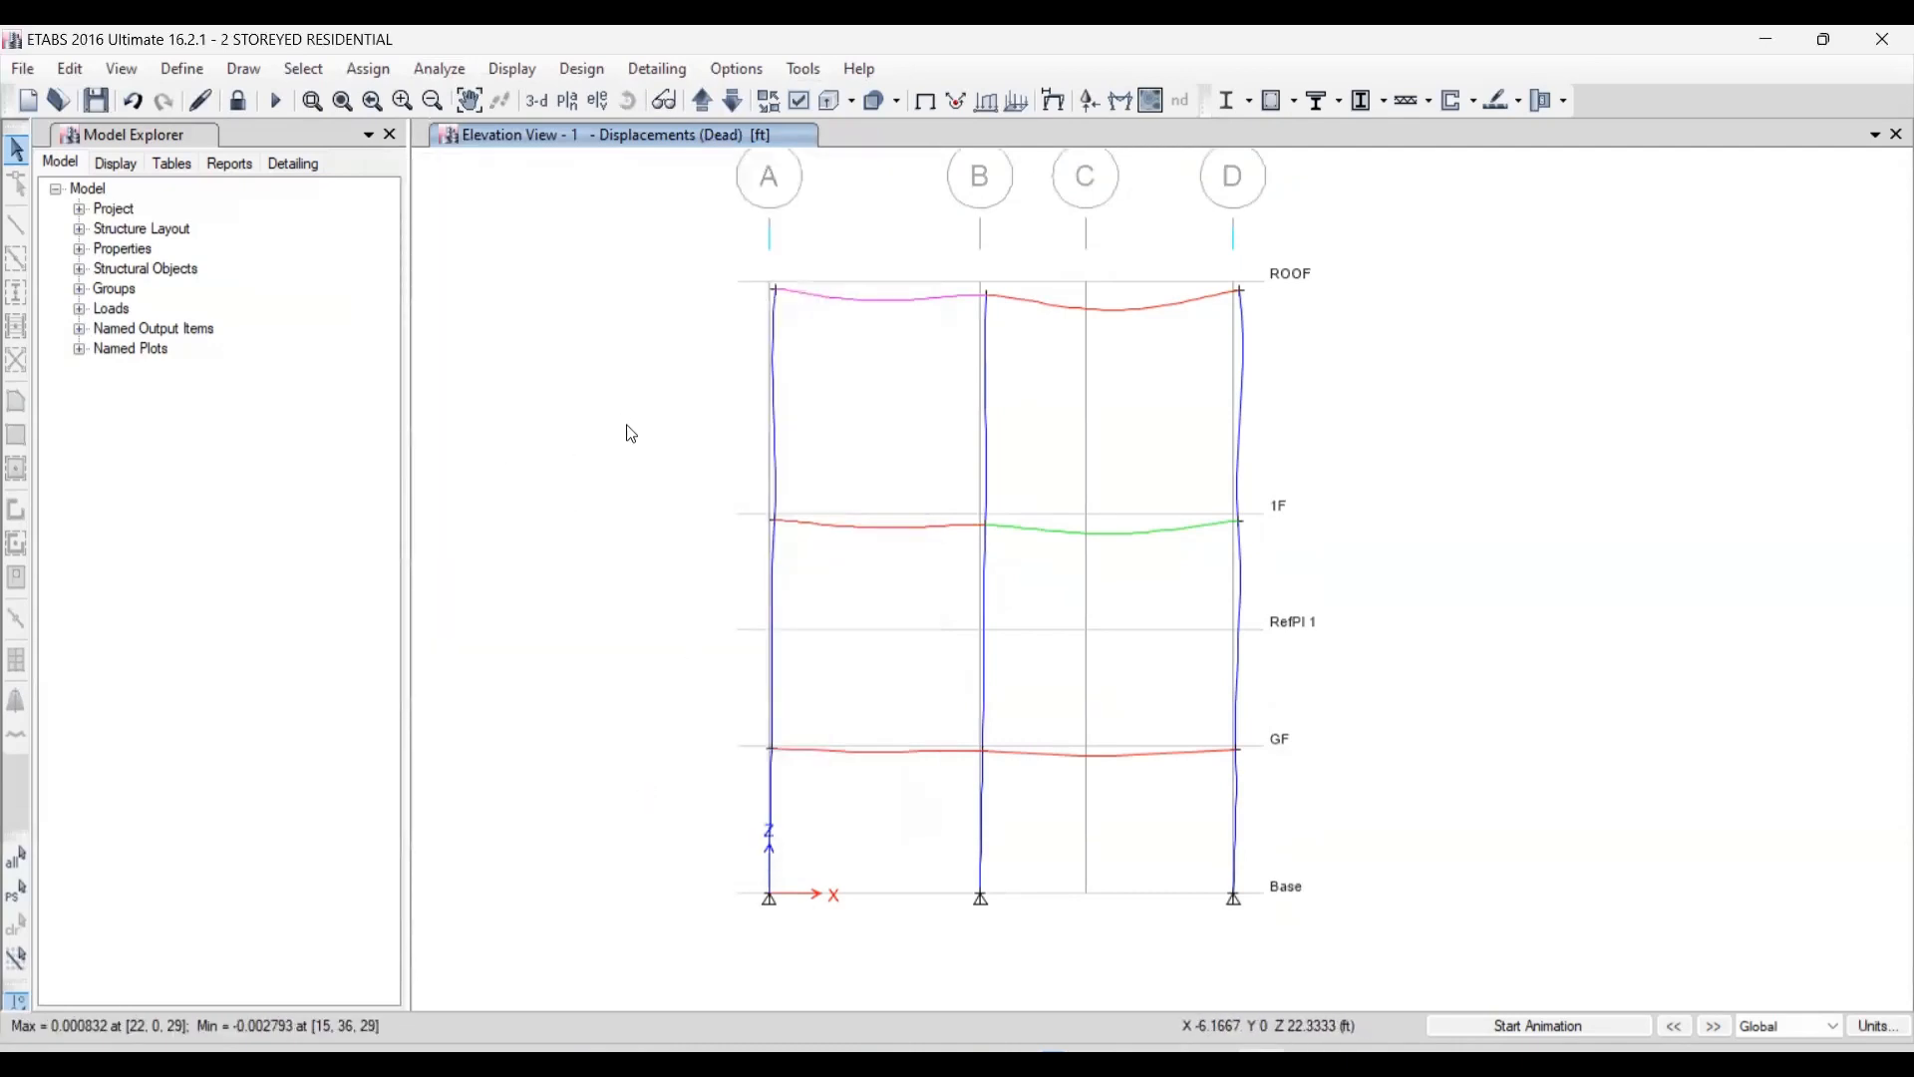
- Unlock the model, discarding the analysis results, and open the load combination definitions
left_click(238, 100)
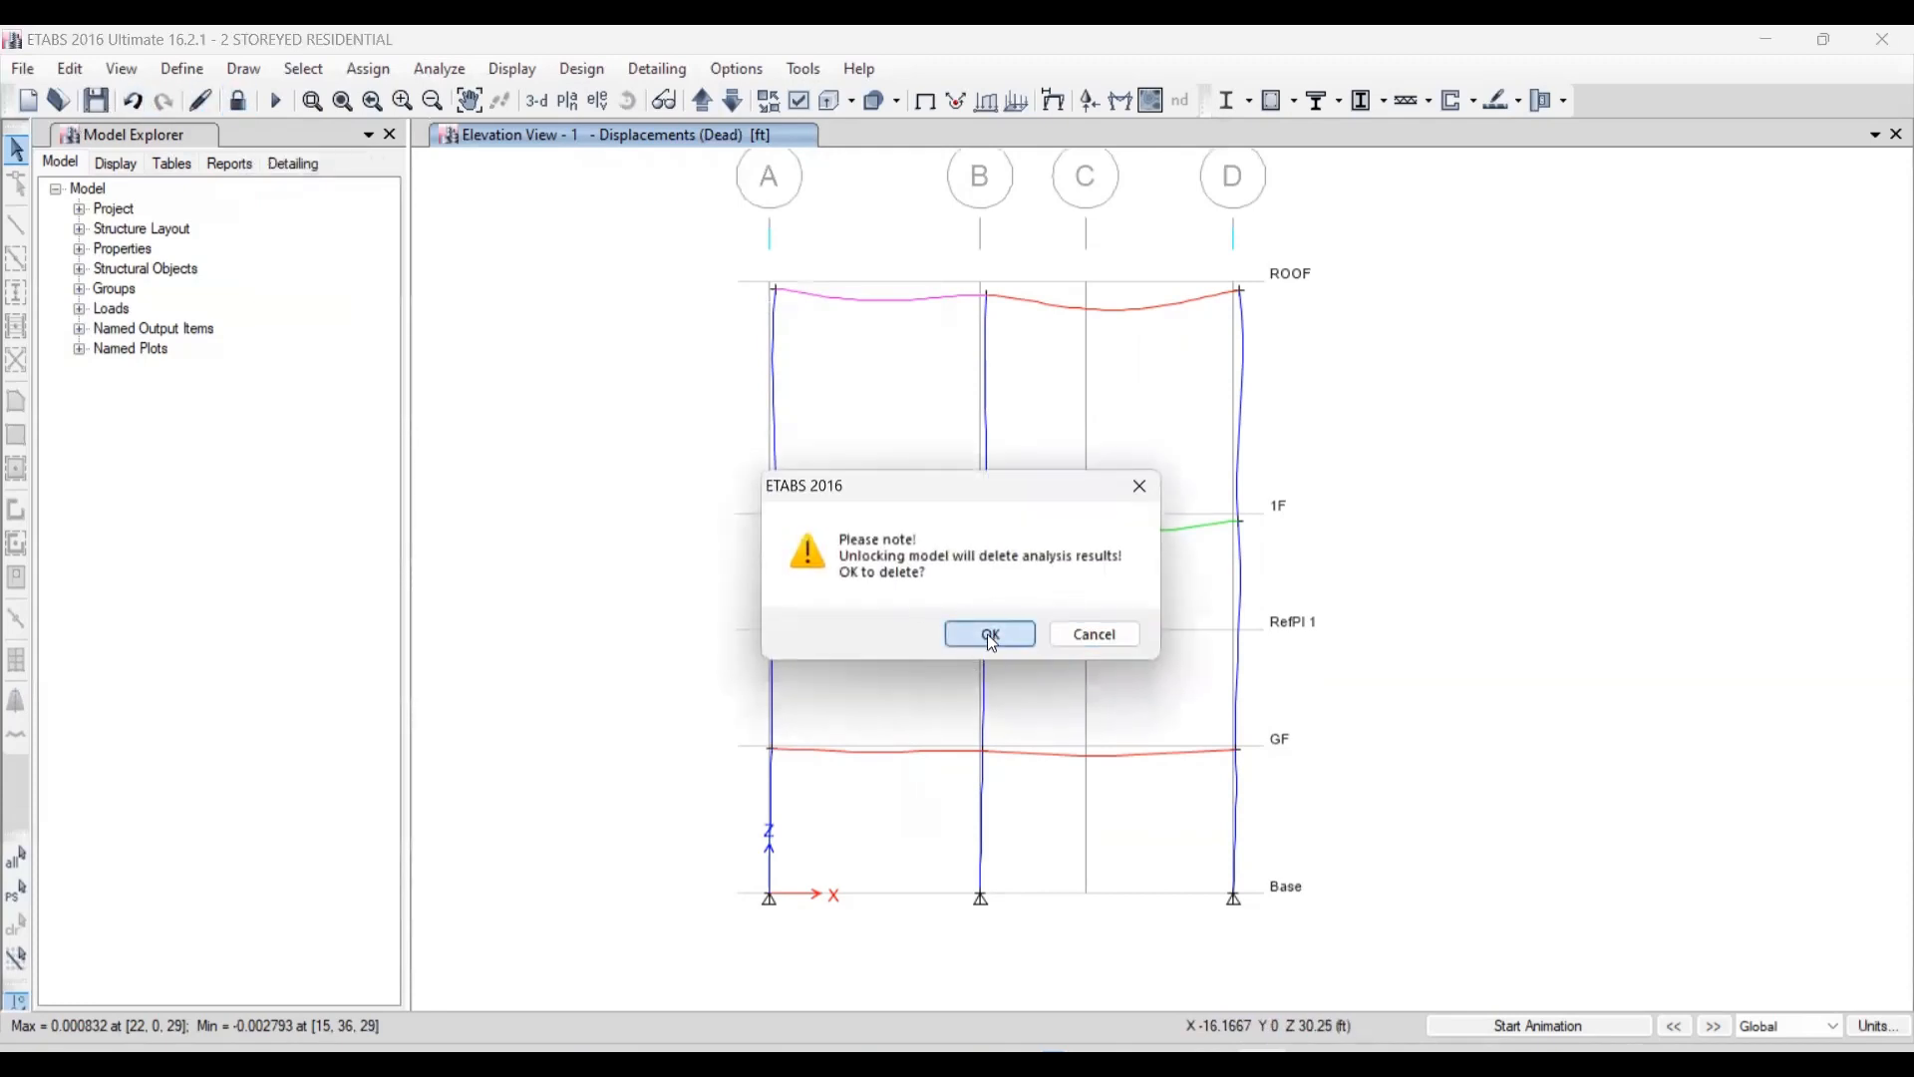
left_click(992, 635)
left_click(180, 71)
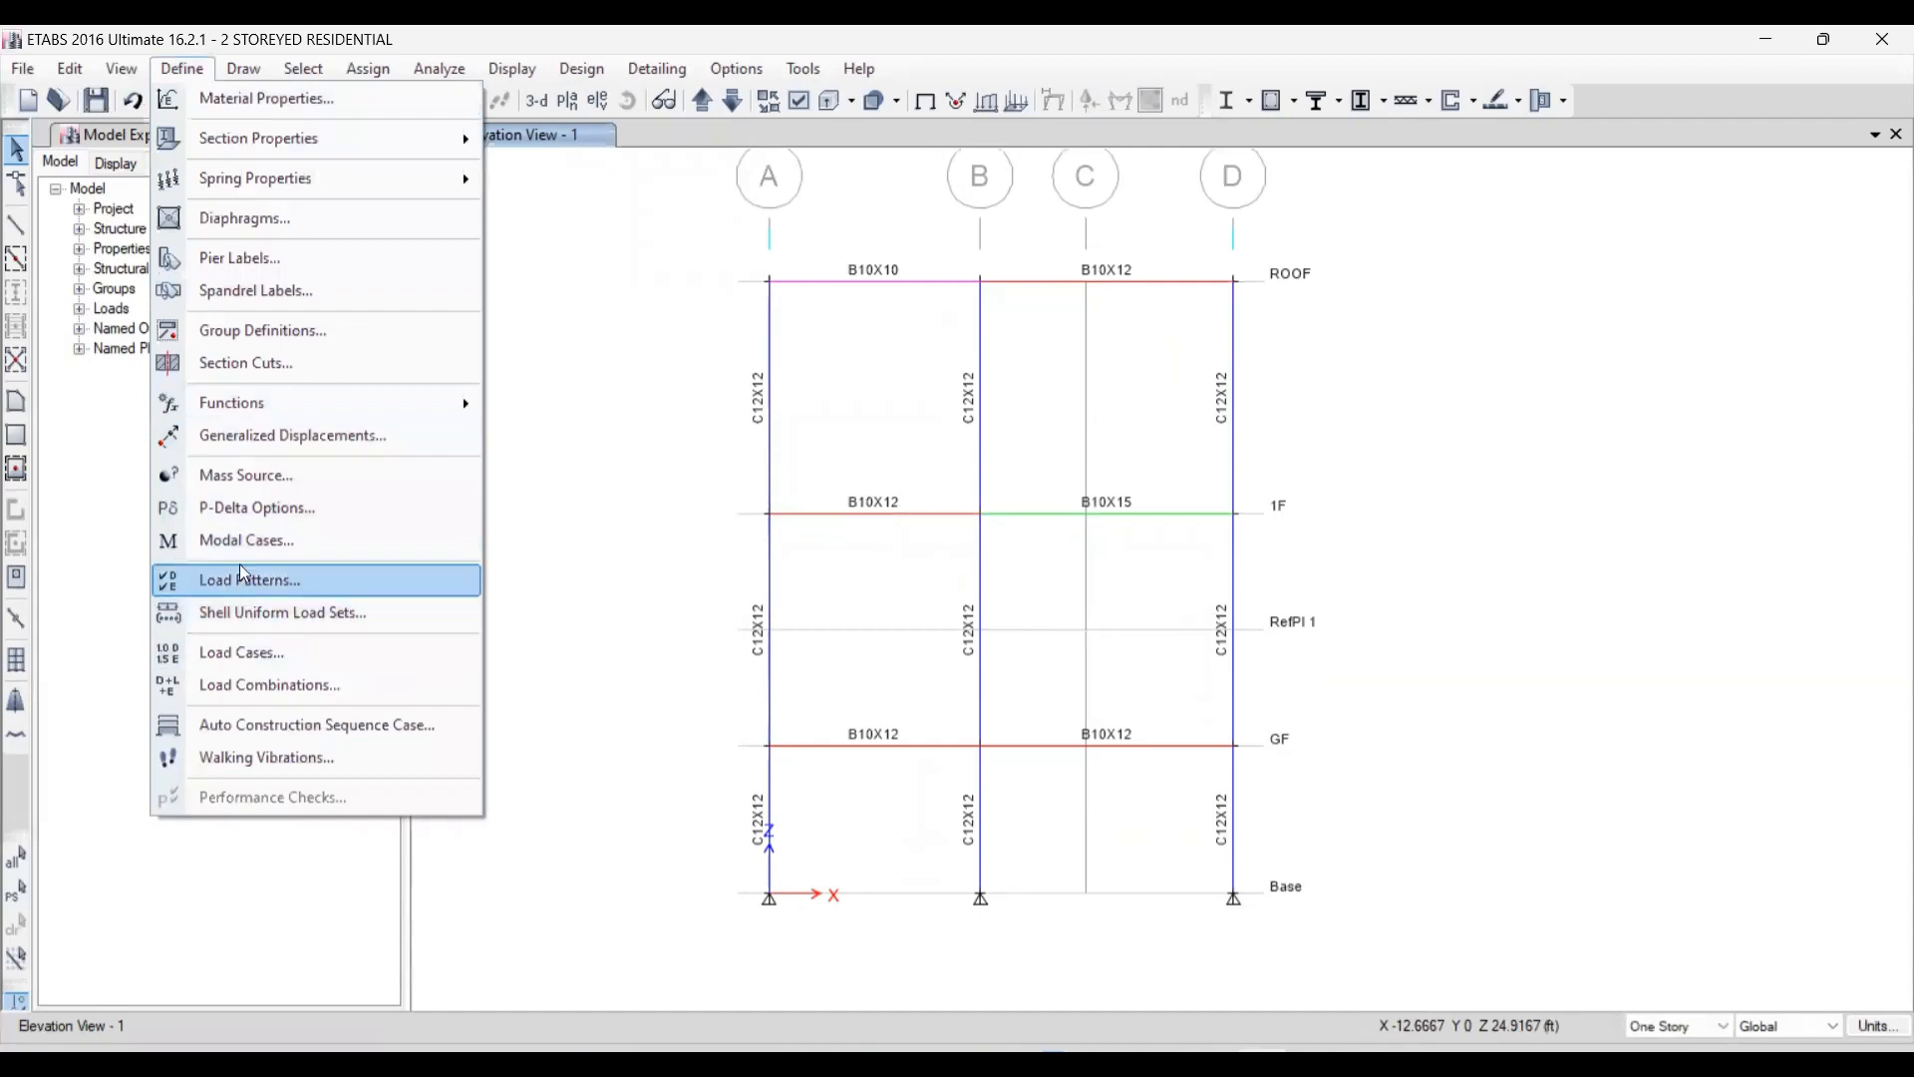
left_click(232, 692)
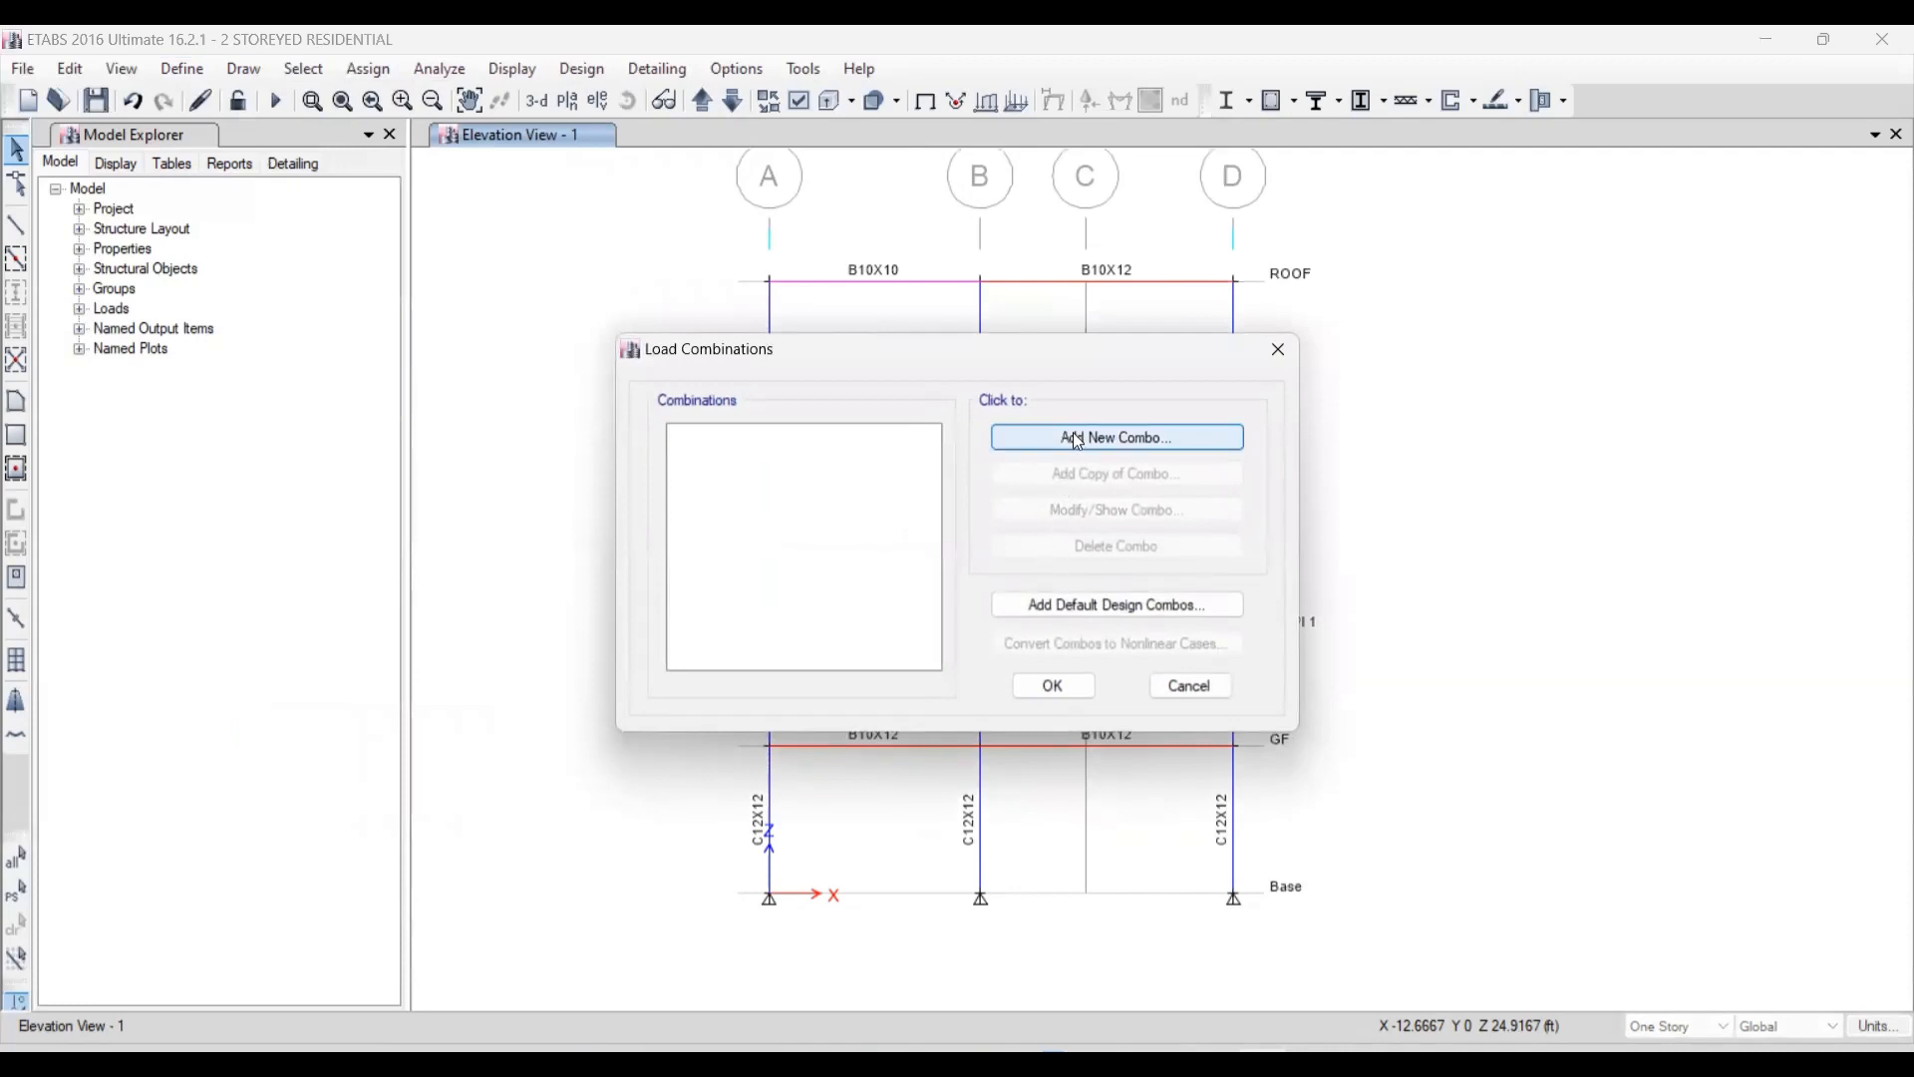
left_click_drag(1069, 339, 691, 265)
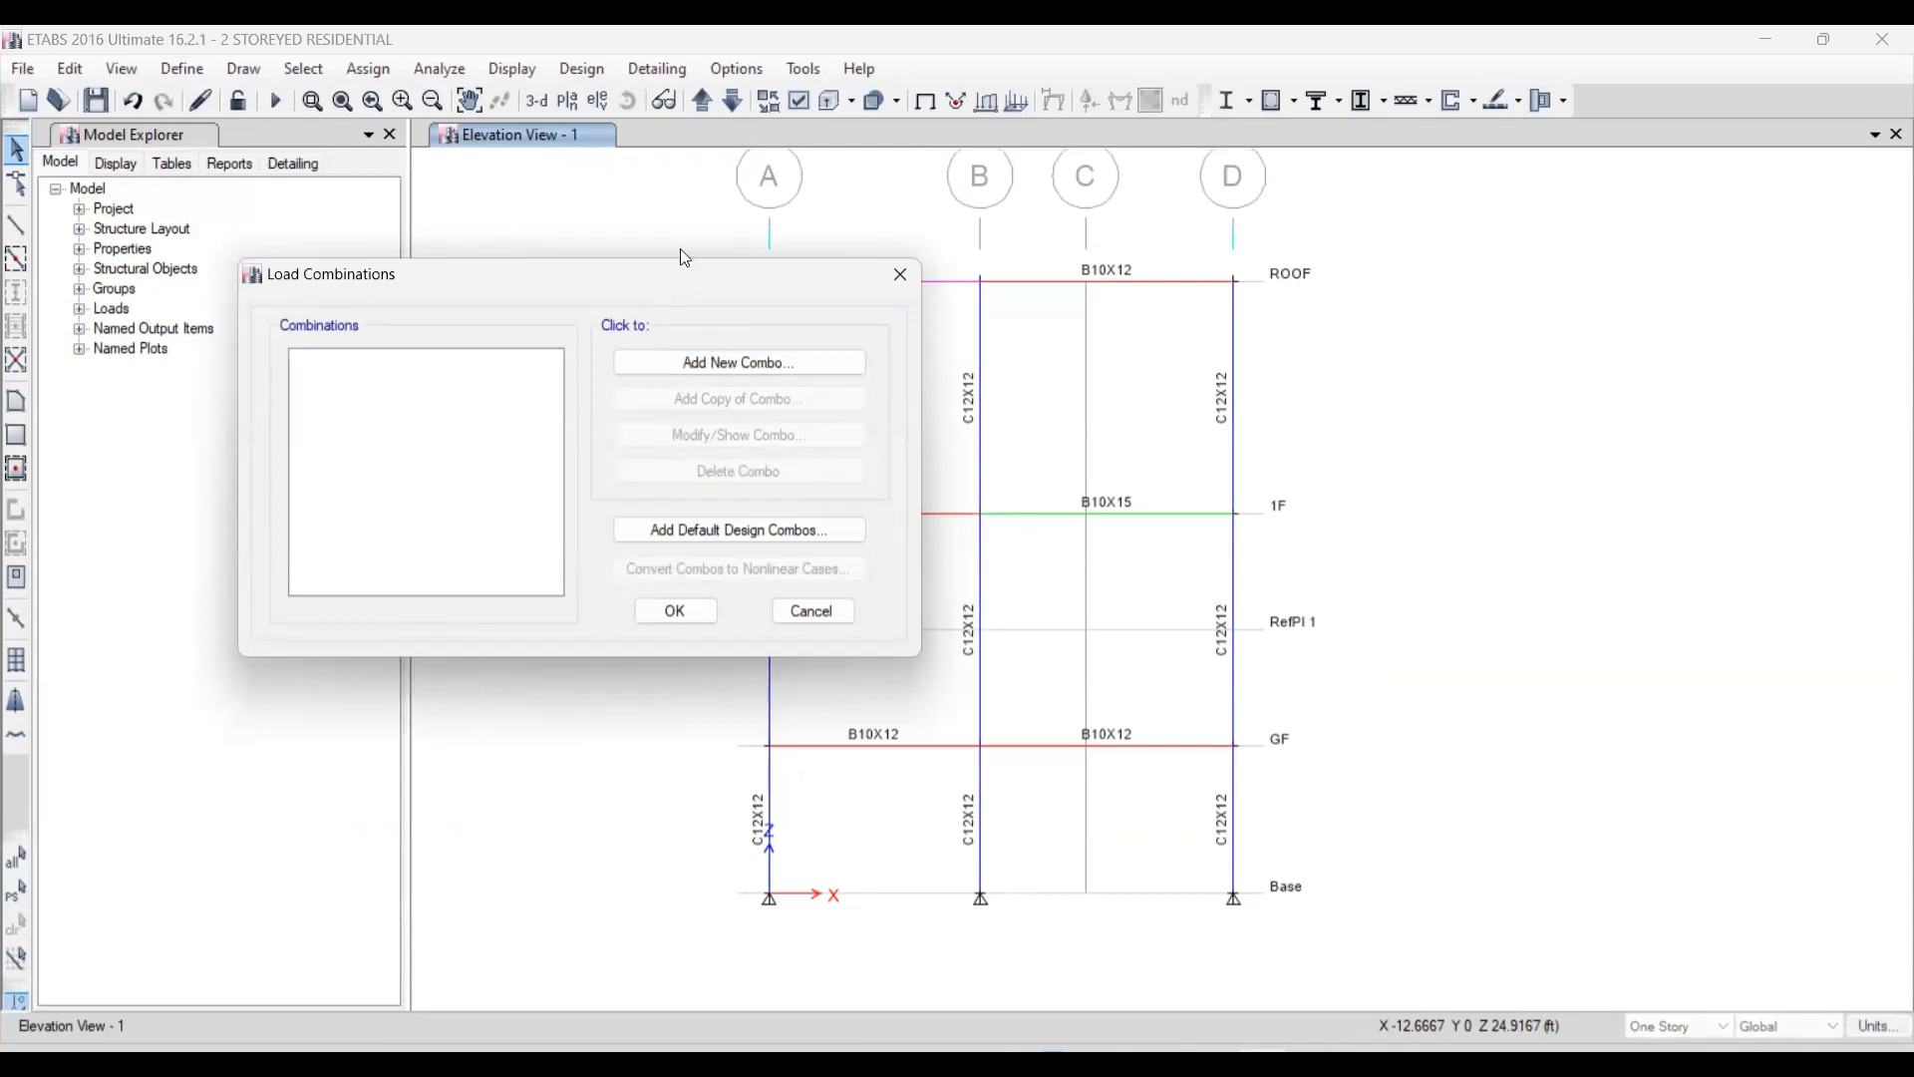
left_click_drag(664, 283, 679, 239)
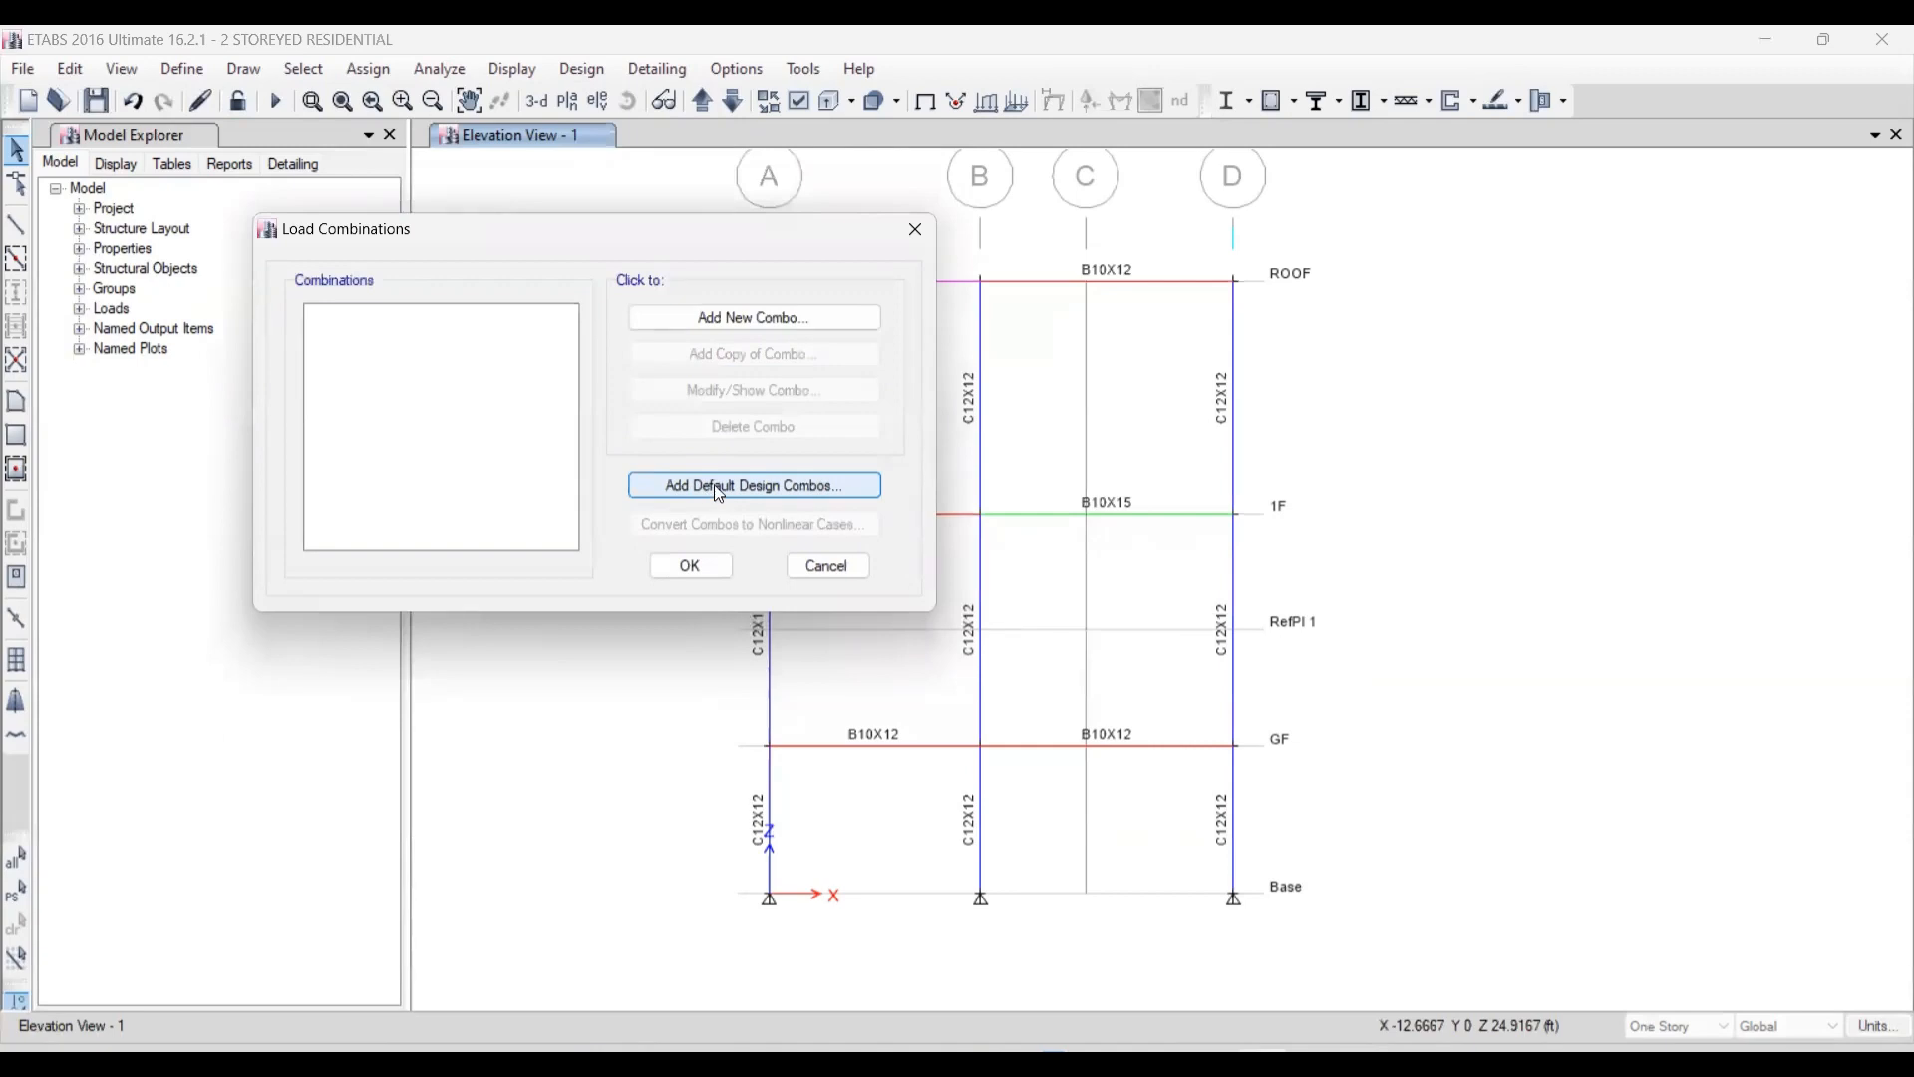
- Add the default design load combinations for Concrete Frame Design only
left_click(720, 488)
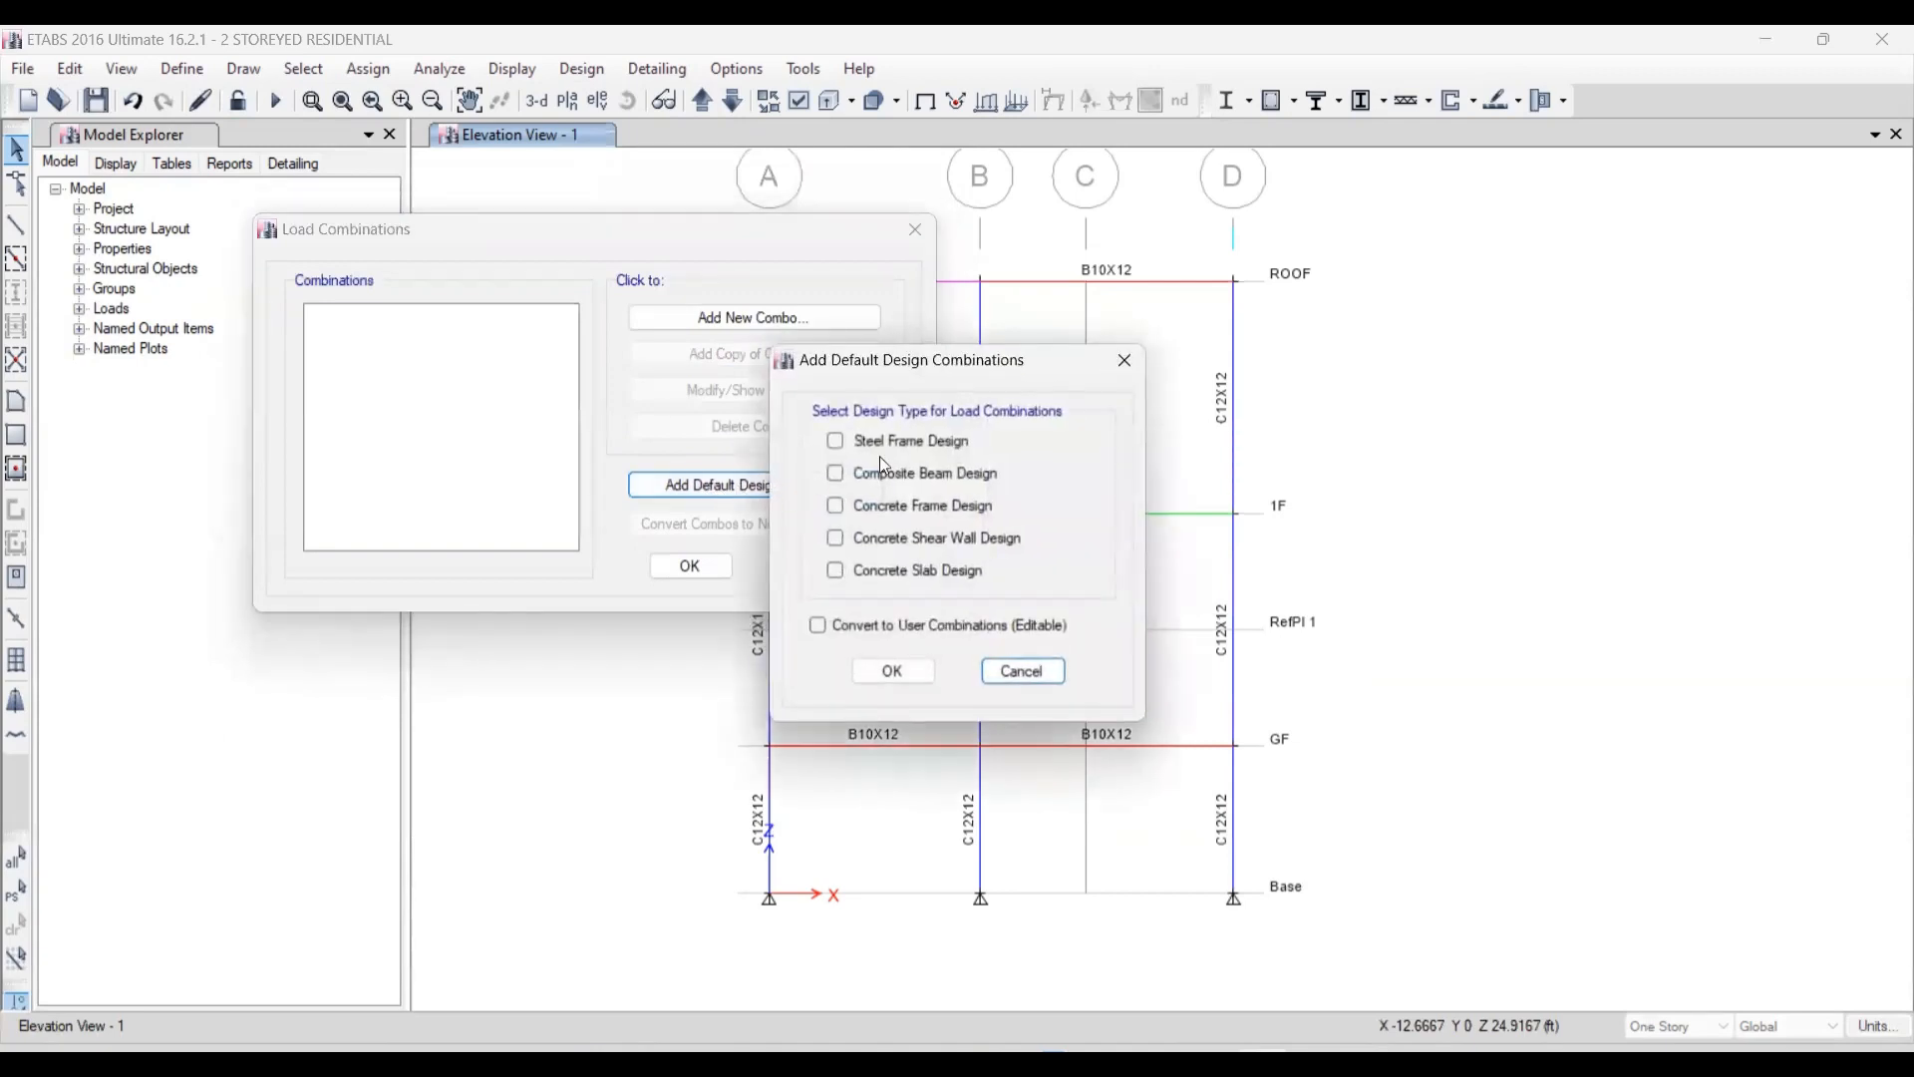
left_click_drag(952, 369, 1000, 265)
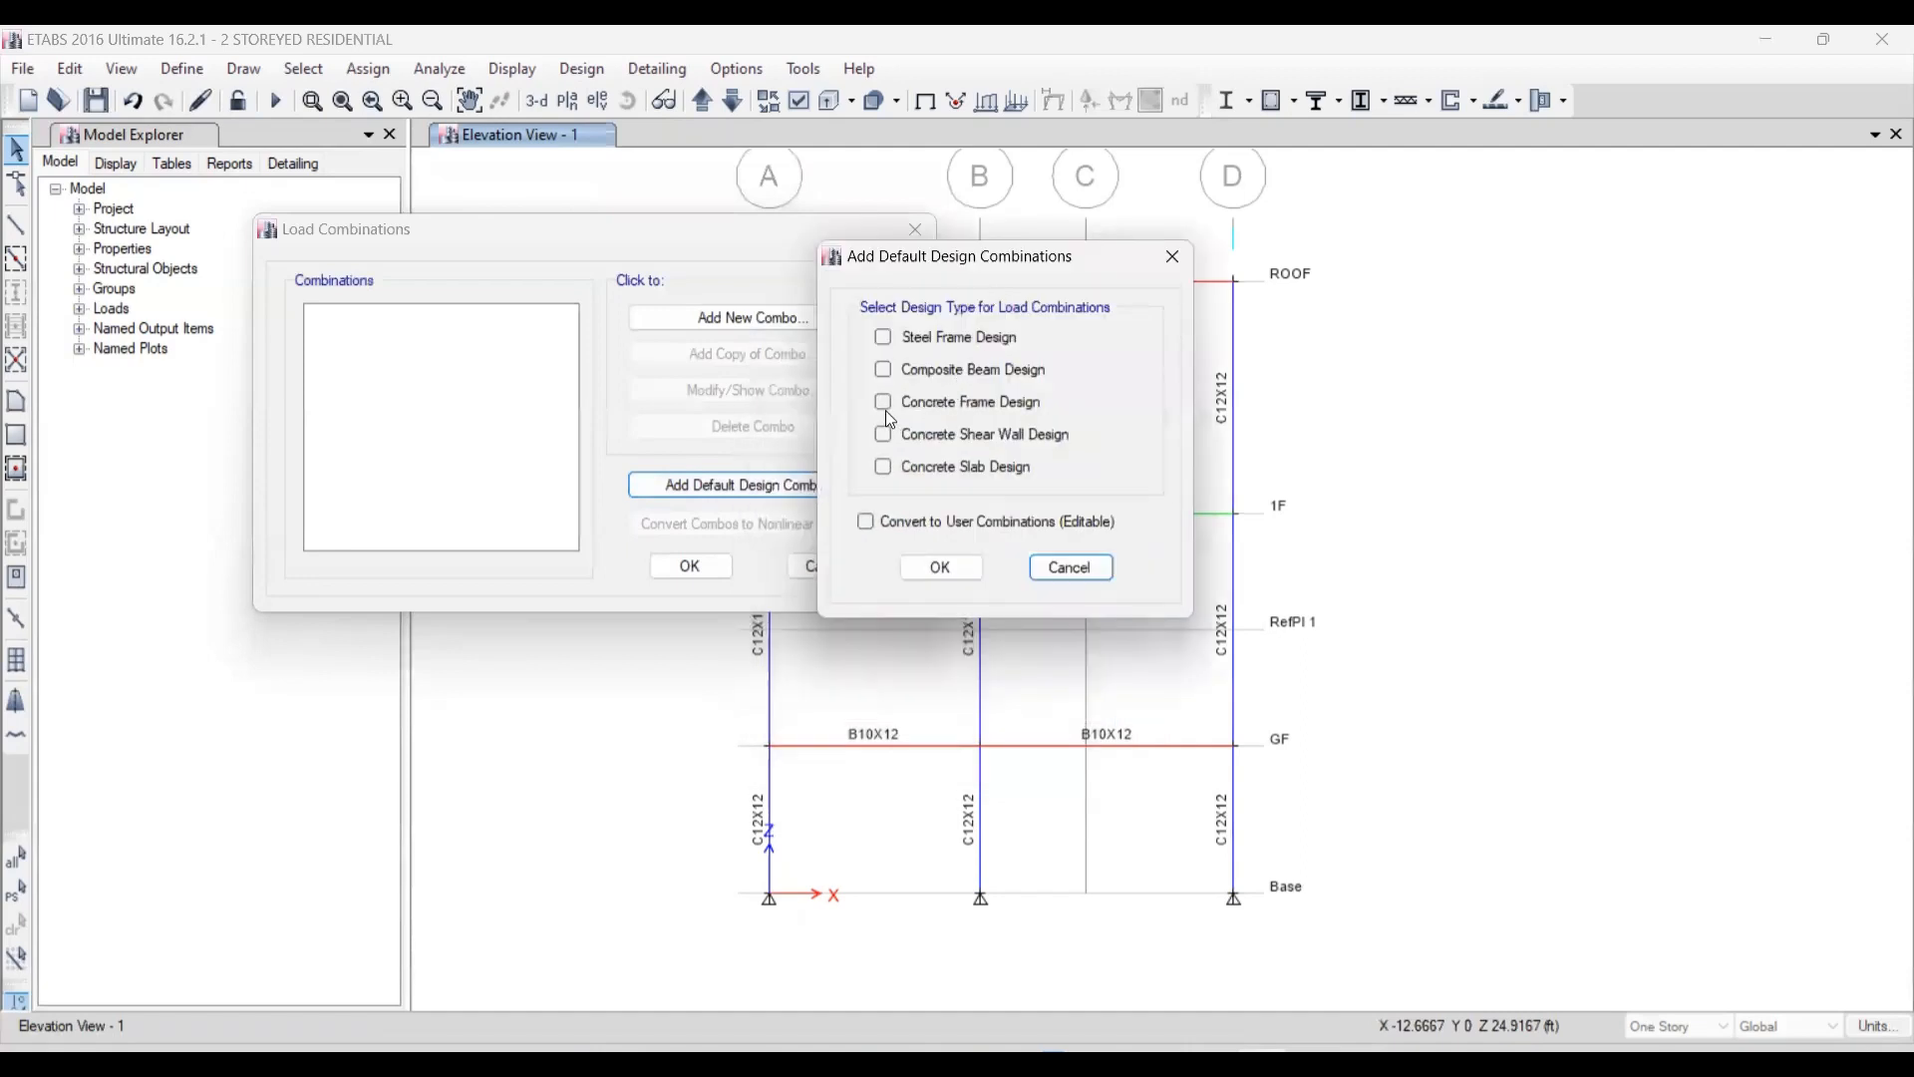
left_click(878, 403)
left_click(886, 339)
left_click(885, 404)
left_click(885, 404)
left_click(884, 339)
left_click(942, 568)
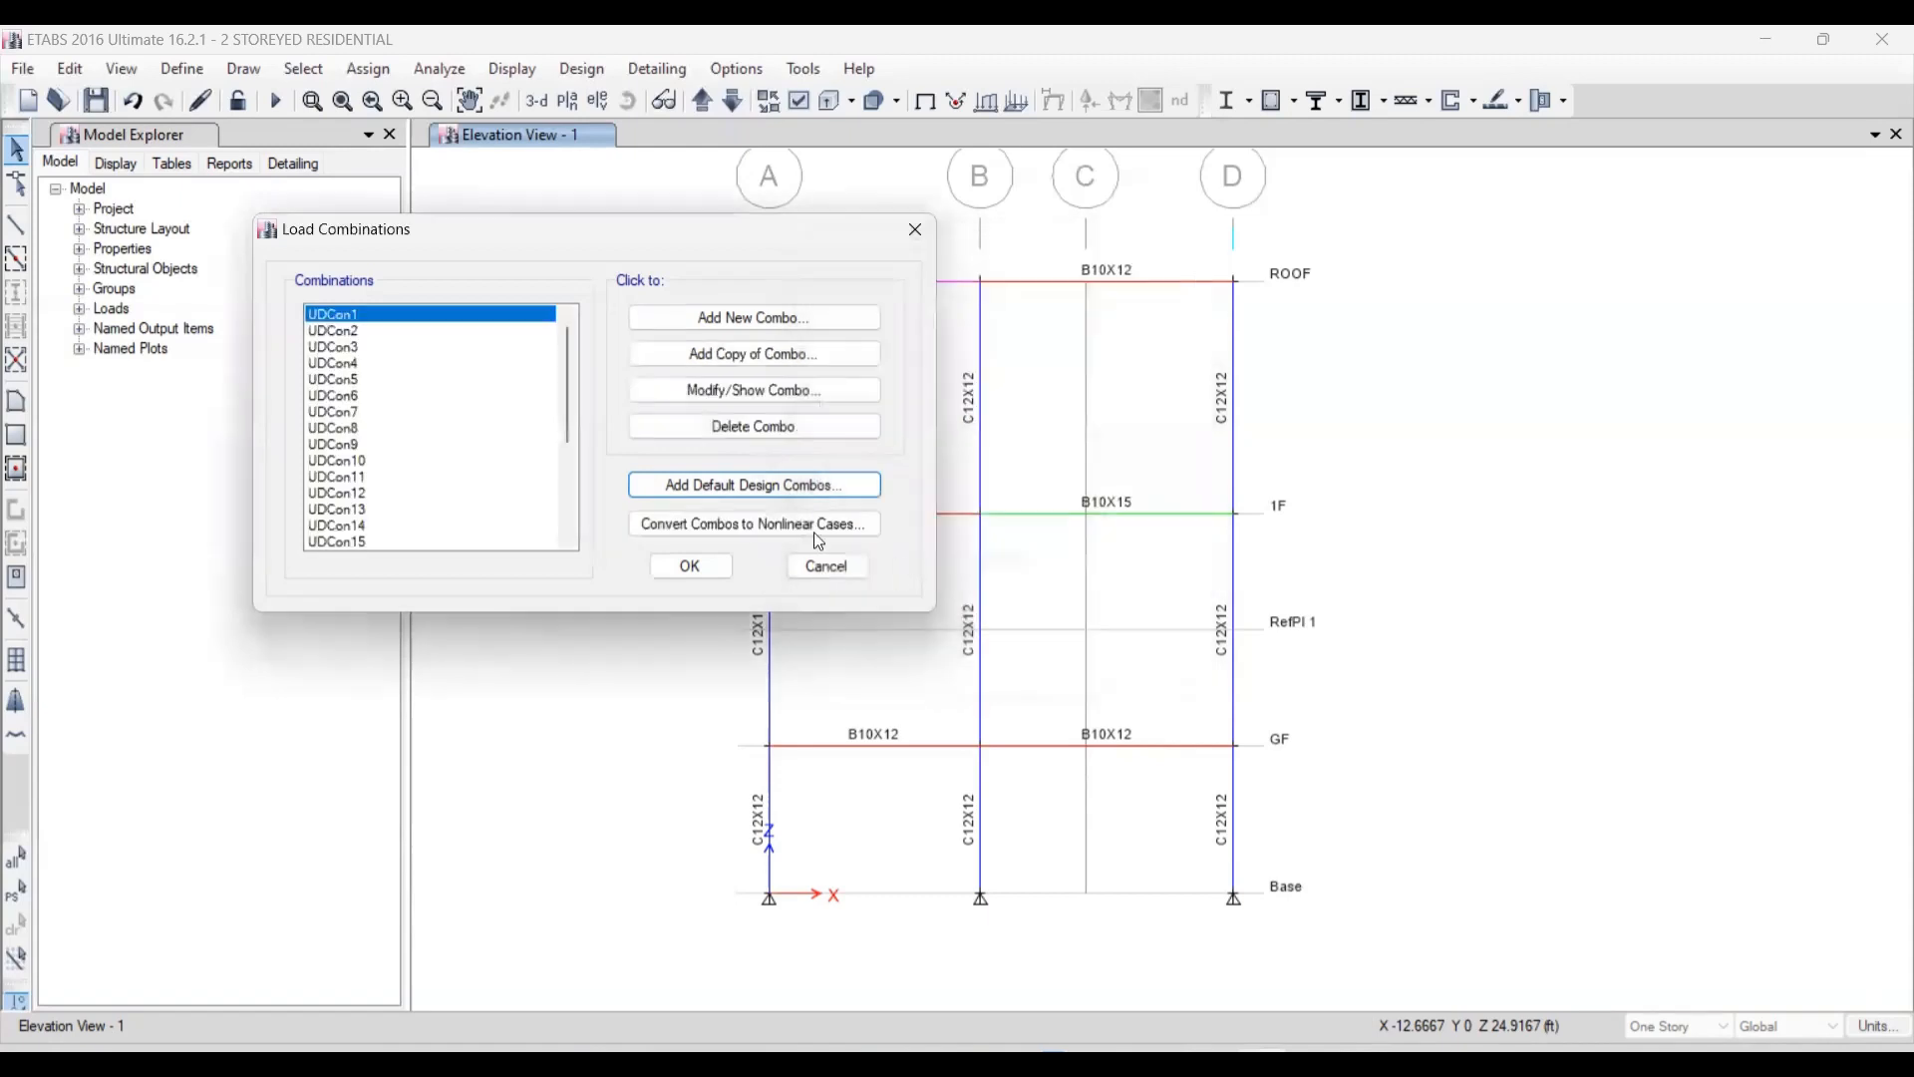
- Review the list of default design combinations and accept the load combination definitions
scroll(404, 429, "down", 4)
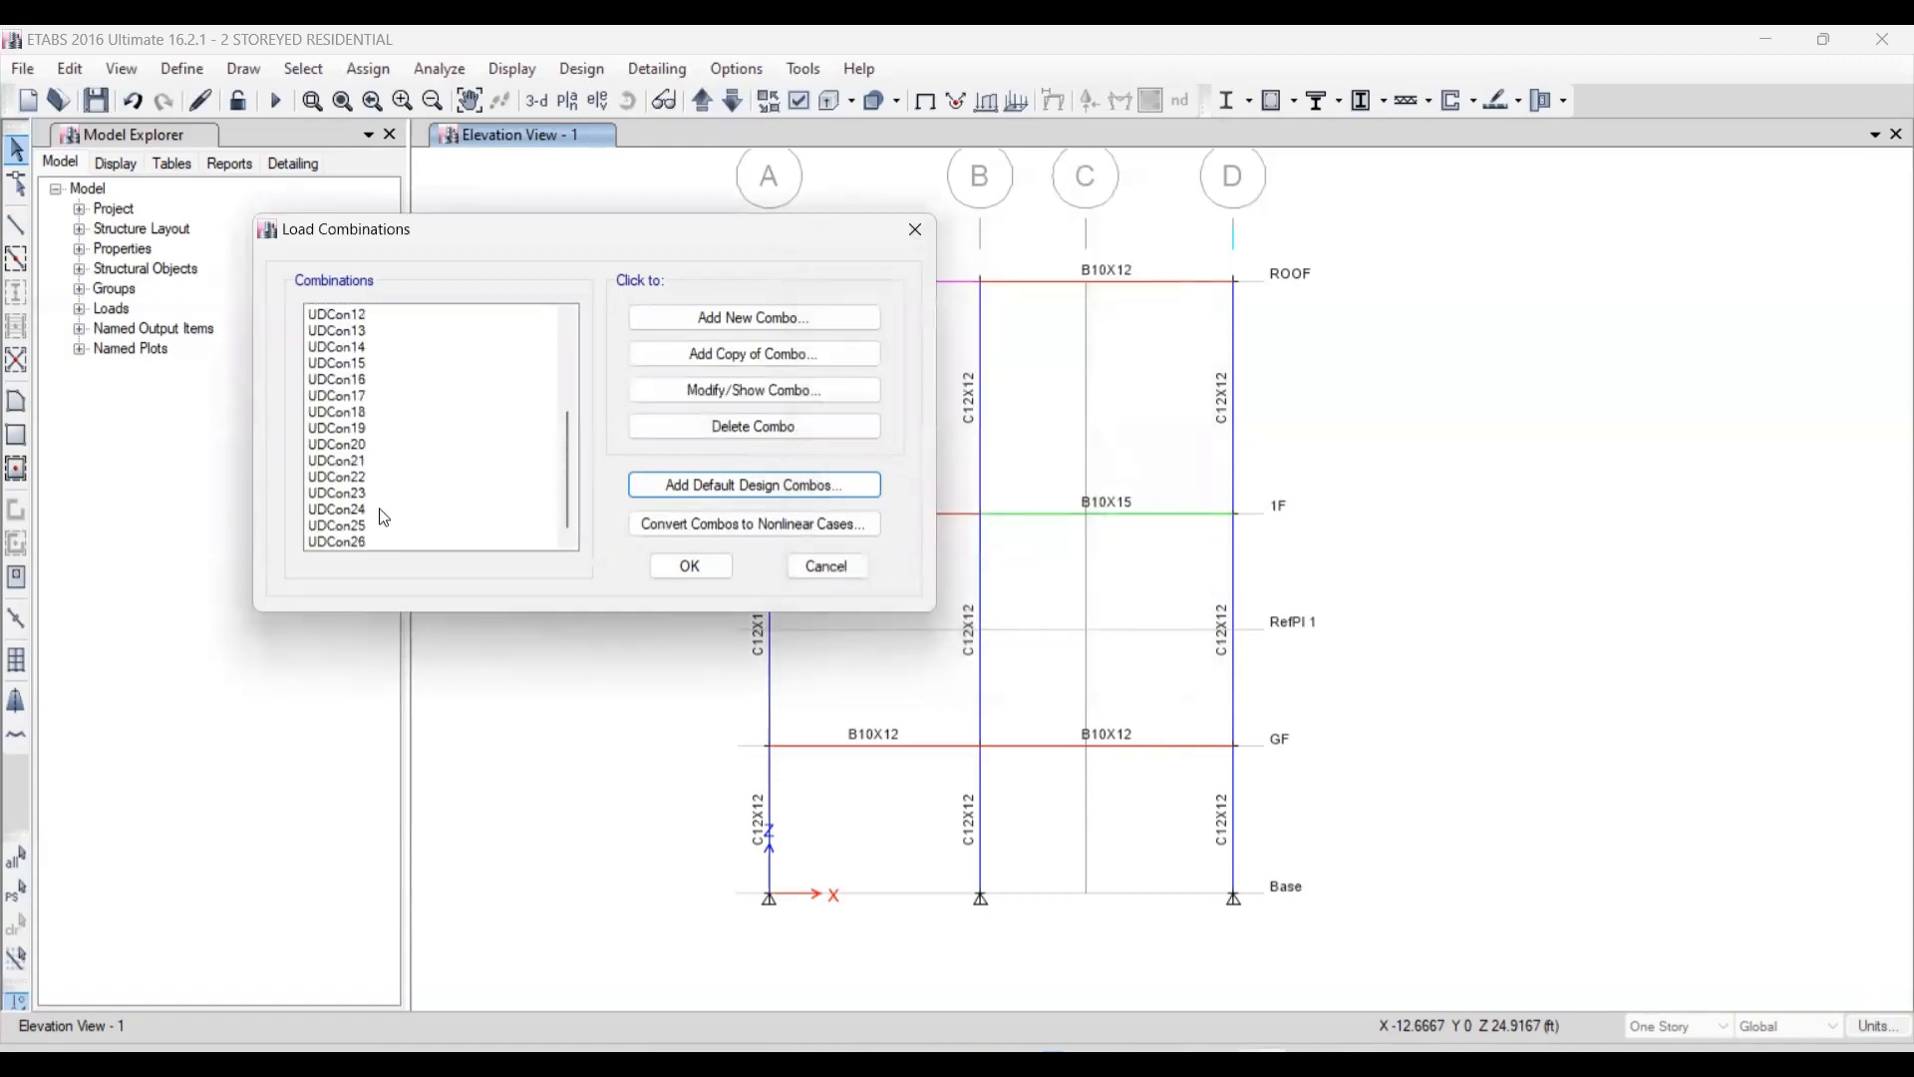
scroll(379, 468, "up", 4)
scroll(369, 439, "down", 4)
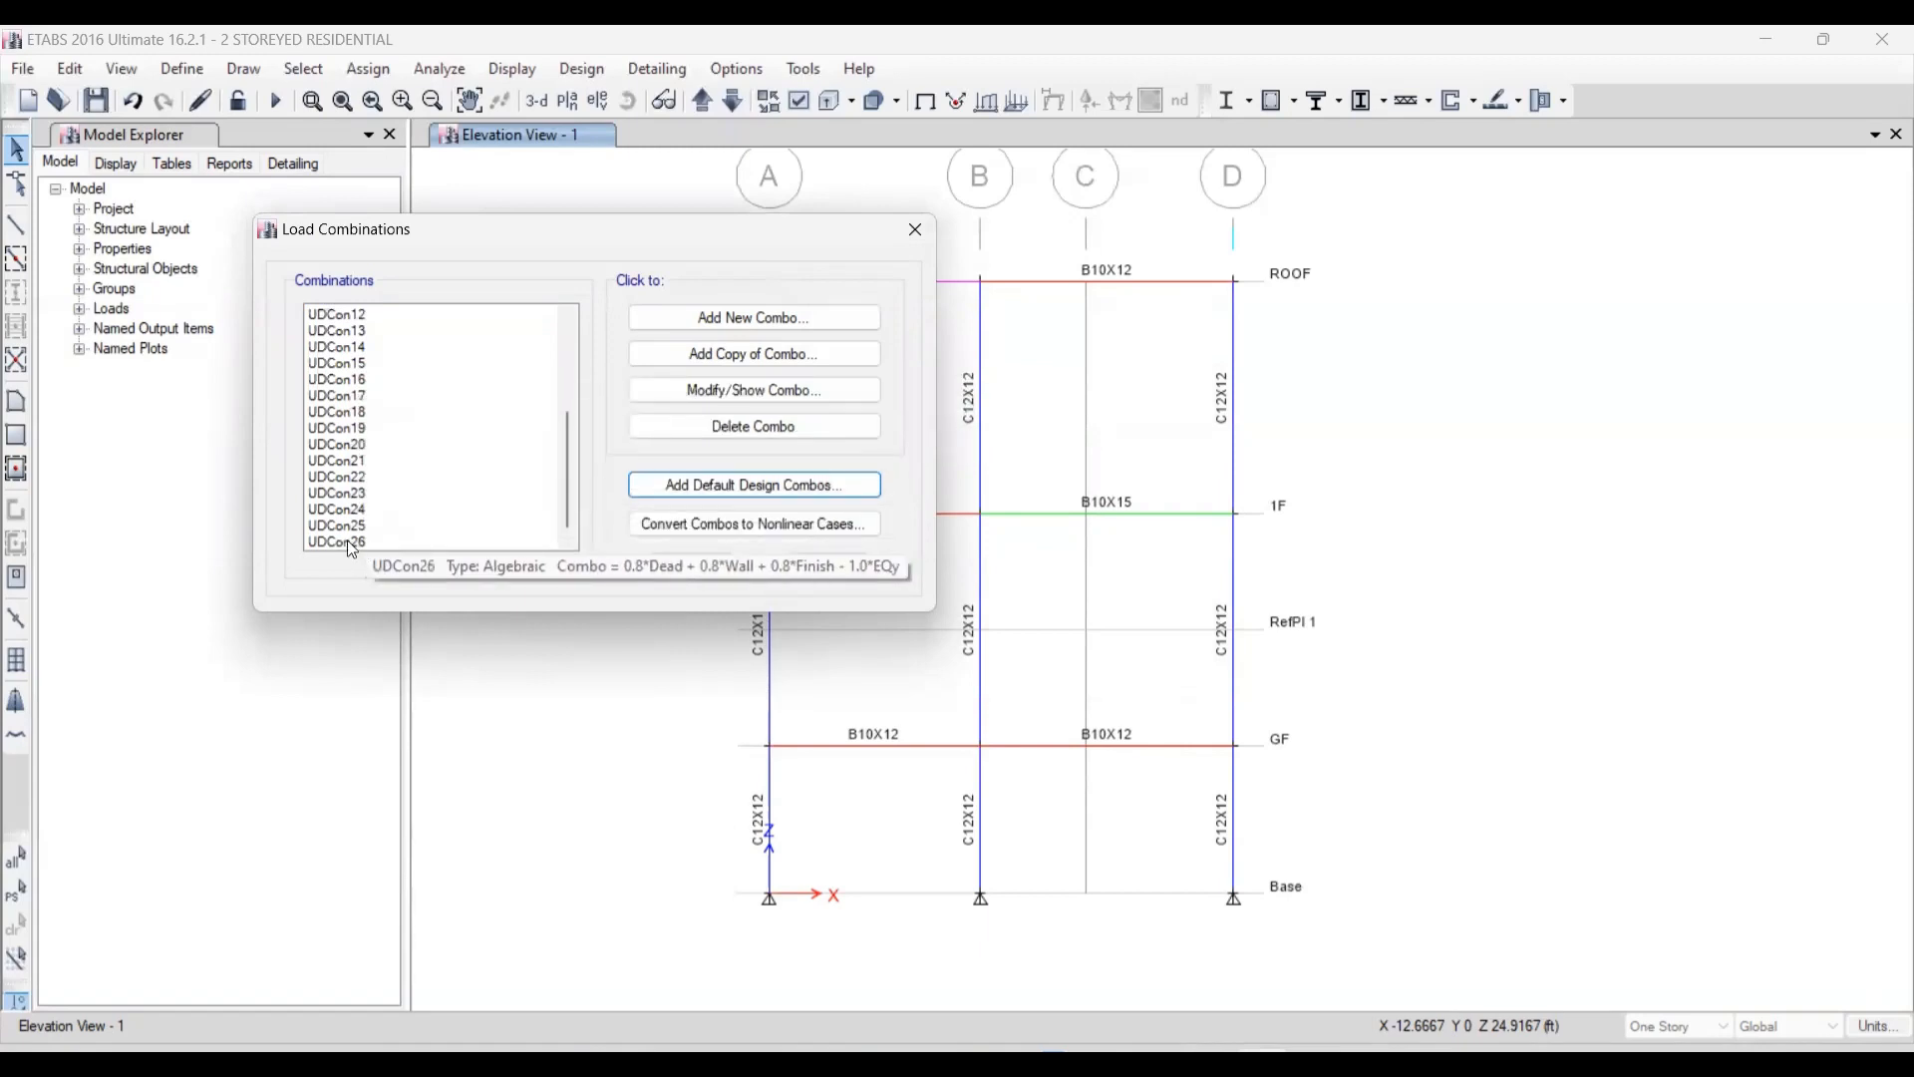
scroll(354, 518, "up", 4)
scroll(364, 449, "down", 4)
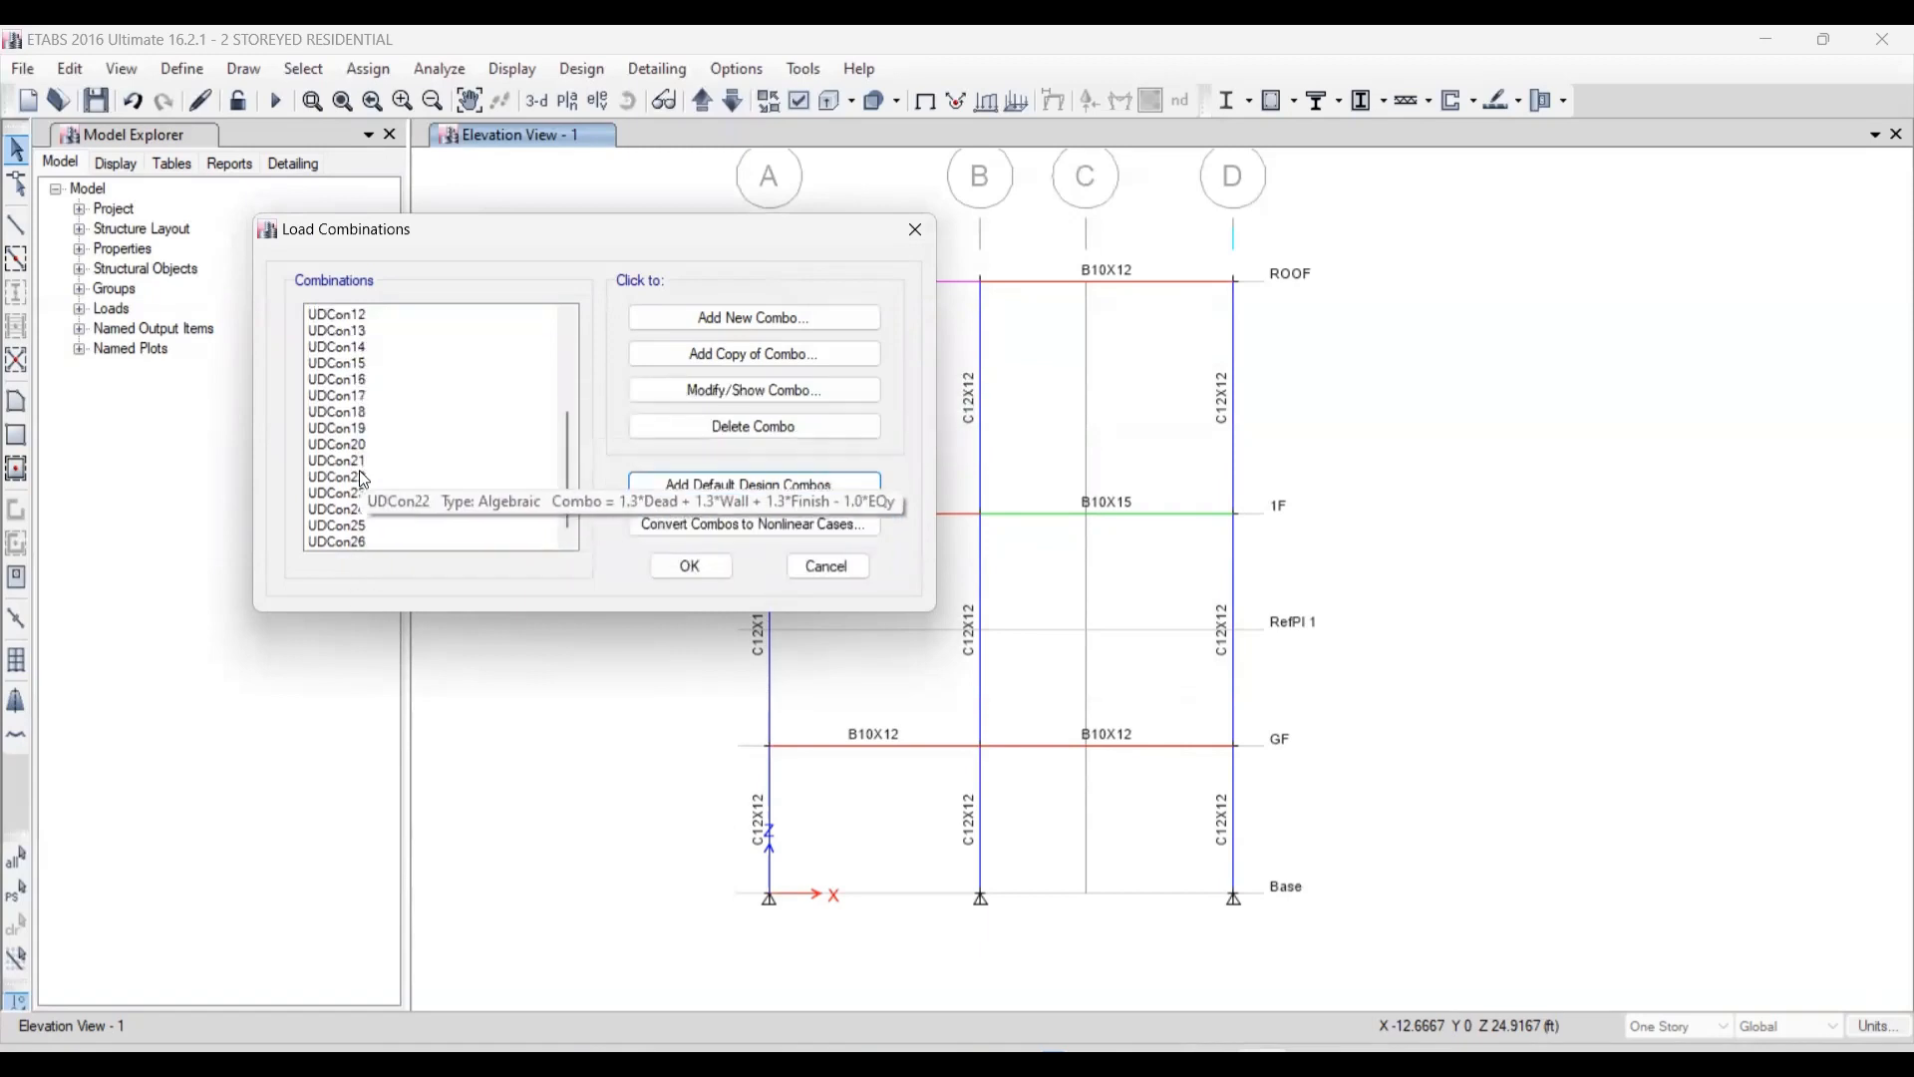
left_click(685, 573)
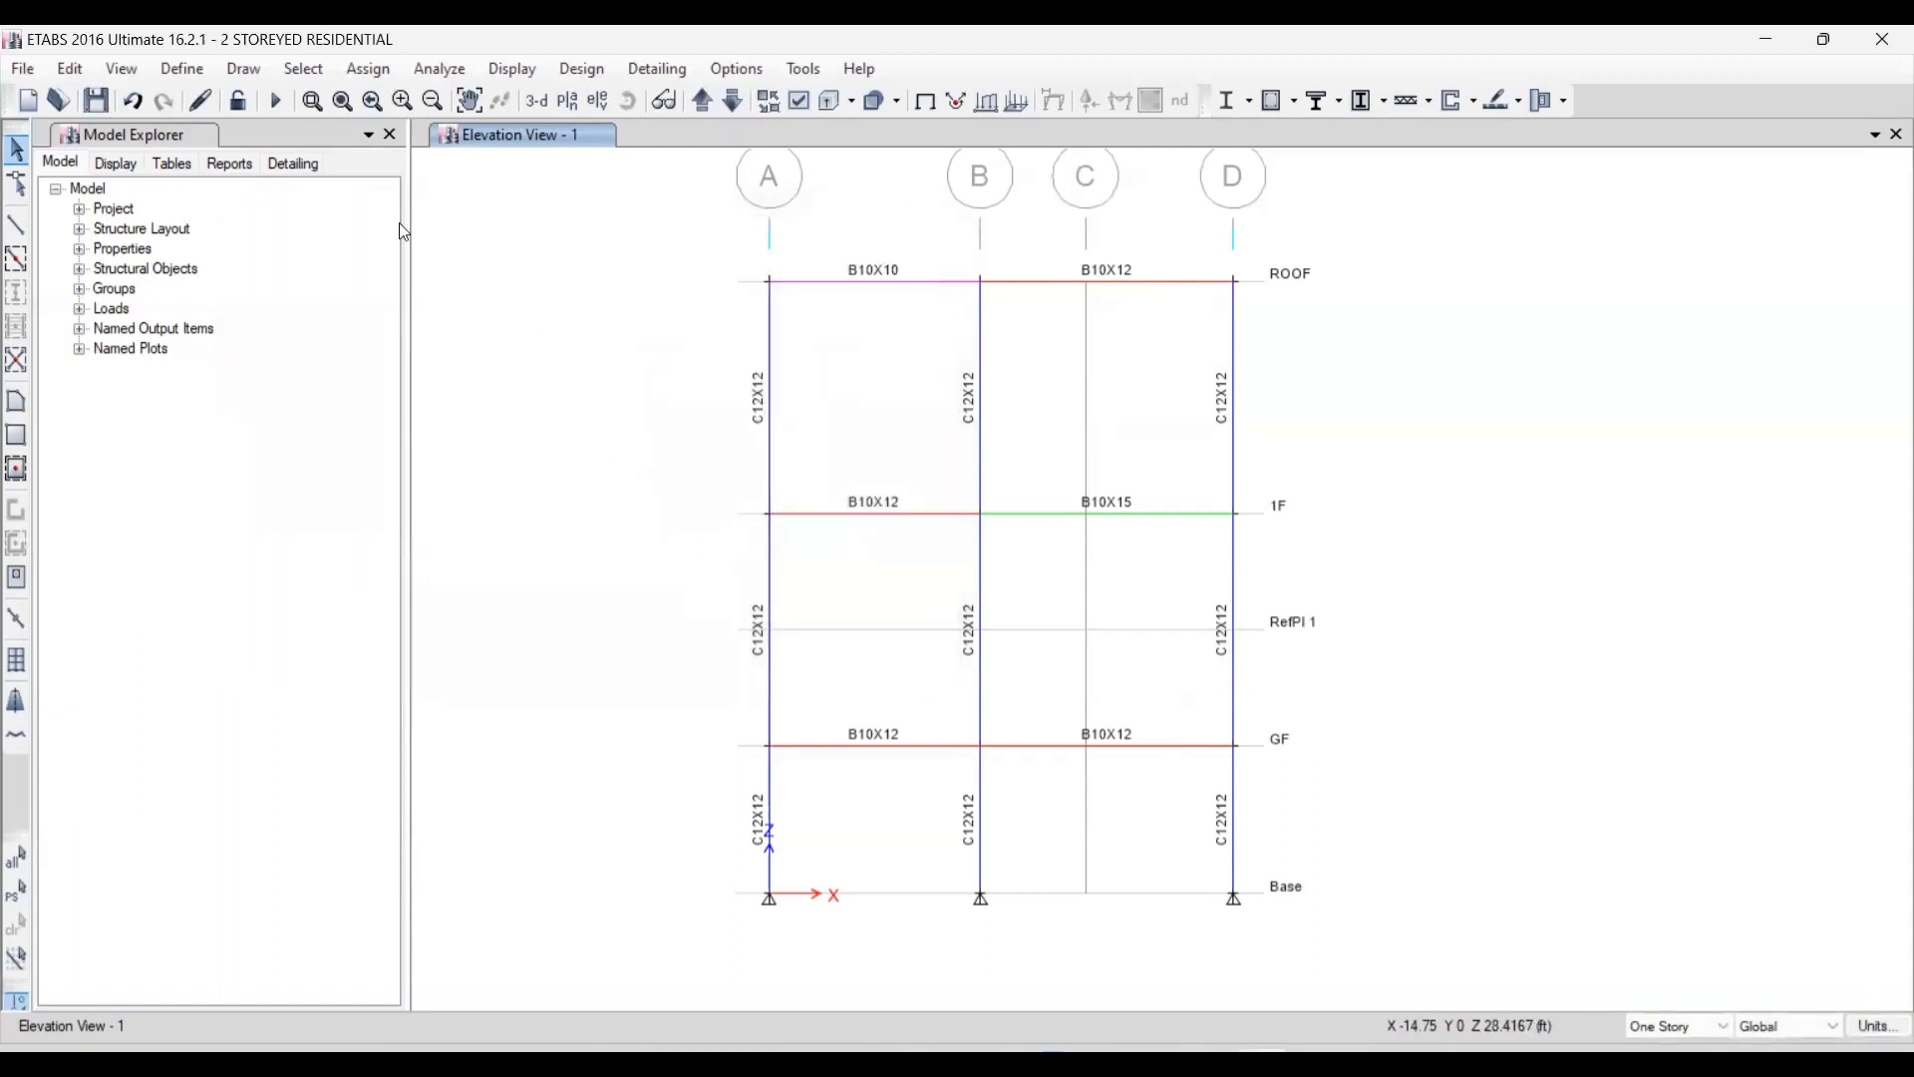
- Run the analysis again and show the filled Moment 3-3 diagram of the frames for load combination UDCon2
left_click(275, 100)
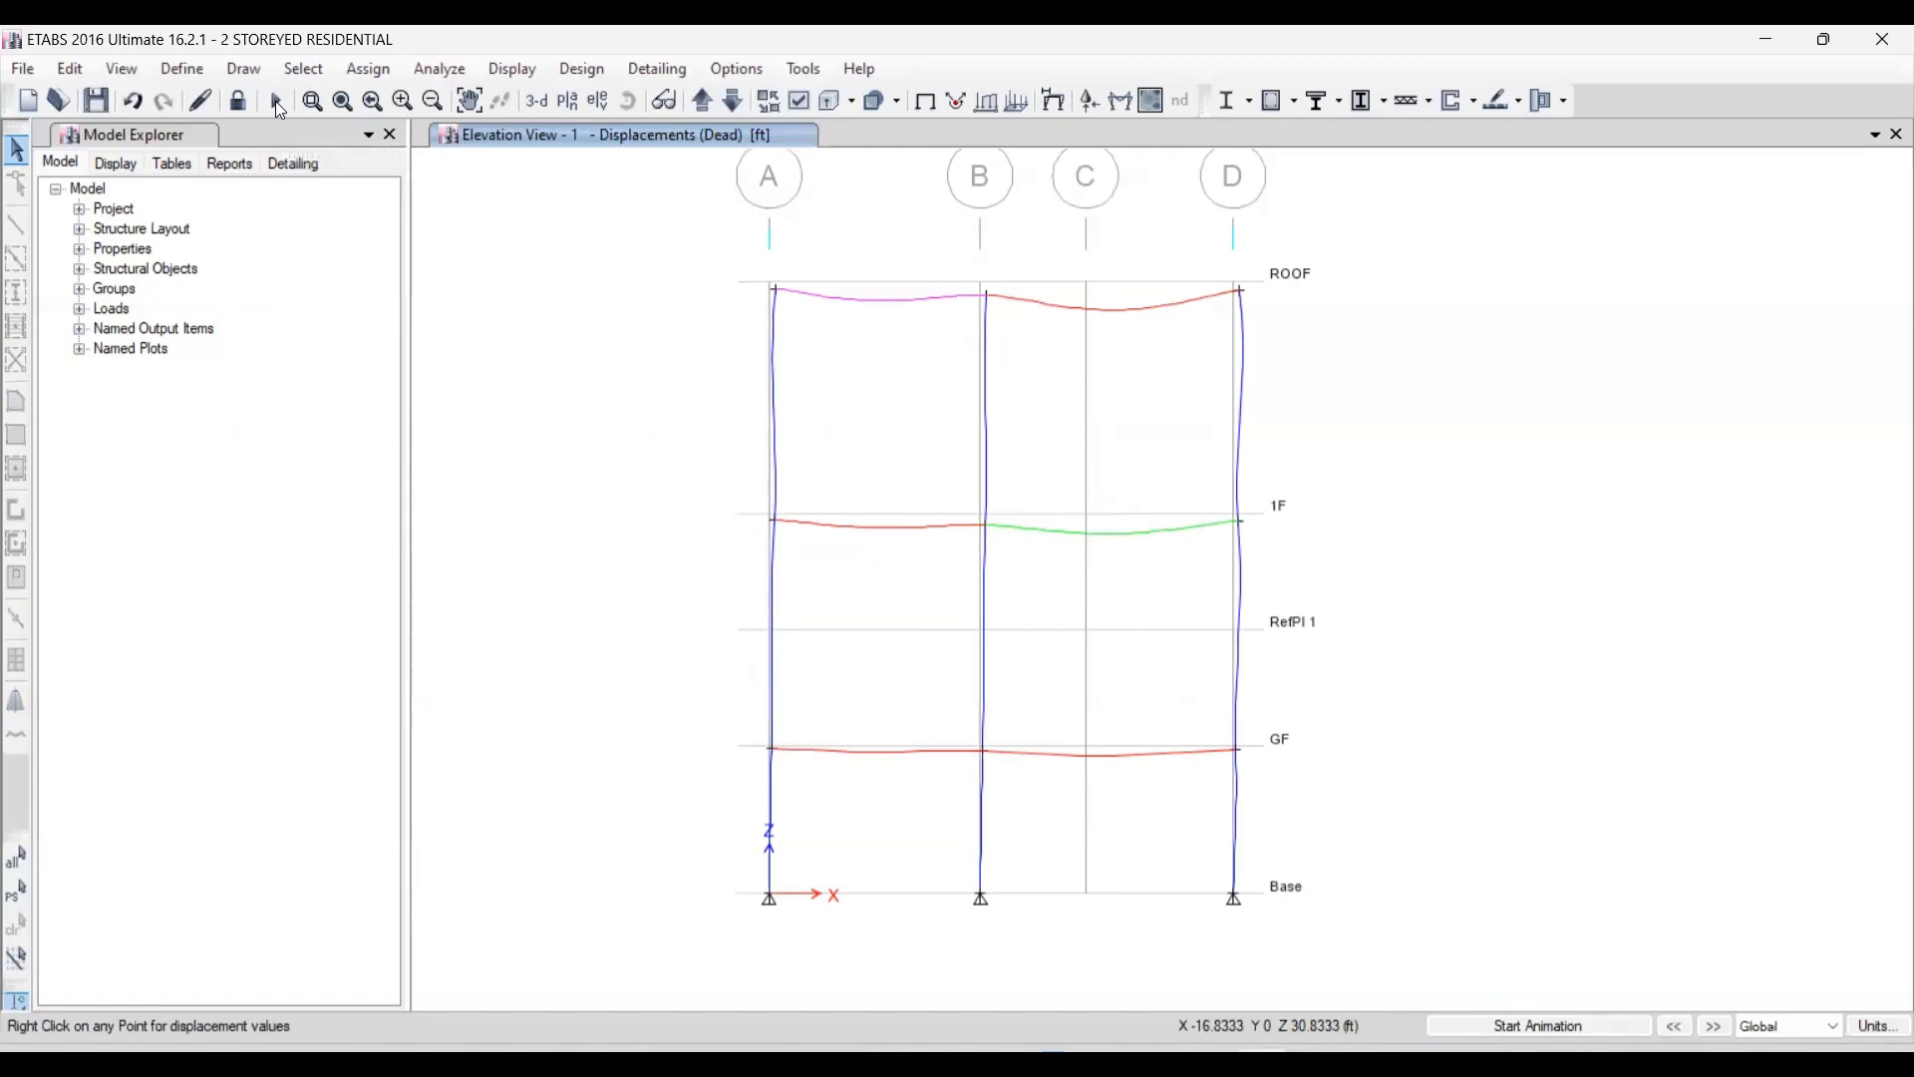
mouse_move(1081, 565)
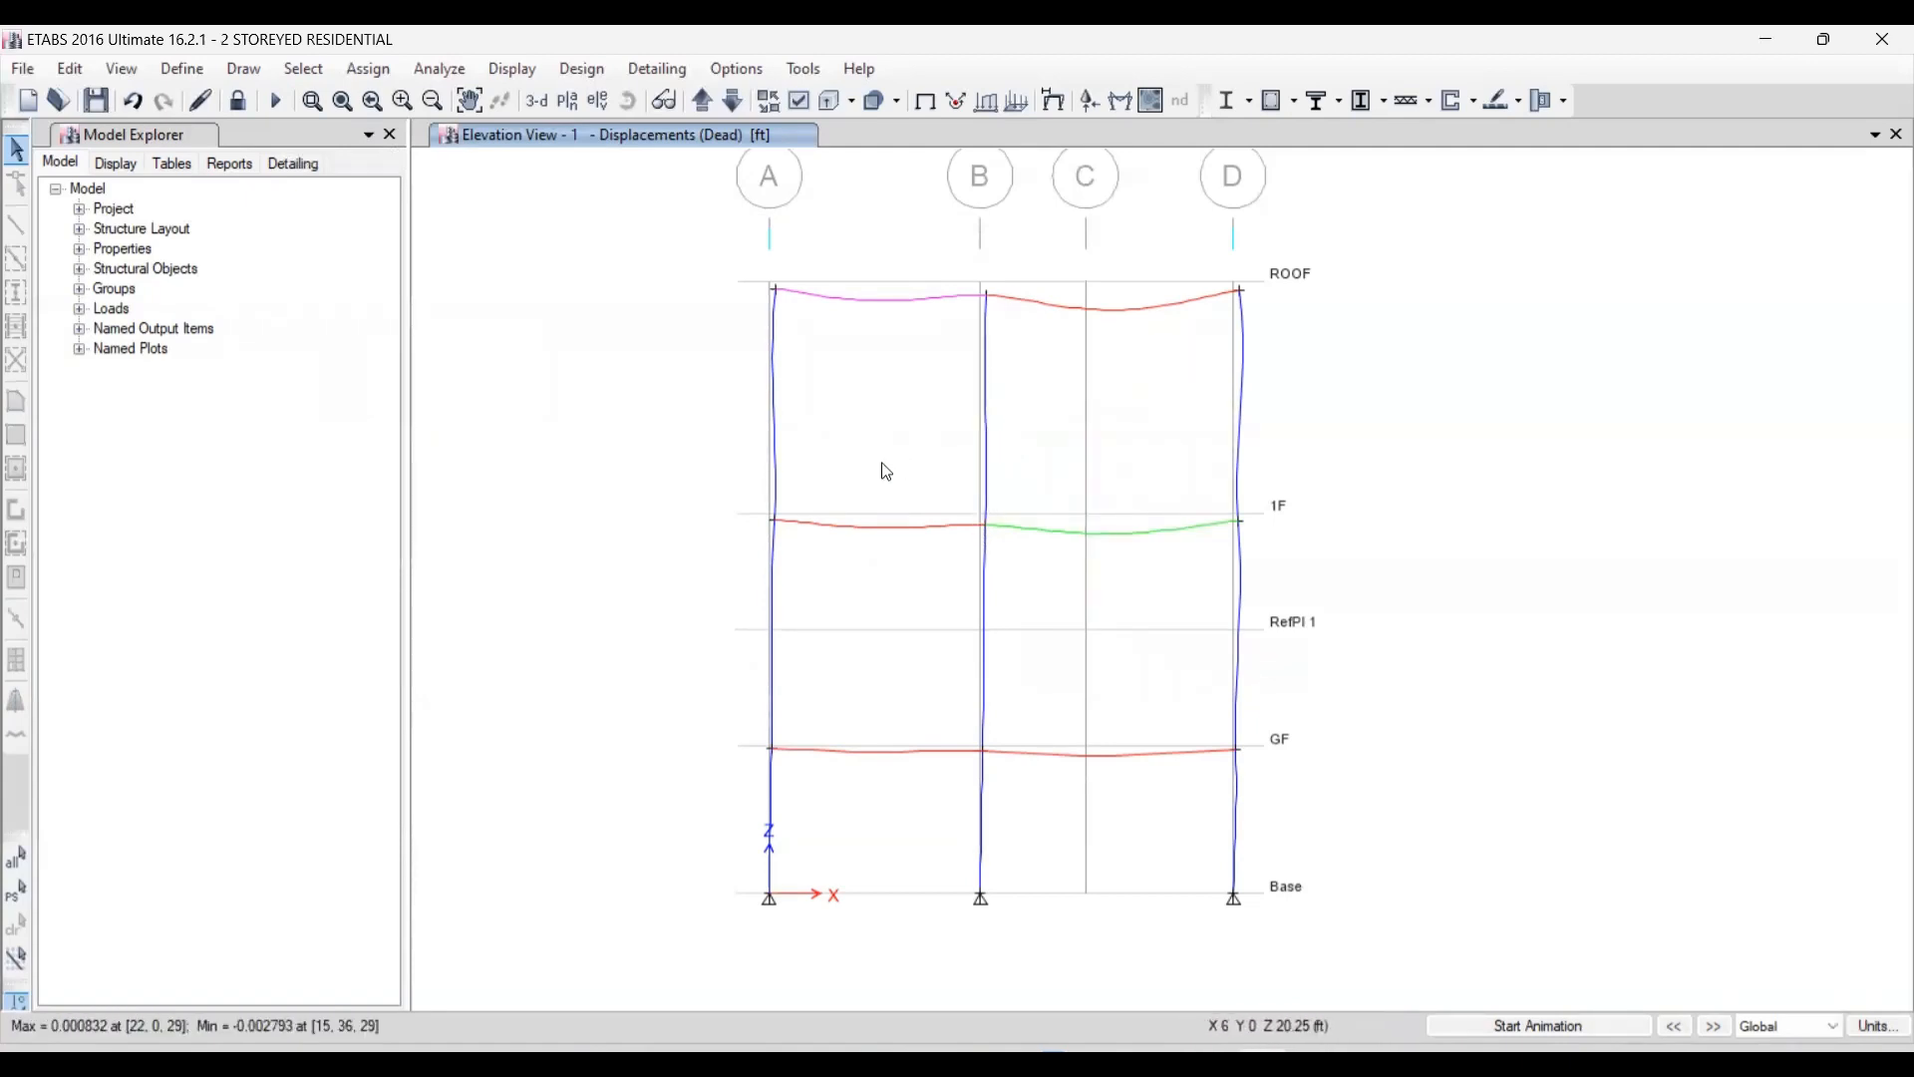
left_click(1120, 101)
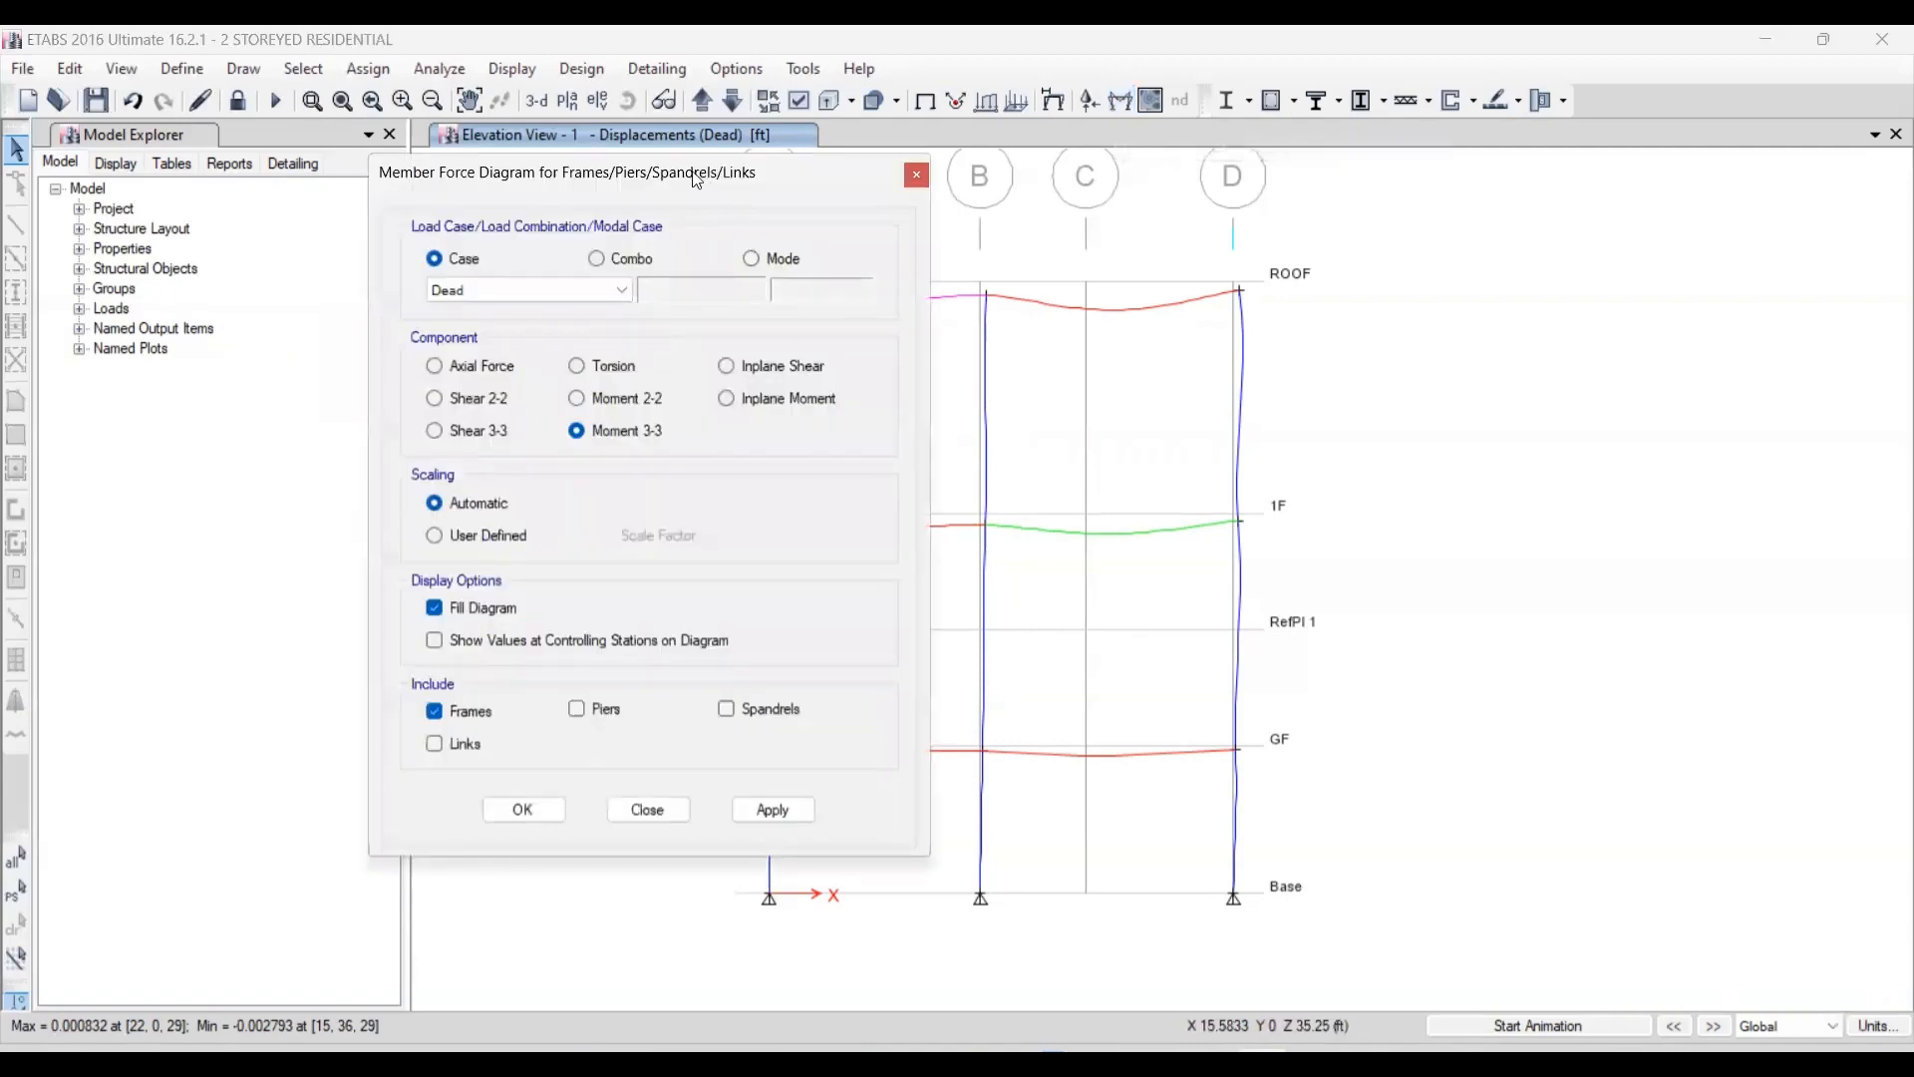
left_click_drag(706, 182, 402, 170)
left_click(342, 248)
left_click(271, 280)
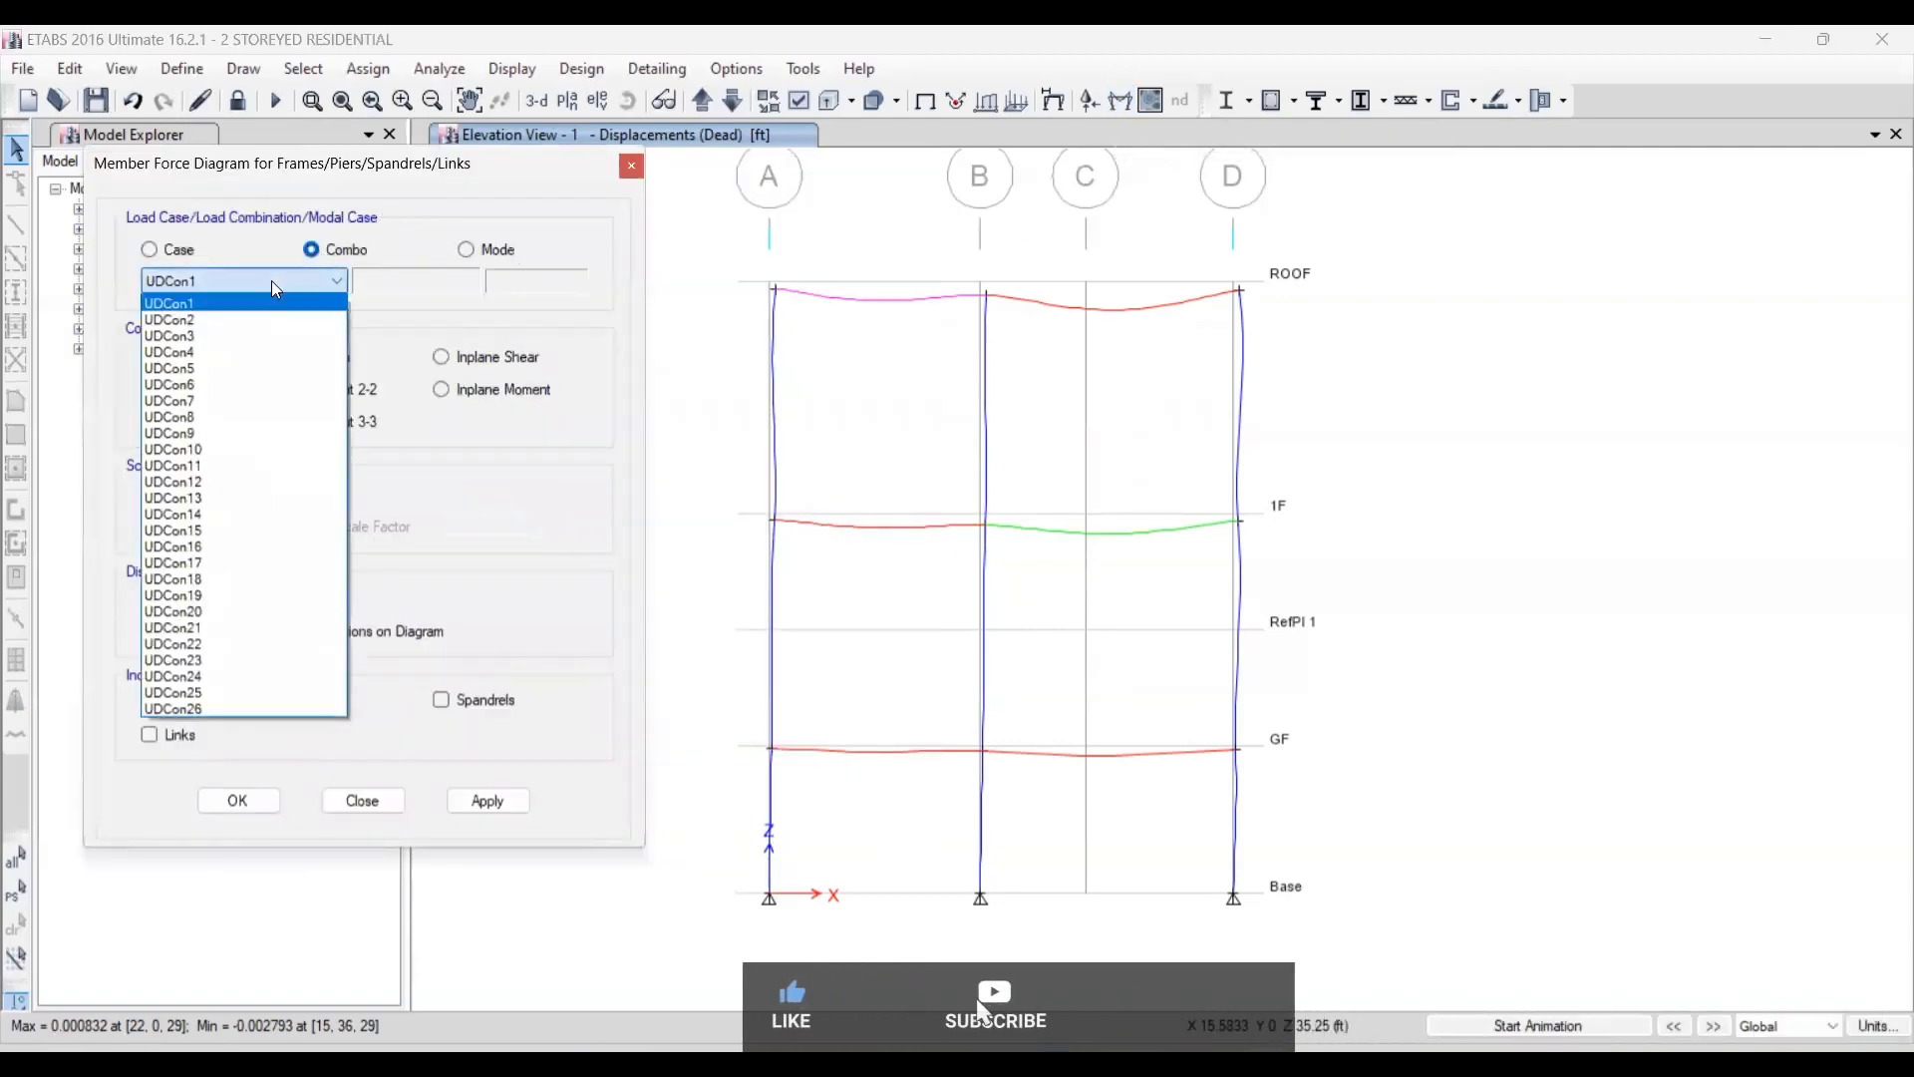
left_click(202, 321)
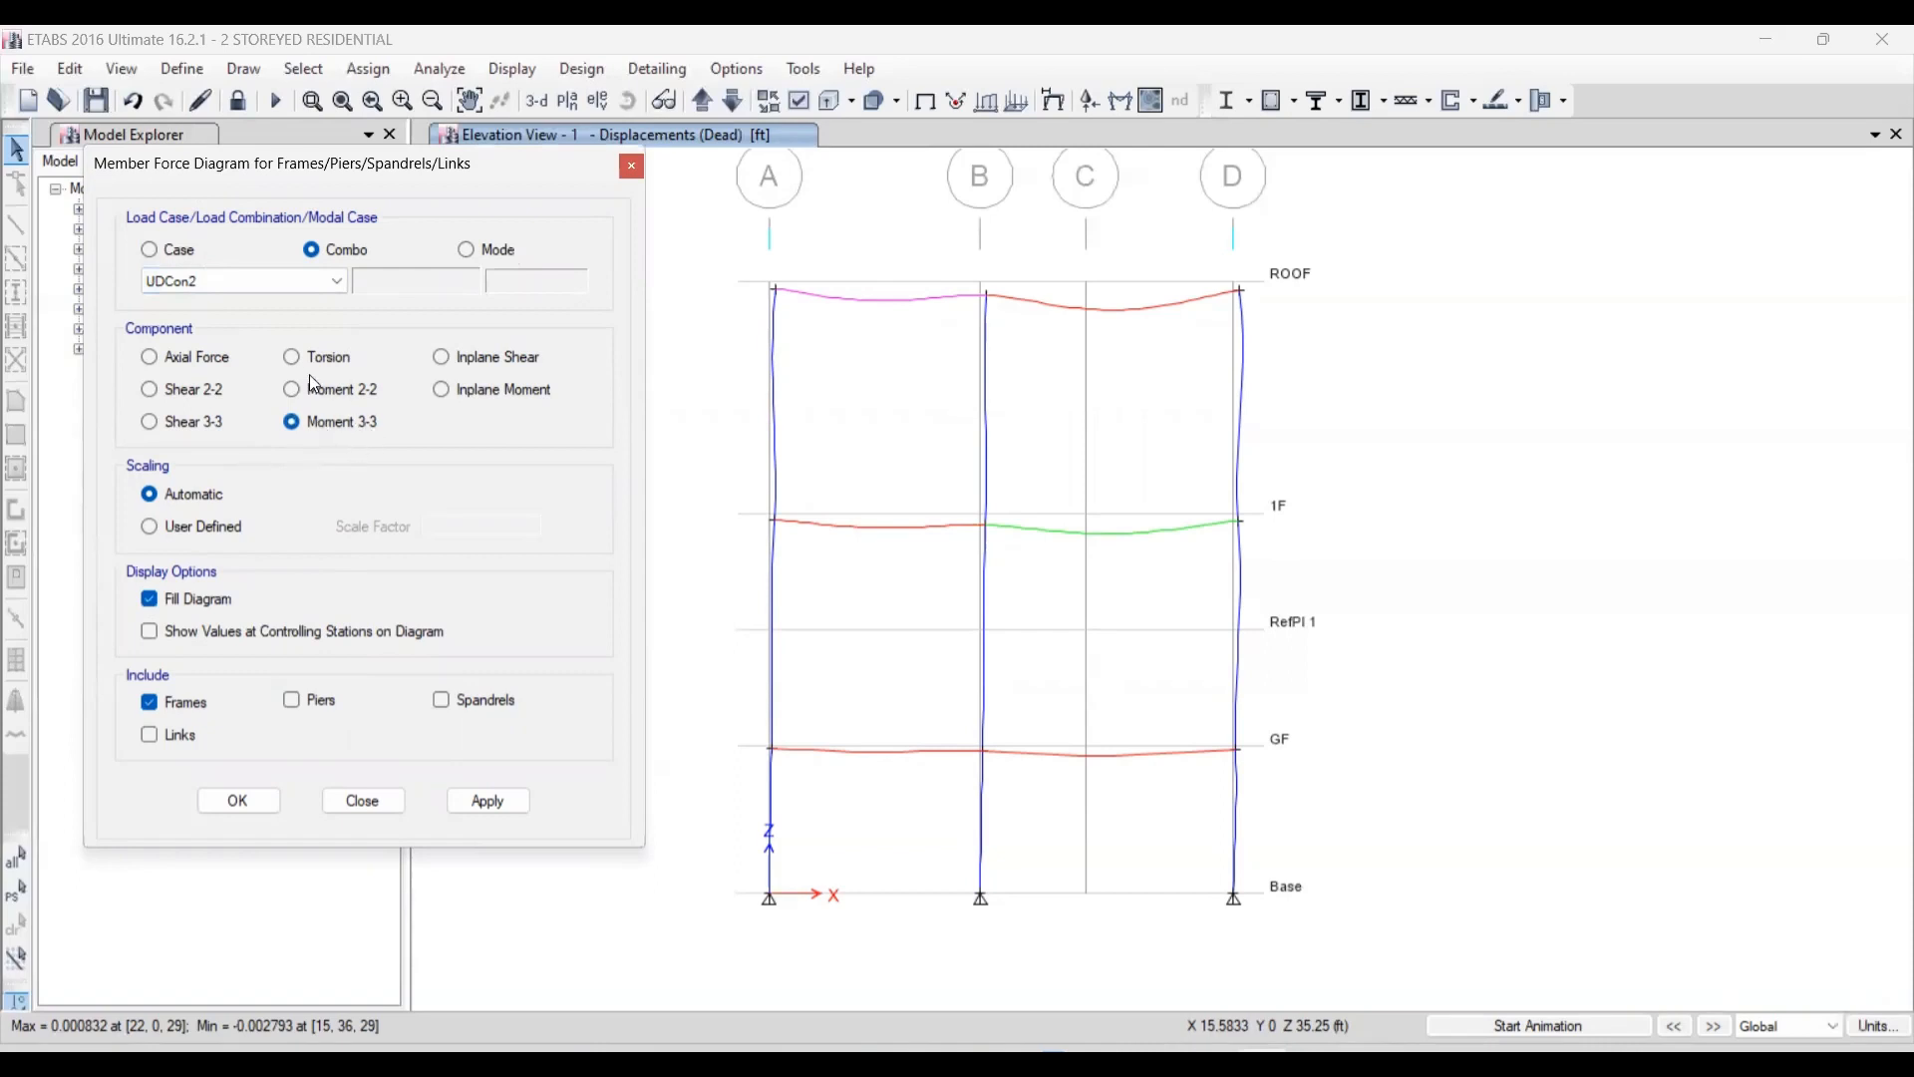
left_click(498, 800)
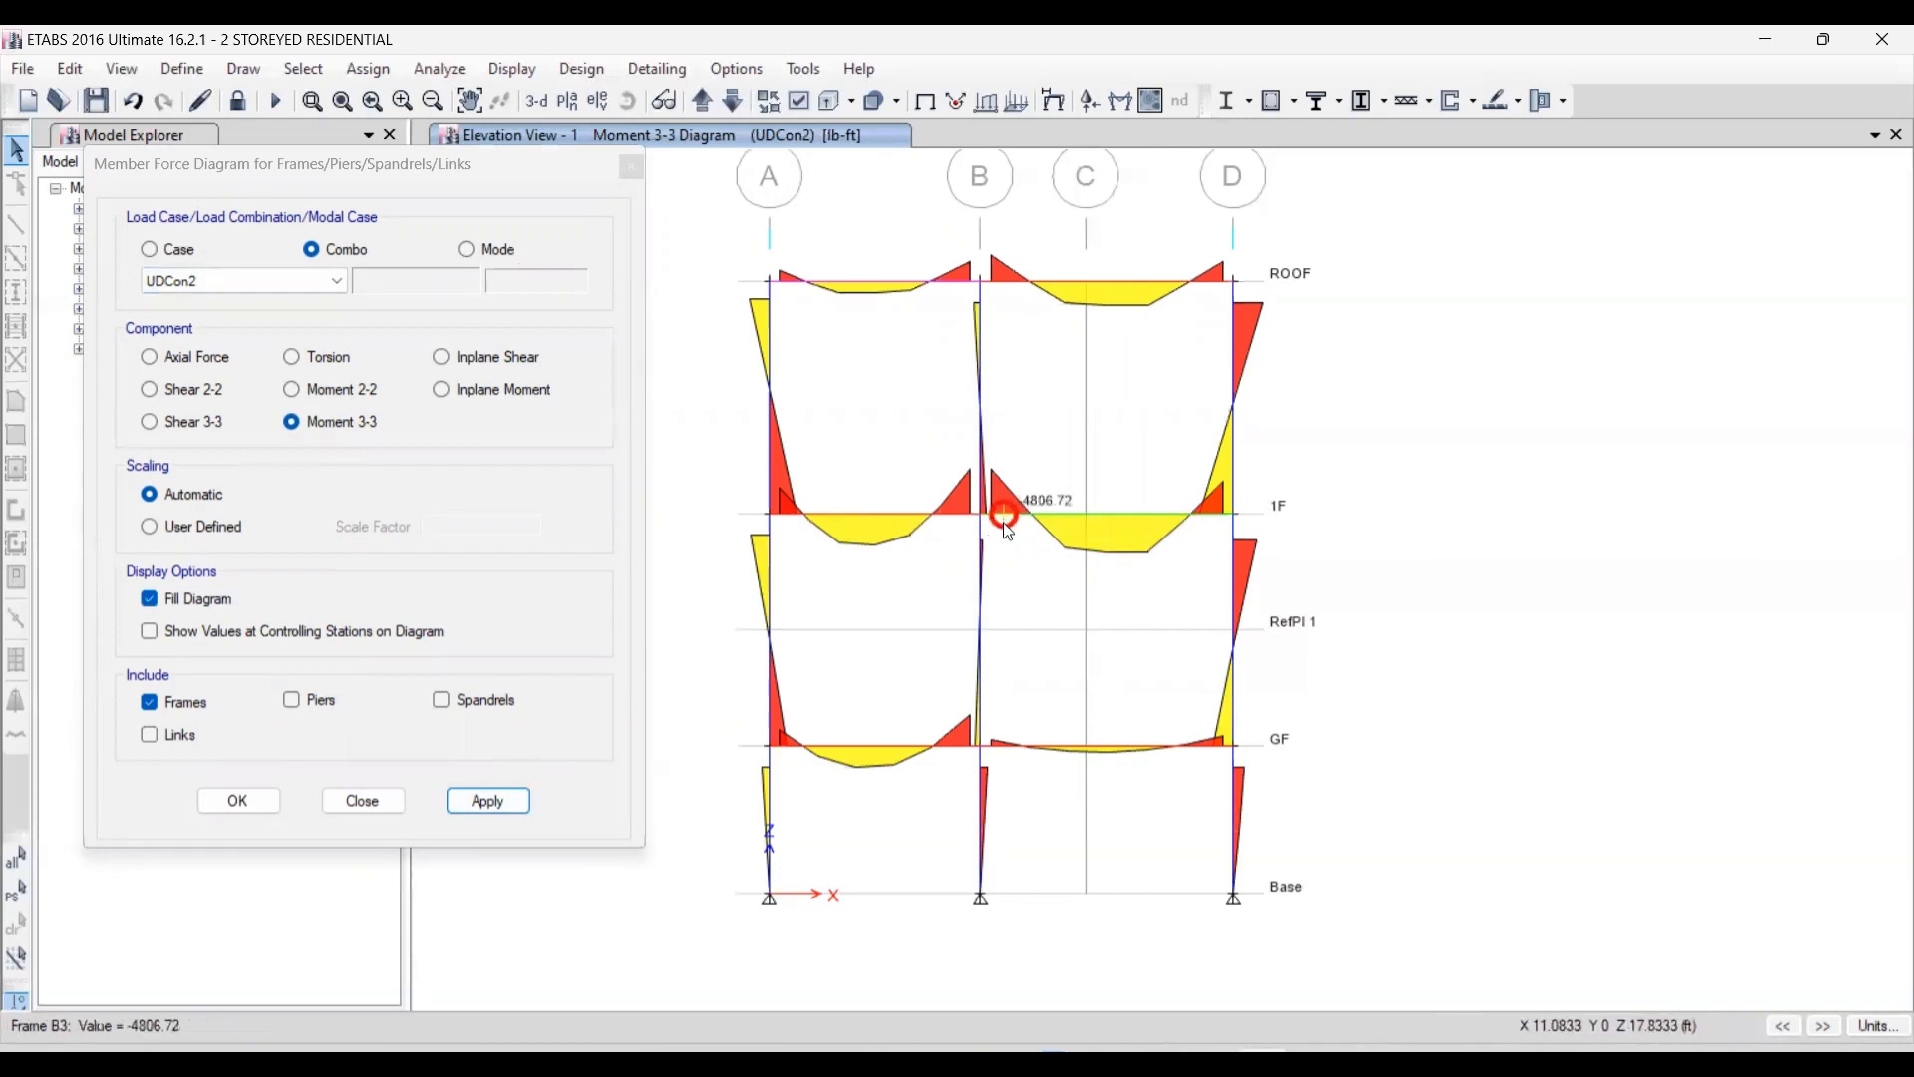
- Examine the UDCon2 moment diagram along the 1F beam between grids B and D
scroll(1137, 607, "down", 3)
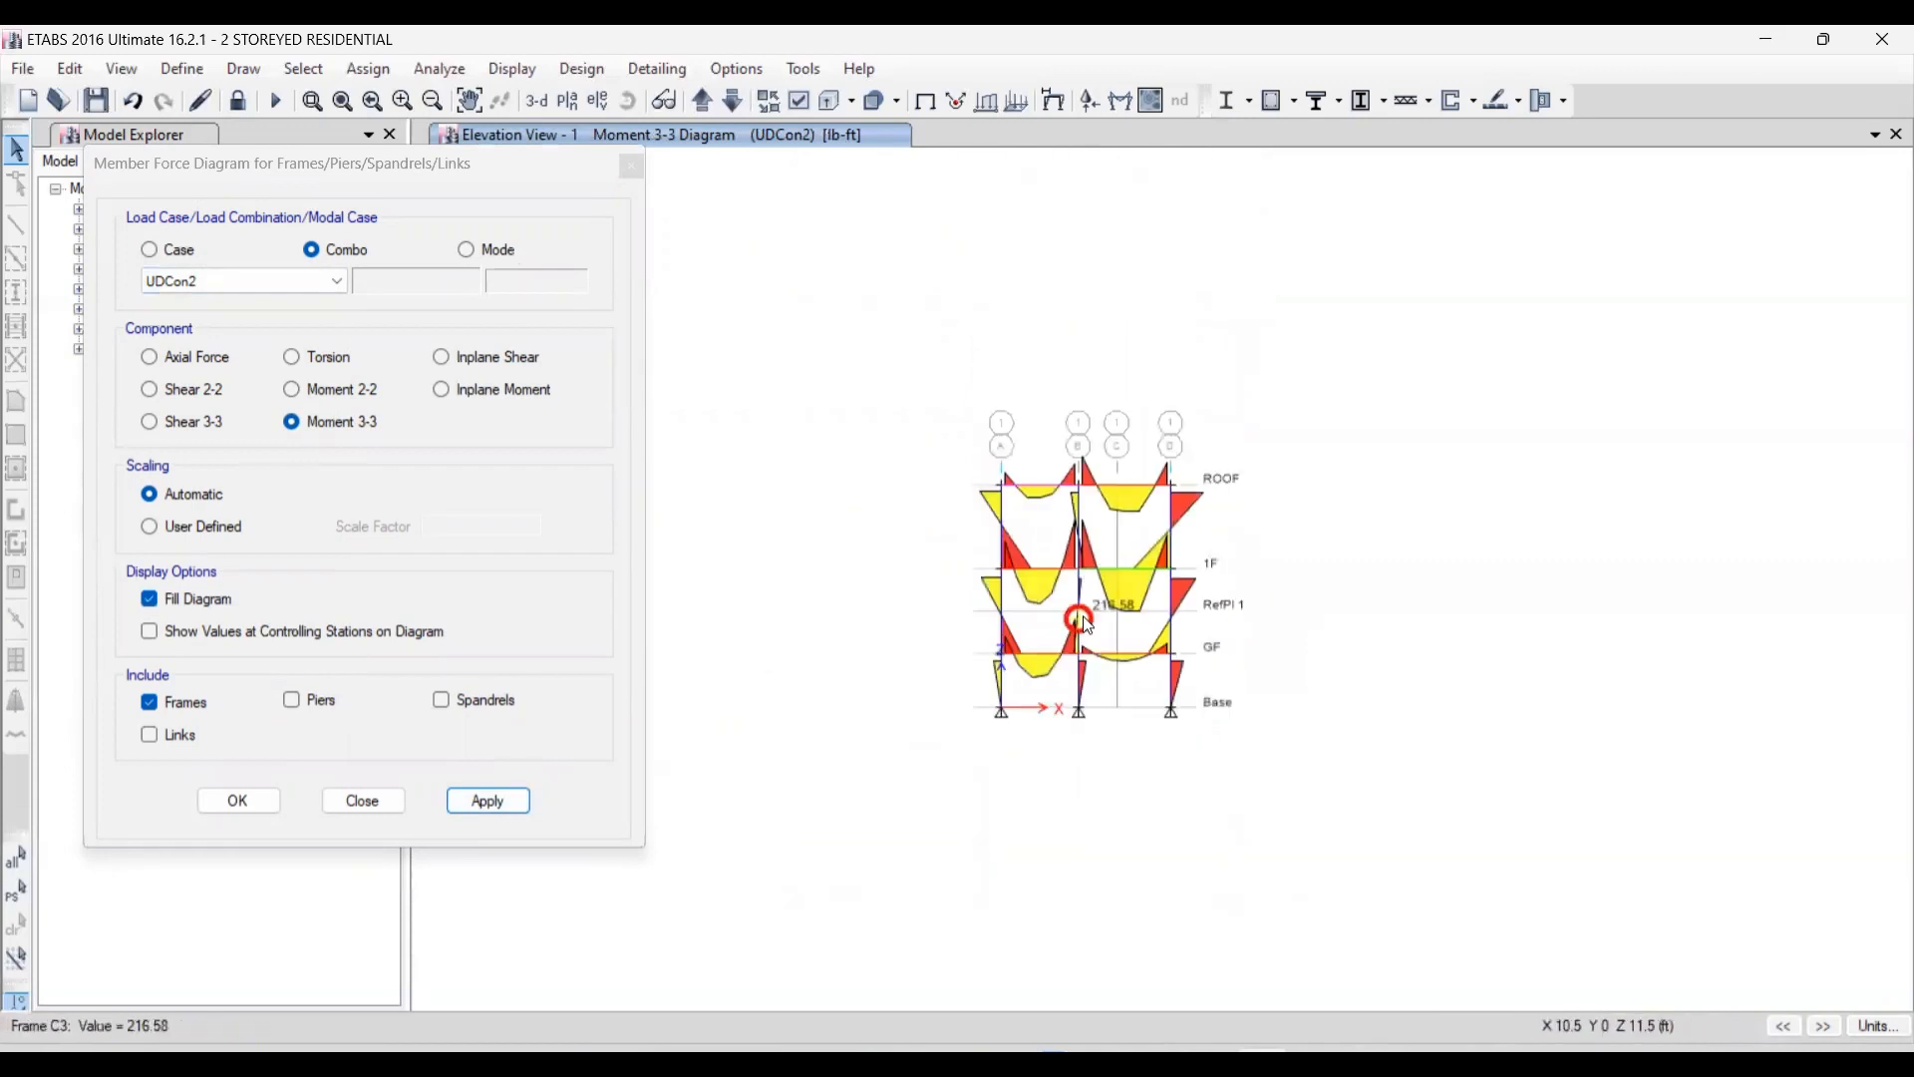
scroll(1091, 594, "up", 3)
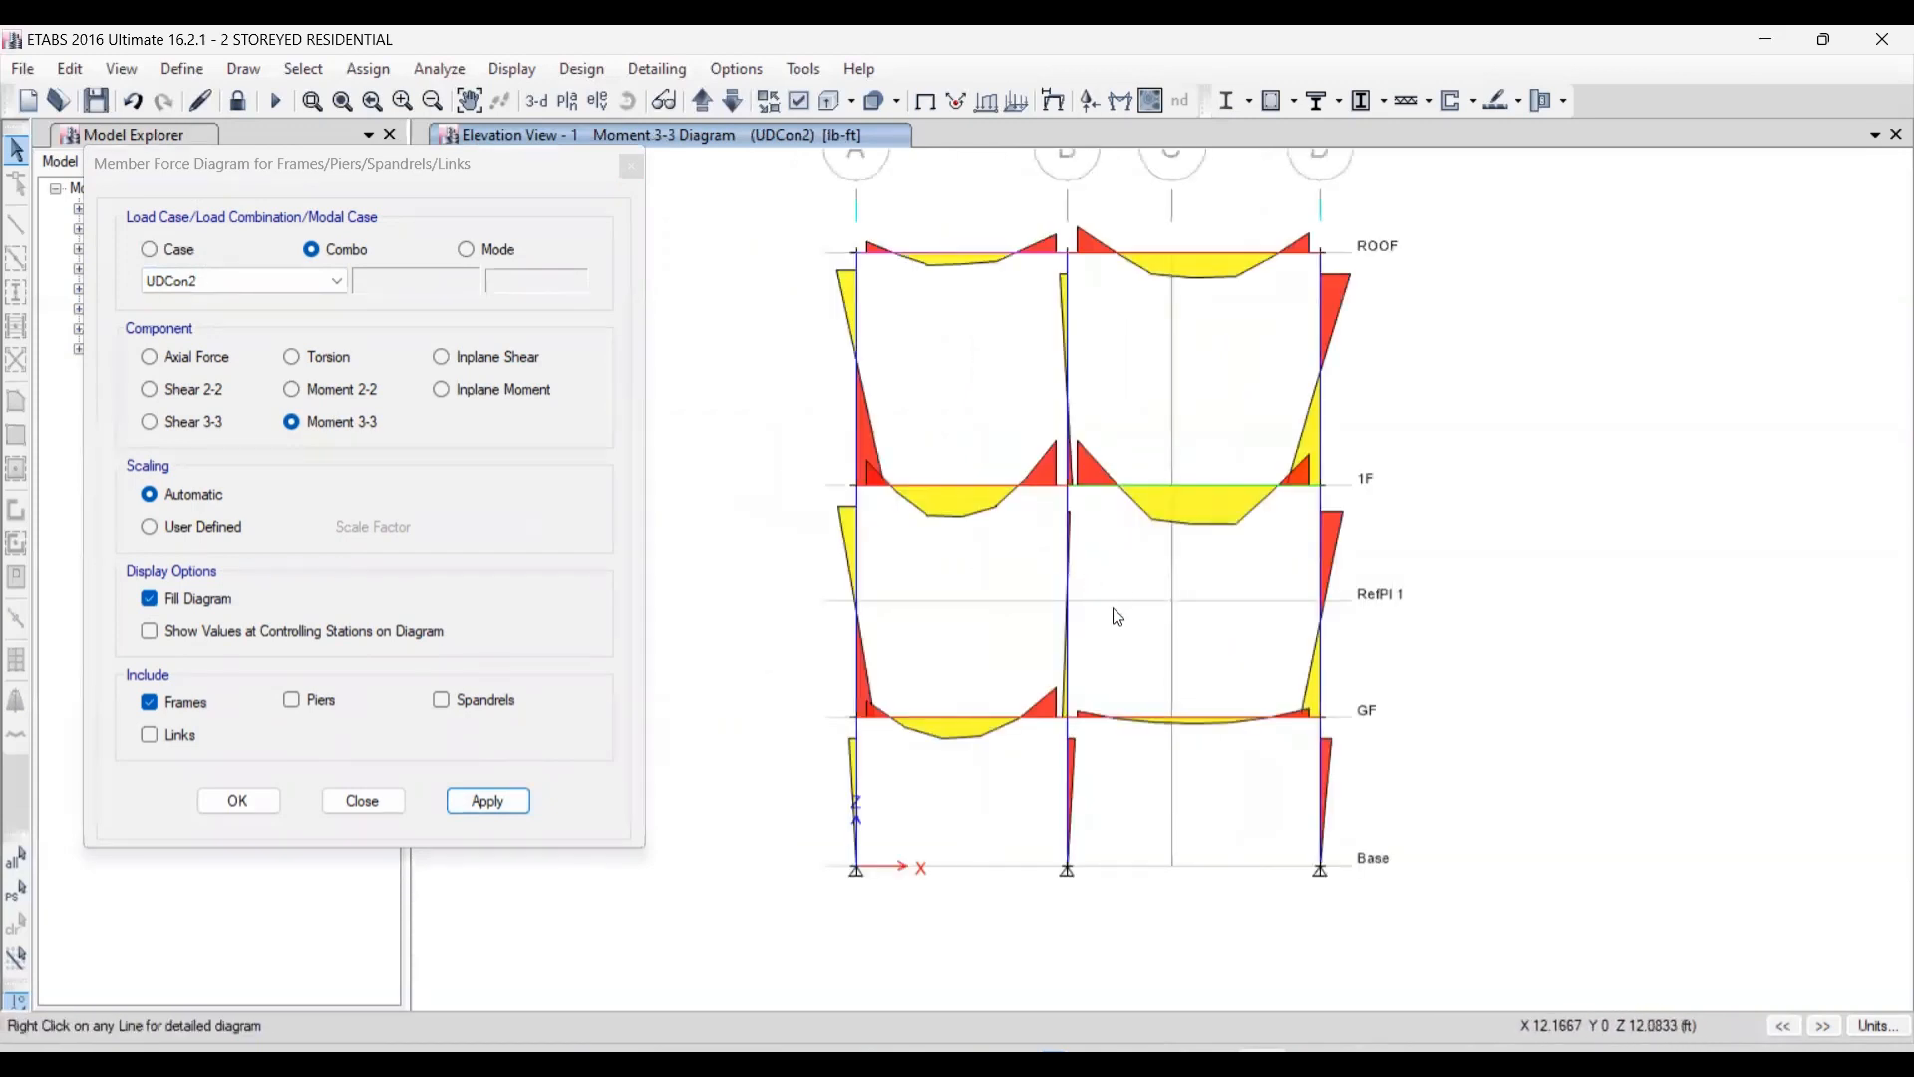
scroll(1072, 504, "up", 3)
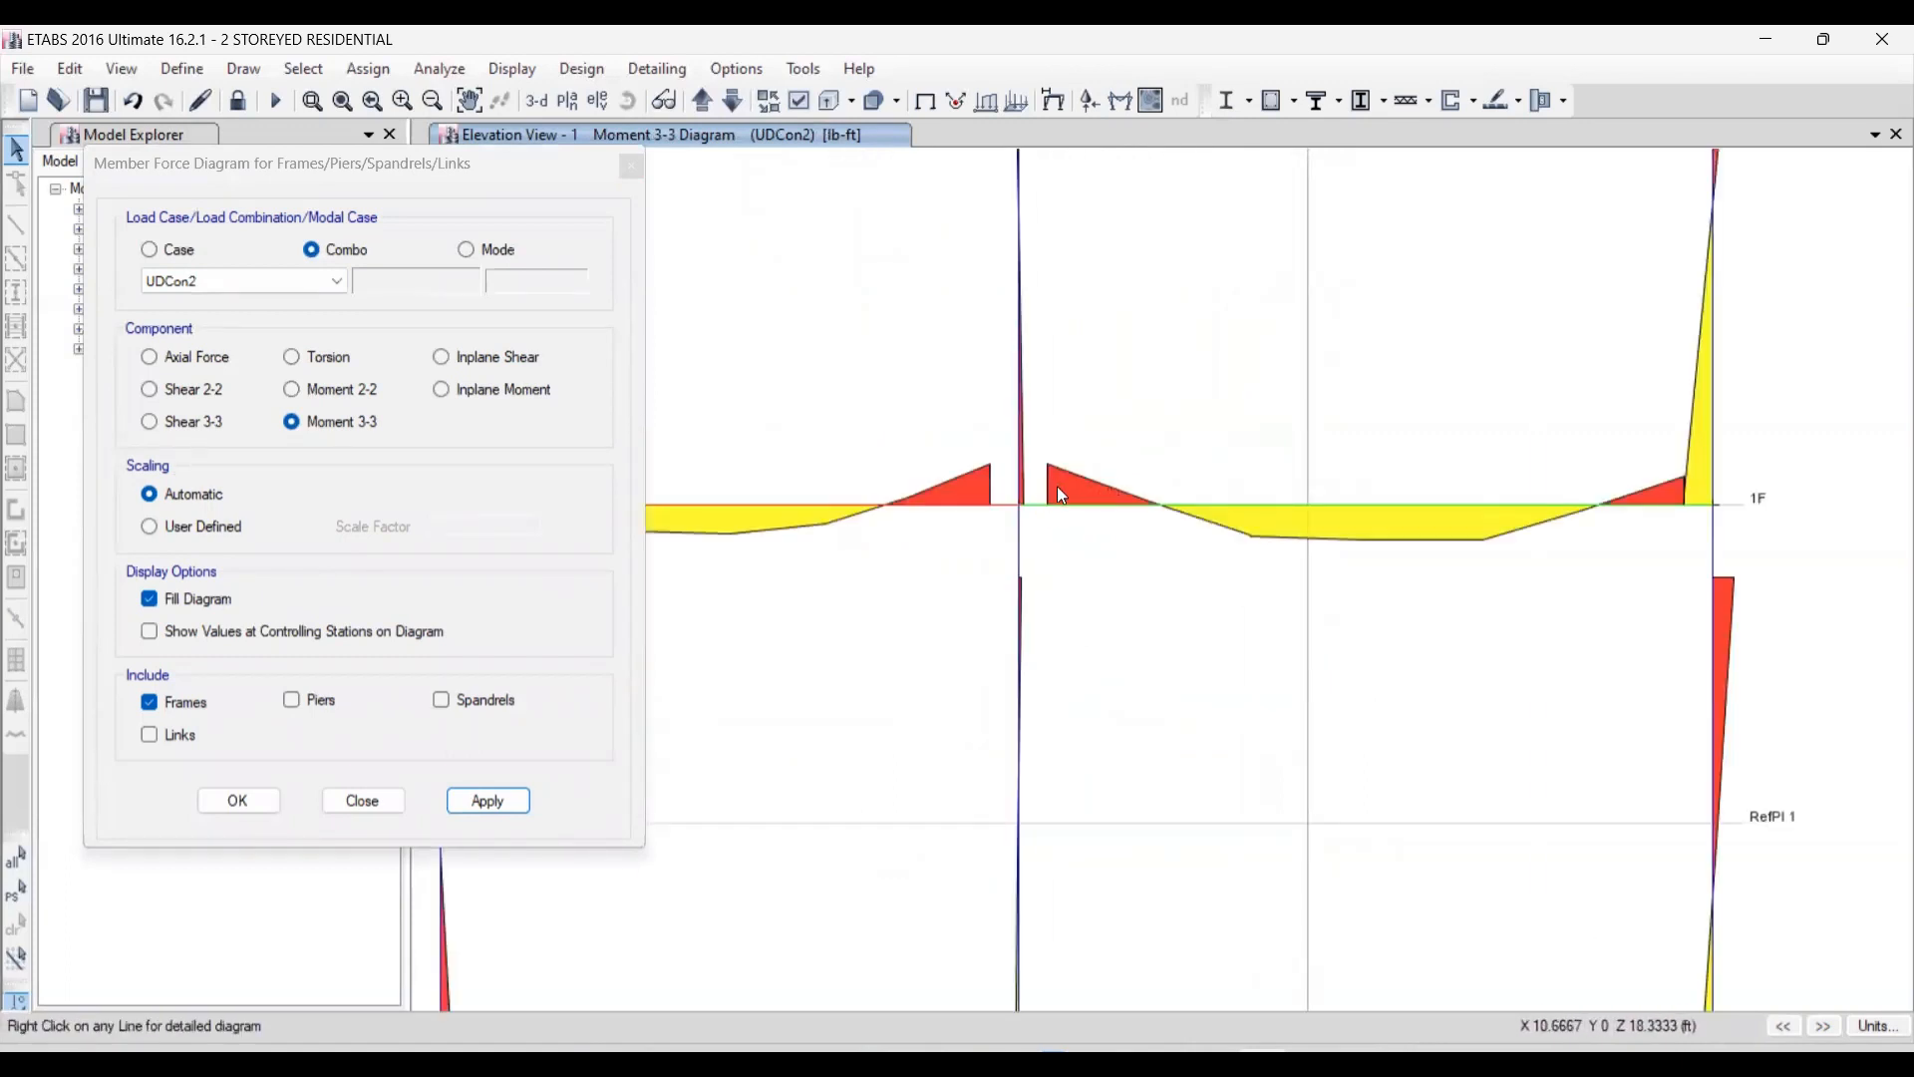
scroll(1326, 533, "down", 3)
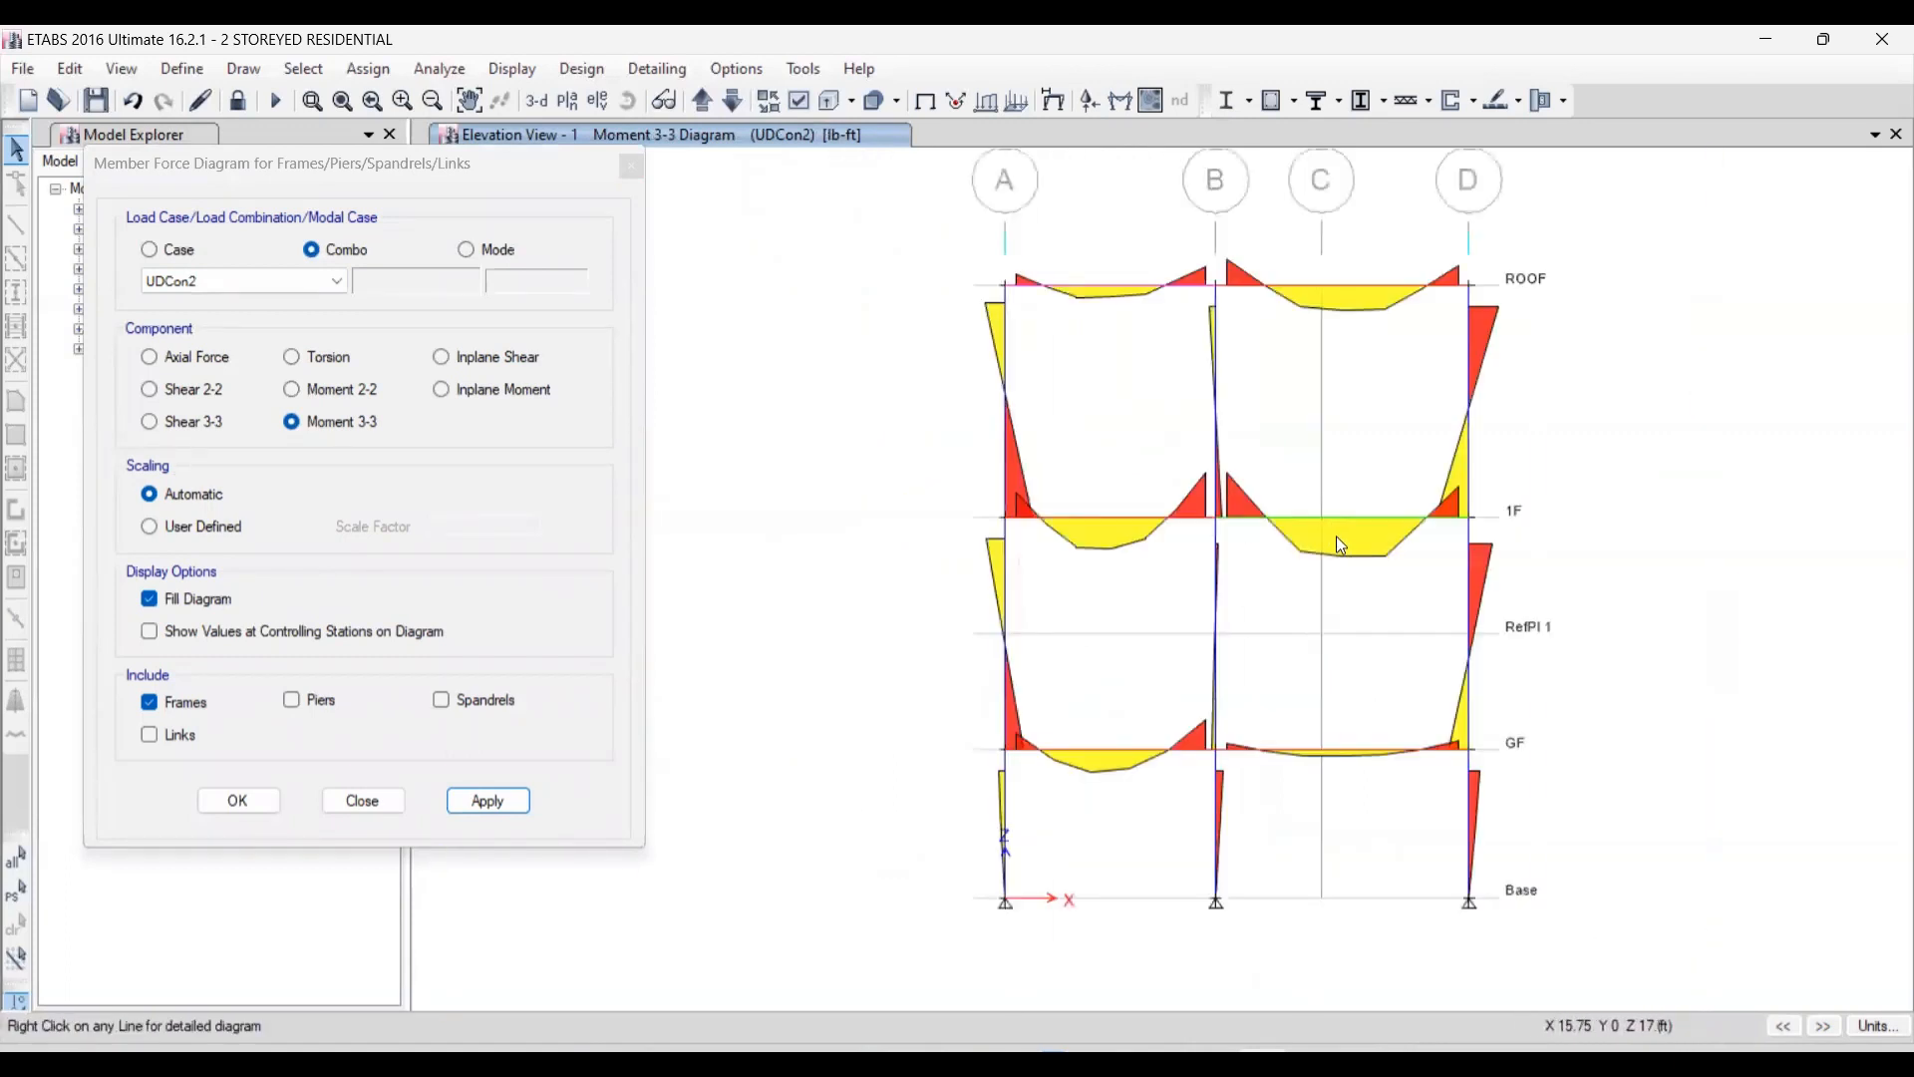
scroll(1456, 513, "up", 3)
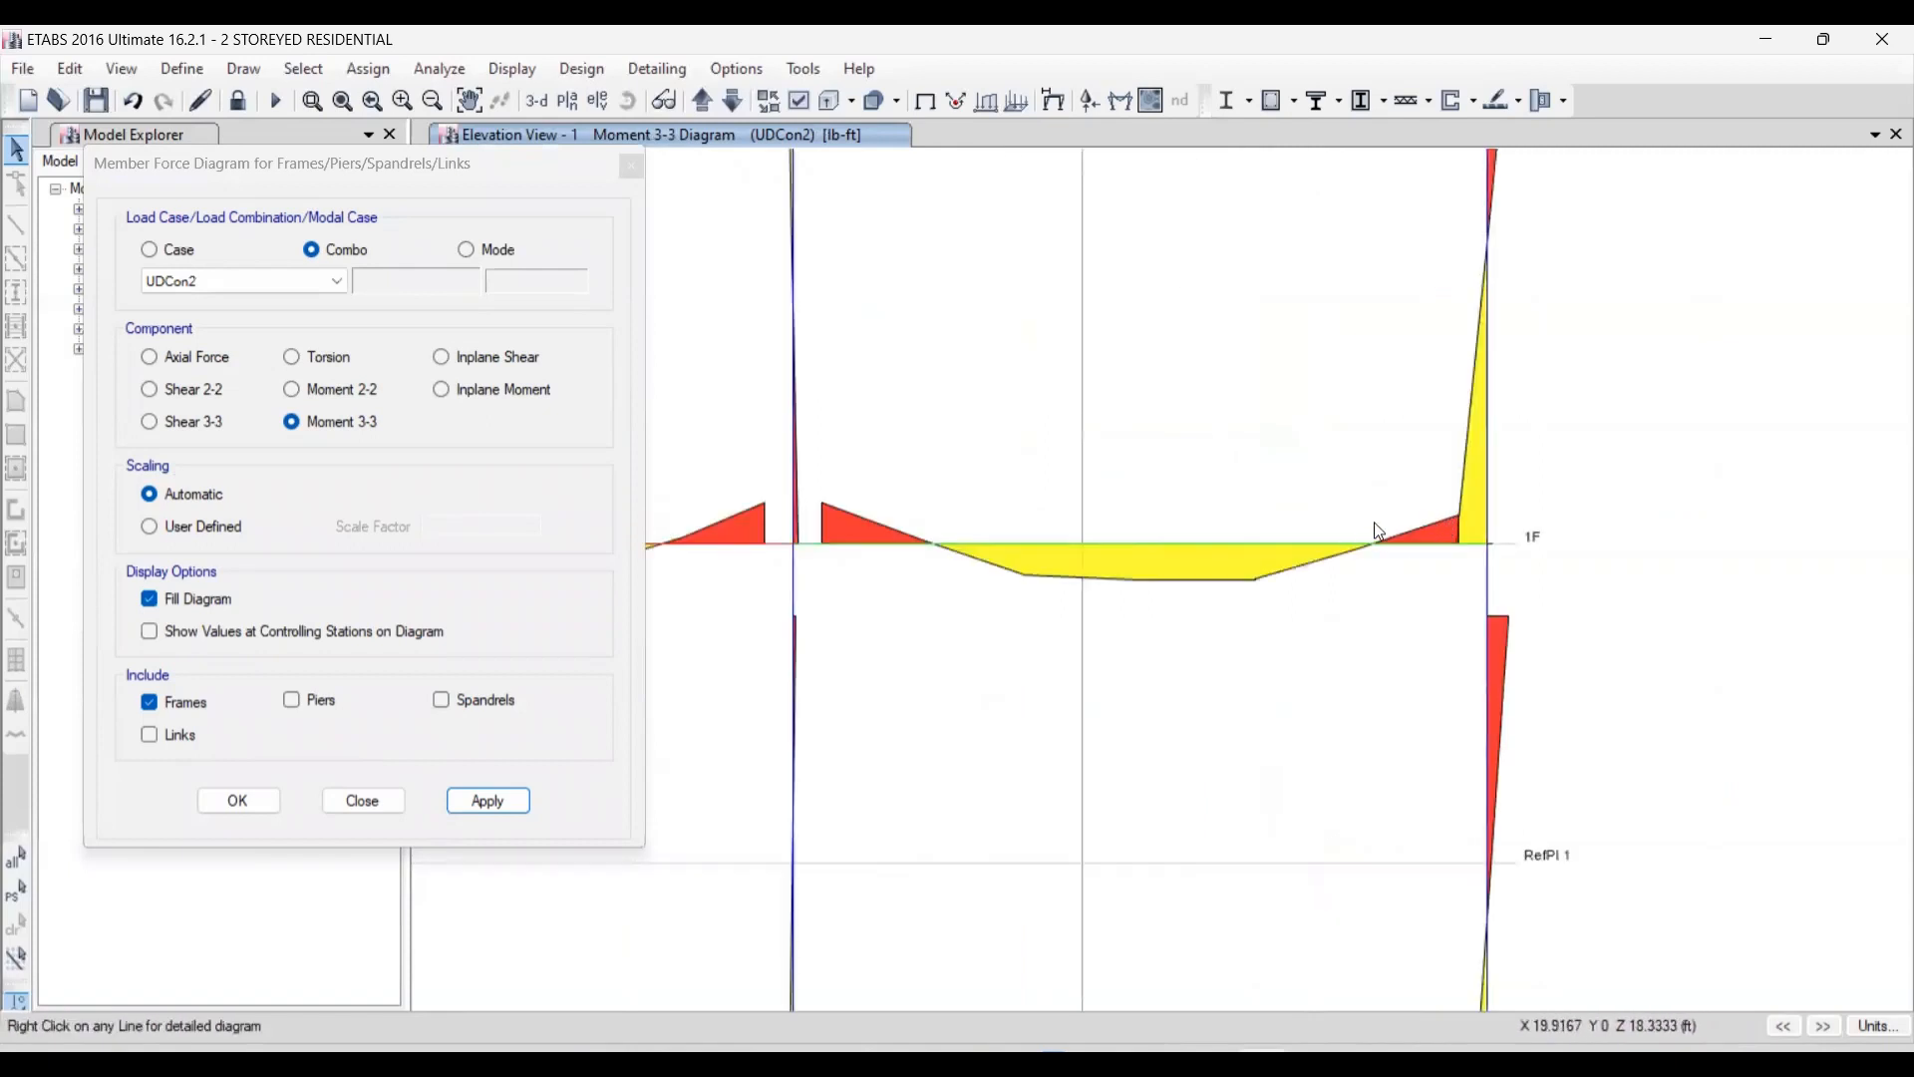
scroll(1323, 530, "down", 3)
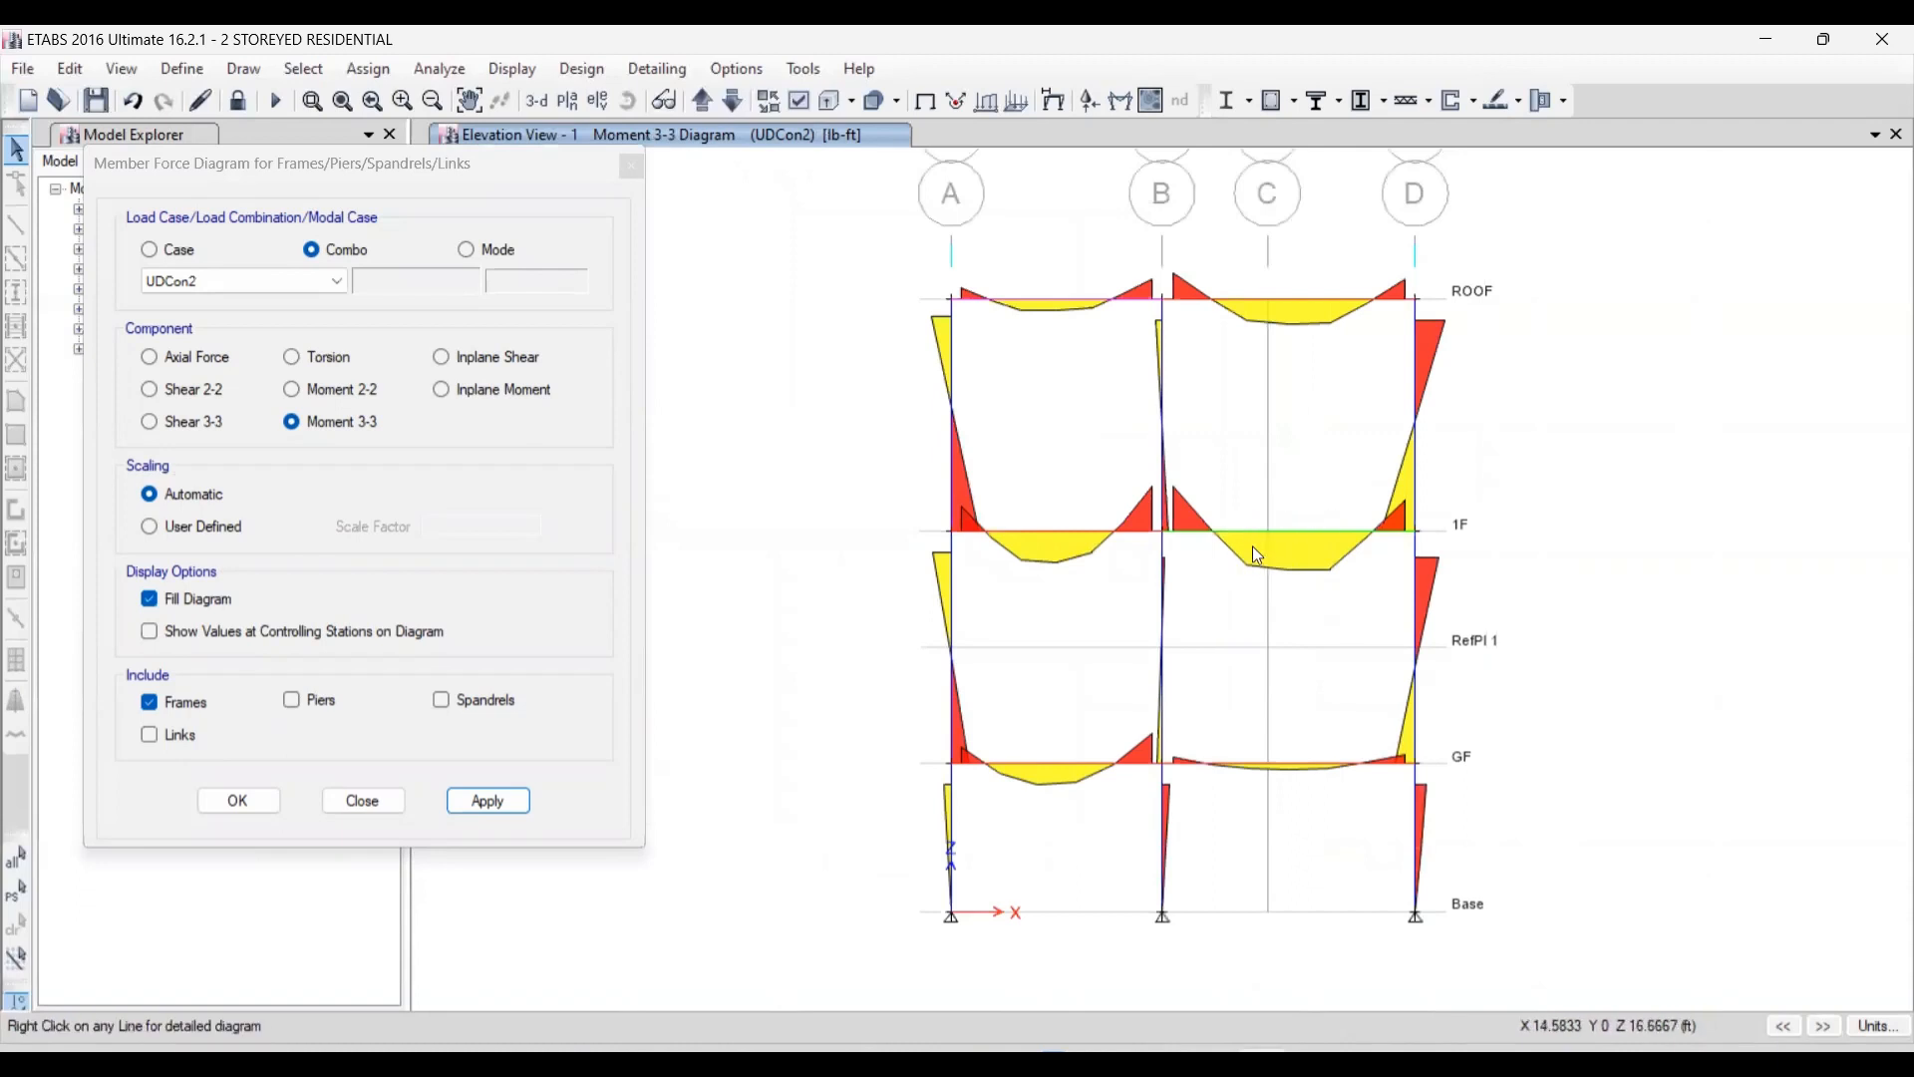
left_click(1300, 525)
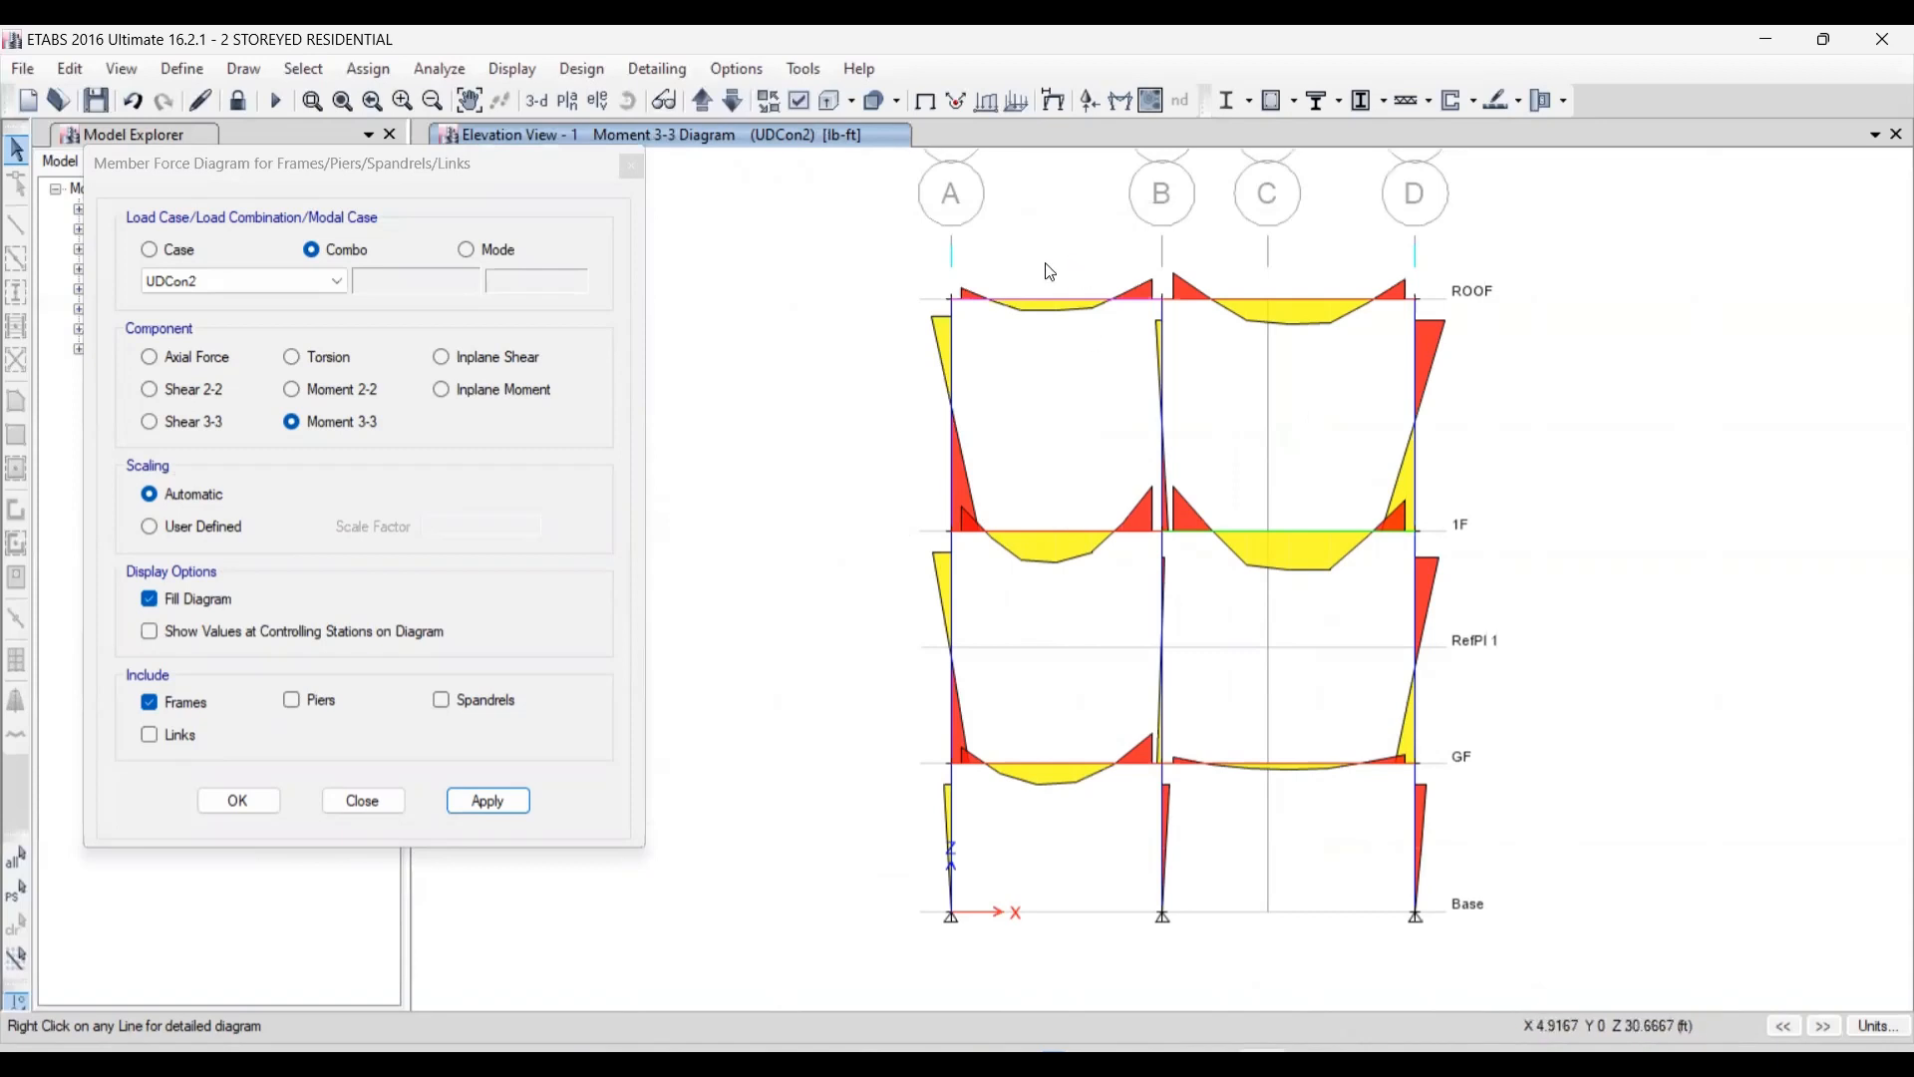
- Go through the elevations up to grid D and examine the UDCon2 moments in the column and short stub beam near the base at grid 4
scroll(1042, 274, "up", 2)
left_click(704, 105)
left_click(703, 106)
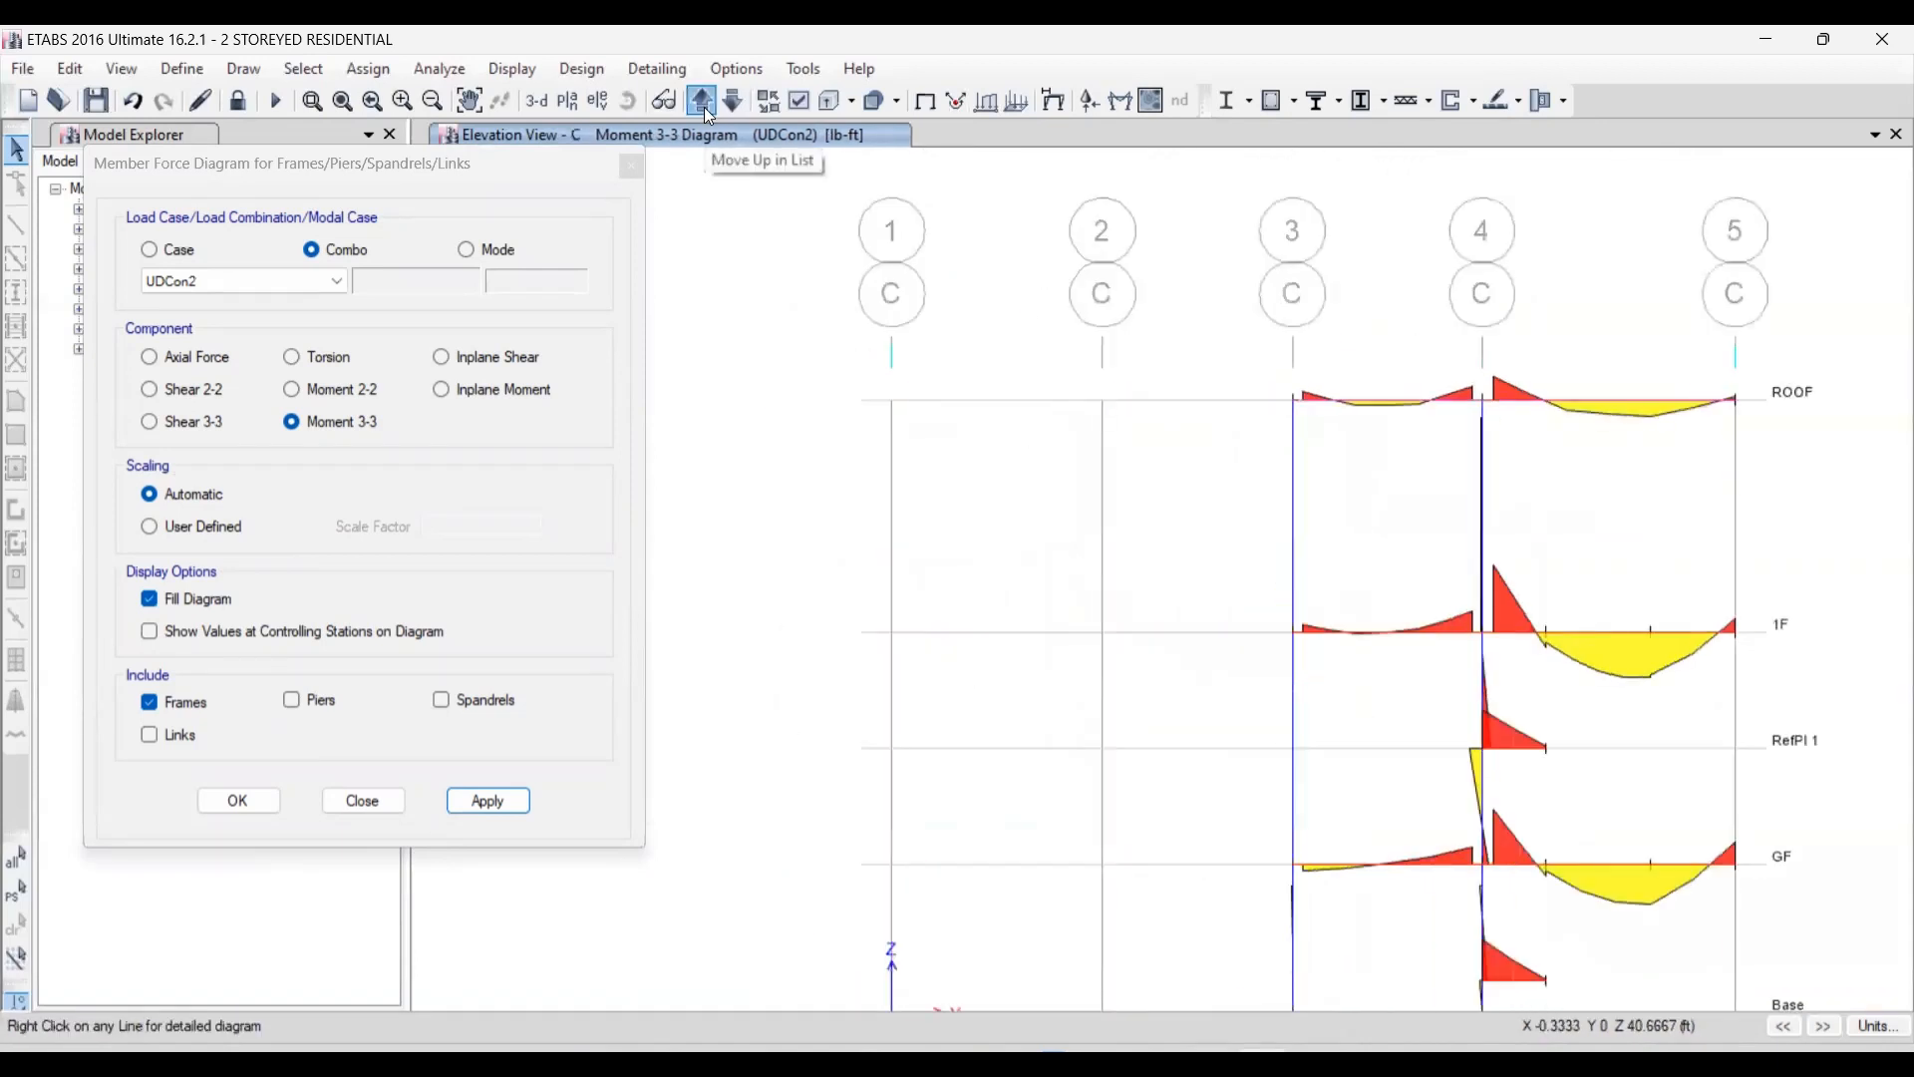
left_click(704, 106)
scroll(1164, 705, "down", 4)
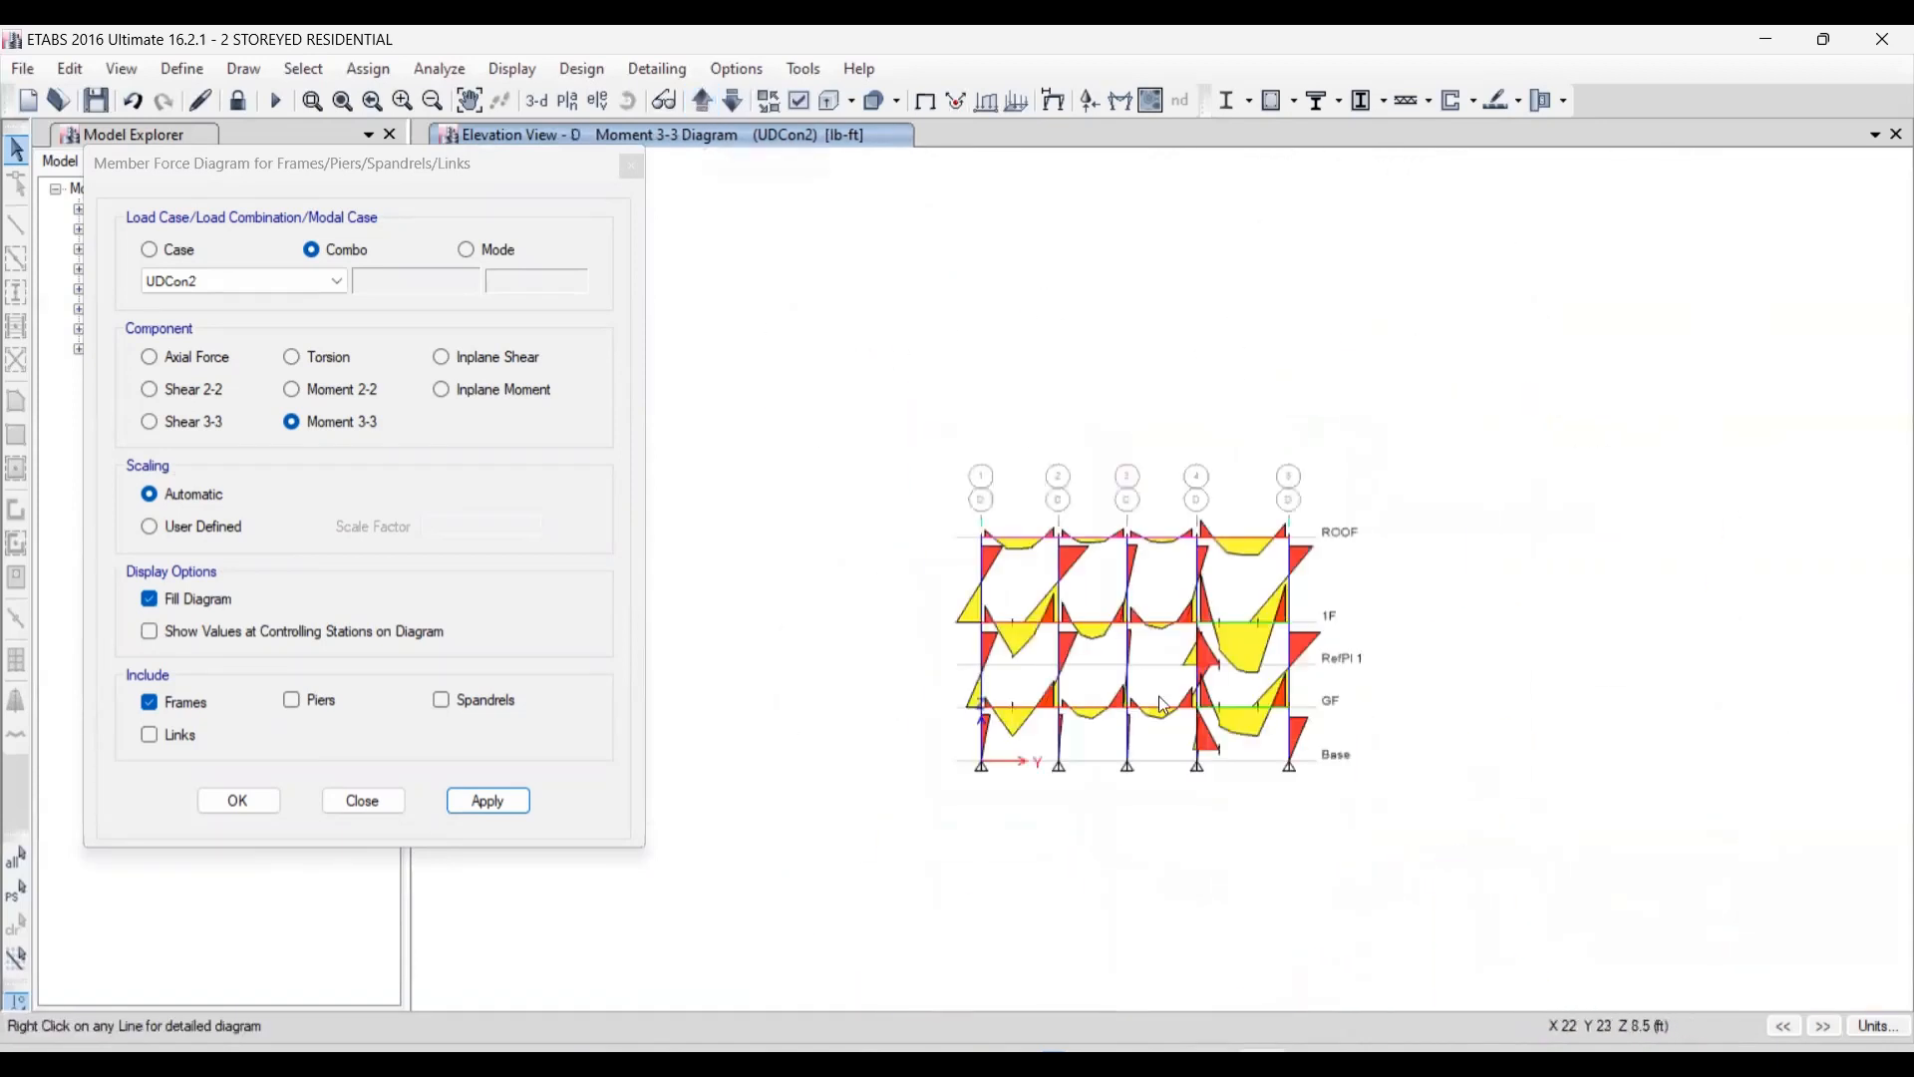
scroll(1164, 703, "up", 4)
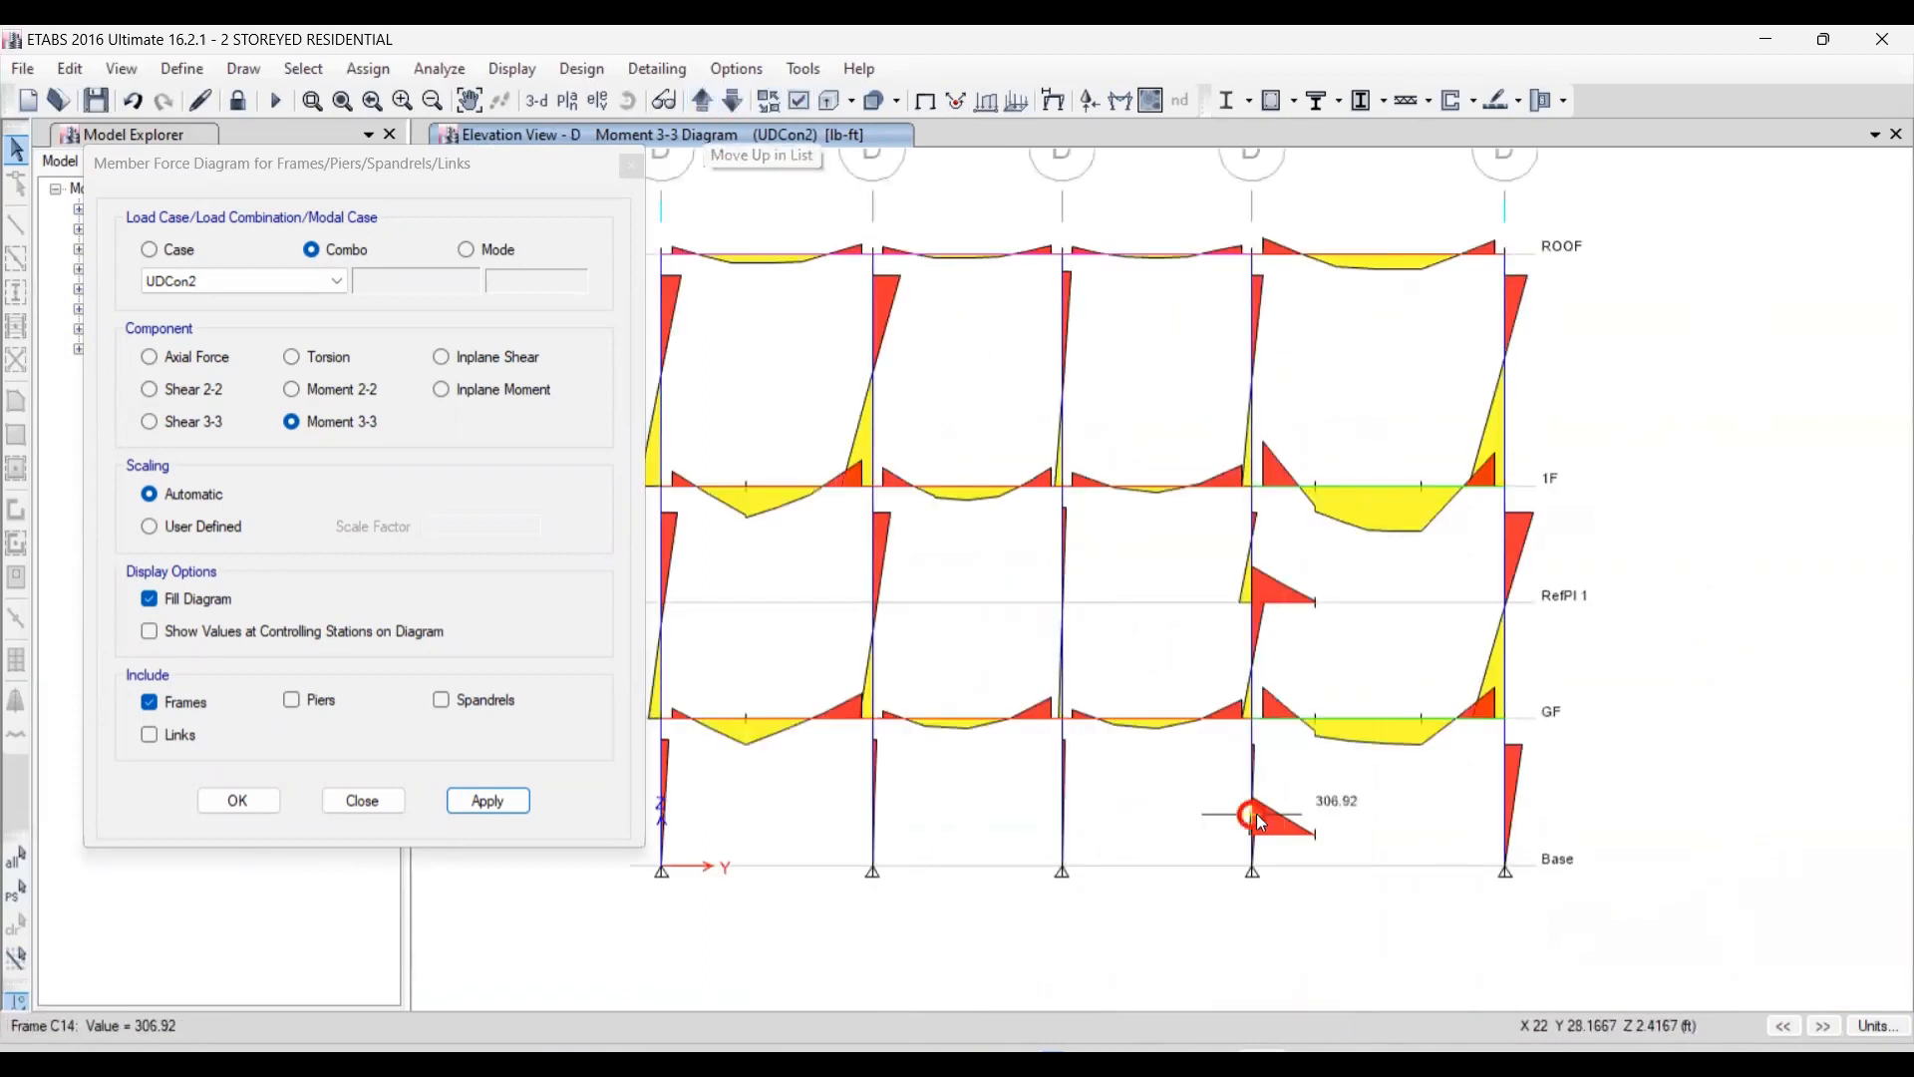
scroll(1256, 814, "up", 4)
scroll(1300, 834, "down", 4)
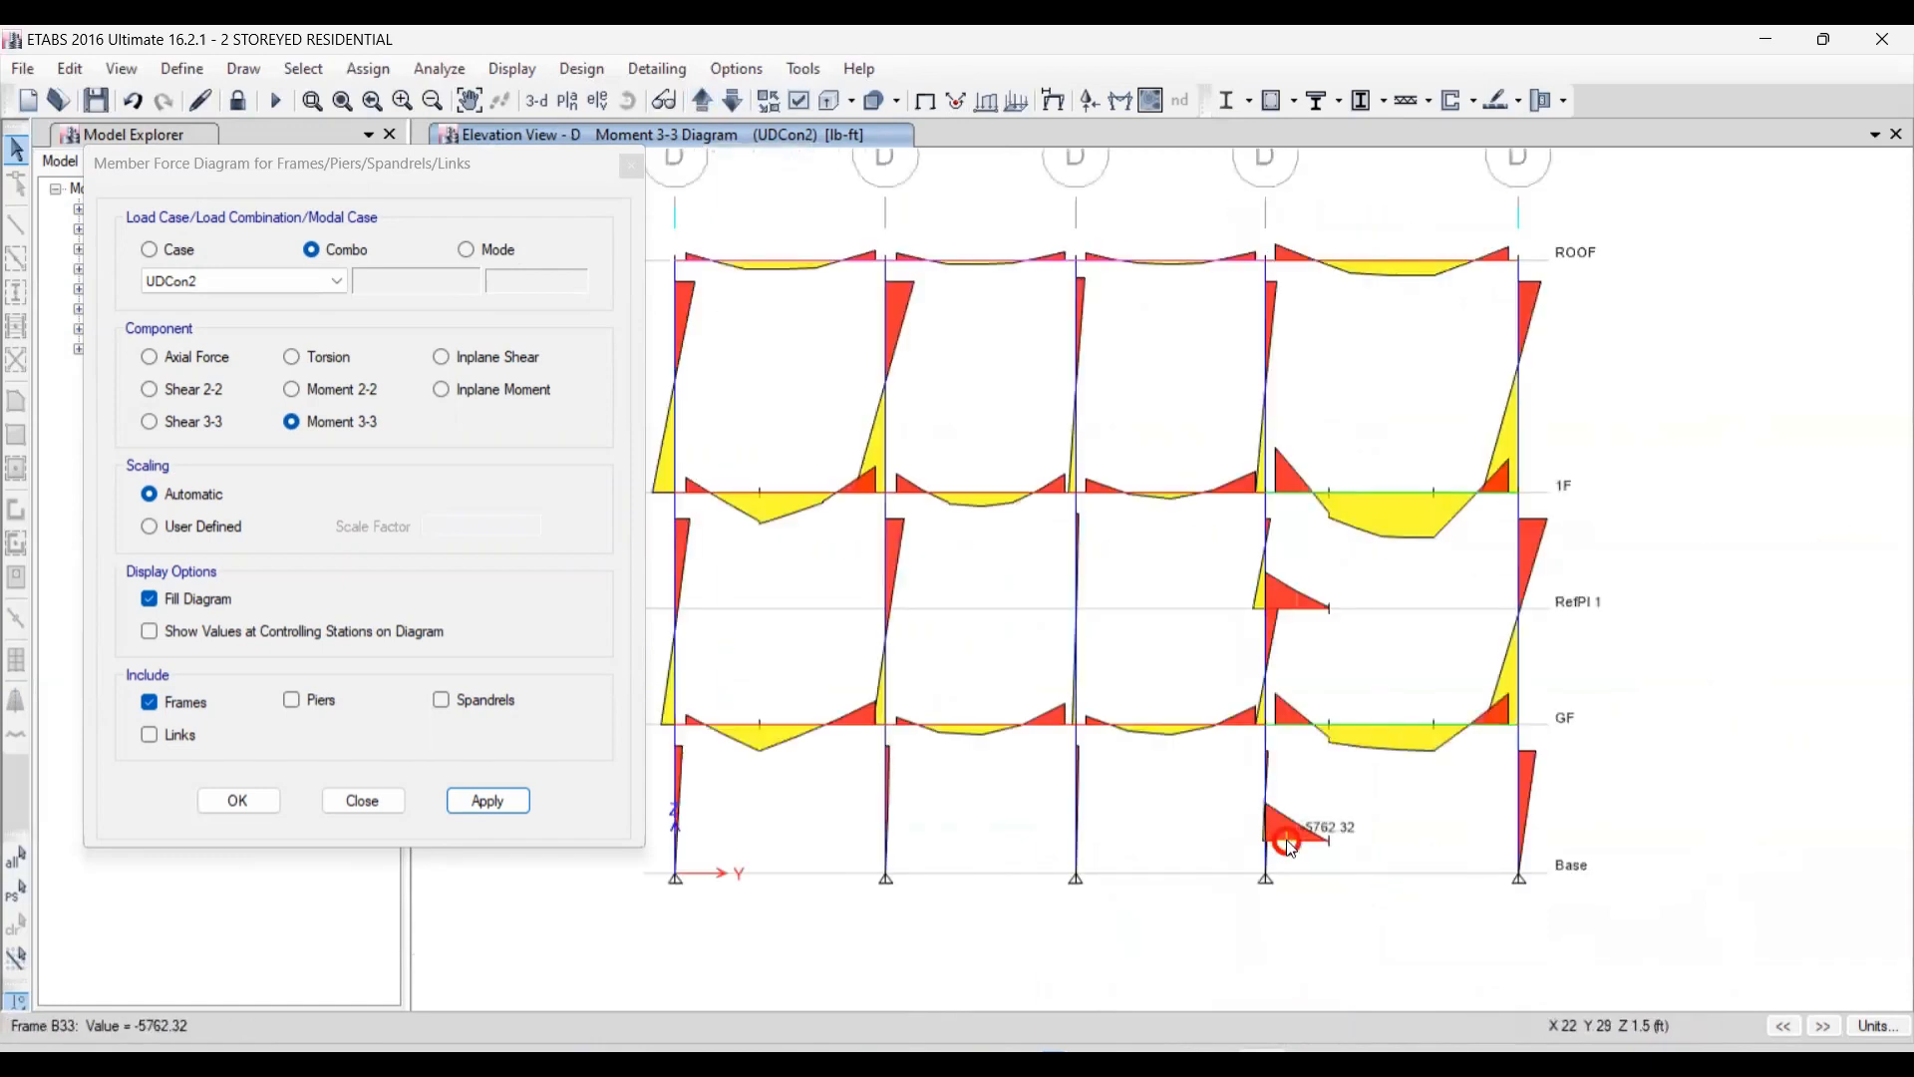
- View the undeformed frame with section labels on elevation D and redisplay its Moment 3-3 diagram for combination UDCon2
left_click(925, 101)
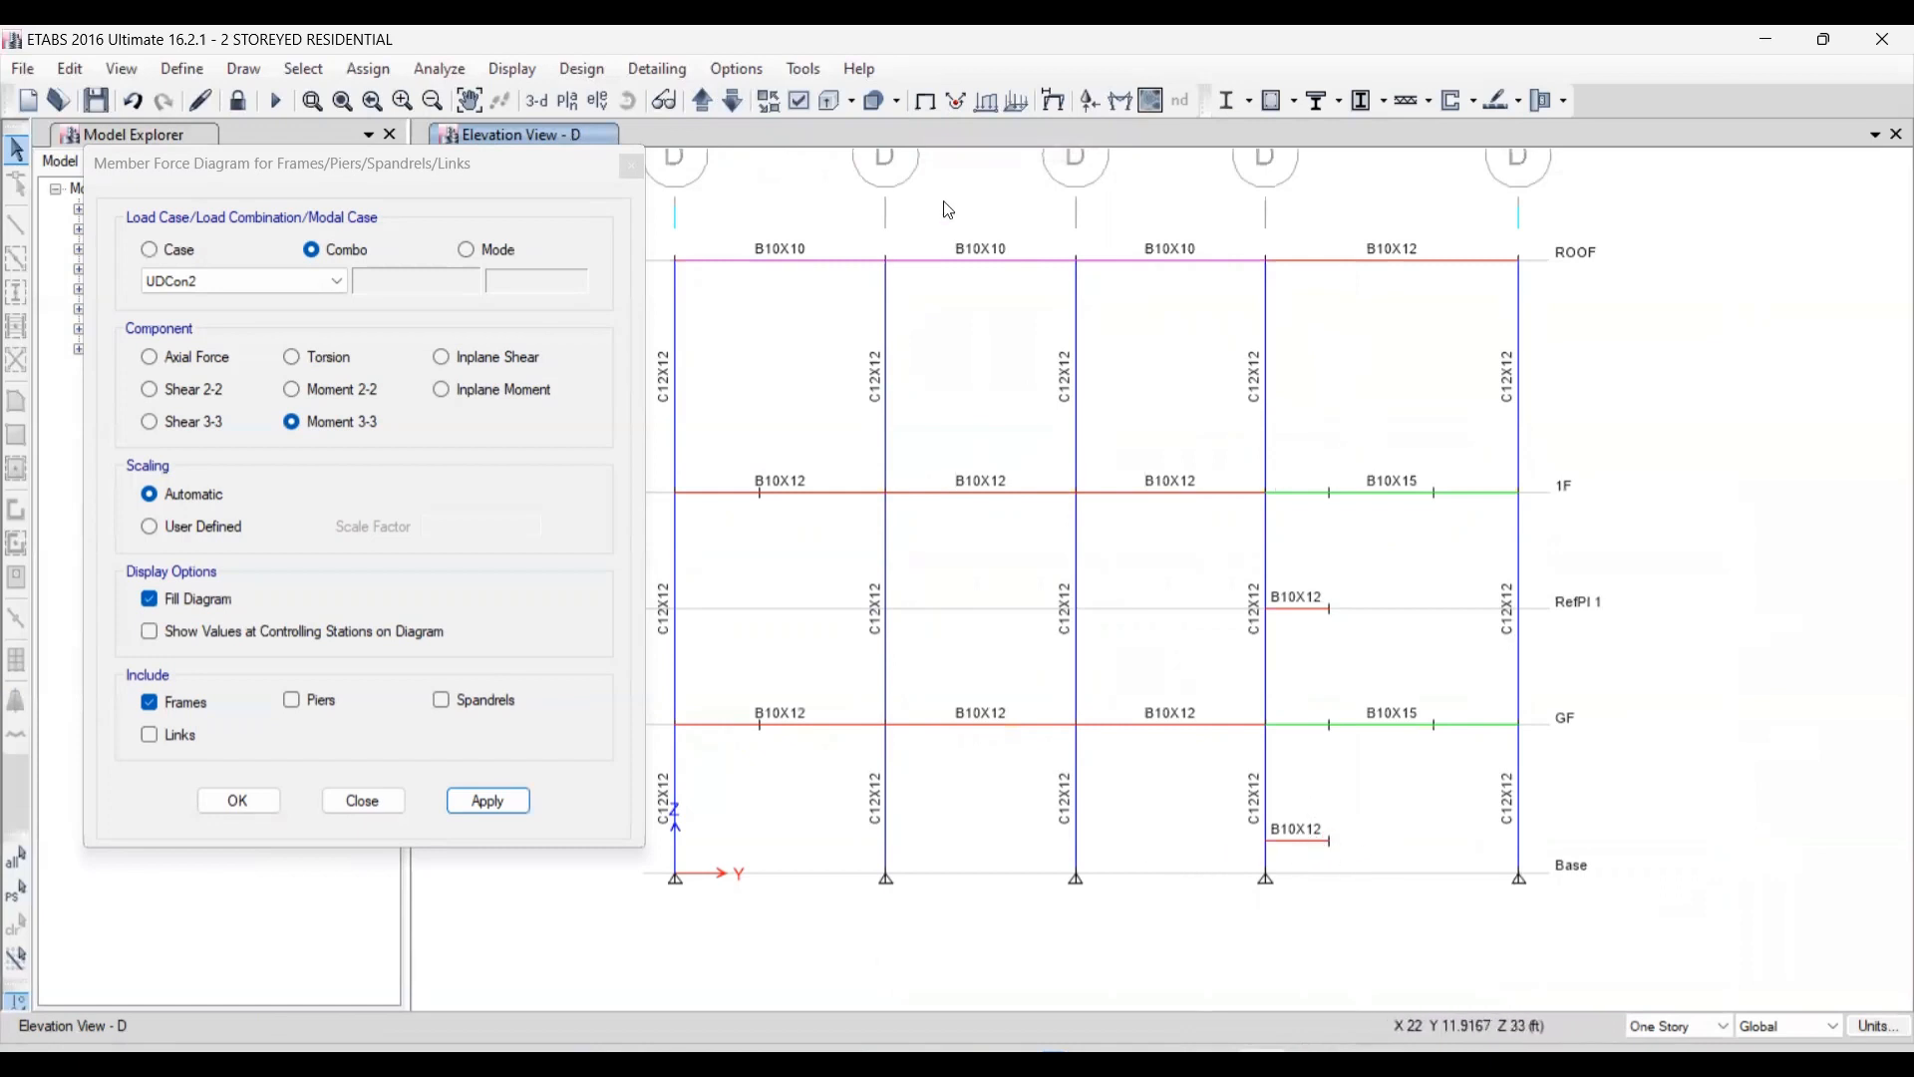
left_click(1120, 100)
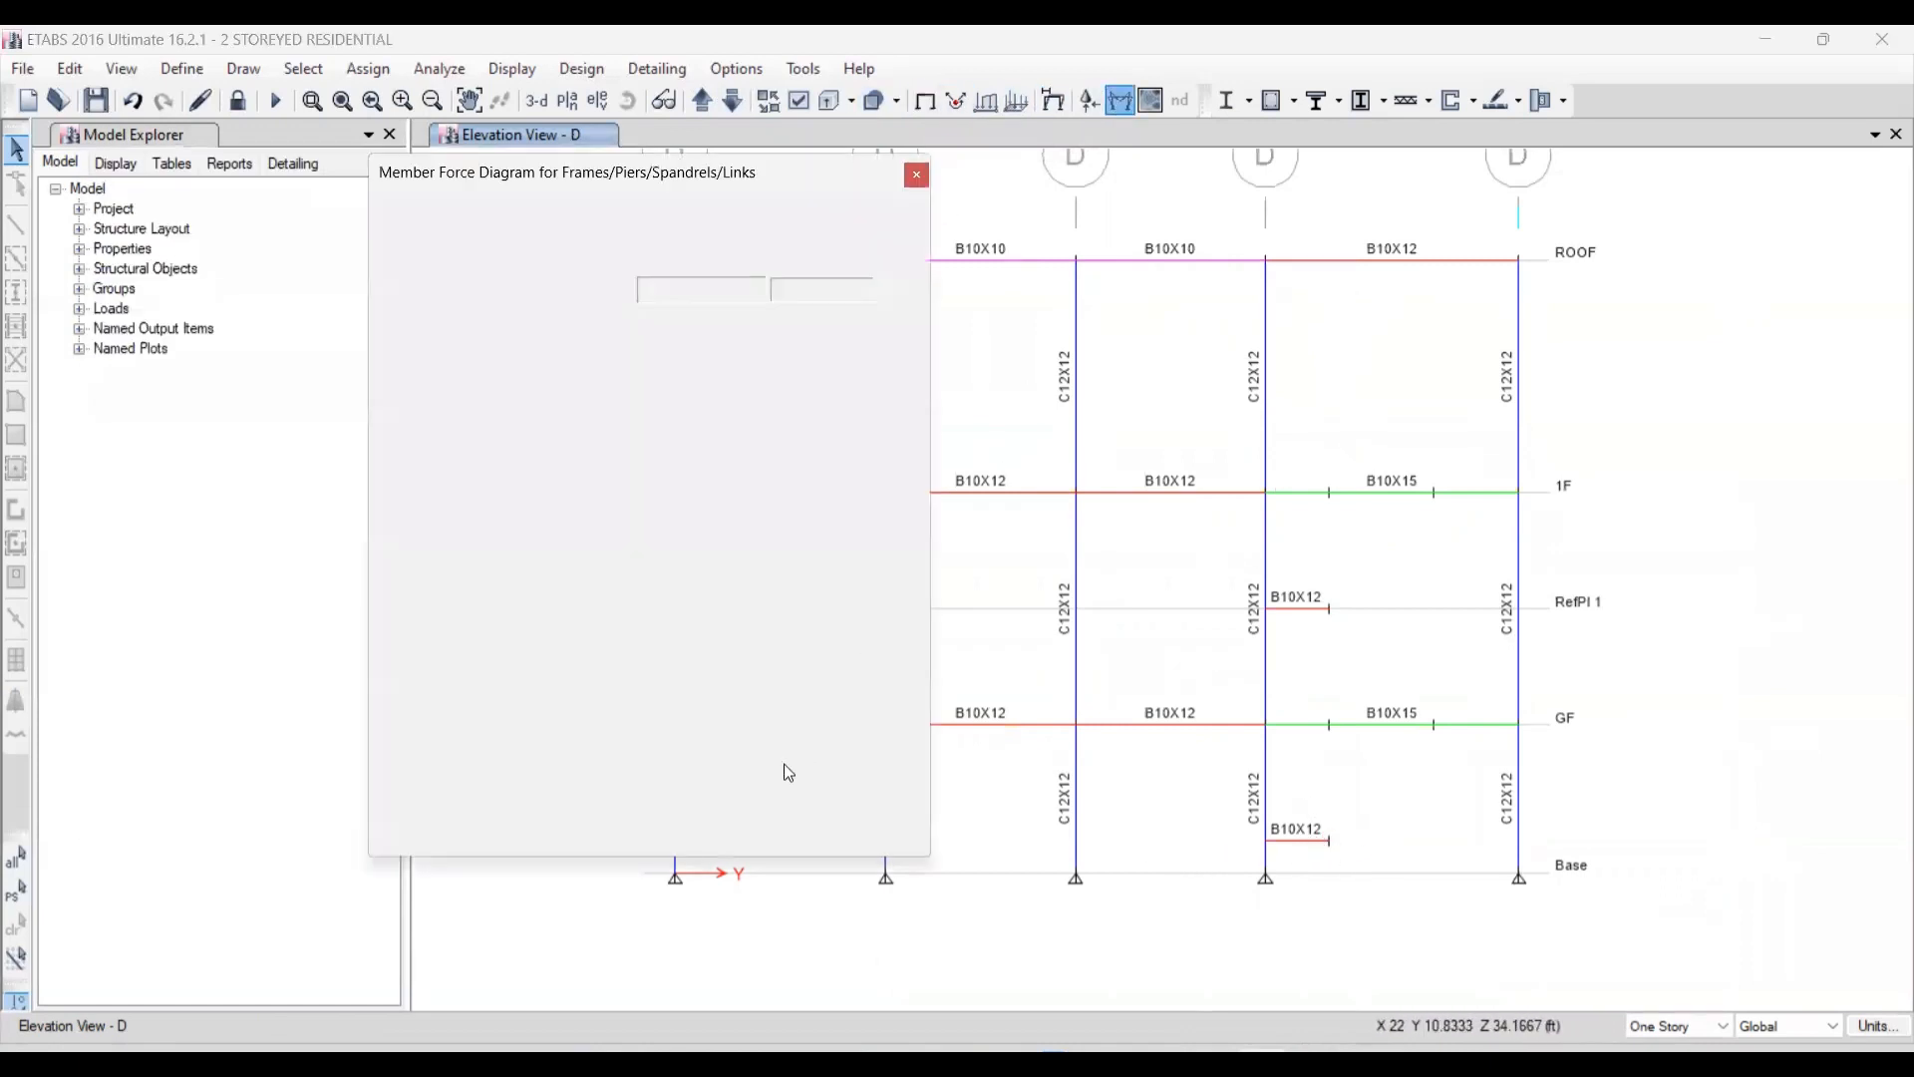
left_click(780, 814)
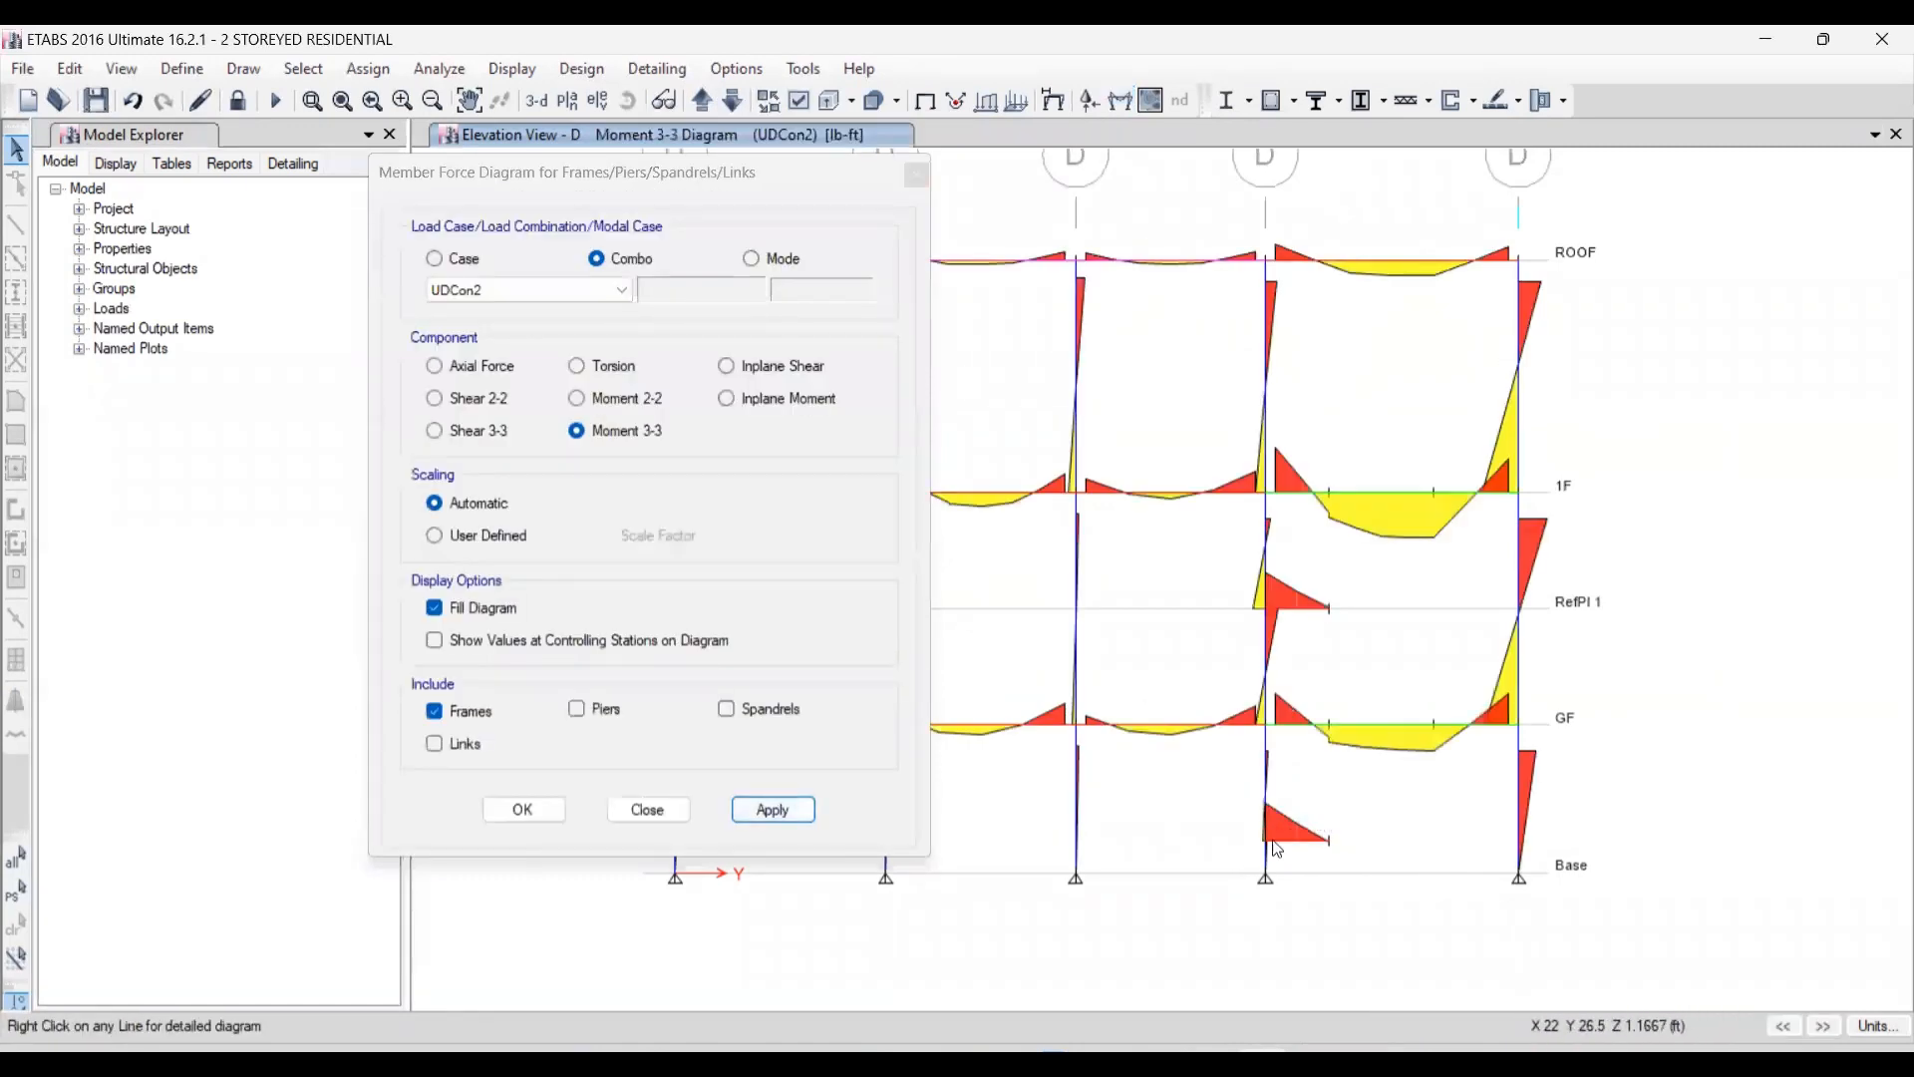
left_click(644, 808)
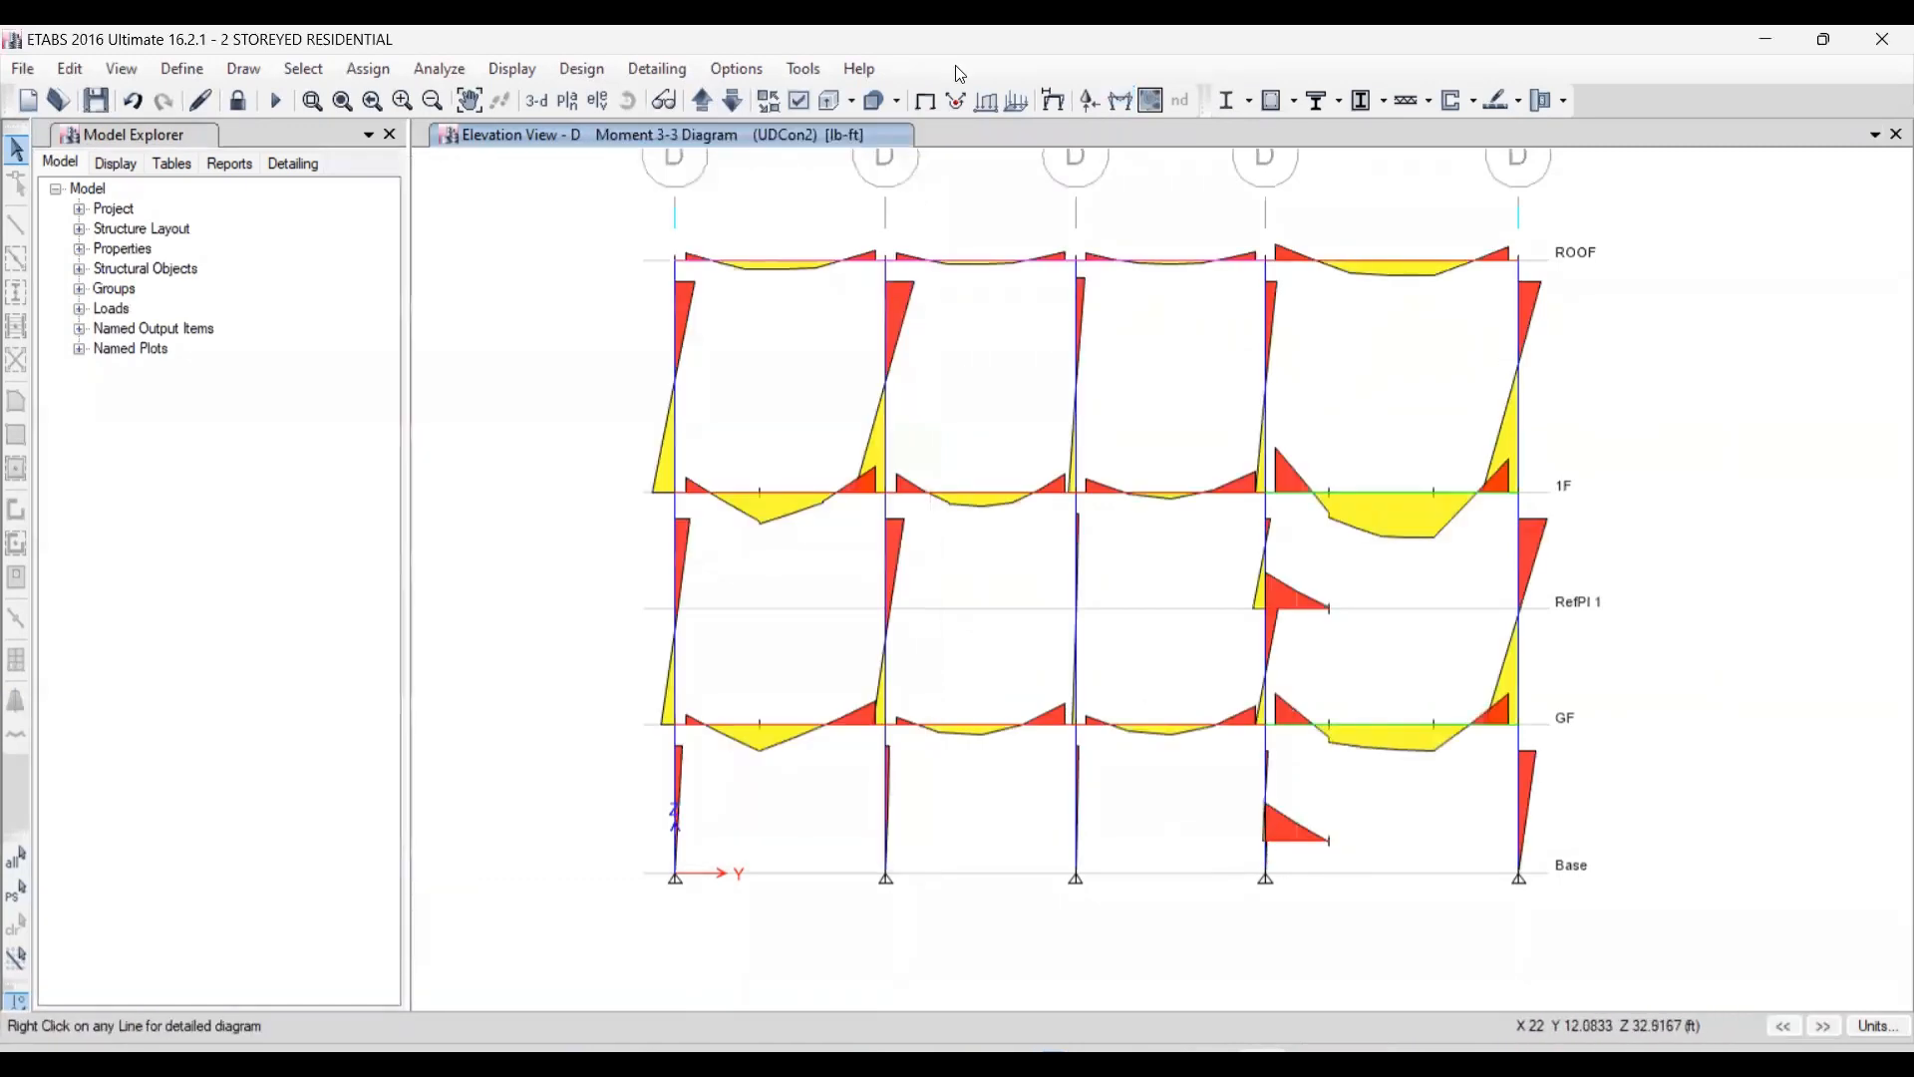
- Return to the undeformed shape, unlock the model and delete the short B10X12 stub beam just above the base at grid 4 on elevation D
left_click(925, 100)
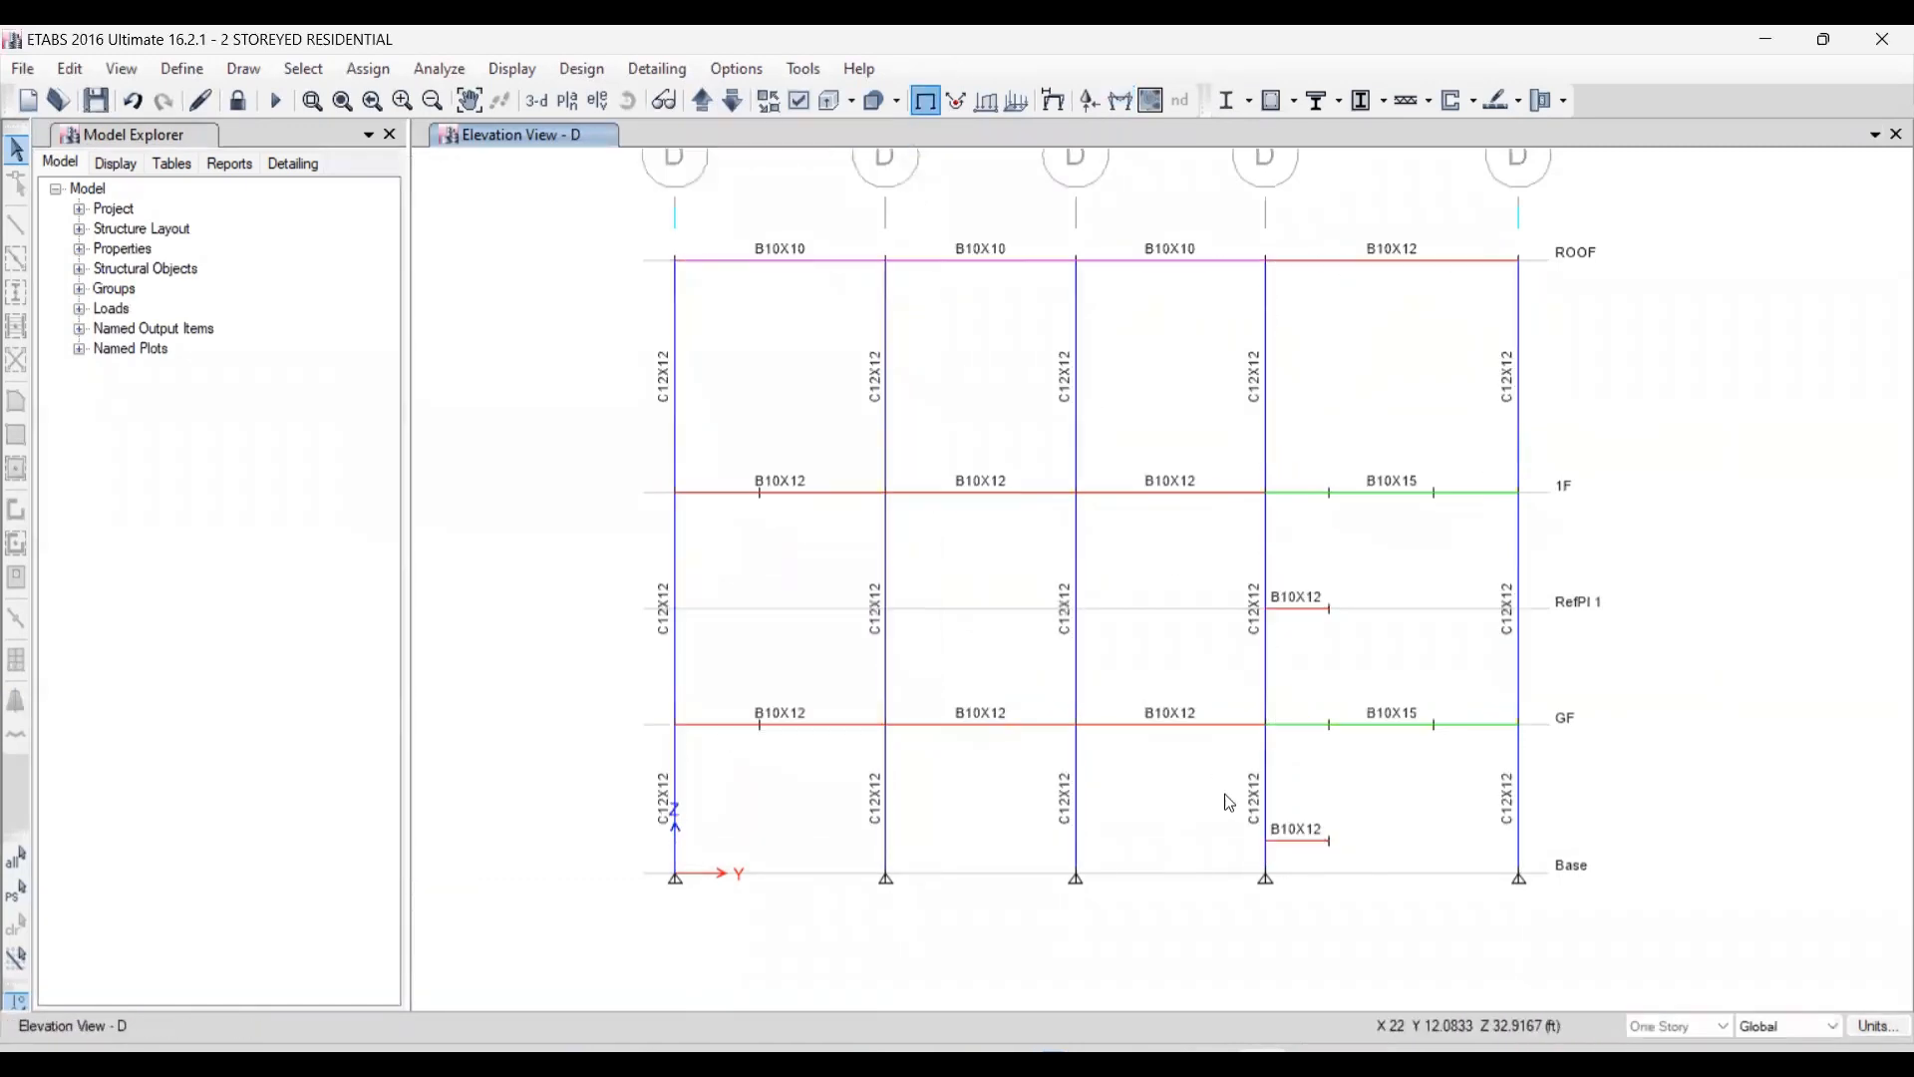
left_click(238, 101)
left_click(980, 642)
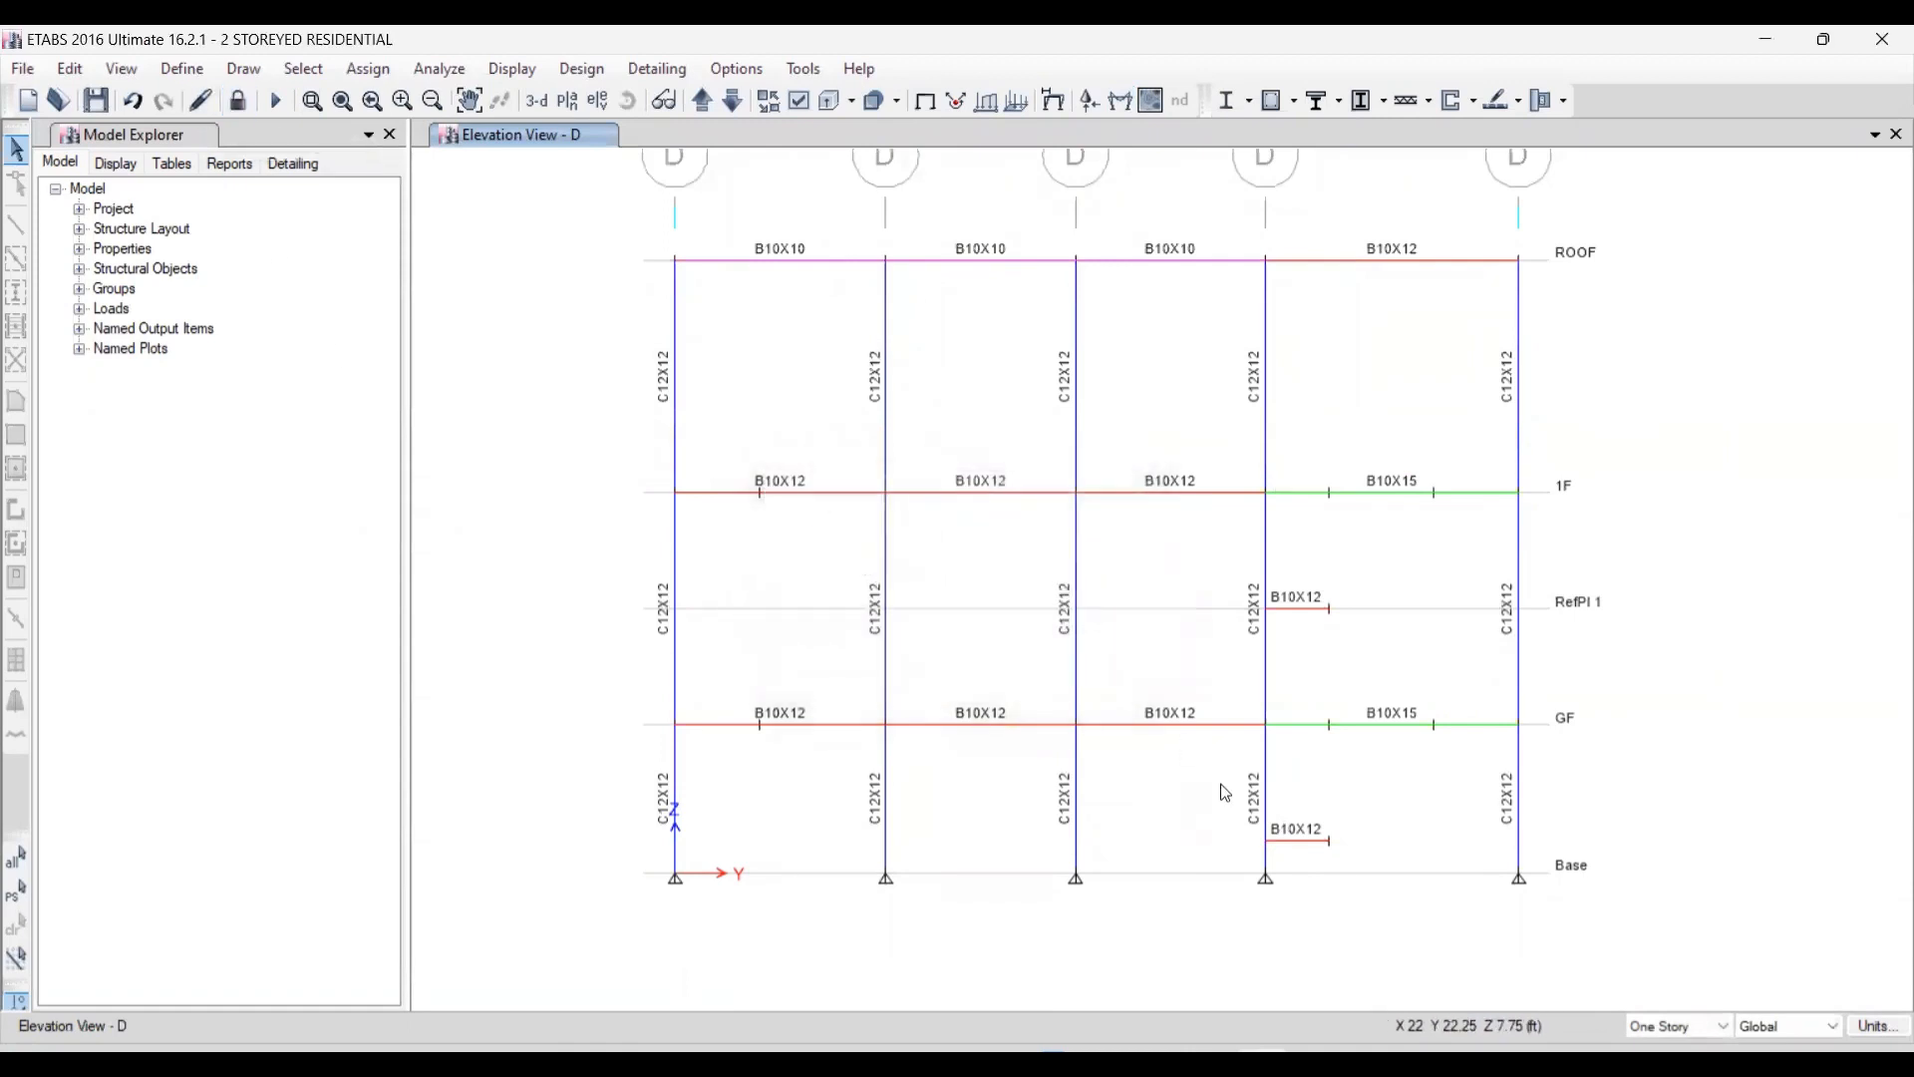
left_click_drag(1342, 877, 1316, 820)
key("Delete")
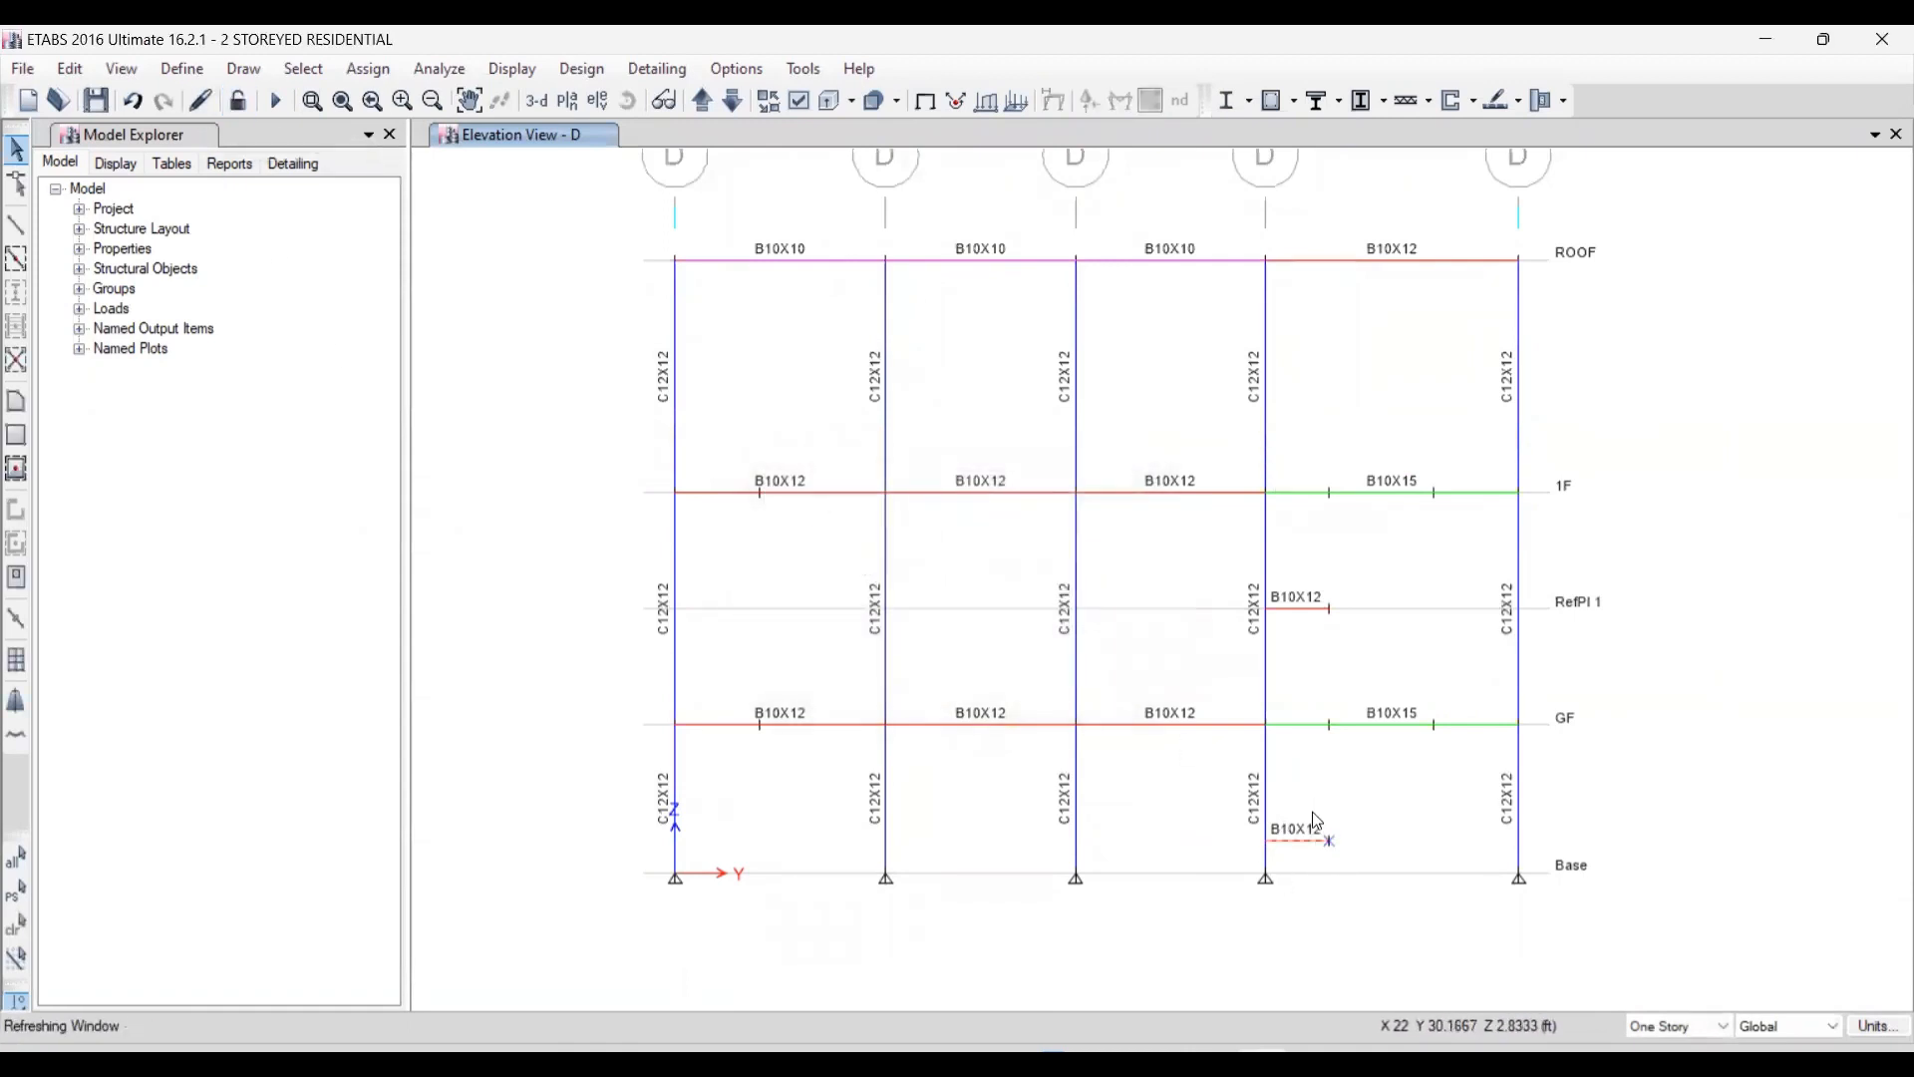
- Run the analysis again from the 3-D view and display the elevation along grid line 2
left_click(536, 101)
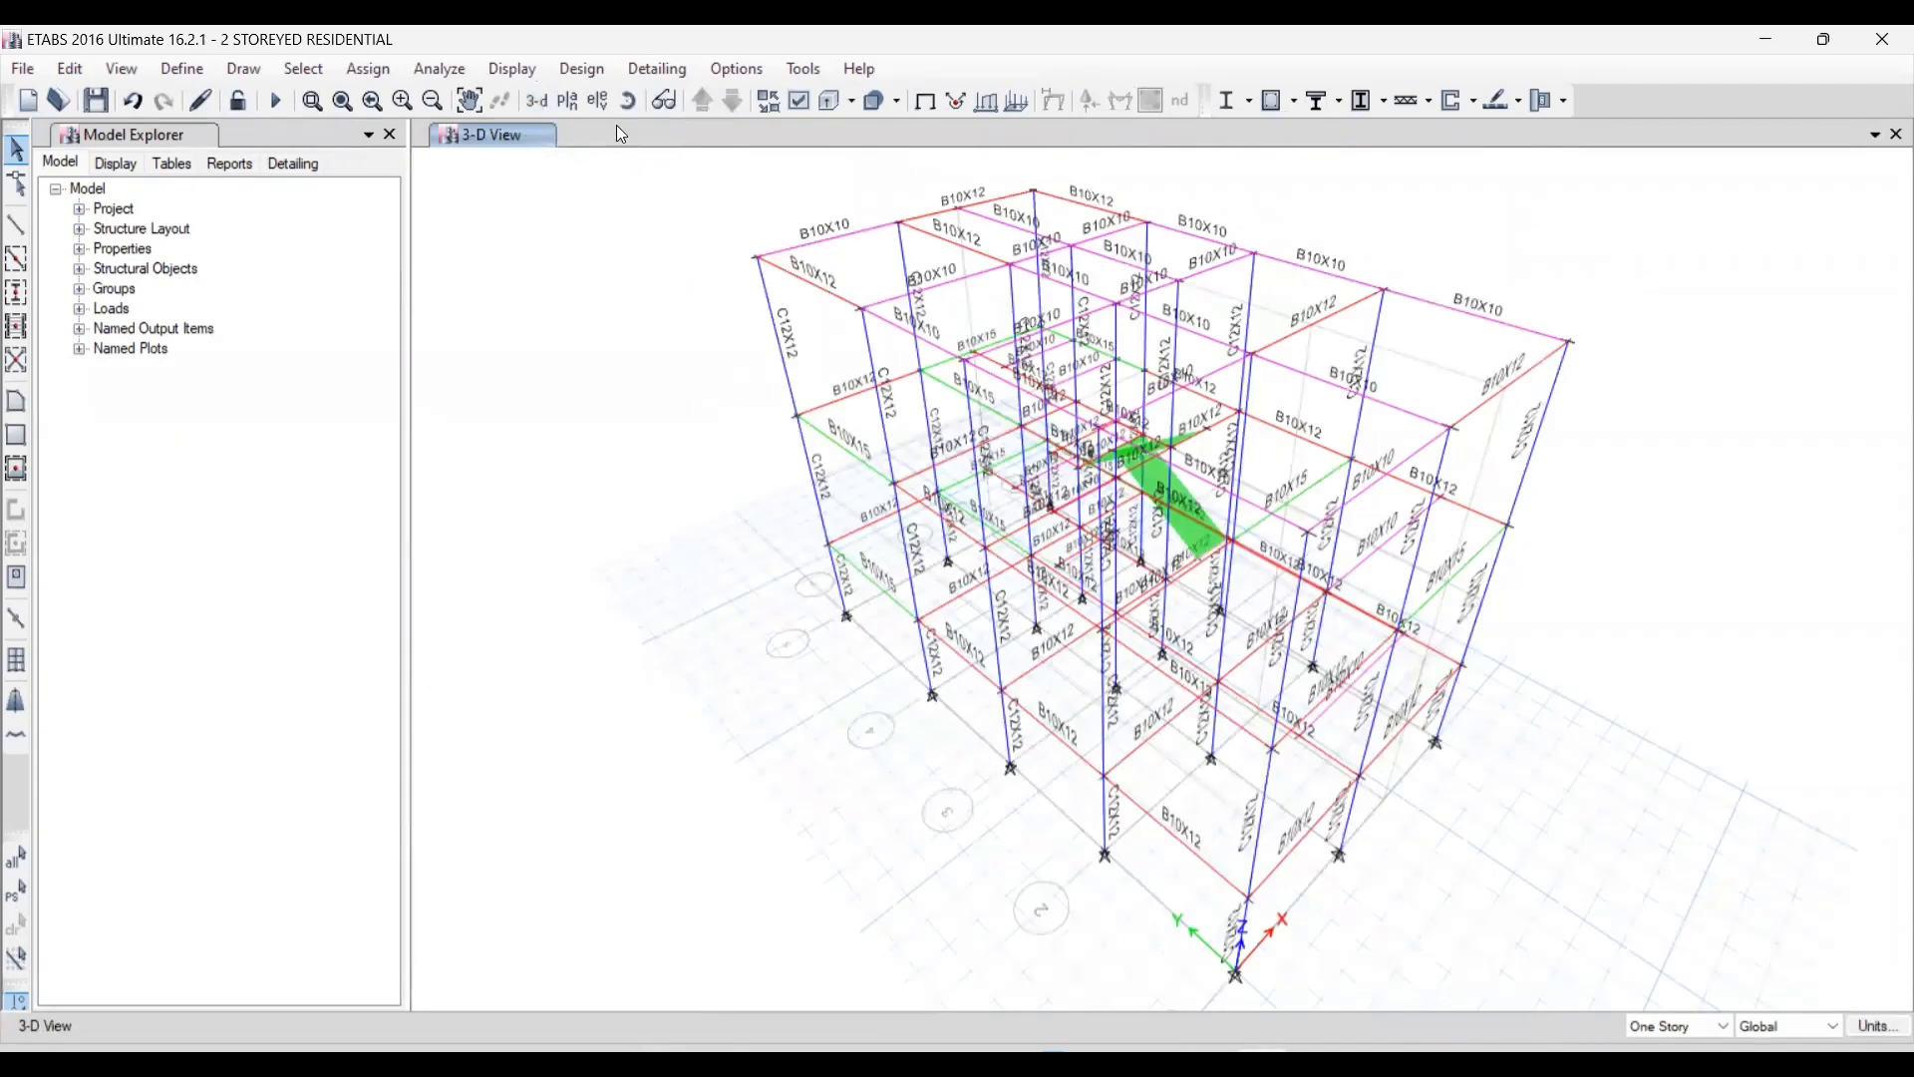
left_click(273, 102)
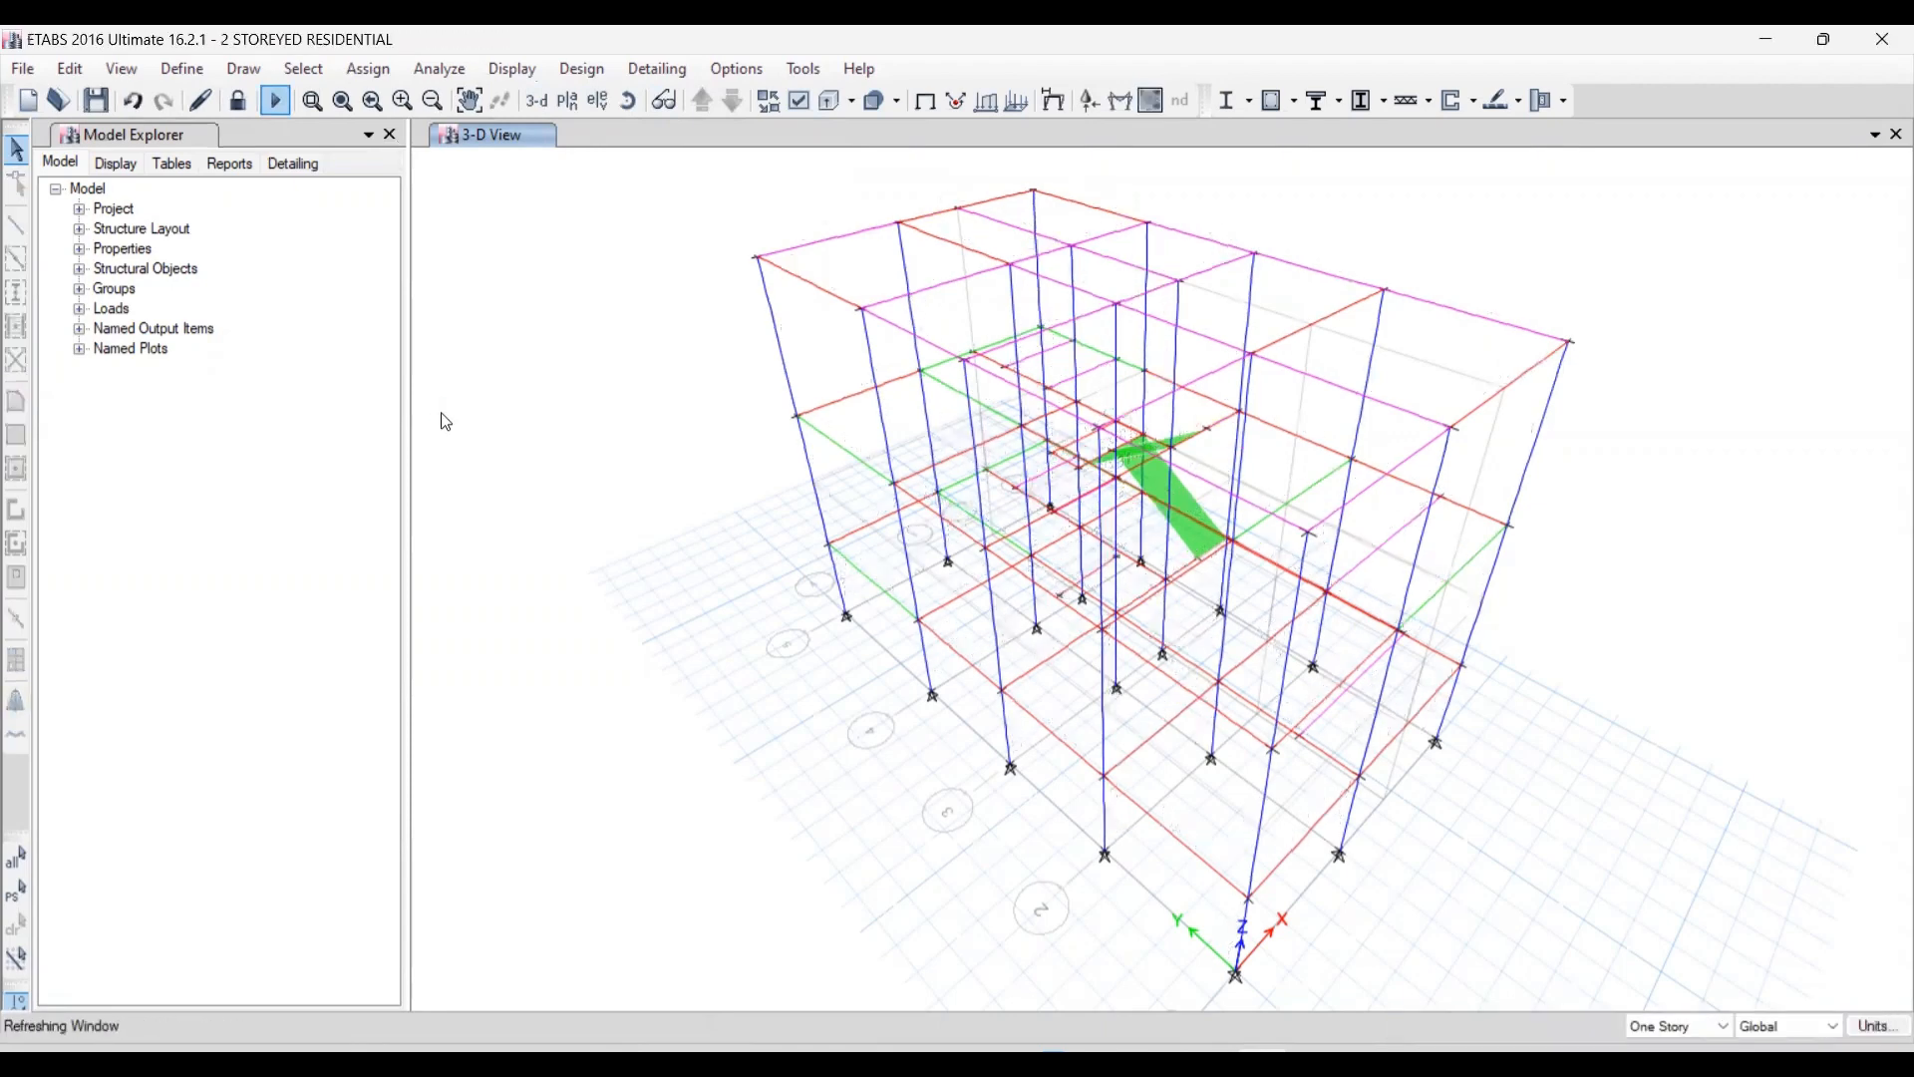
left_click(600, 101)
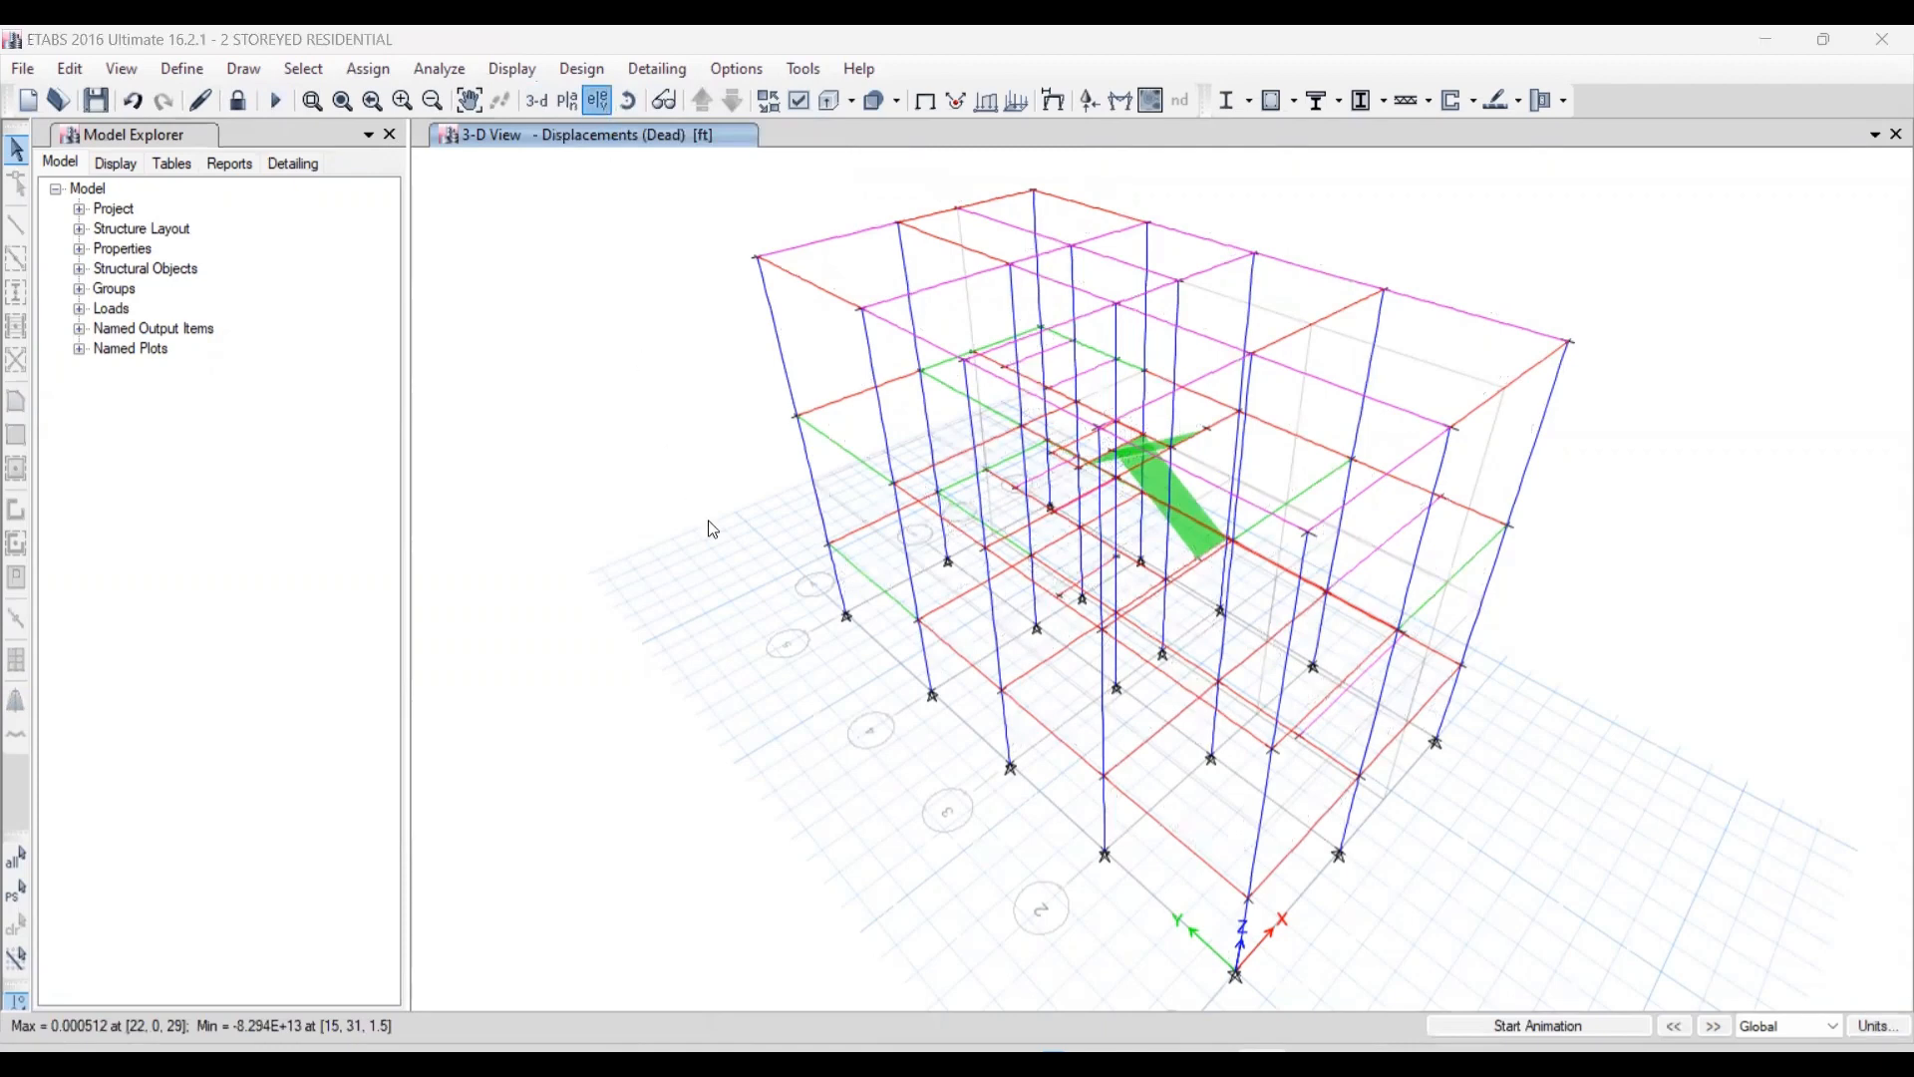
left_click(267, 492)
left_click(267, 509)
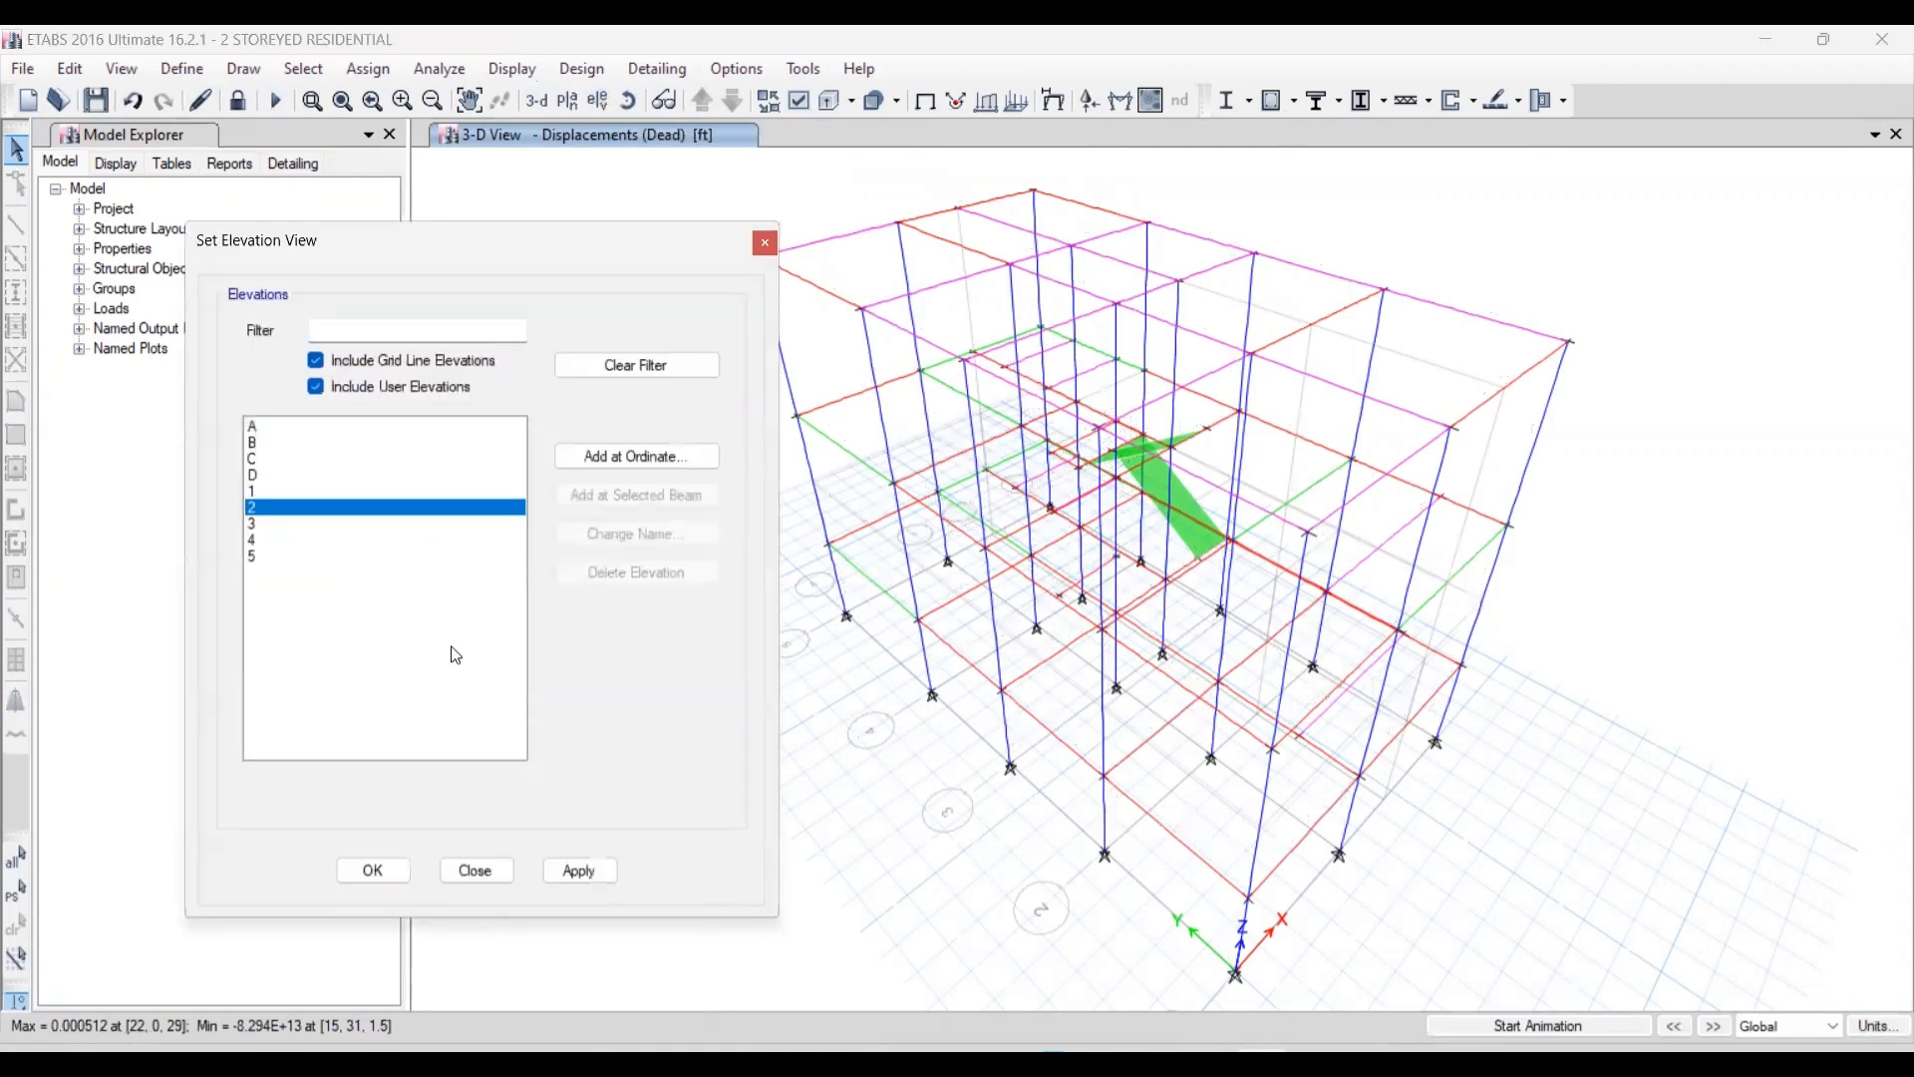
left_click(582, 871)
left_click(477, 870)
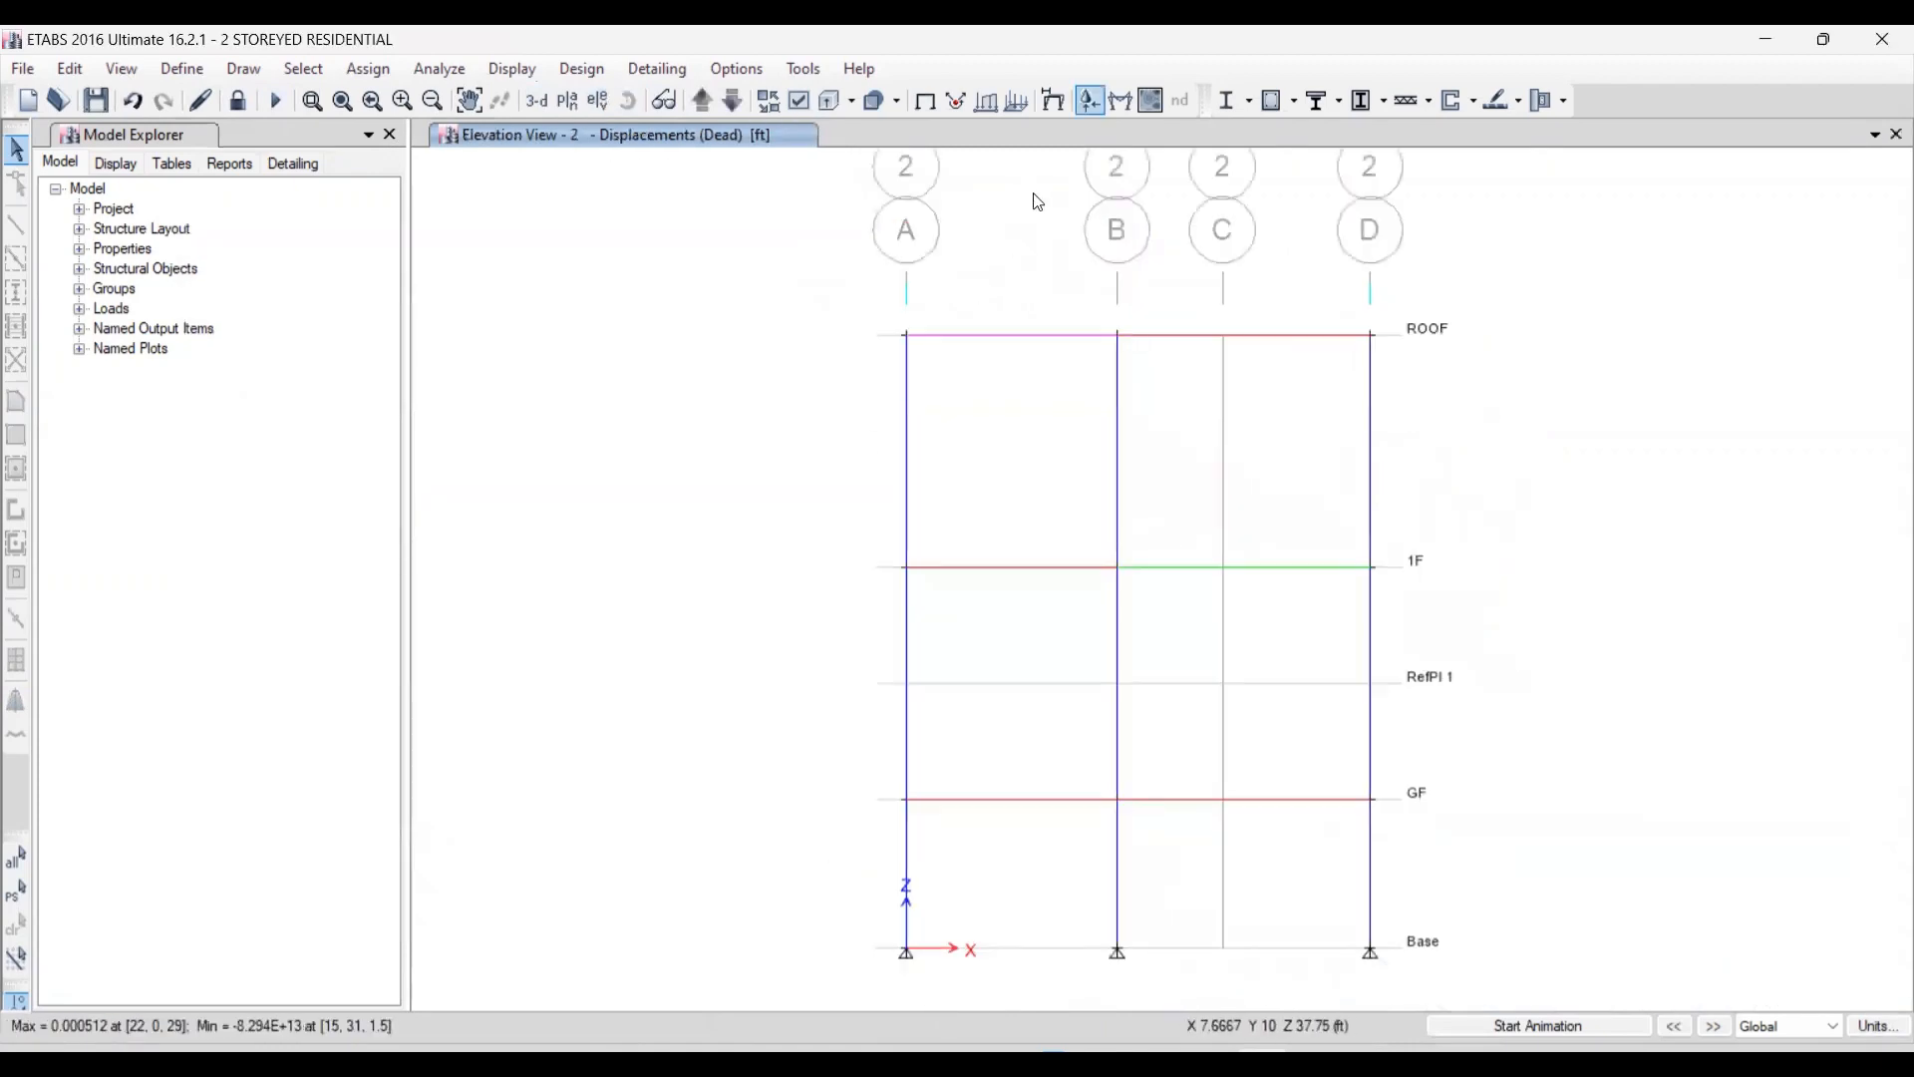
- Show the filled Moment 3-3 diagram for load case Wall on elevation 2 and inspect the GF beam between grids B and D
left_click(1121, 101)
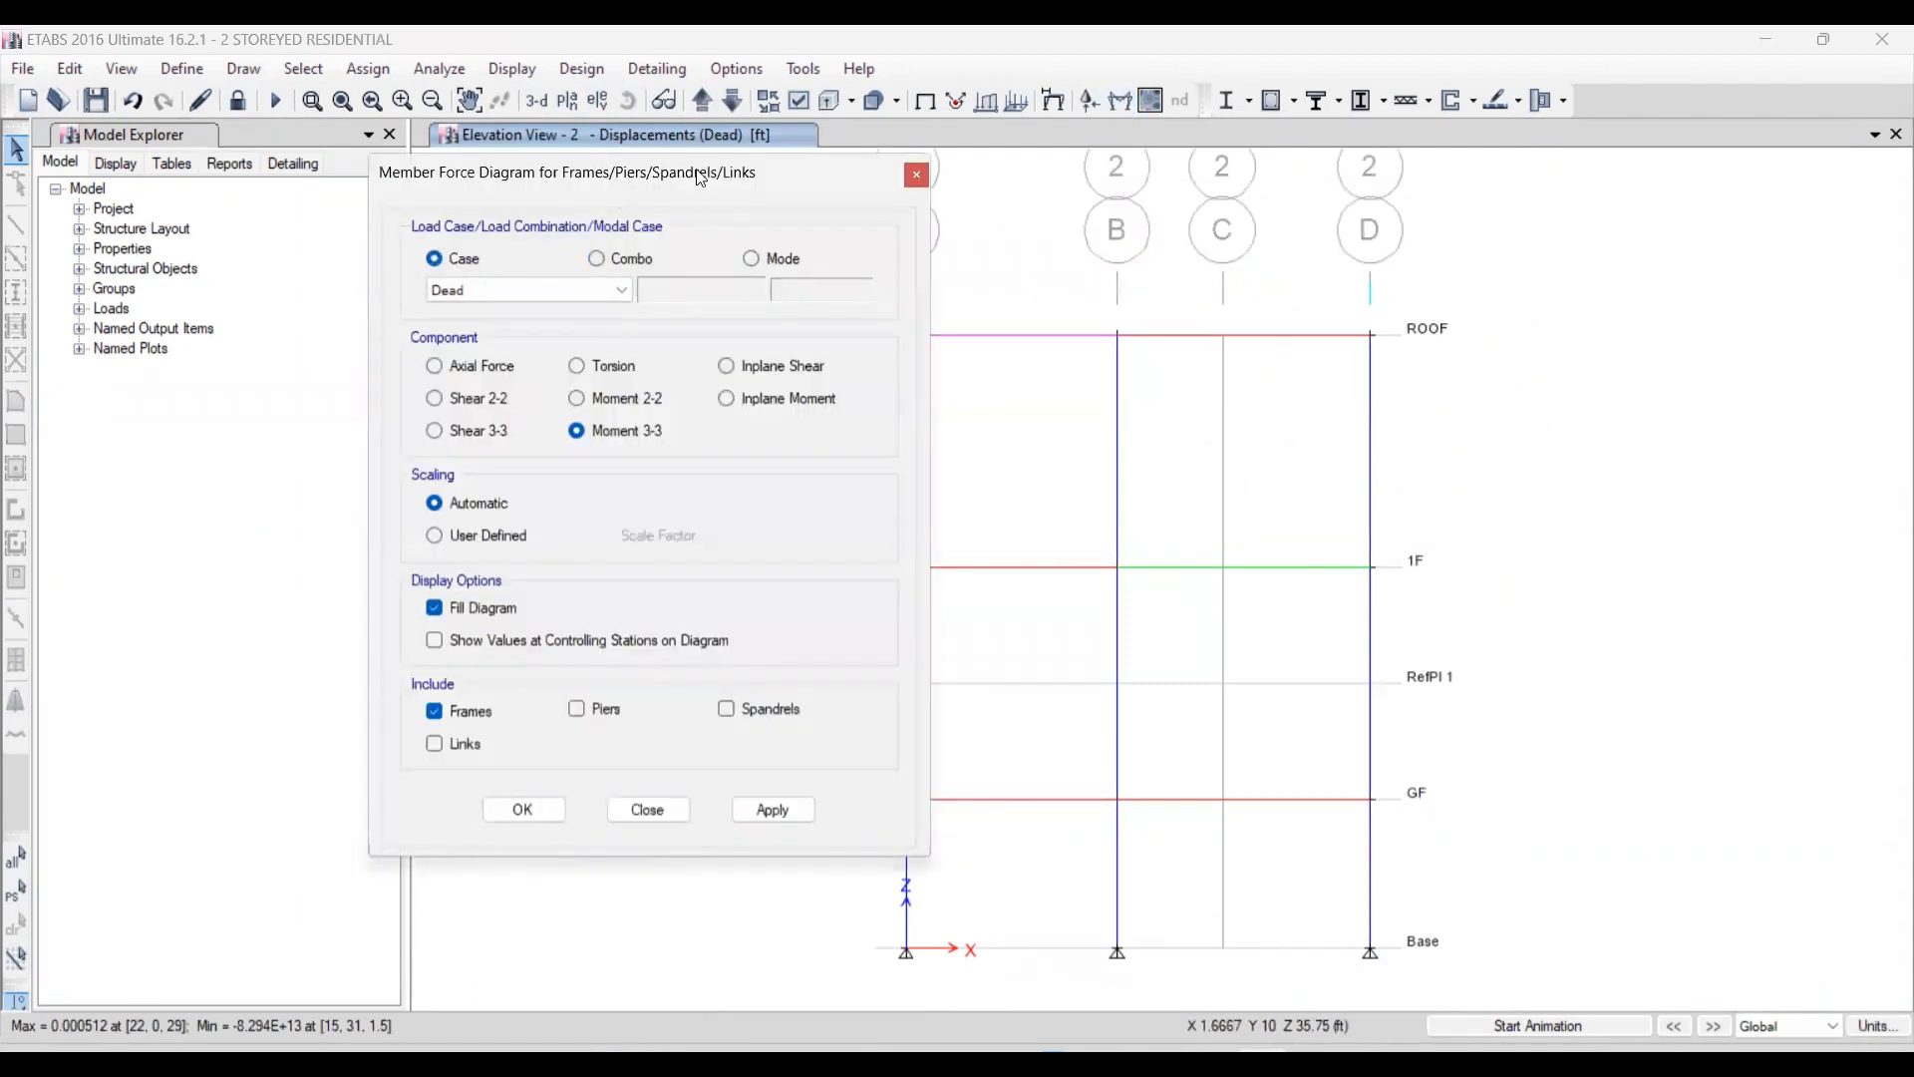
left_click_drag(701, 177, 545, 159)
left_click(308, 271)
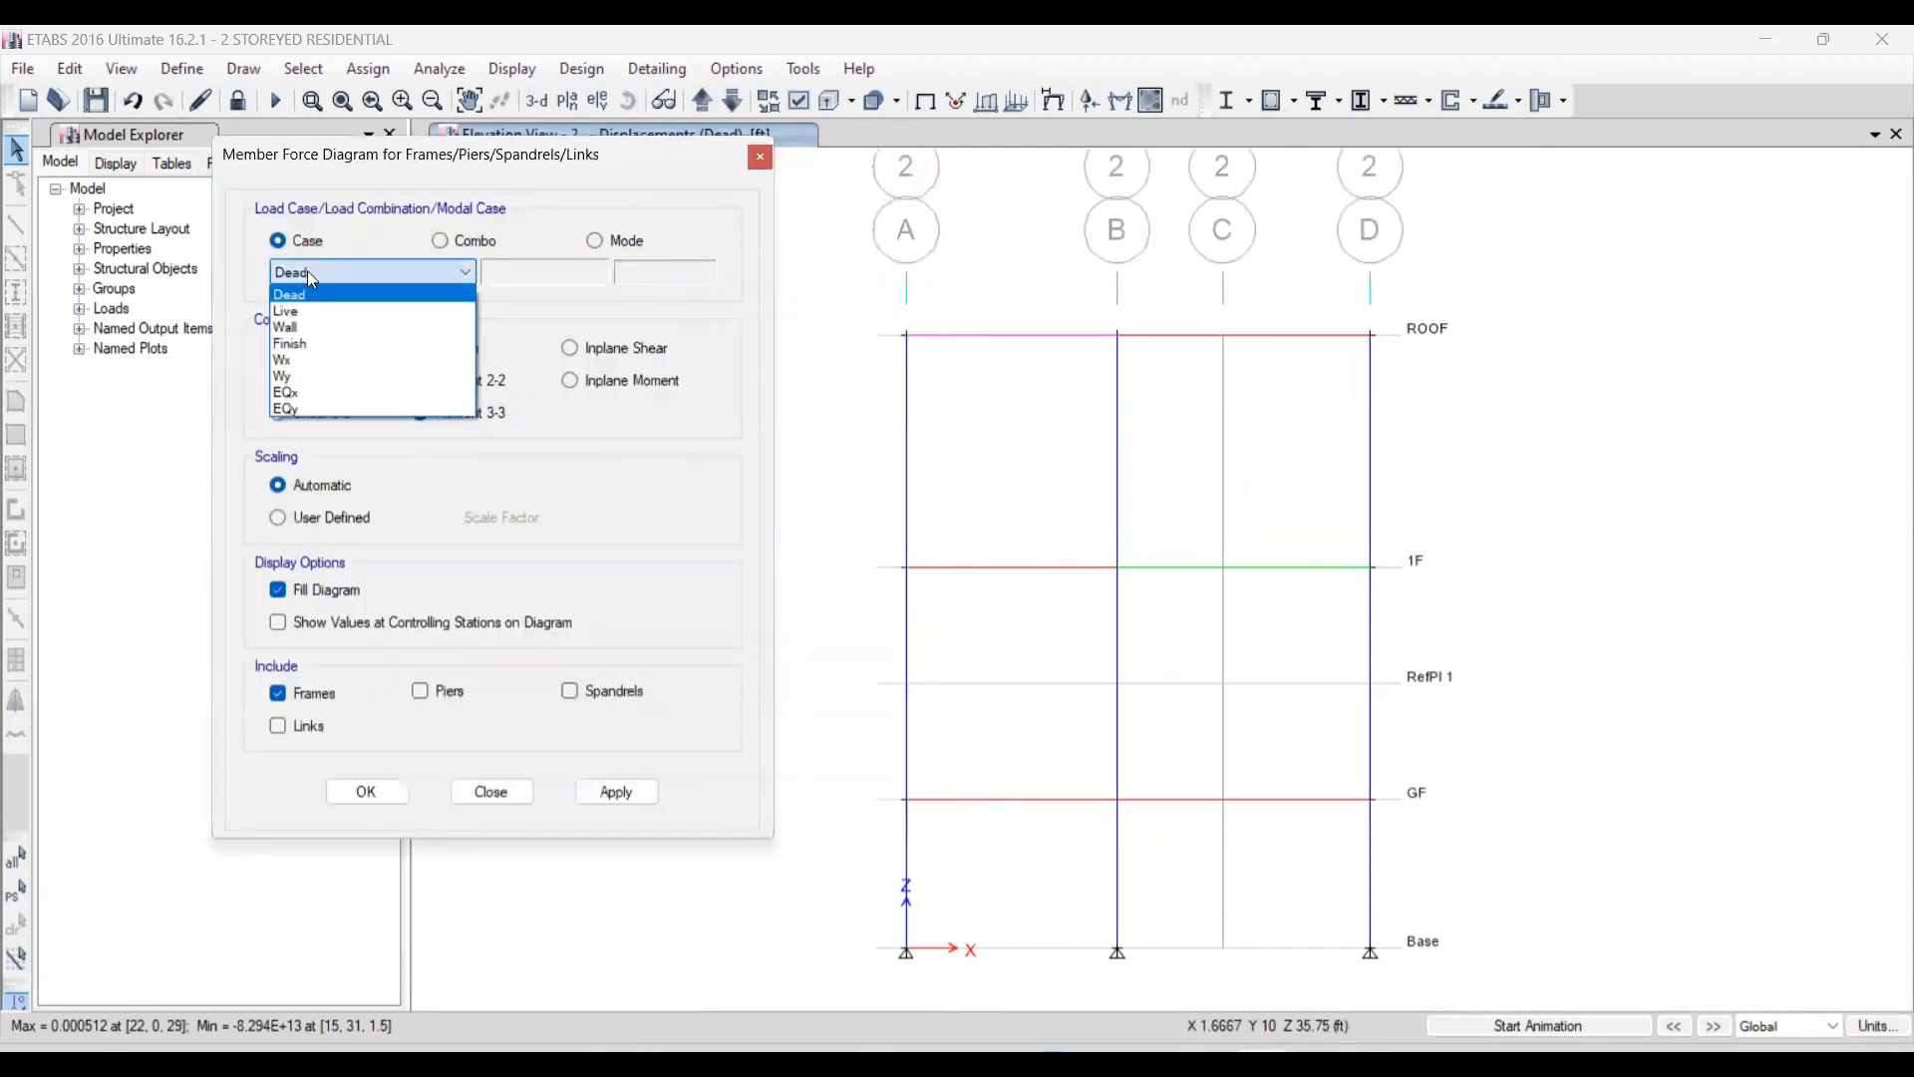
left_click(299, 328)
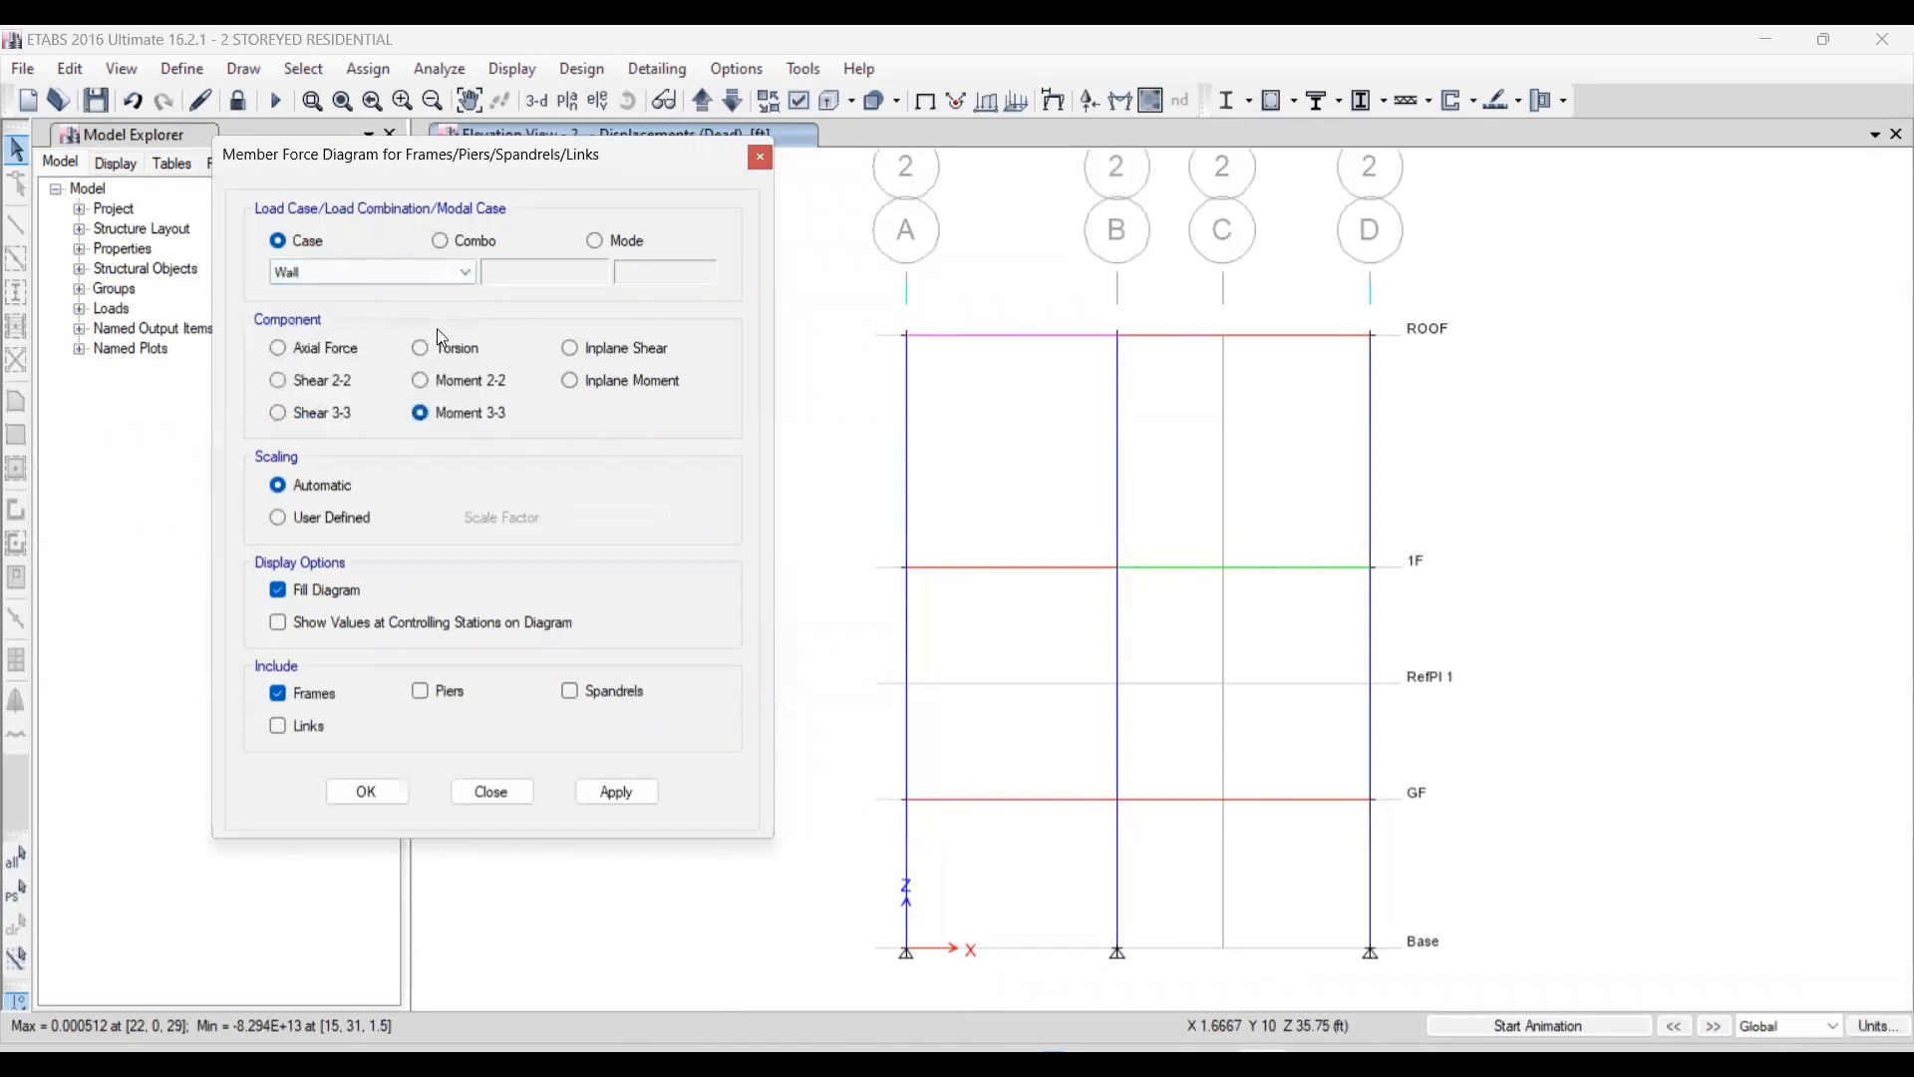
left_click(636, 795)
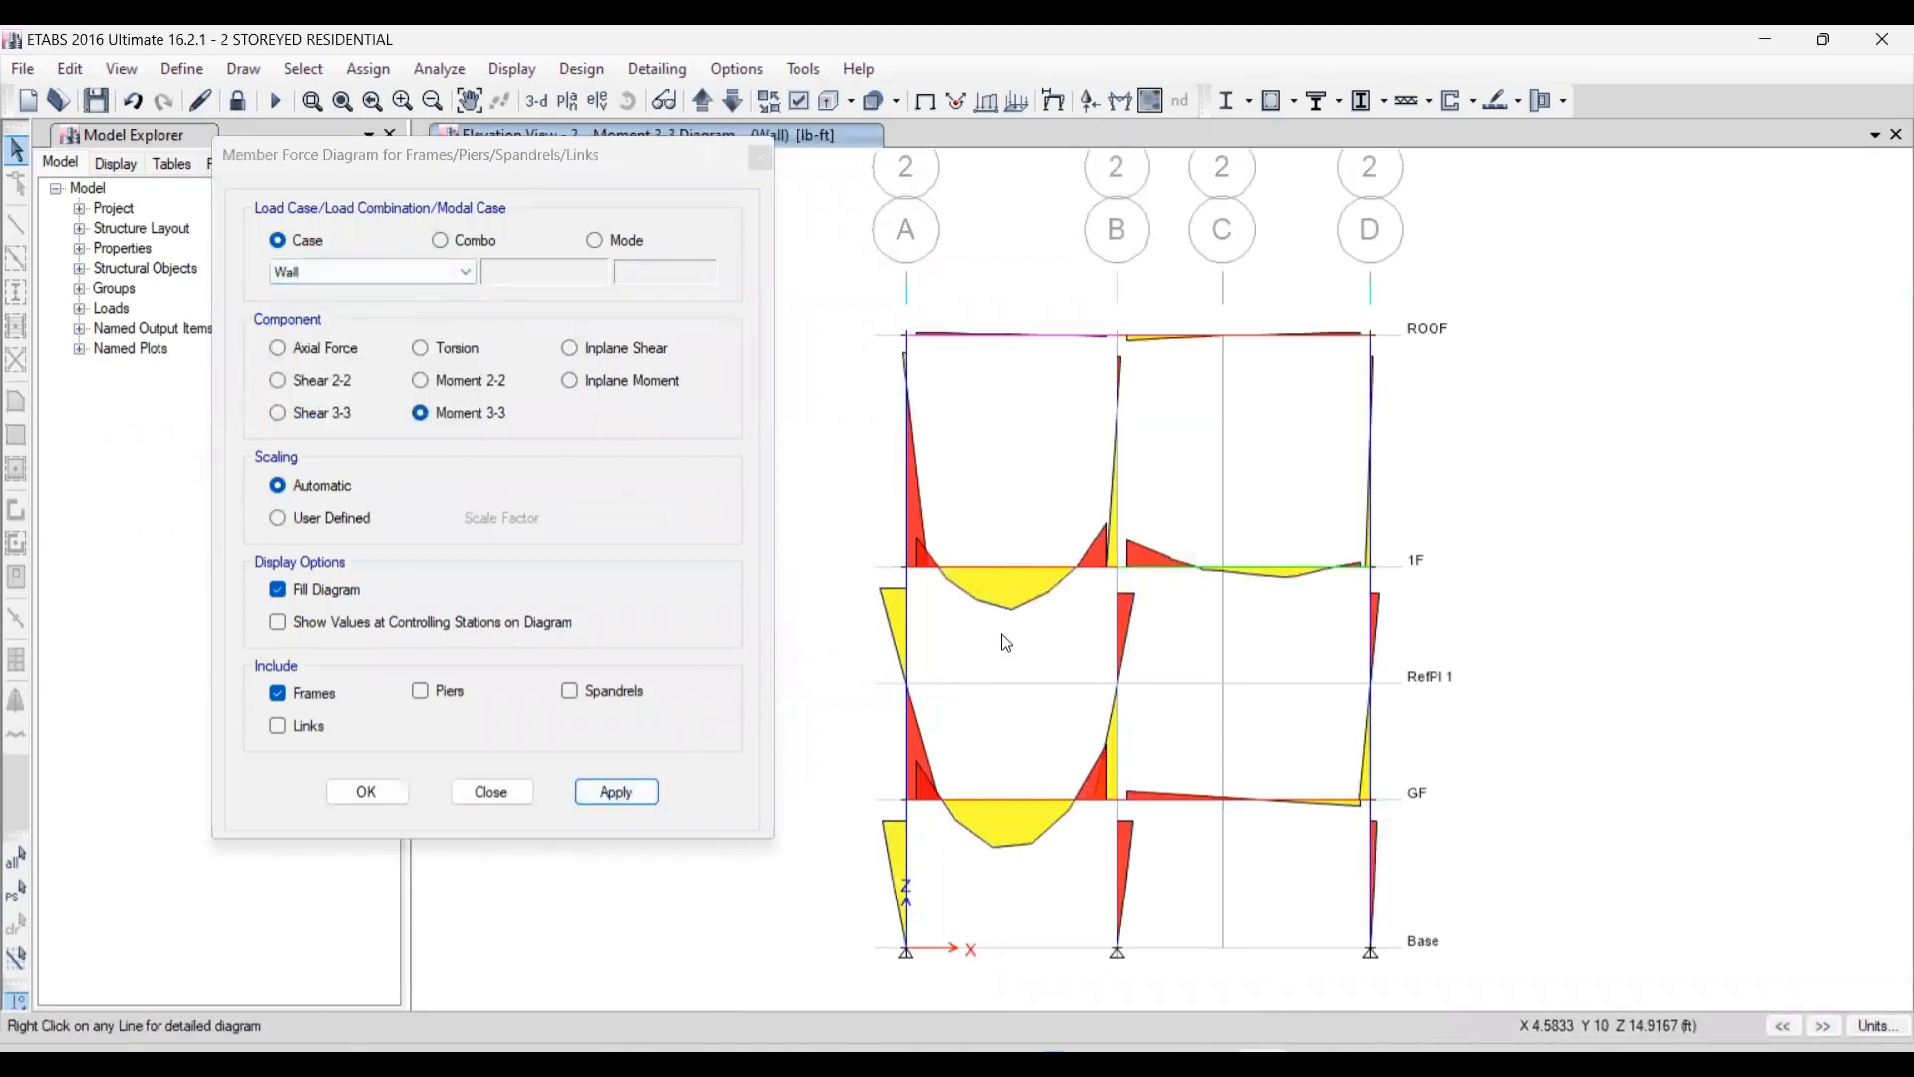
scroll(1145, 496, "down", 2)
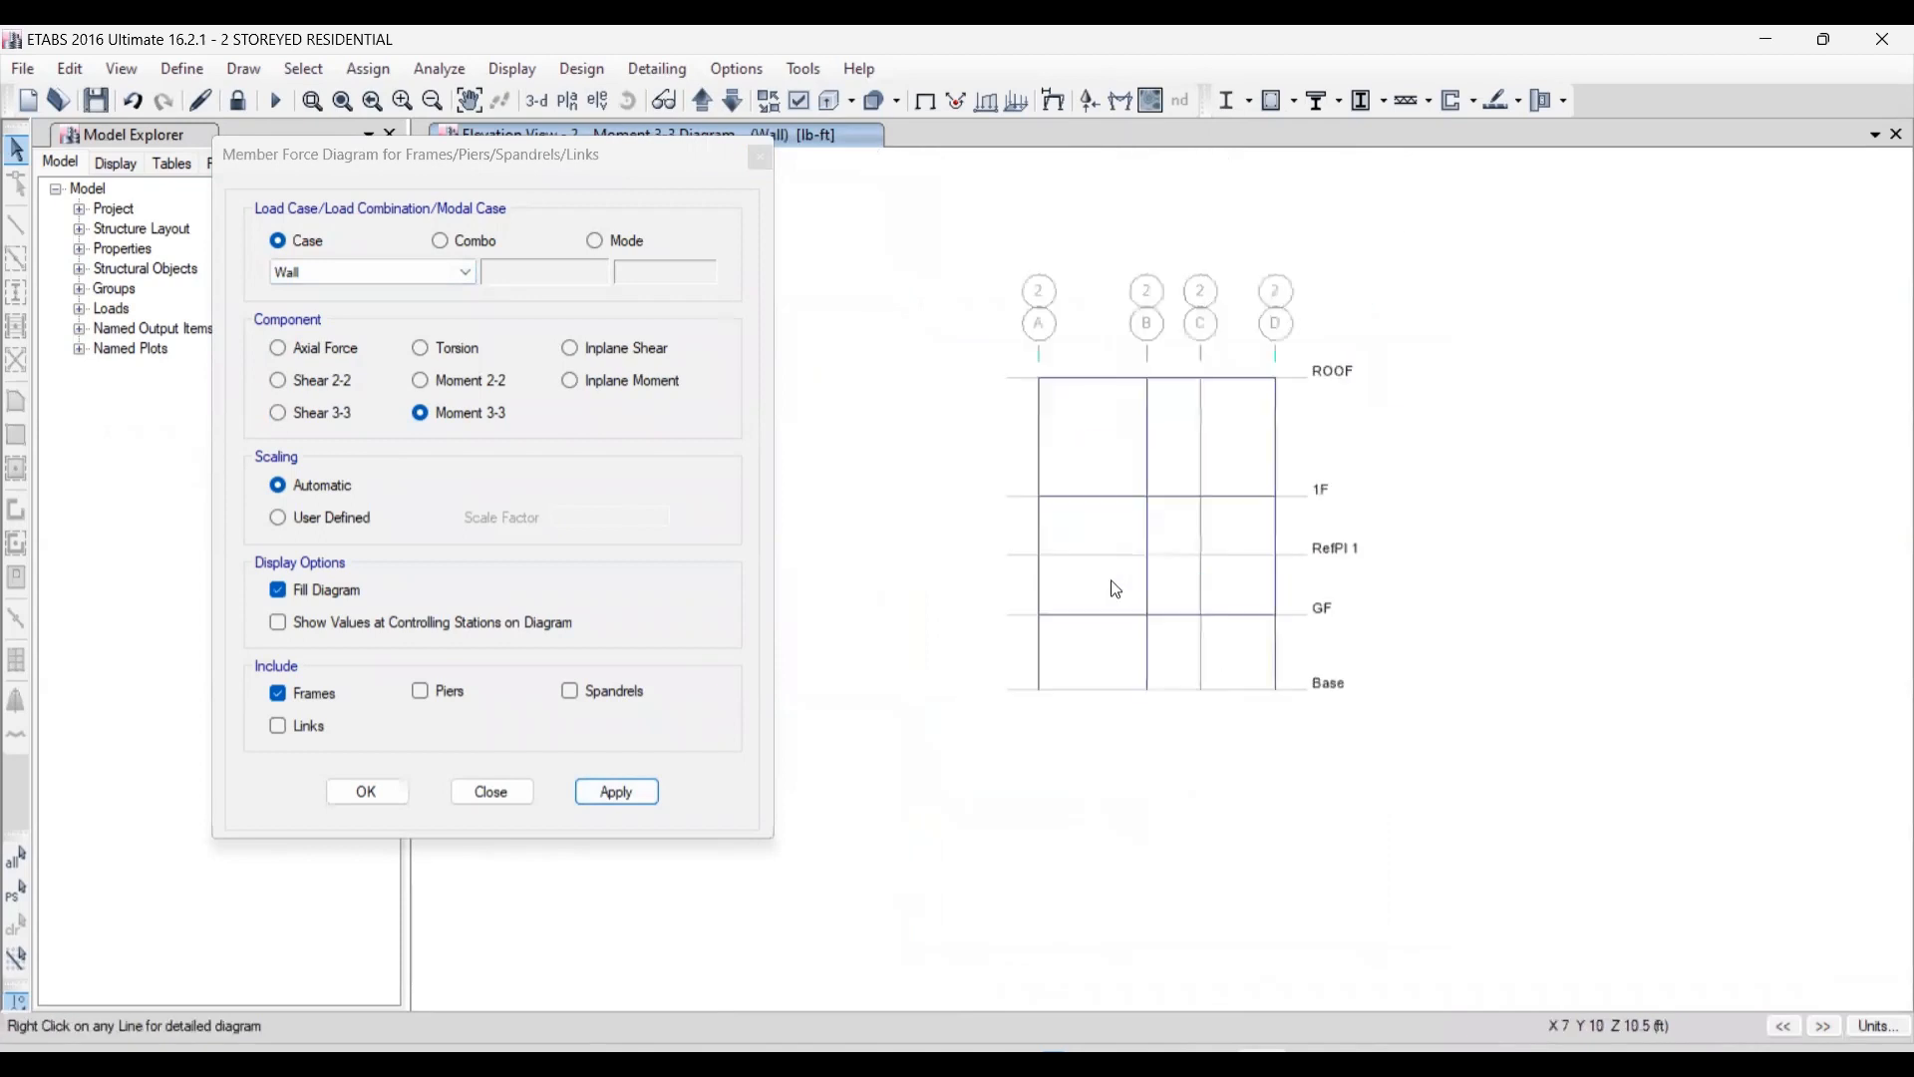
scroll(1113, 645, "up", 2)
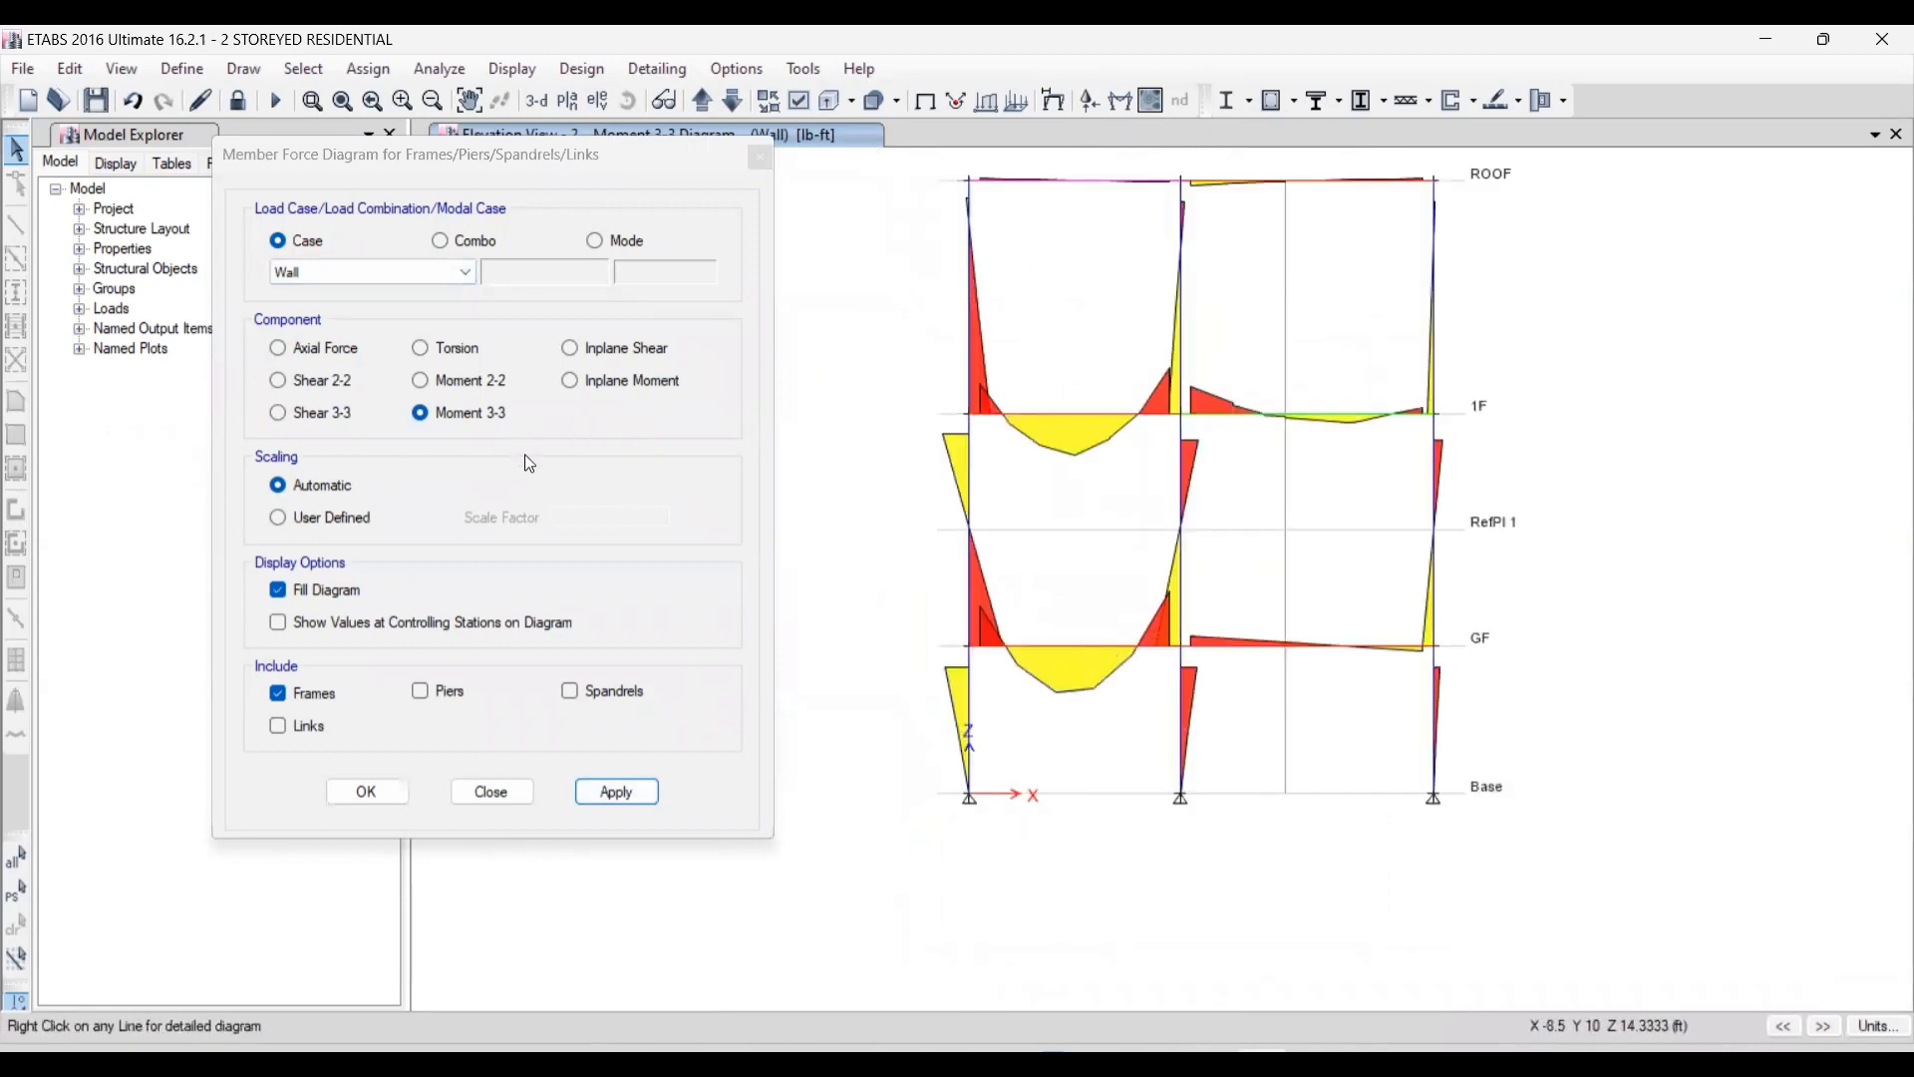
mouse_move(1277, 648)
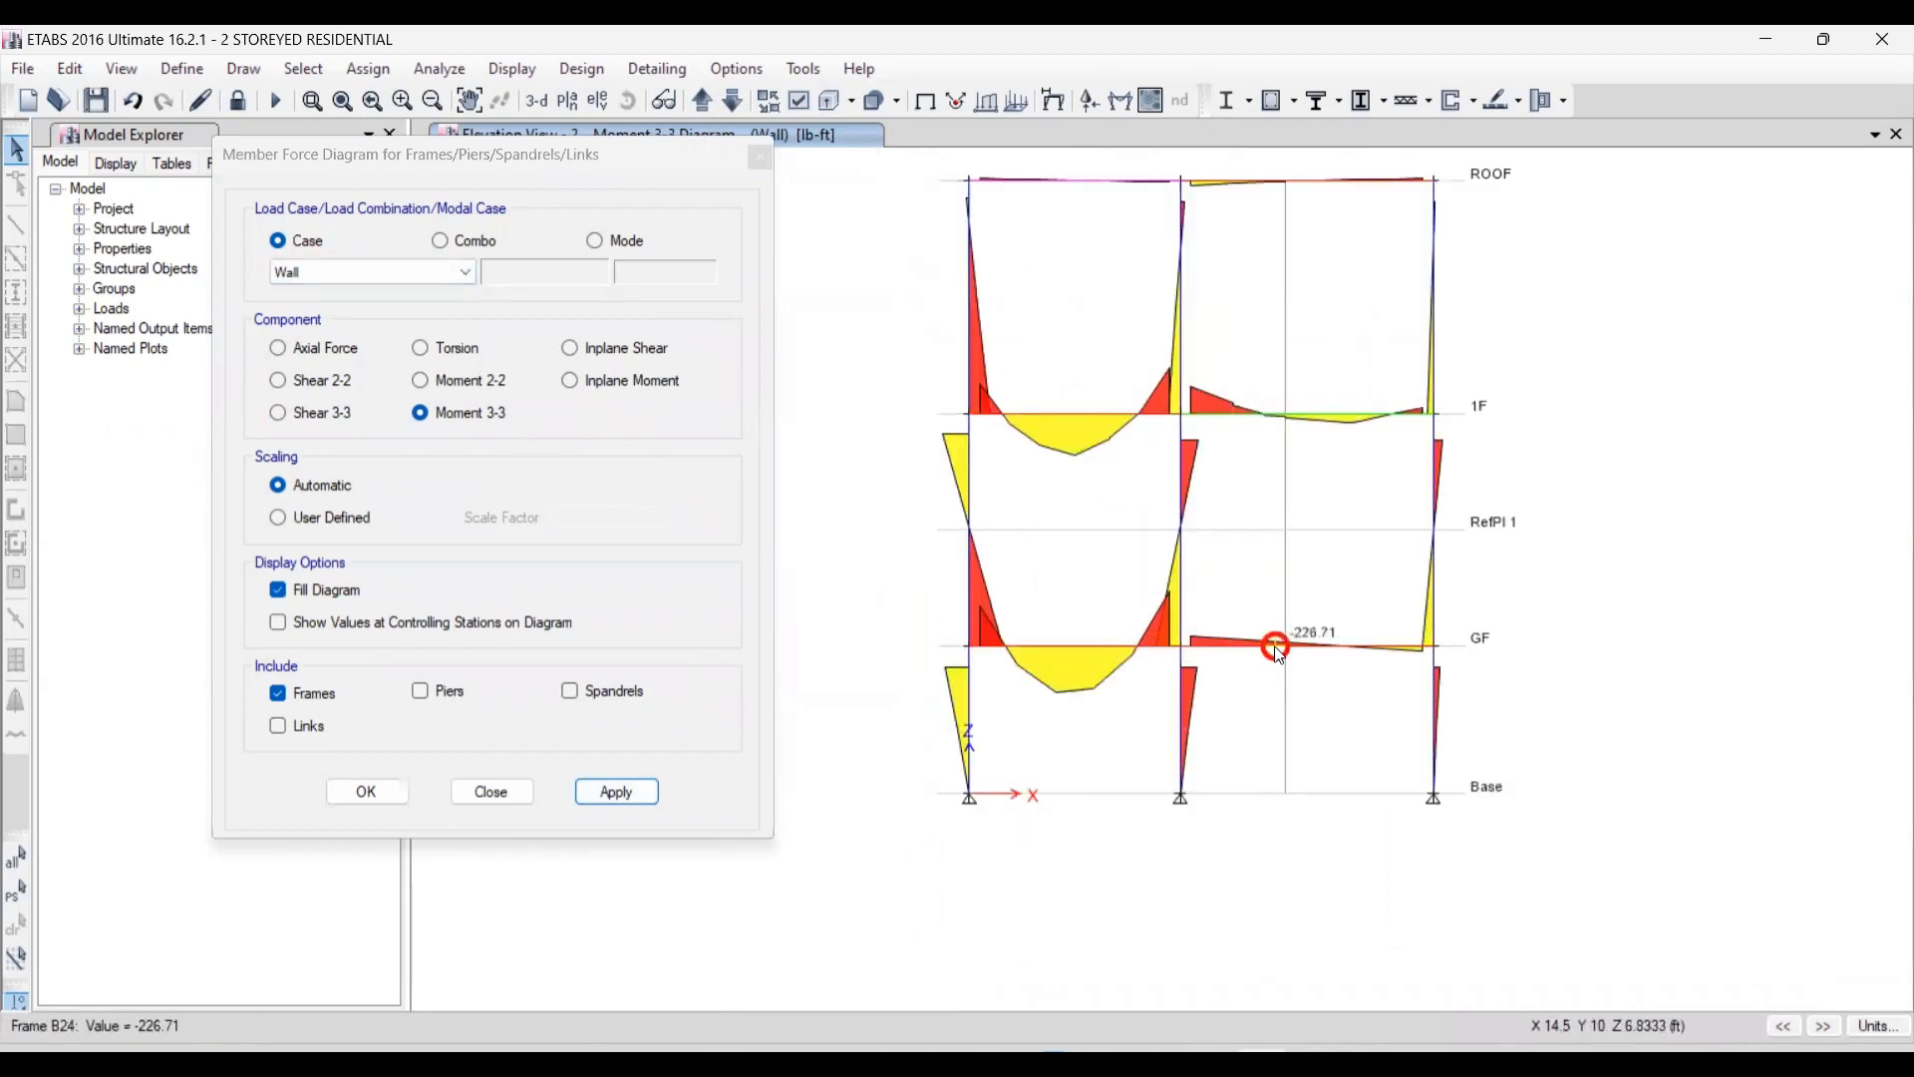
- Set the consistent units to ft for length and kip for force, and re-examine the Wall moment diagram on elevation 2
left_click(1880, 1027)
left_click(1690, 996)
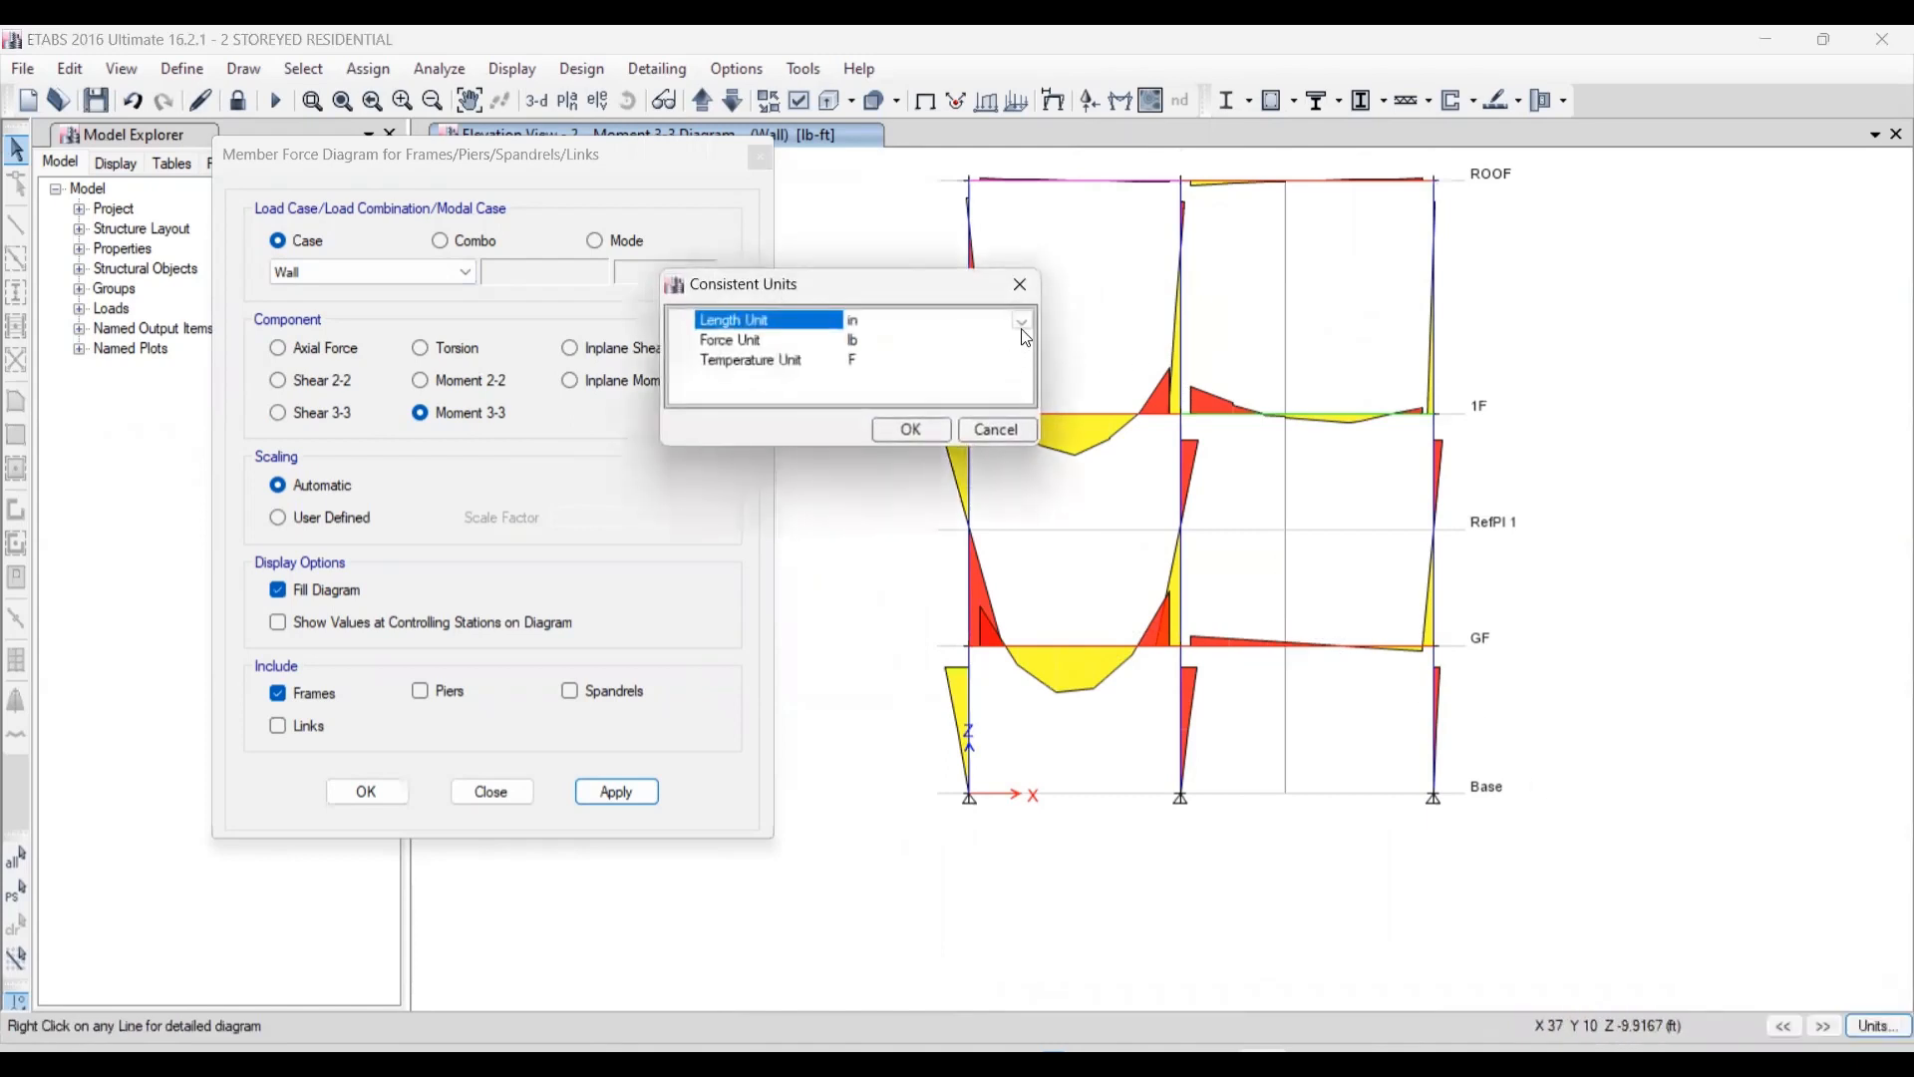
left_click(1022, 321)
left_click(938, 364)
left_click(1014, 344)
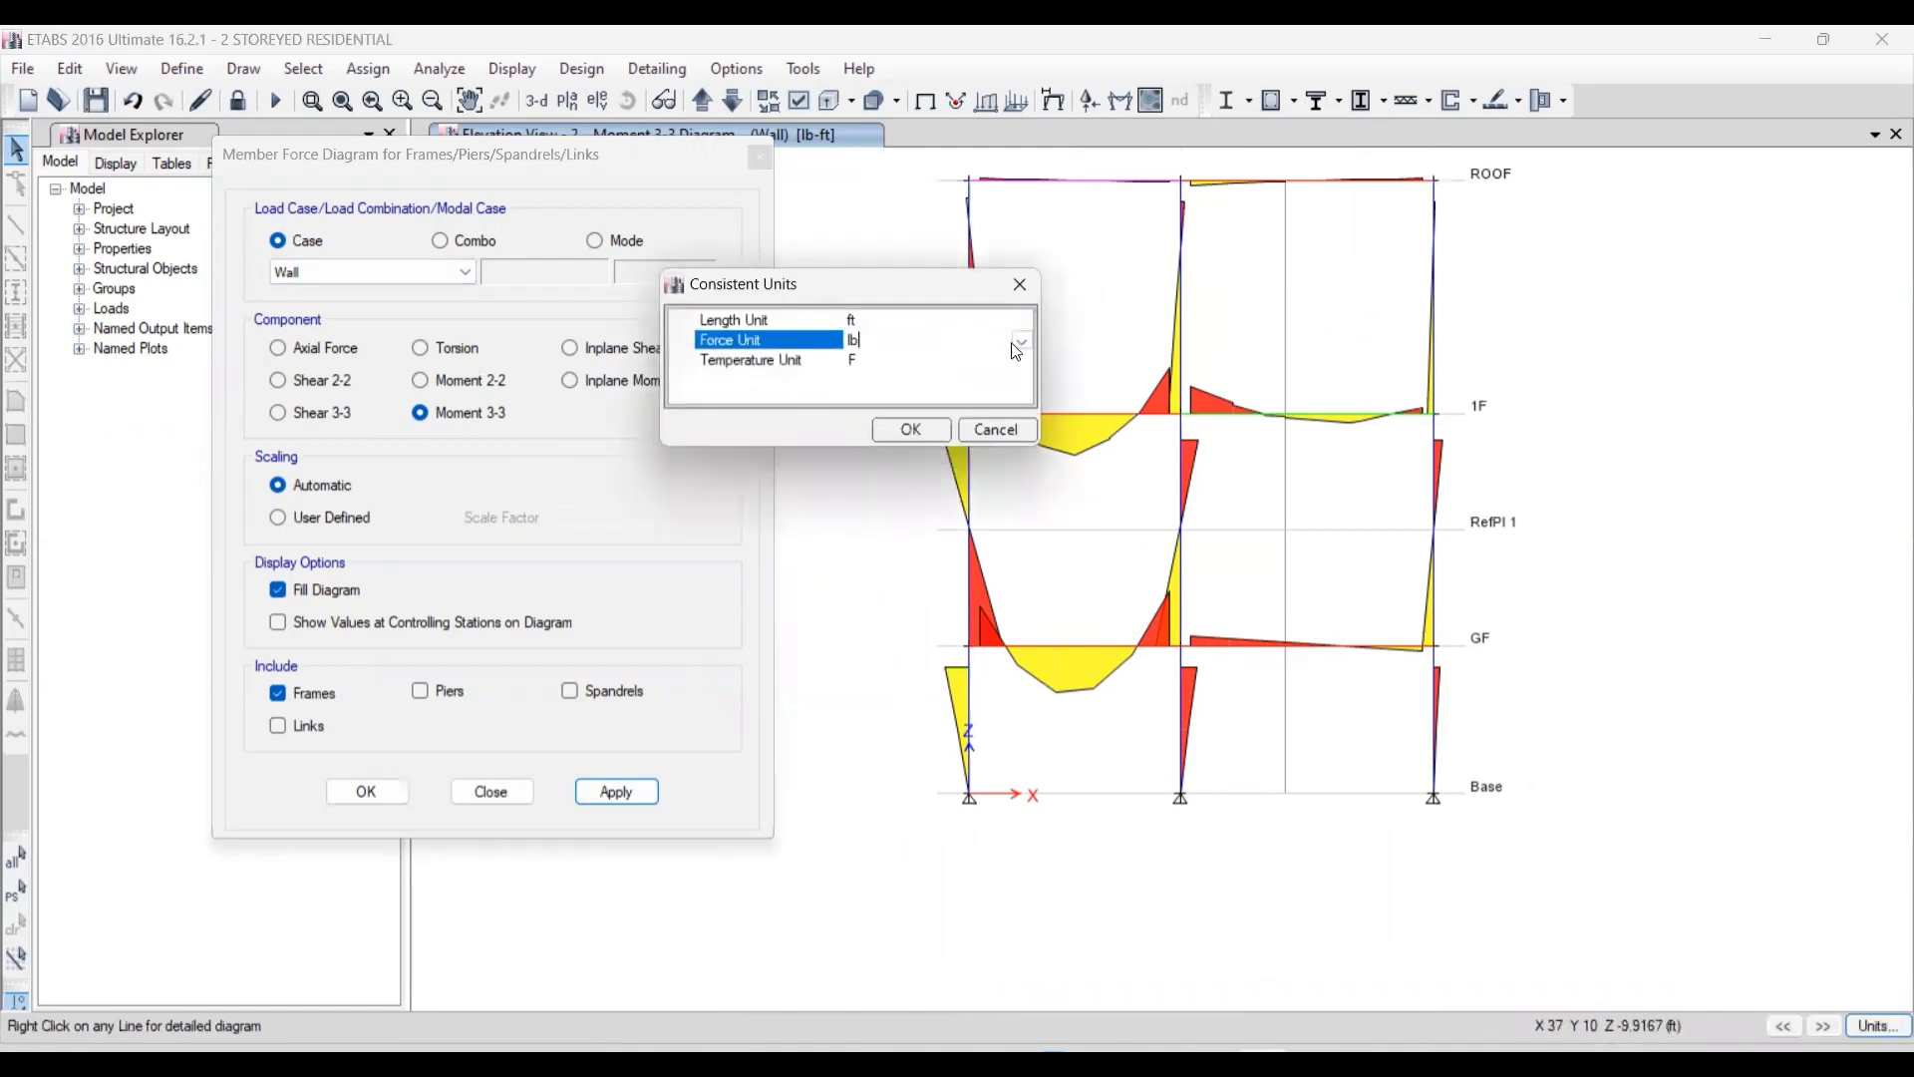
left_click(1022, 342)
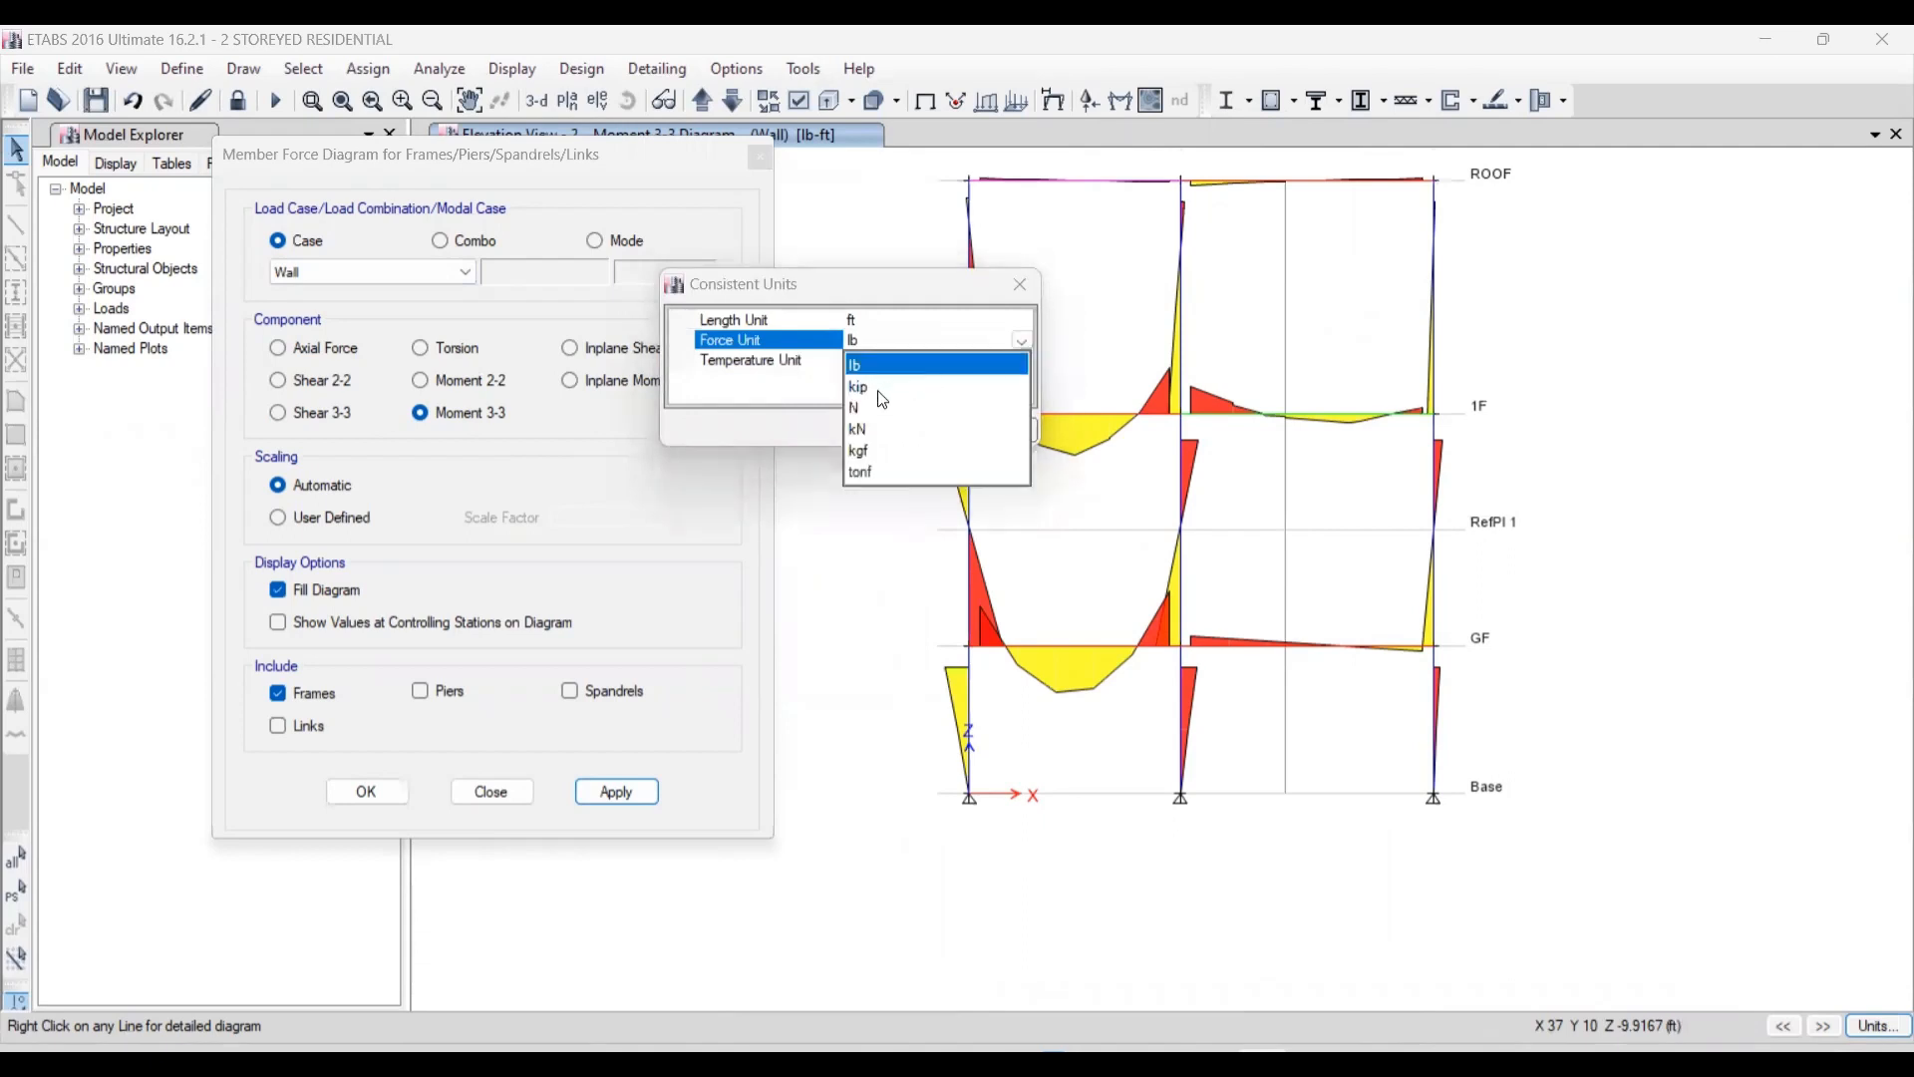
left_click(896, 403)
left_click(912, 432)
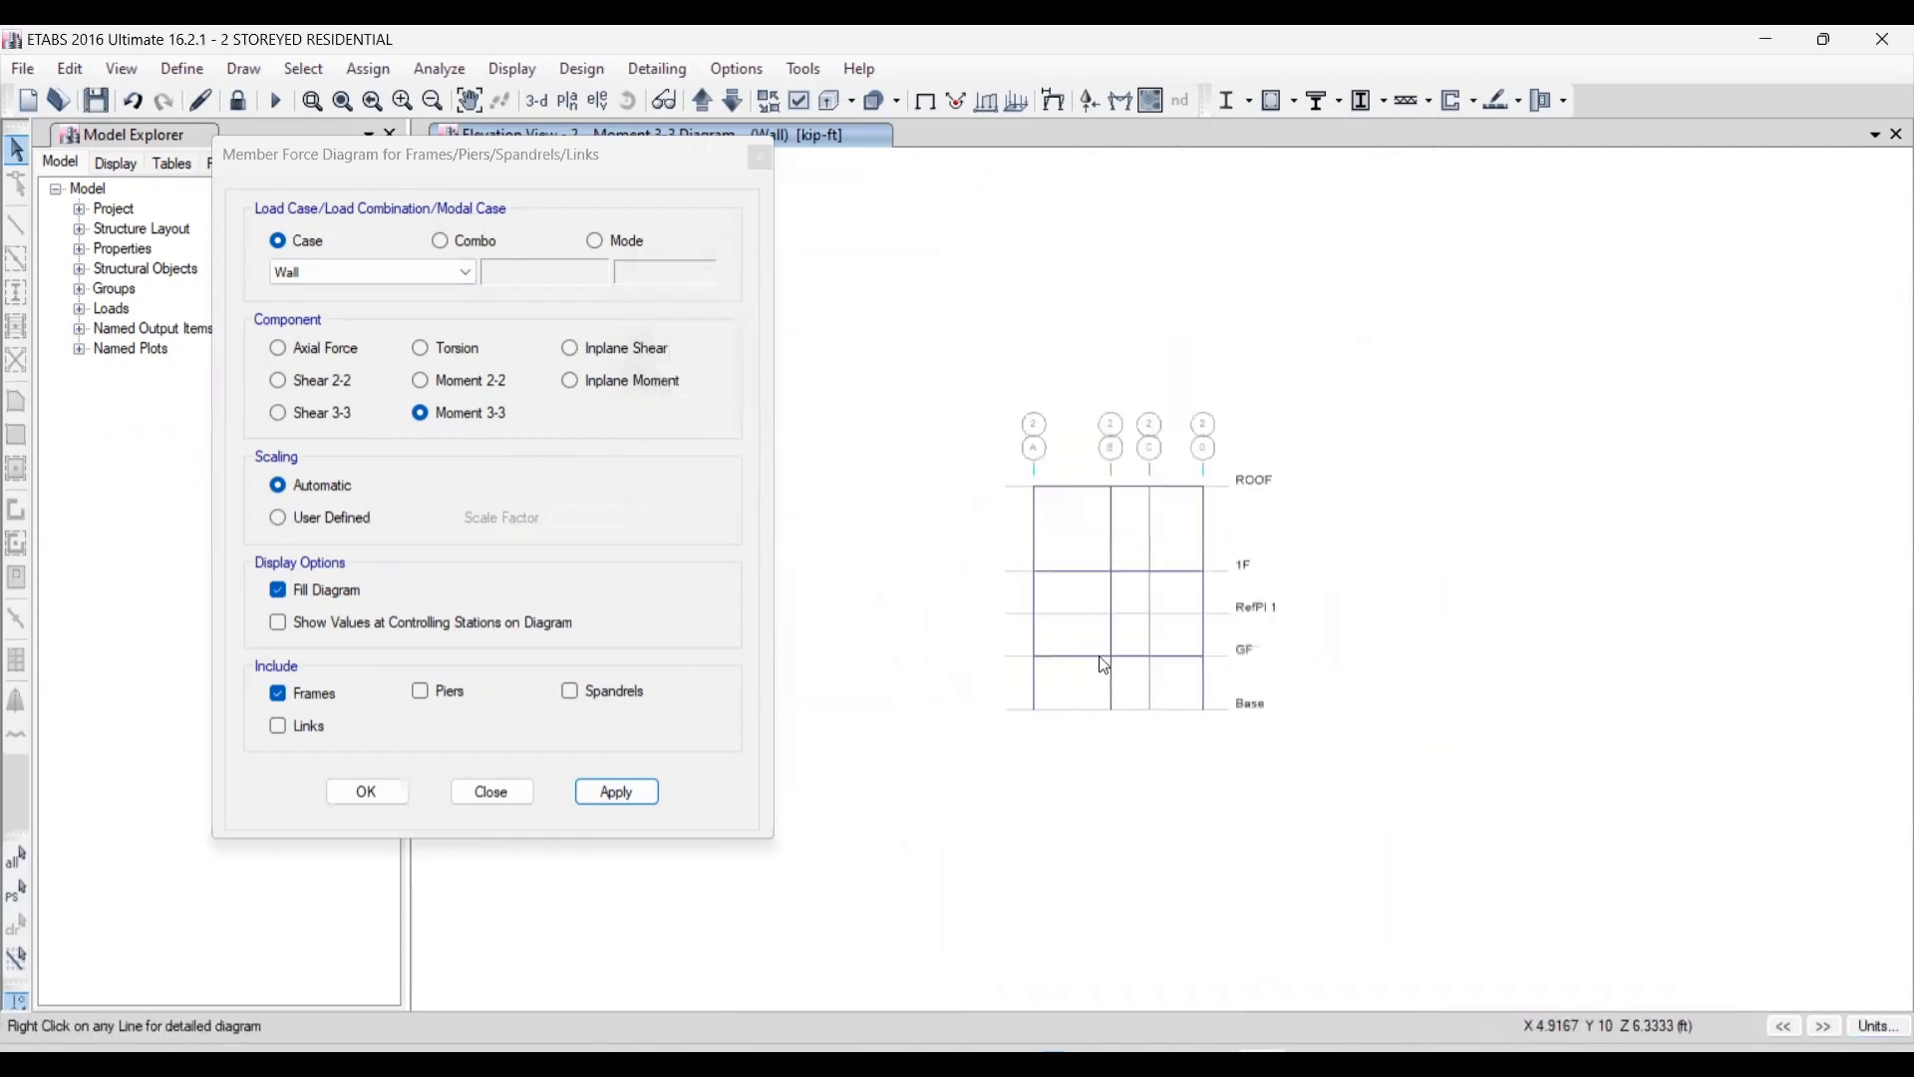
mouse_move(1285, 658)
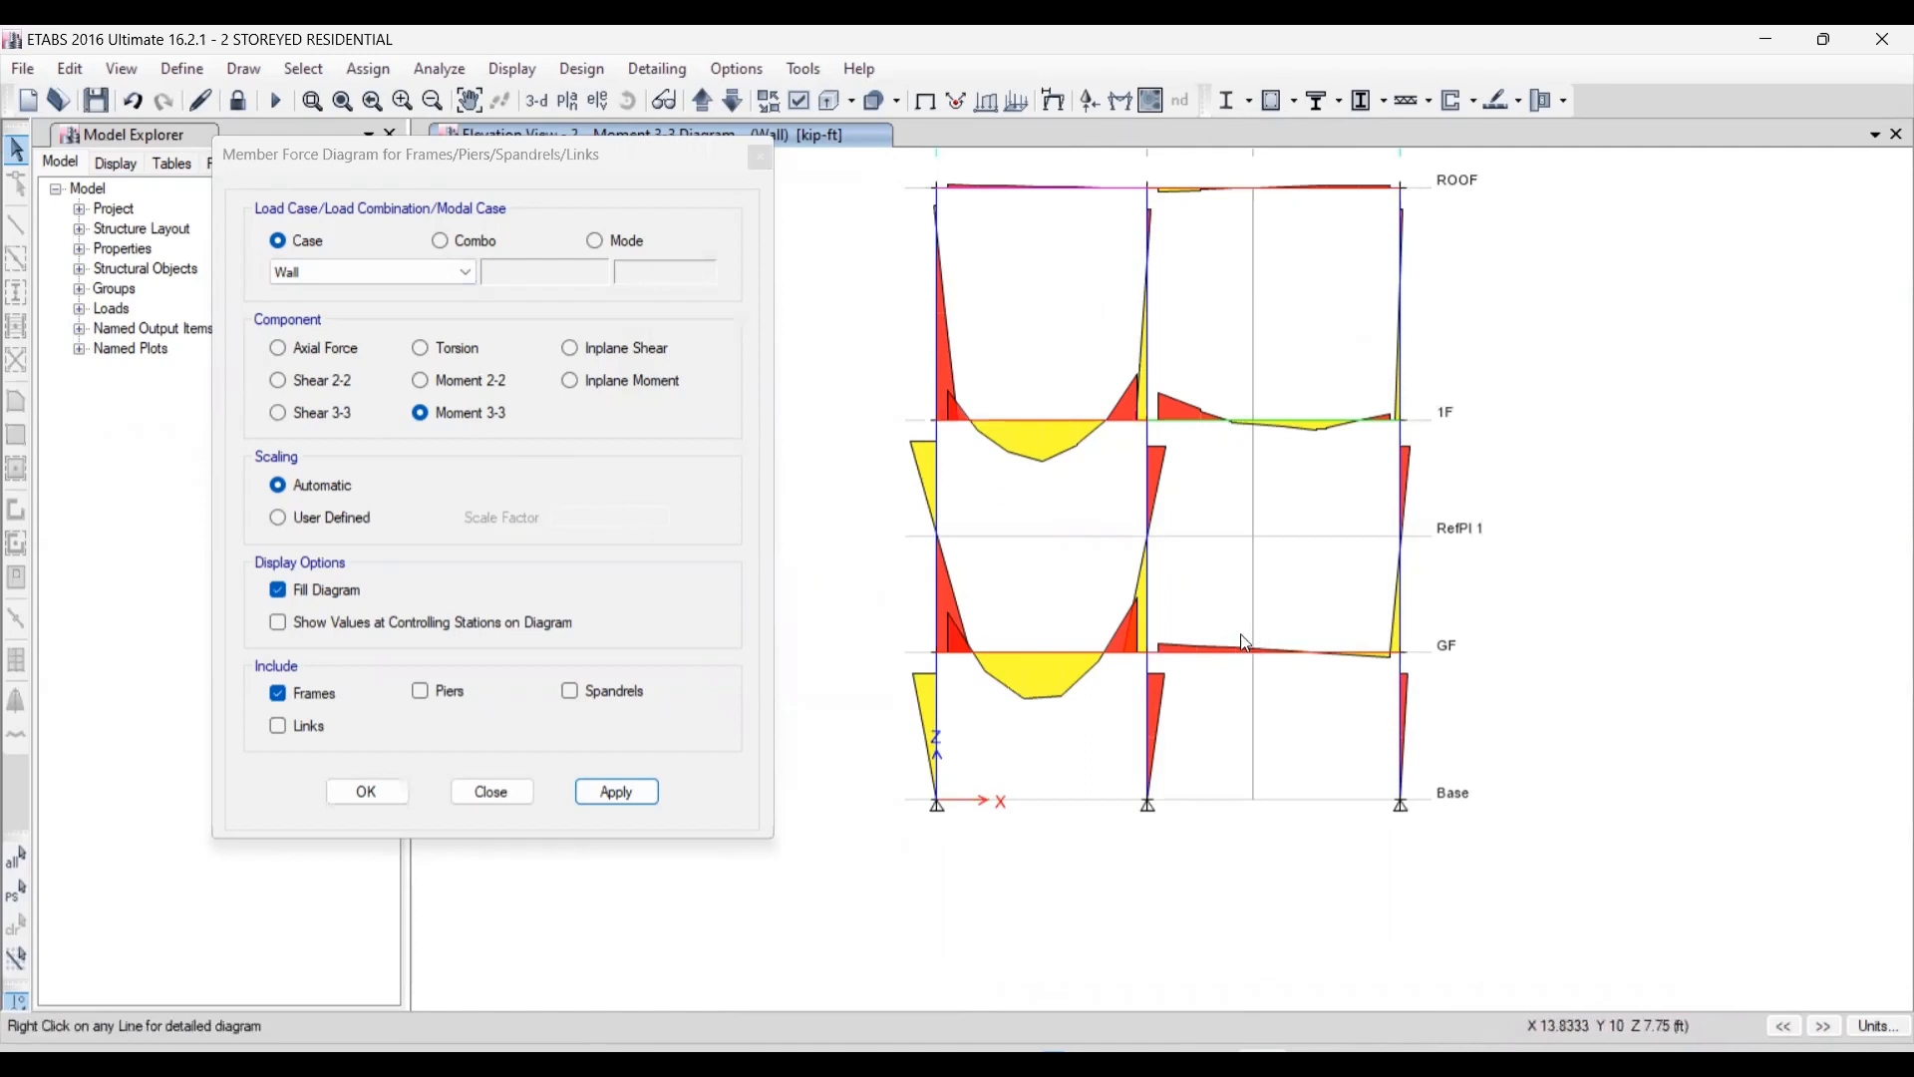
scroll(1249, 701, "down", 3)
scroll(1249, 701, "up", 3)
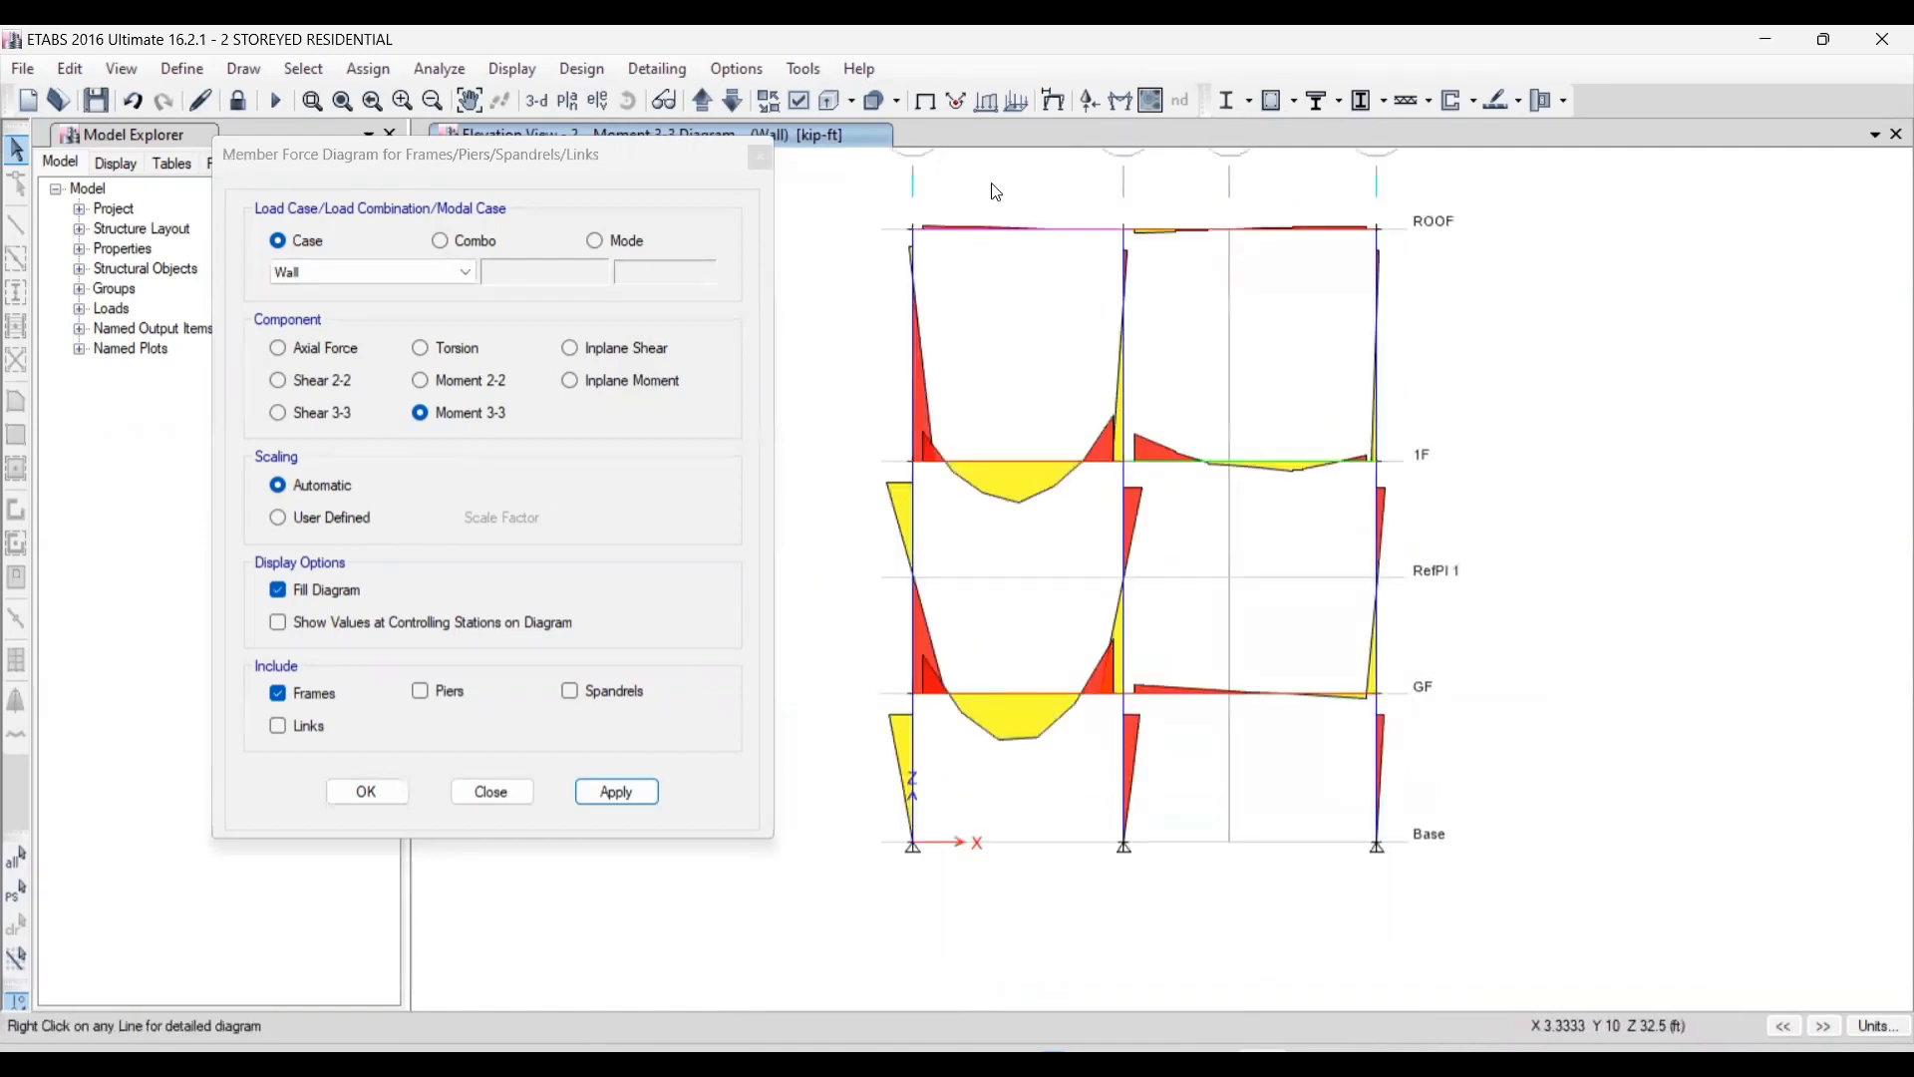
- Show the undeformed elevation 2 with the directly applied frame span loads of load pattern Wall, including their loading values
left_click(925, 101)
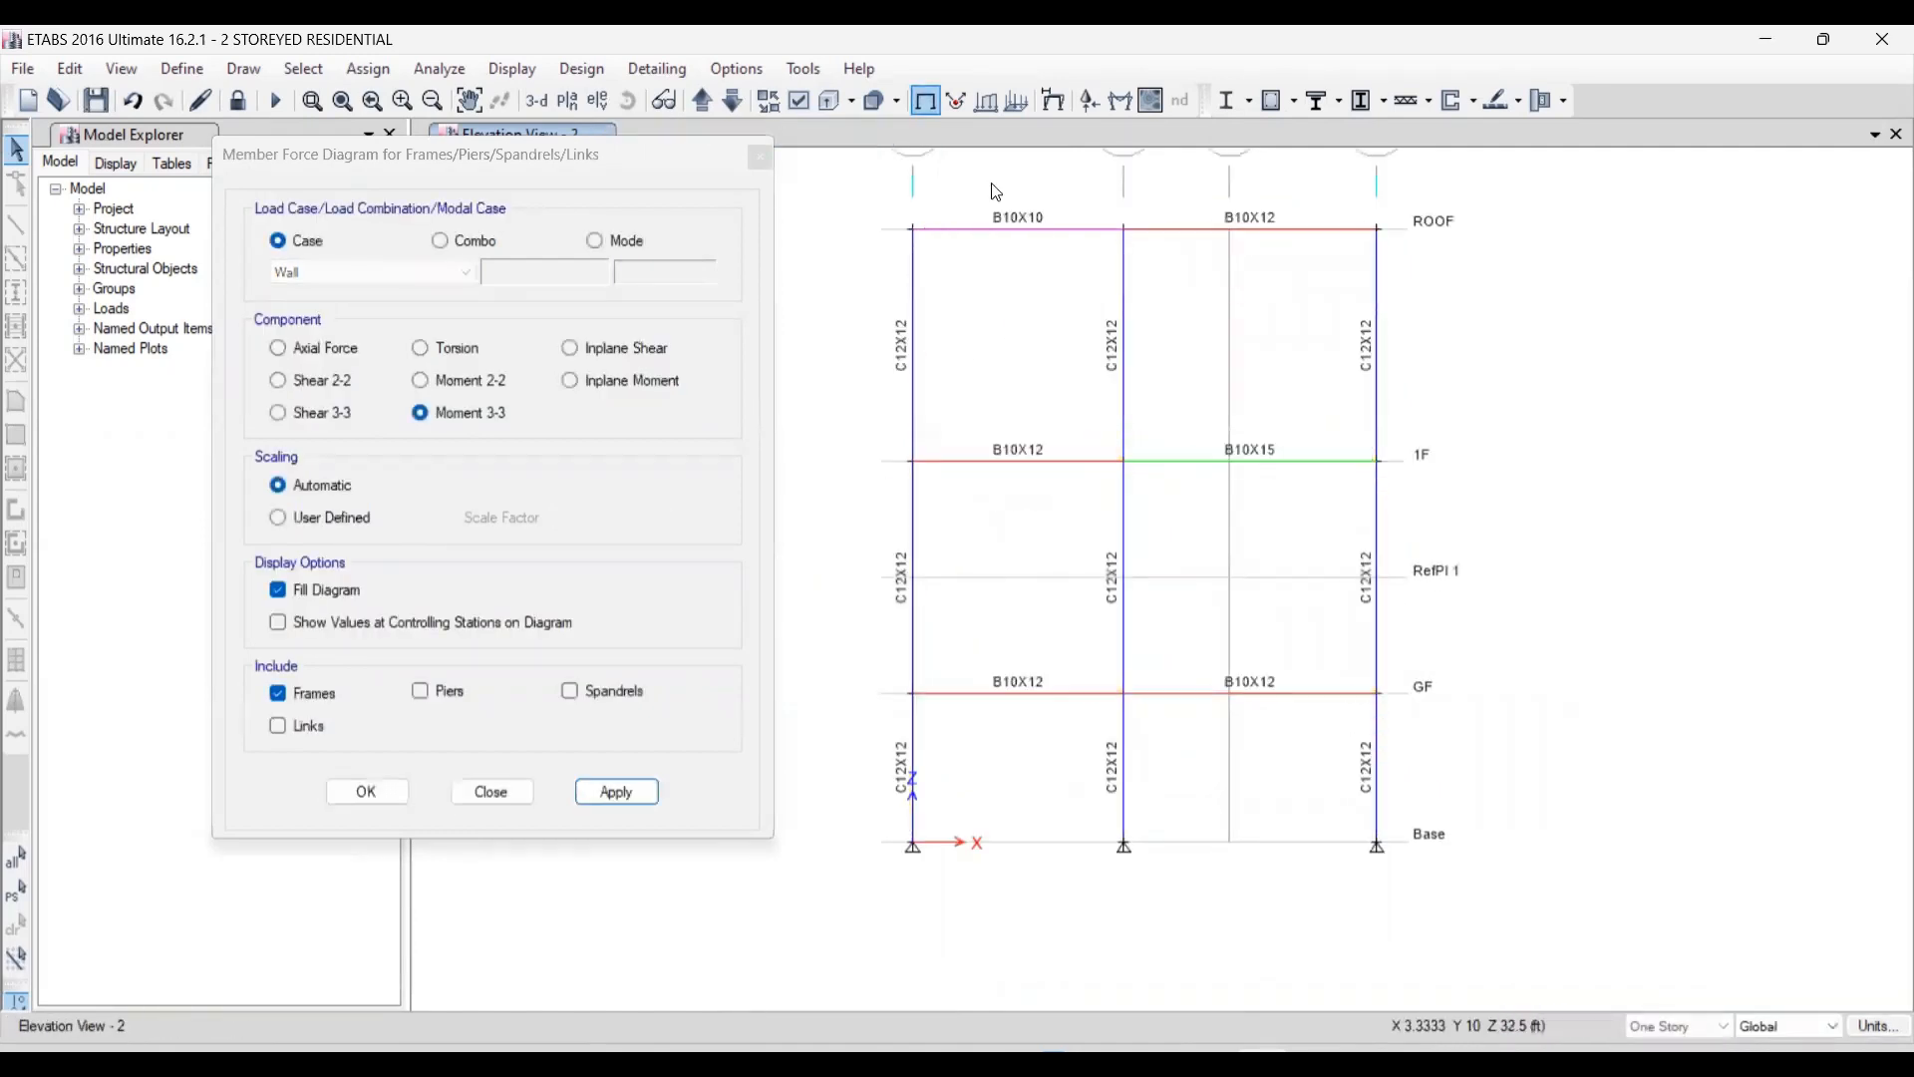
left_click(513, 69)
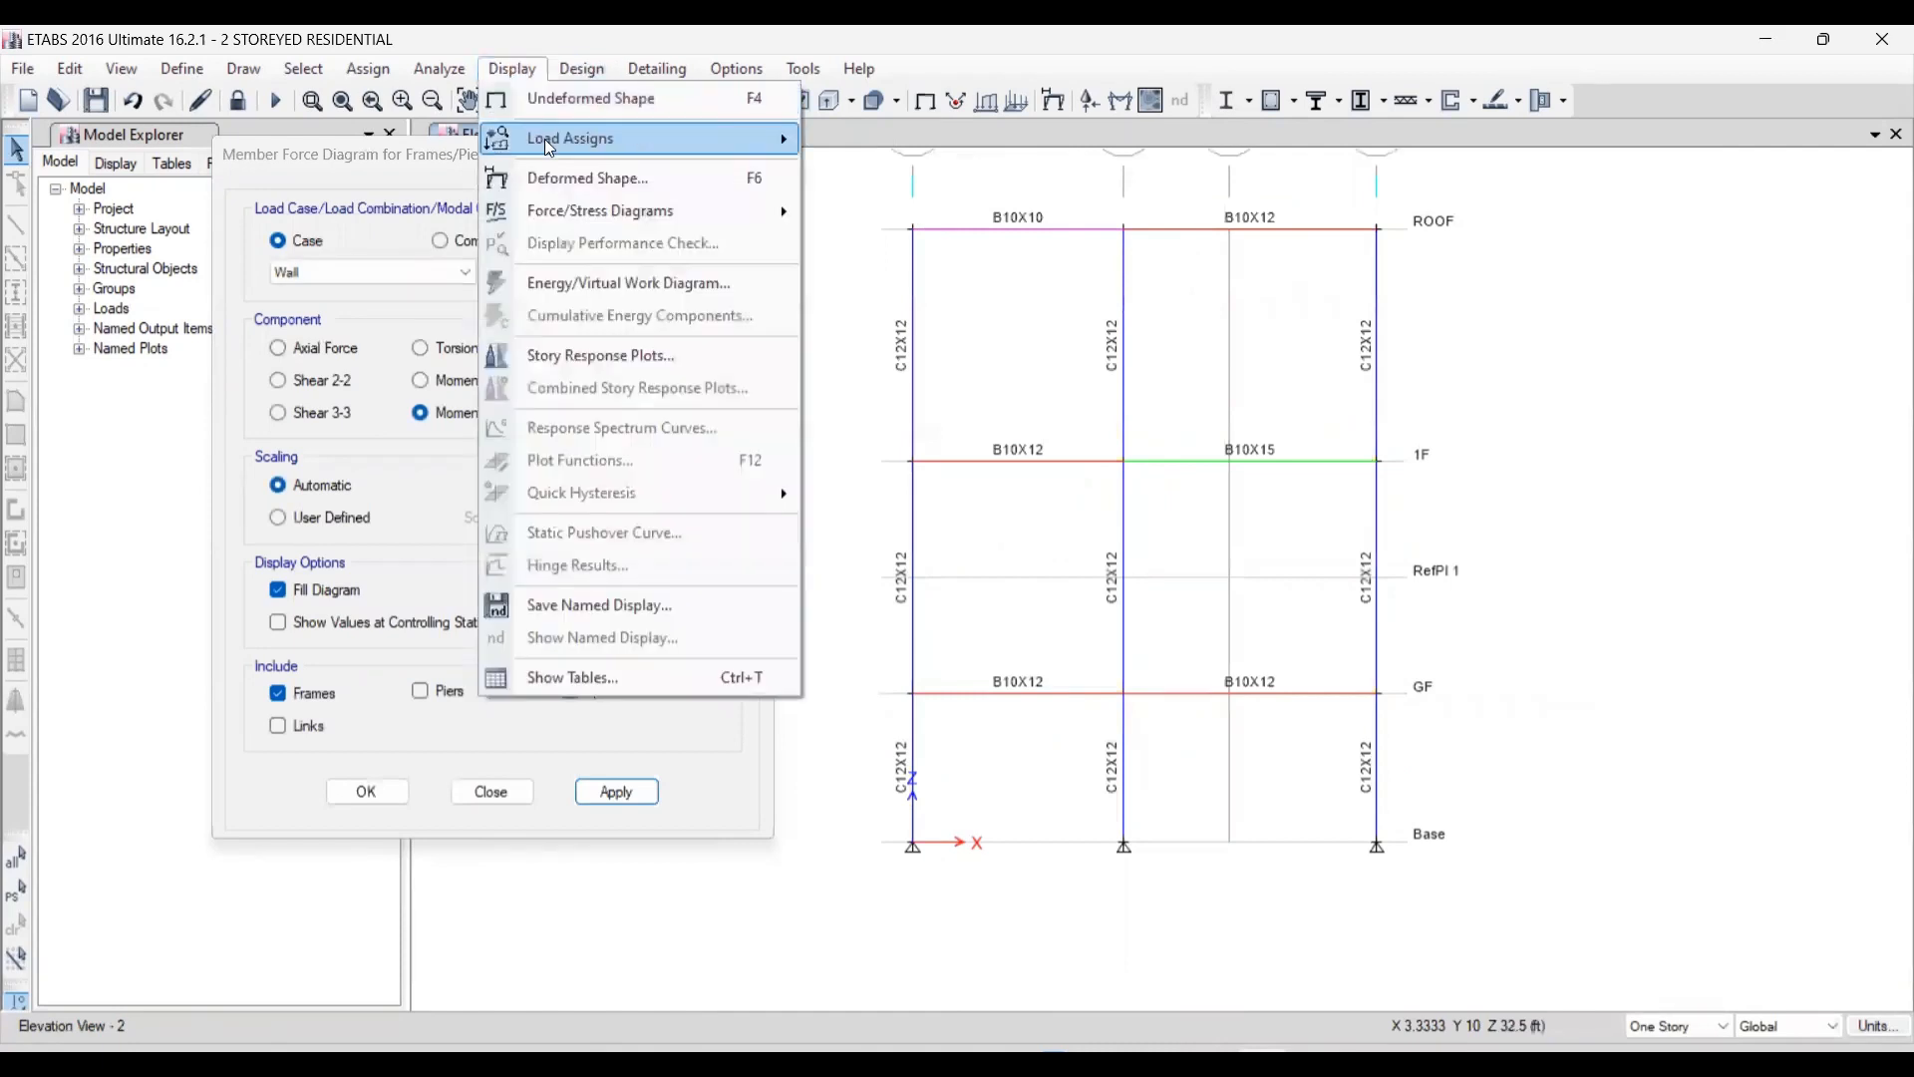
mouse_move(549, 148)
left_click(888, 172)
left_click(957, 413)
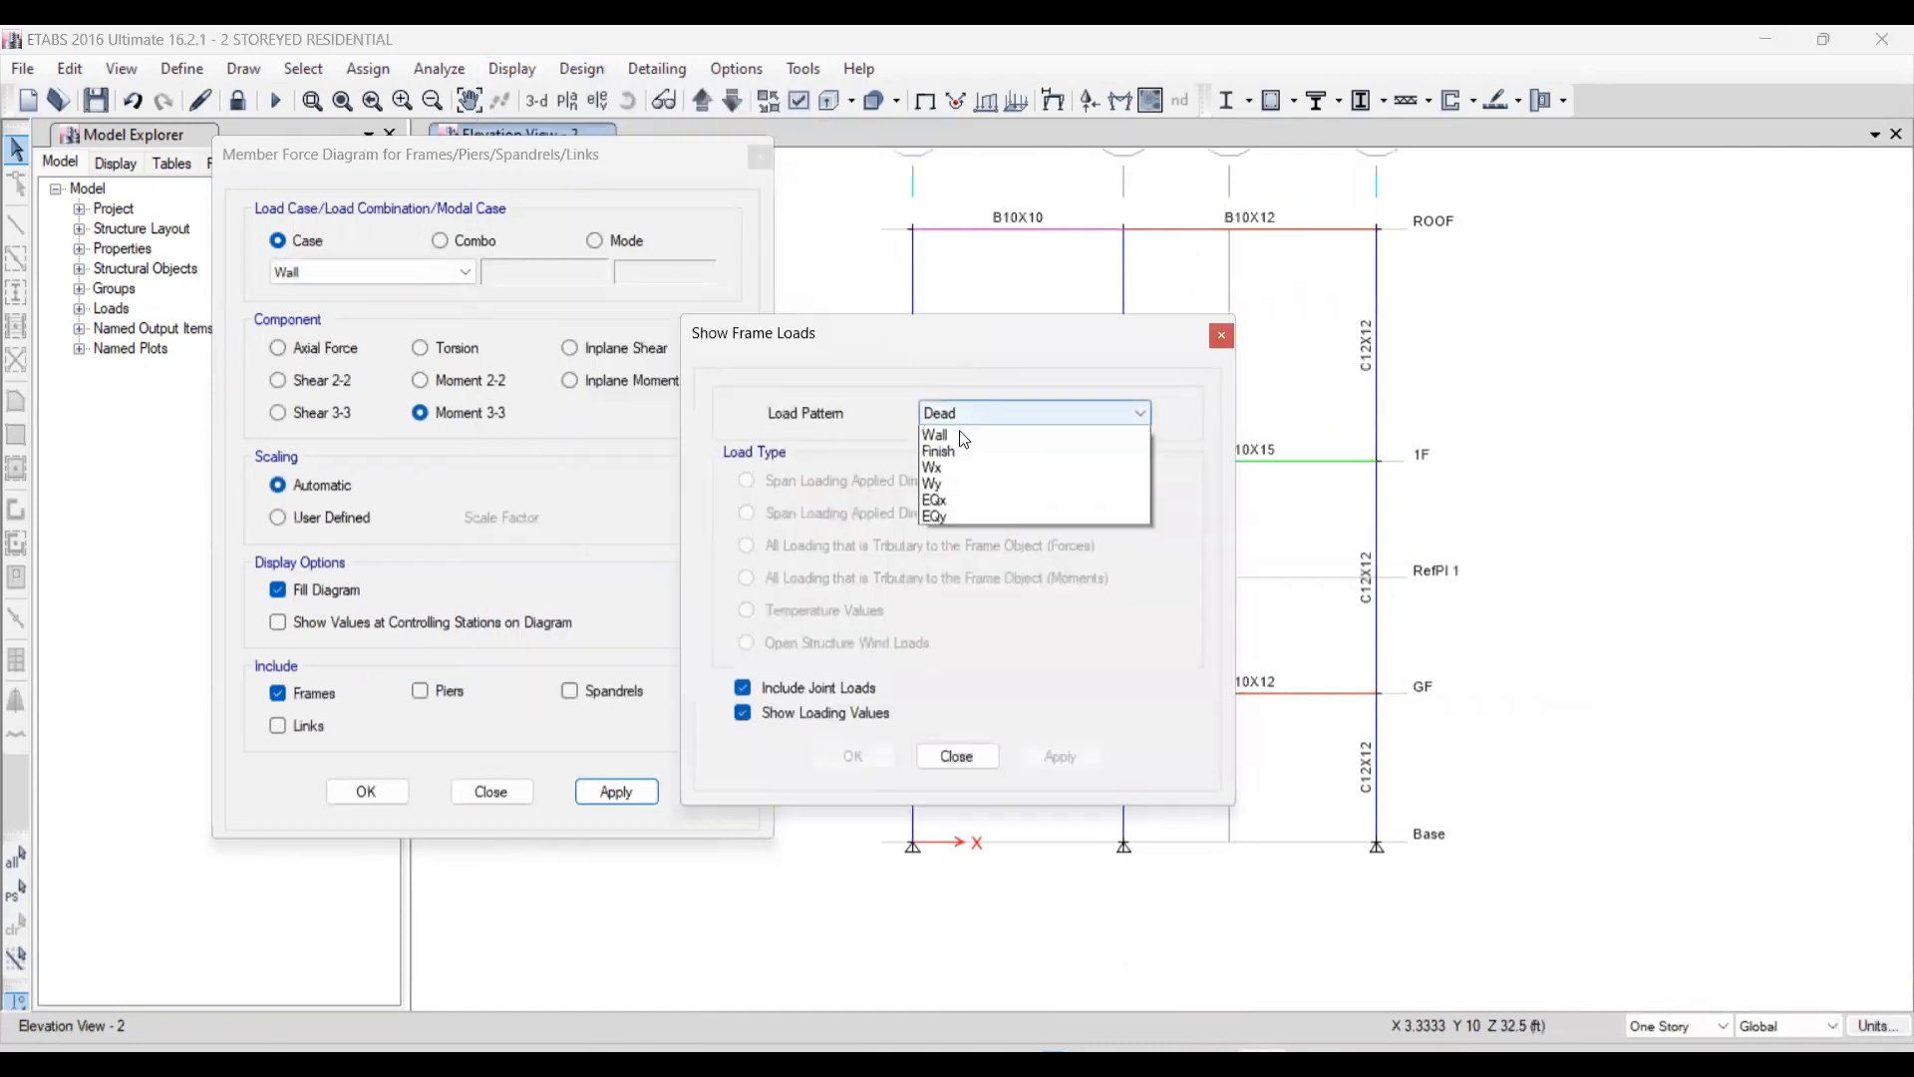
left_click(948, 450)
left_click(1059, 757)
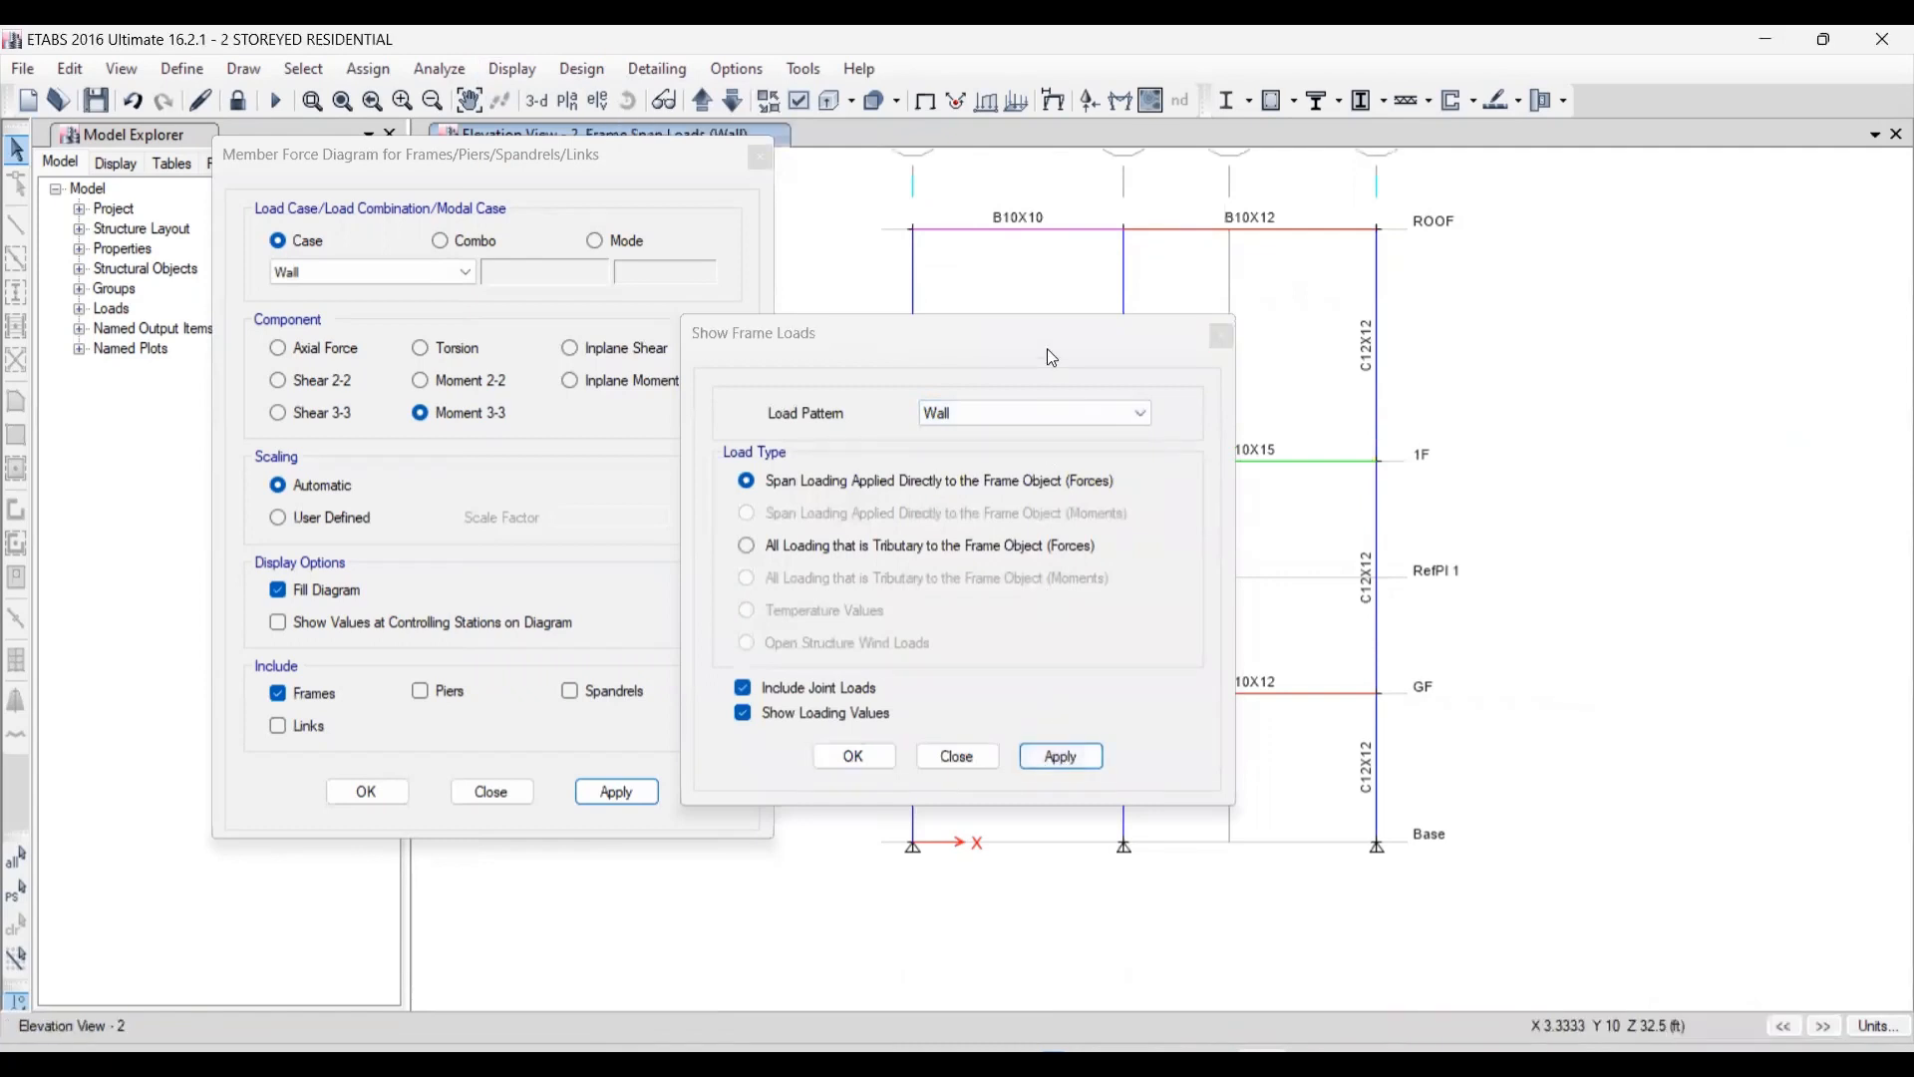
left_click_drag(1019, 344, 546, 283)
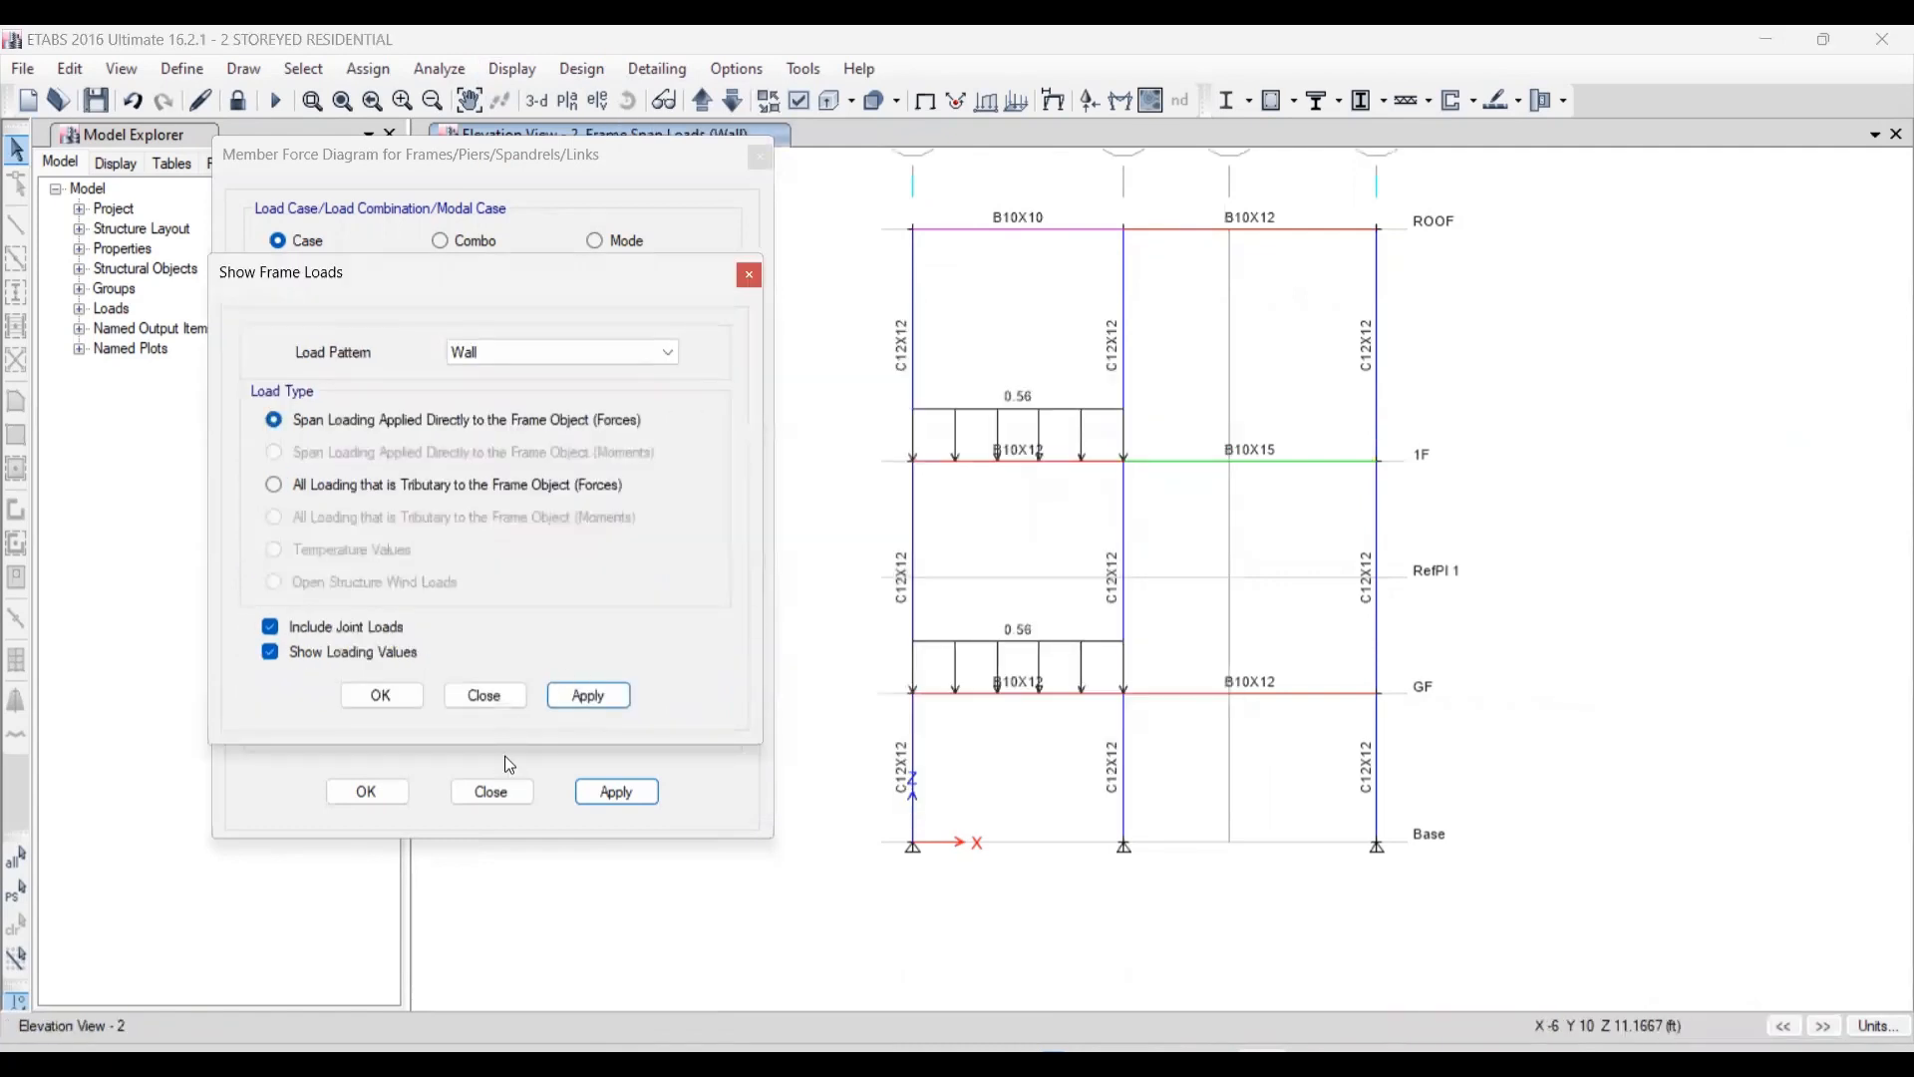
left_click(494, 700)
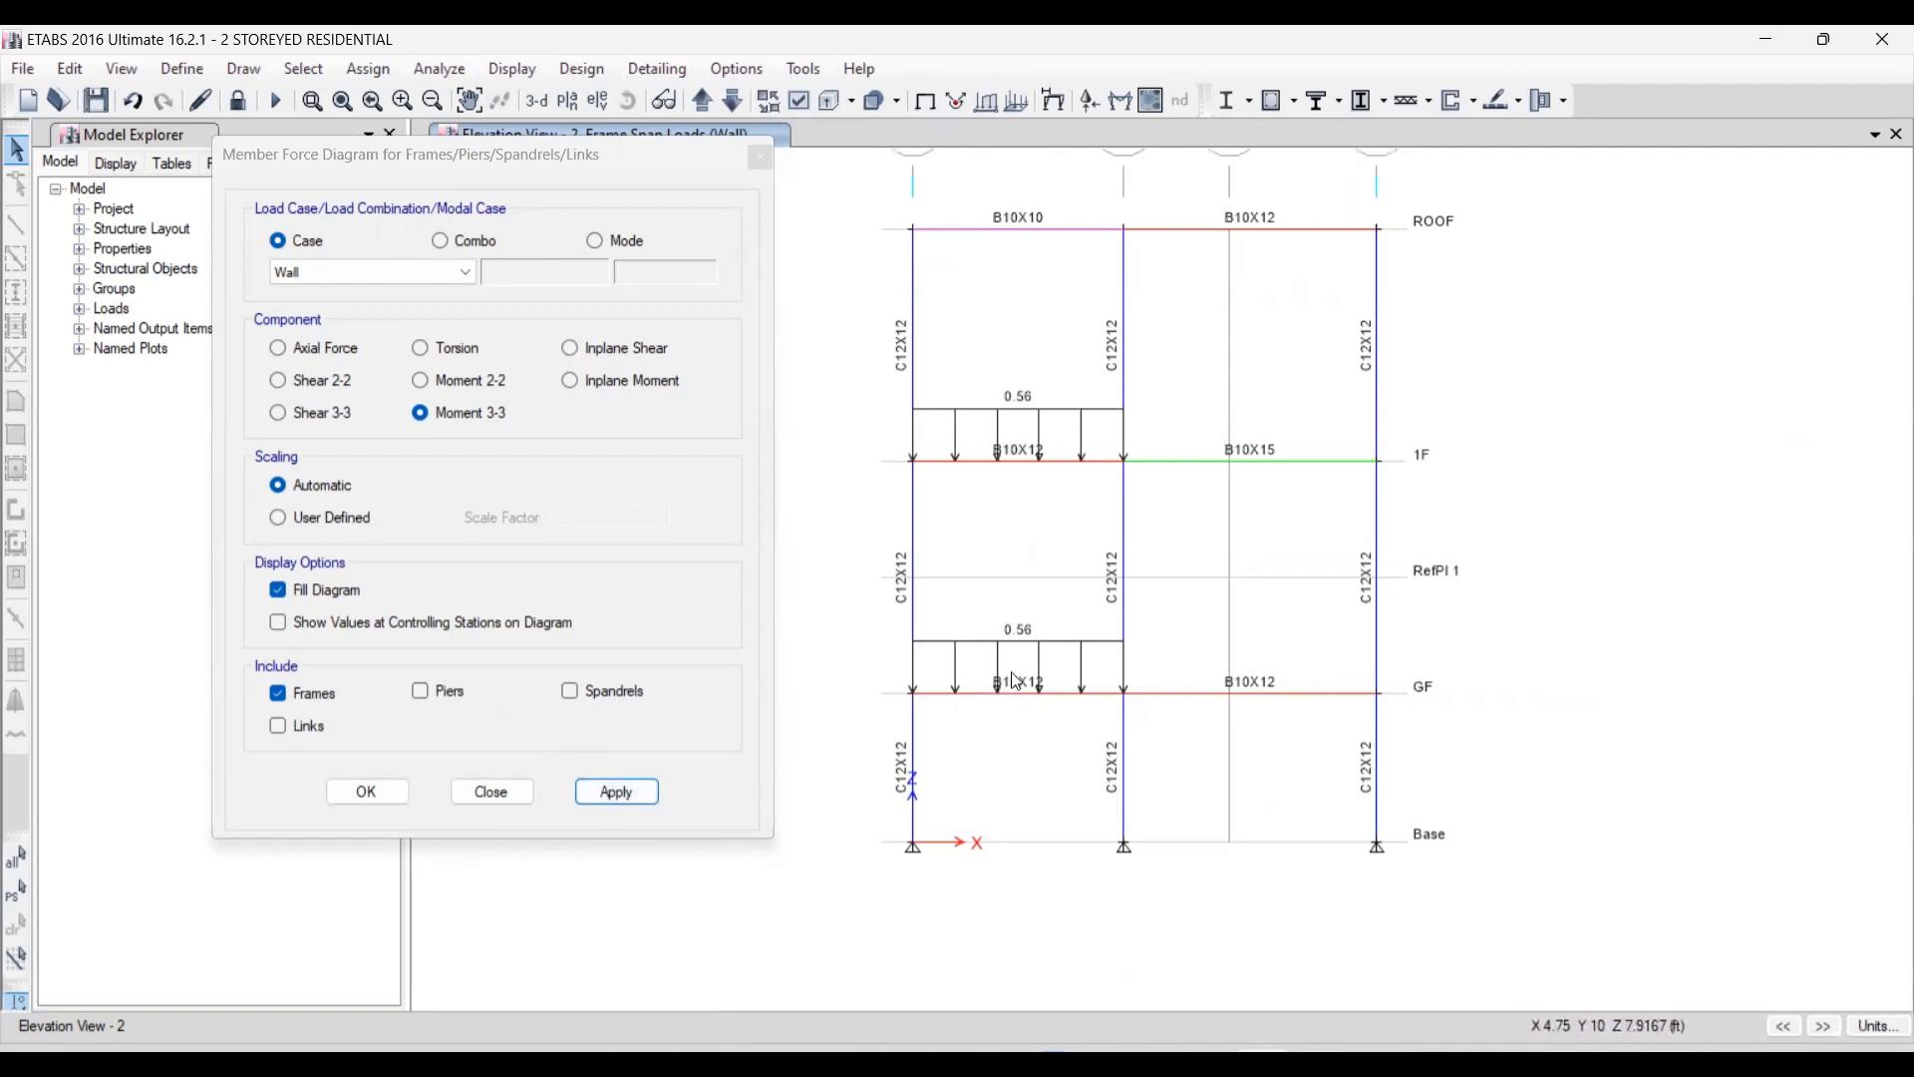
- Redisplay the filled Wall Moment 3-3 diagram on elevation 2 and show the same diagram on elevation B
left_click(618, 792)
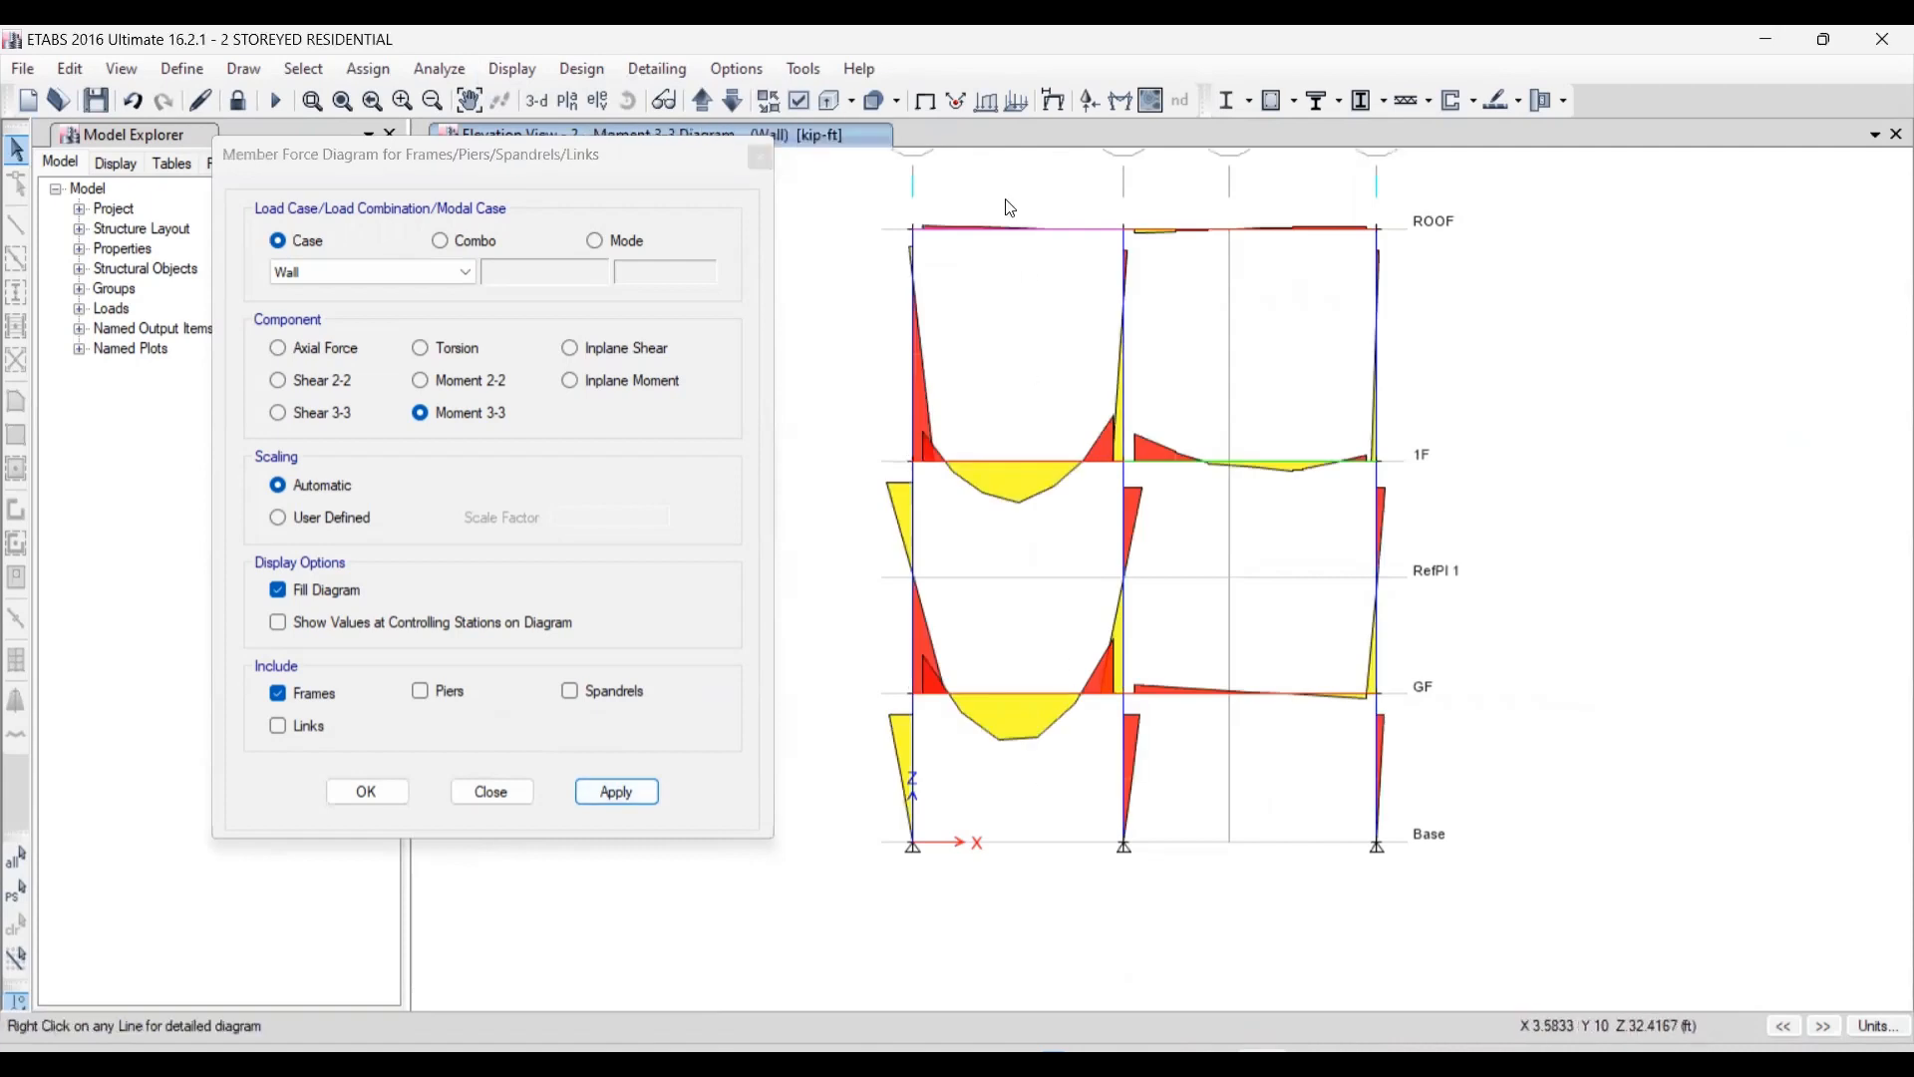
left_click(926, 101)
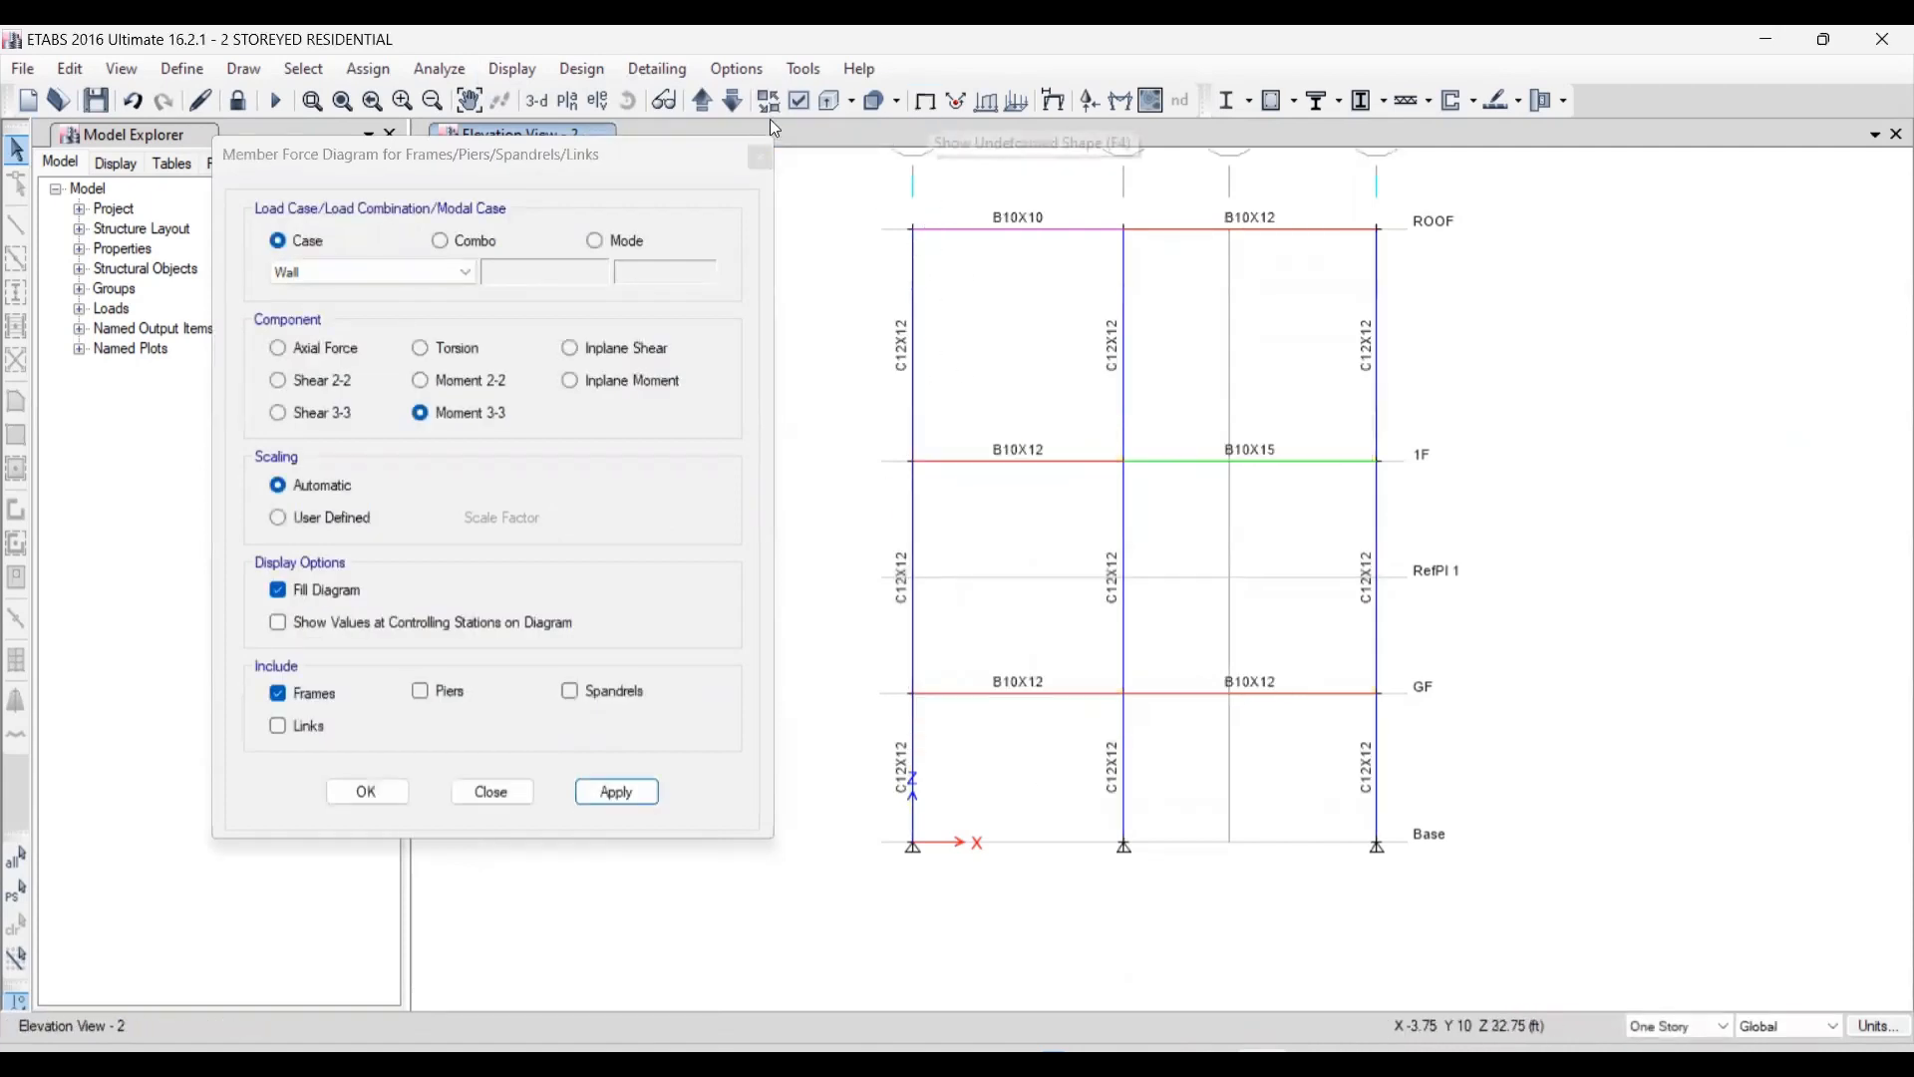
left_click(700, 101)
left_click(617, 791)
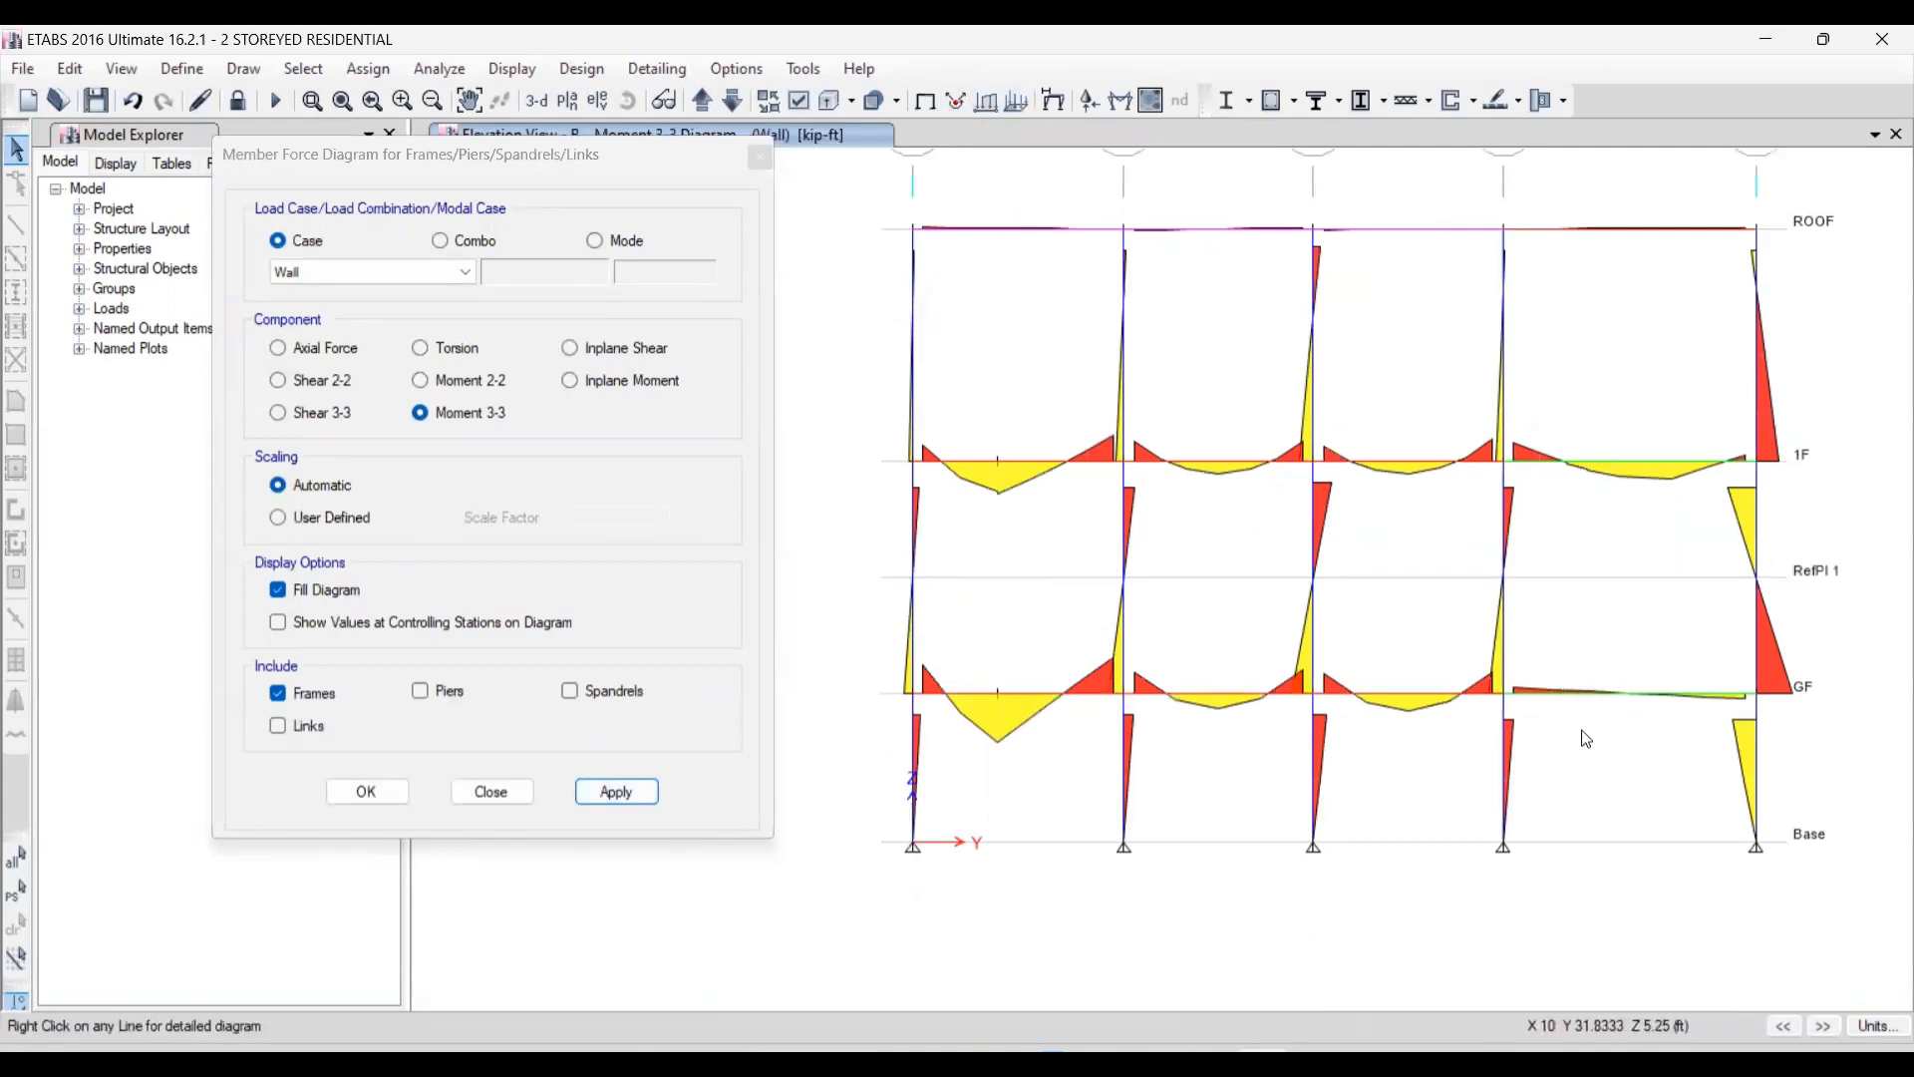
key("F4")
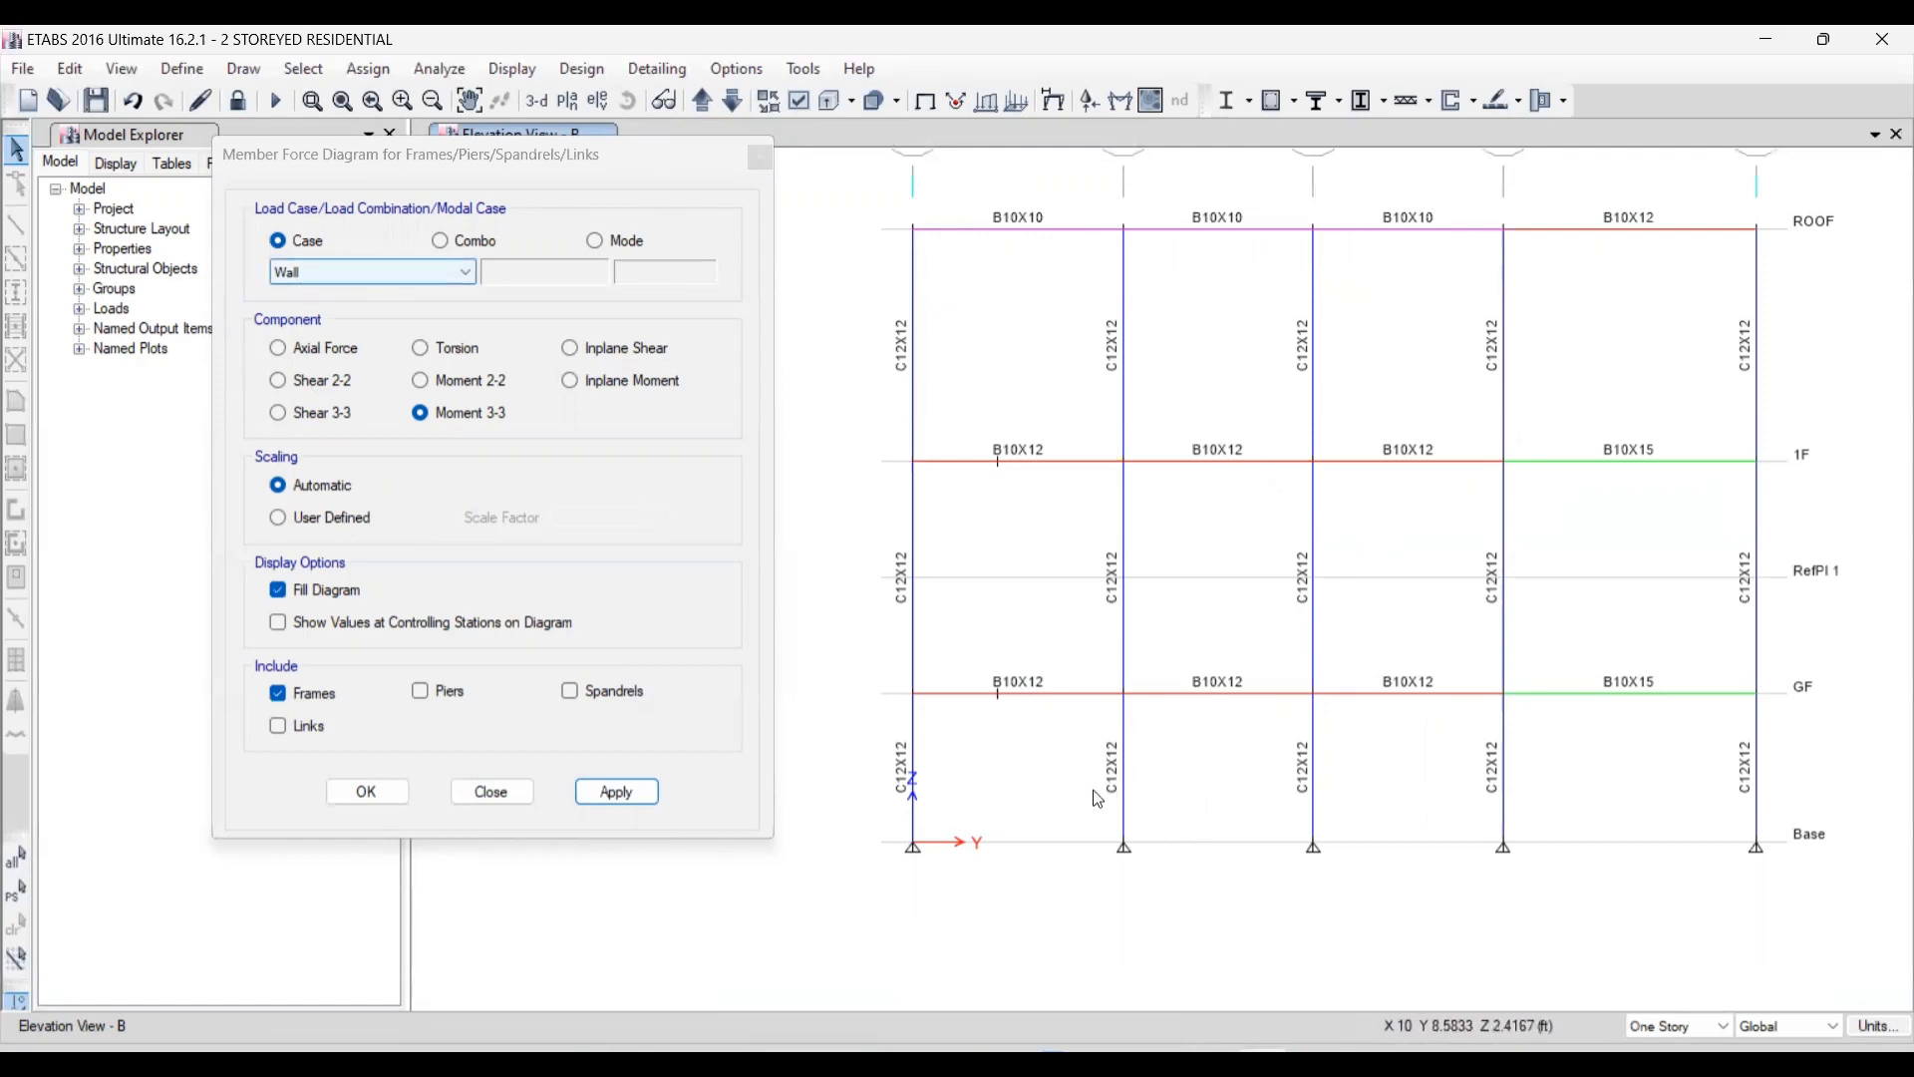
left_click(617, 792)
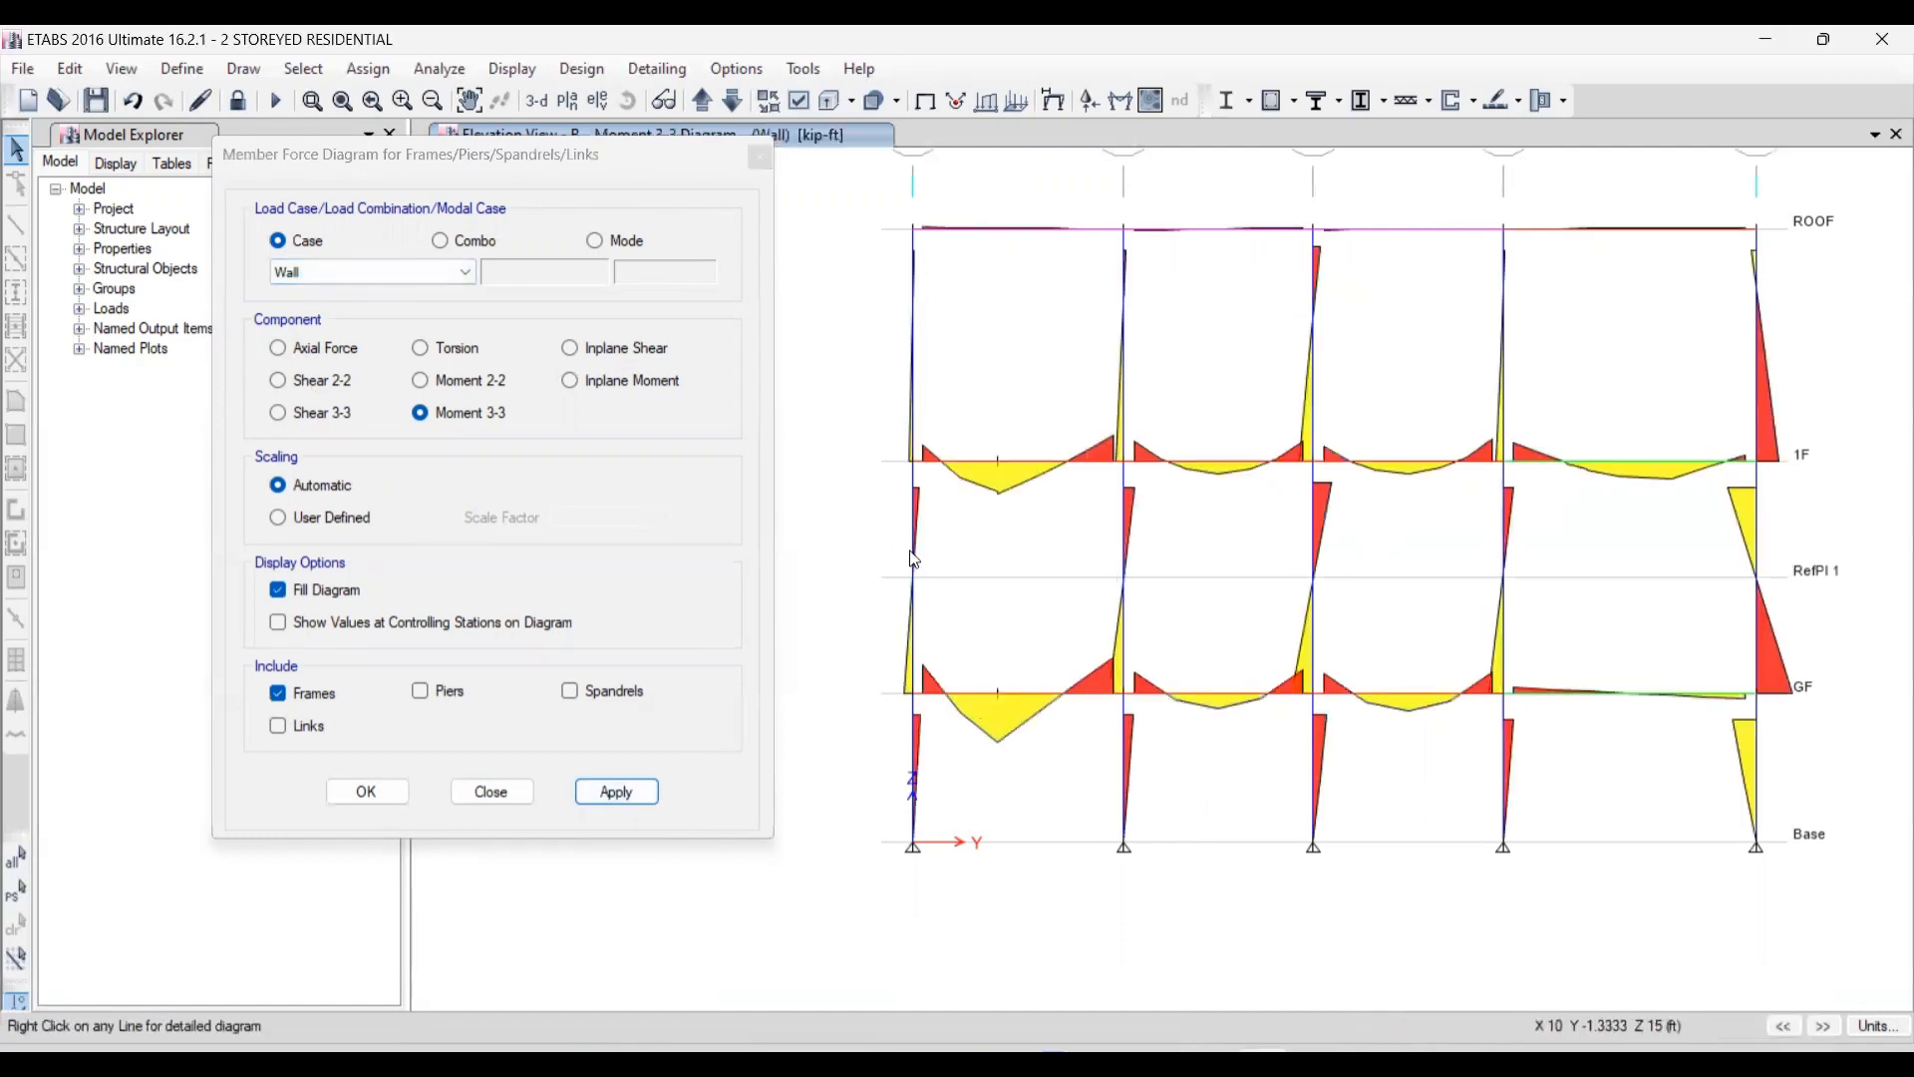
- Examine the detailed Wall forces of elevation B's GF beam between grids 1 and 2, including at 10 ft, and redisplay the elevation's moment diagram
right_click(1019, 686)
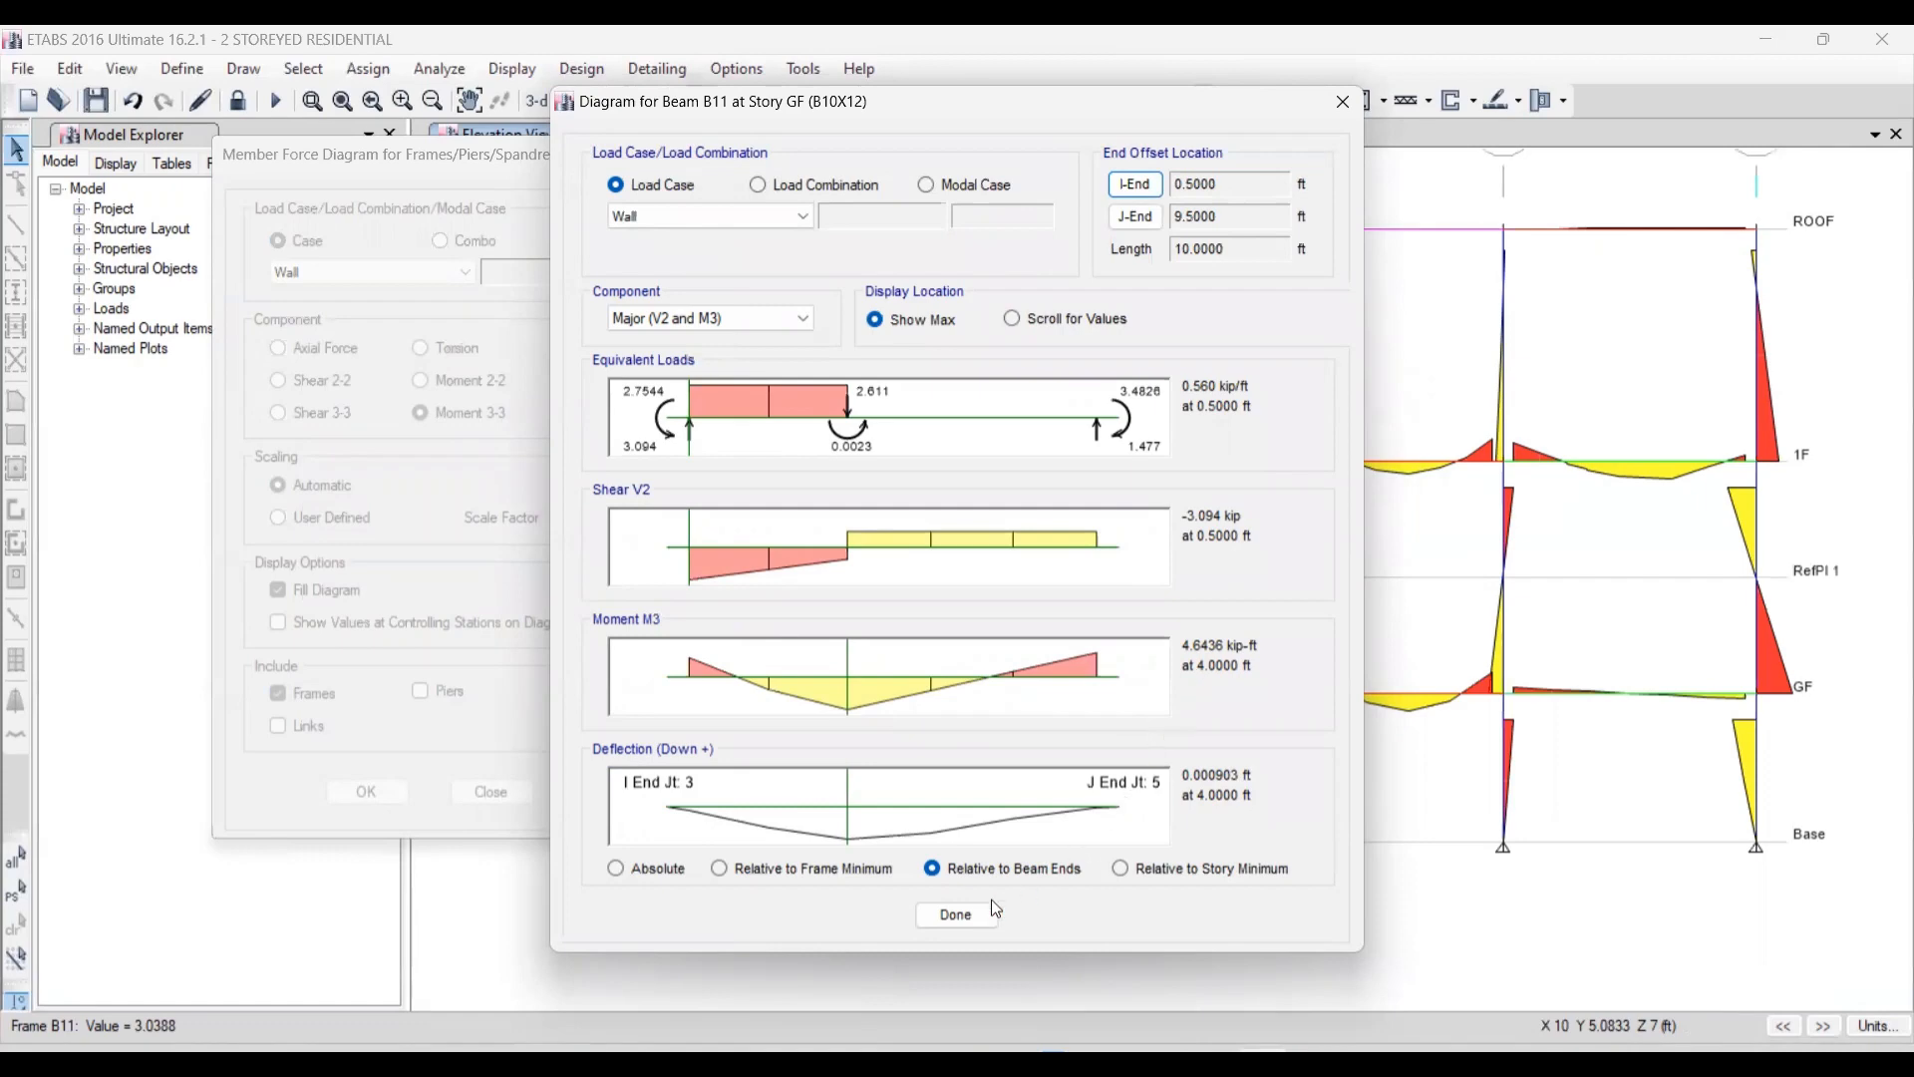
left_click(966, 909)
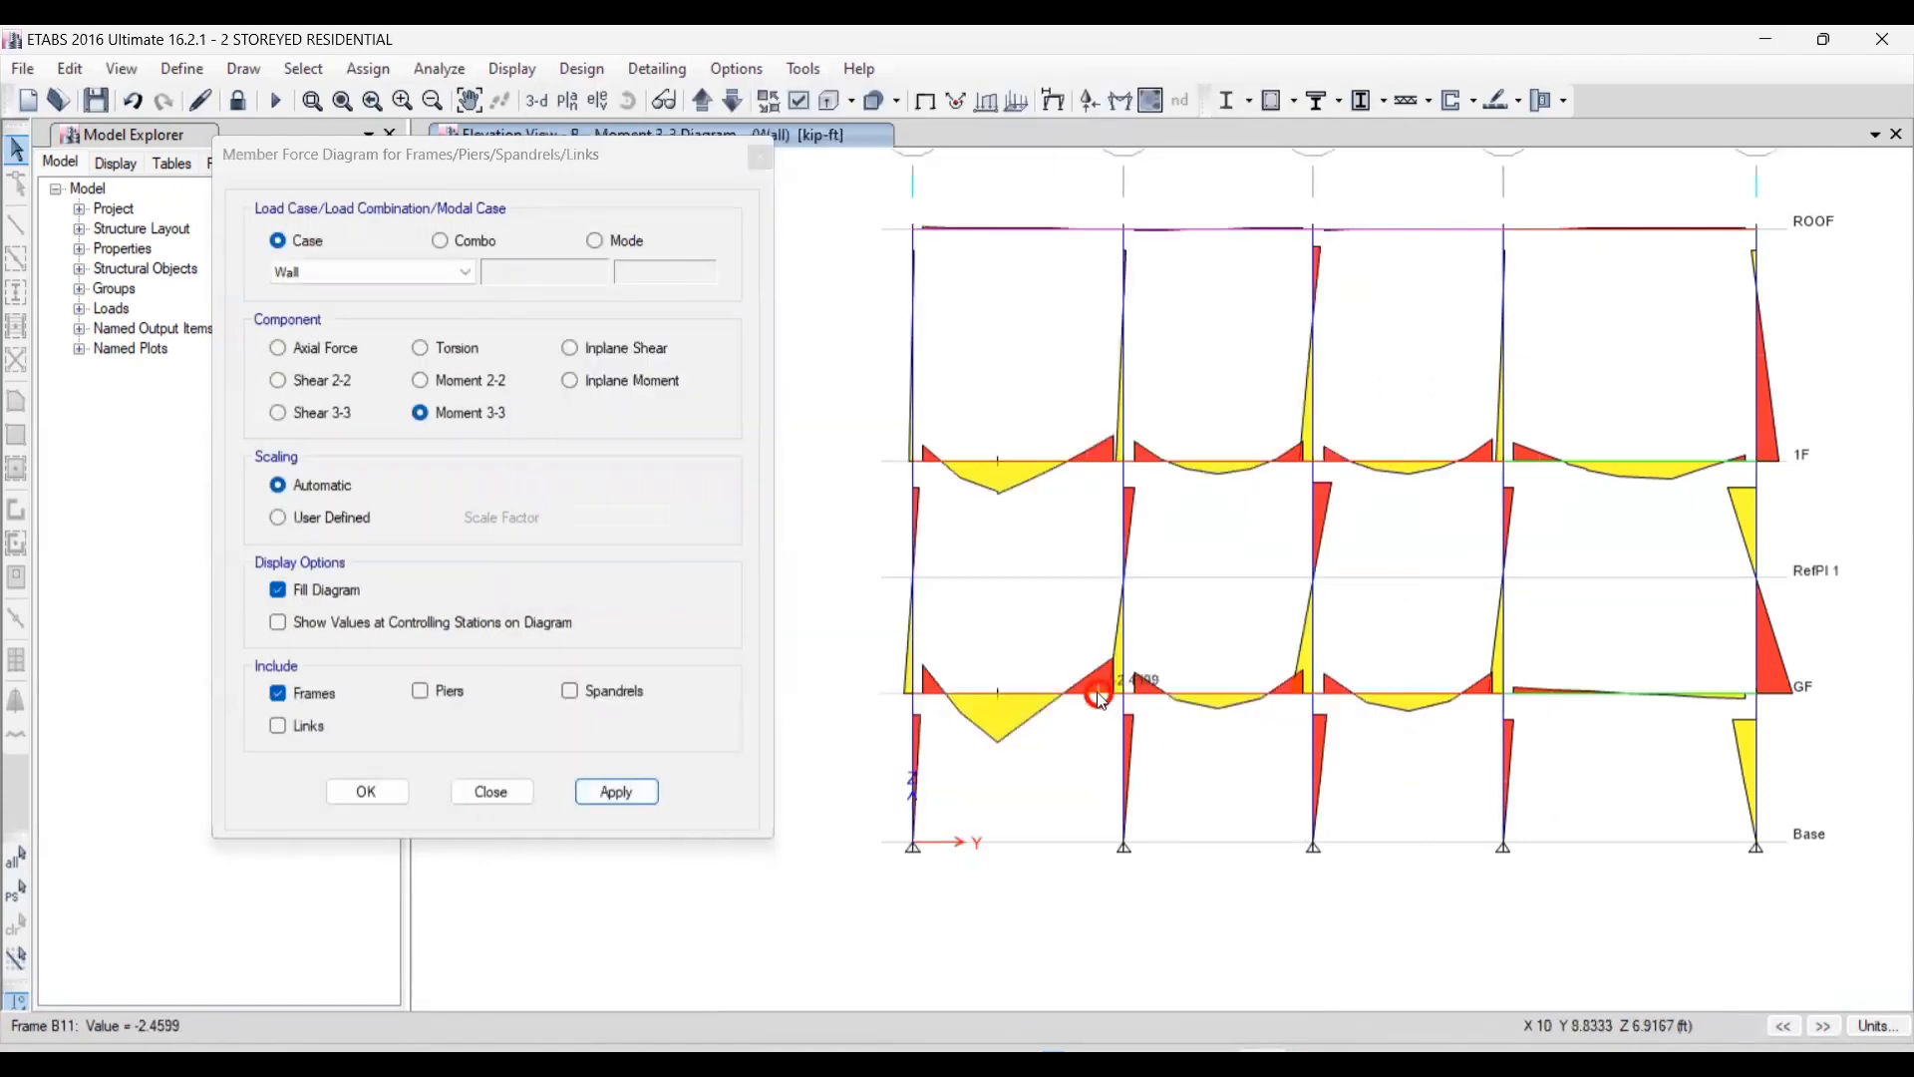
right_click(1101, 698)
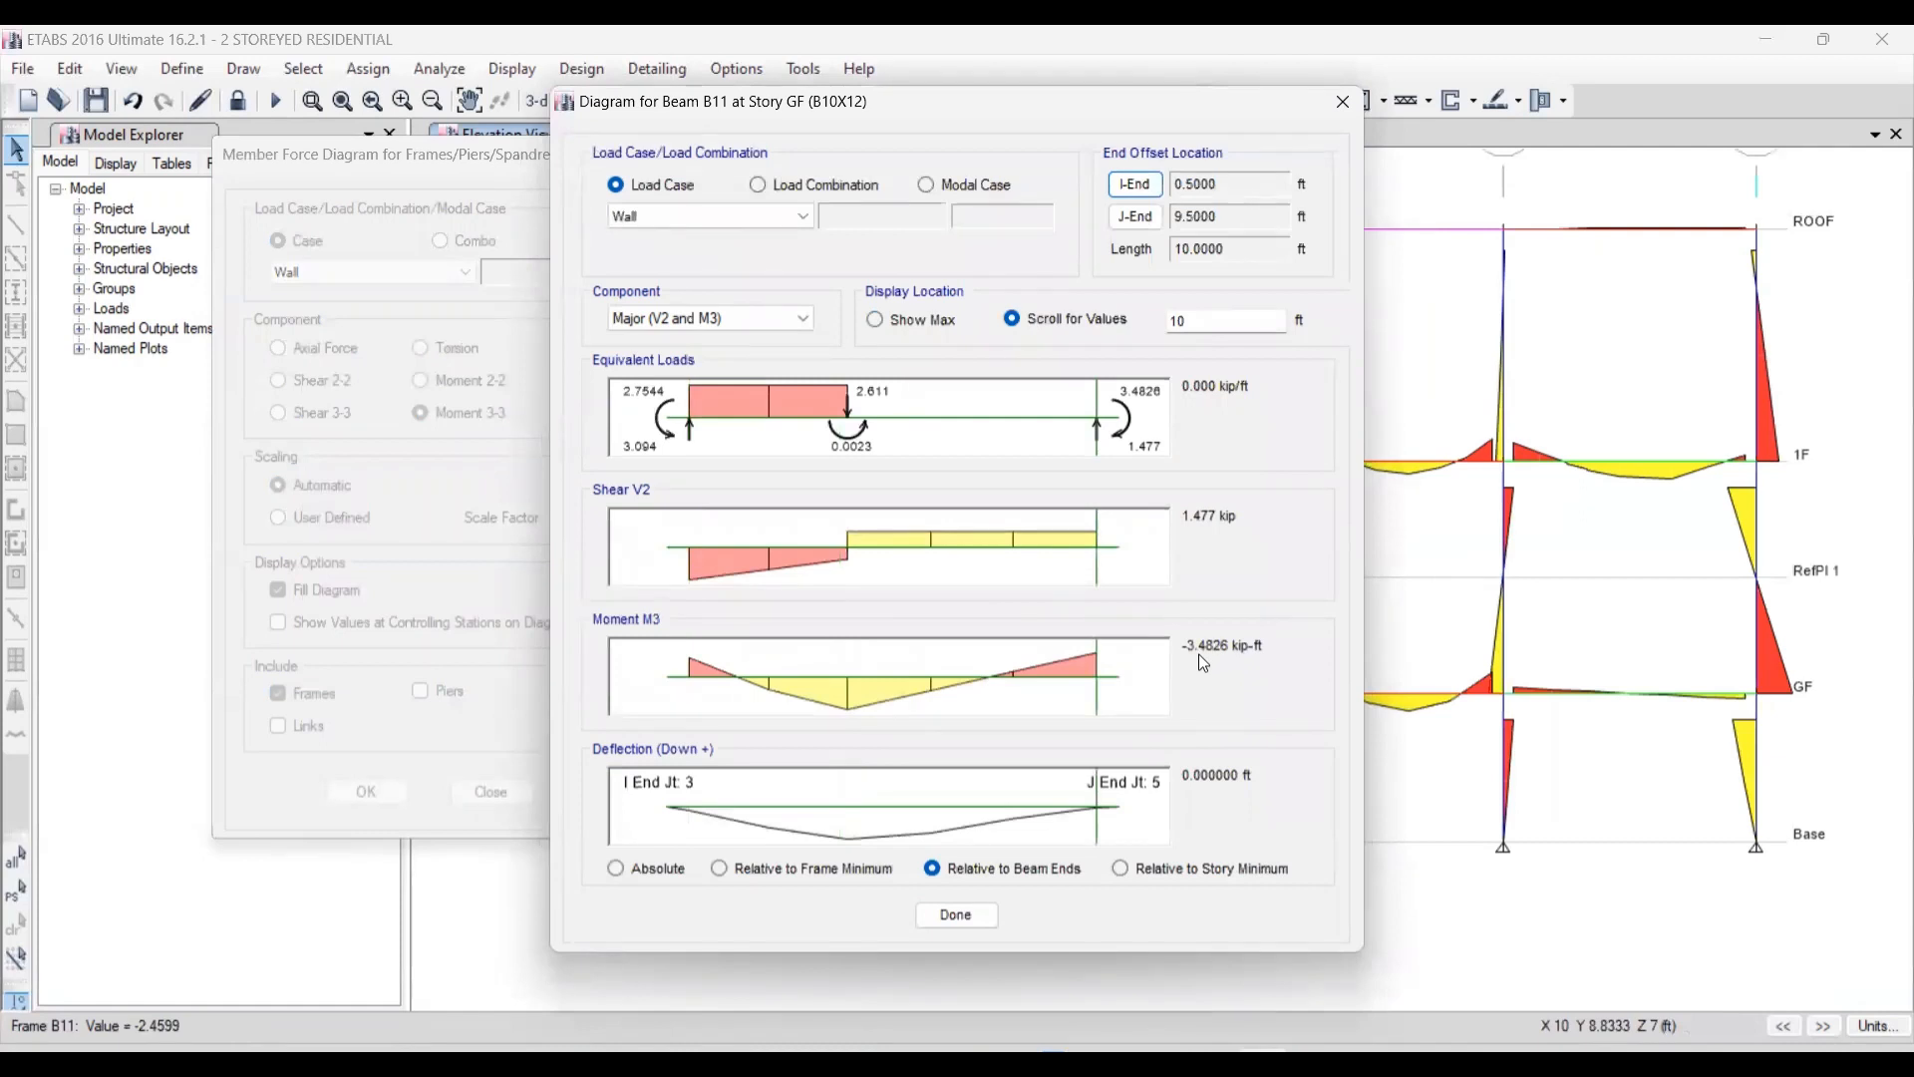
left_click(956, 914)
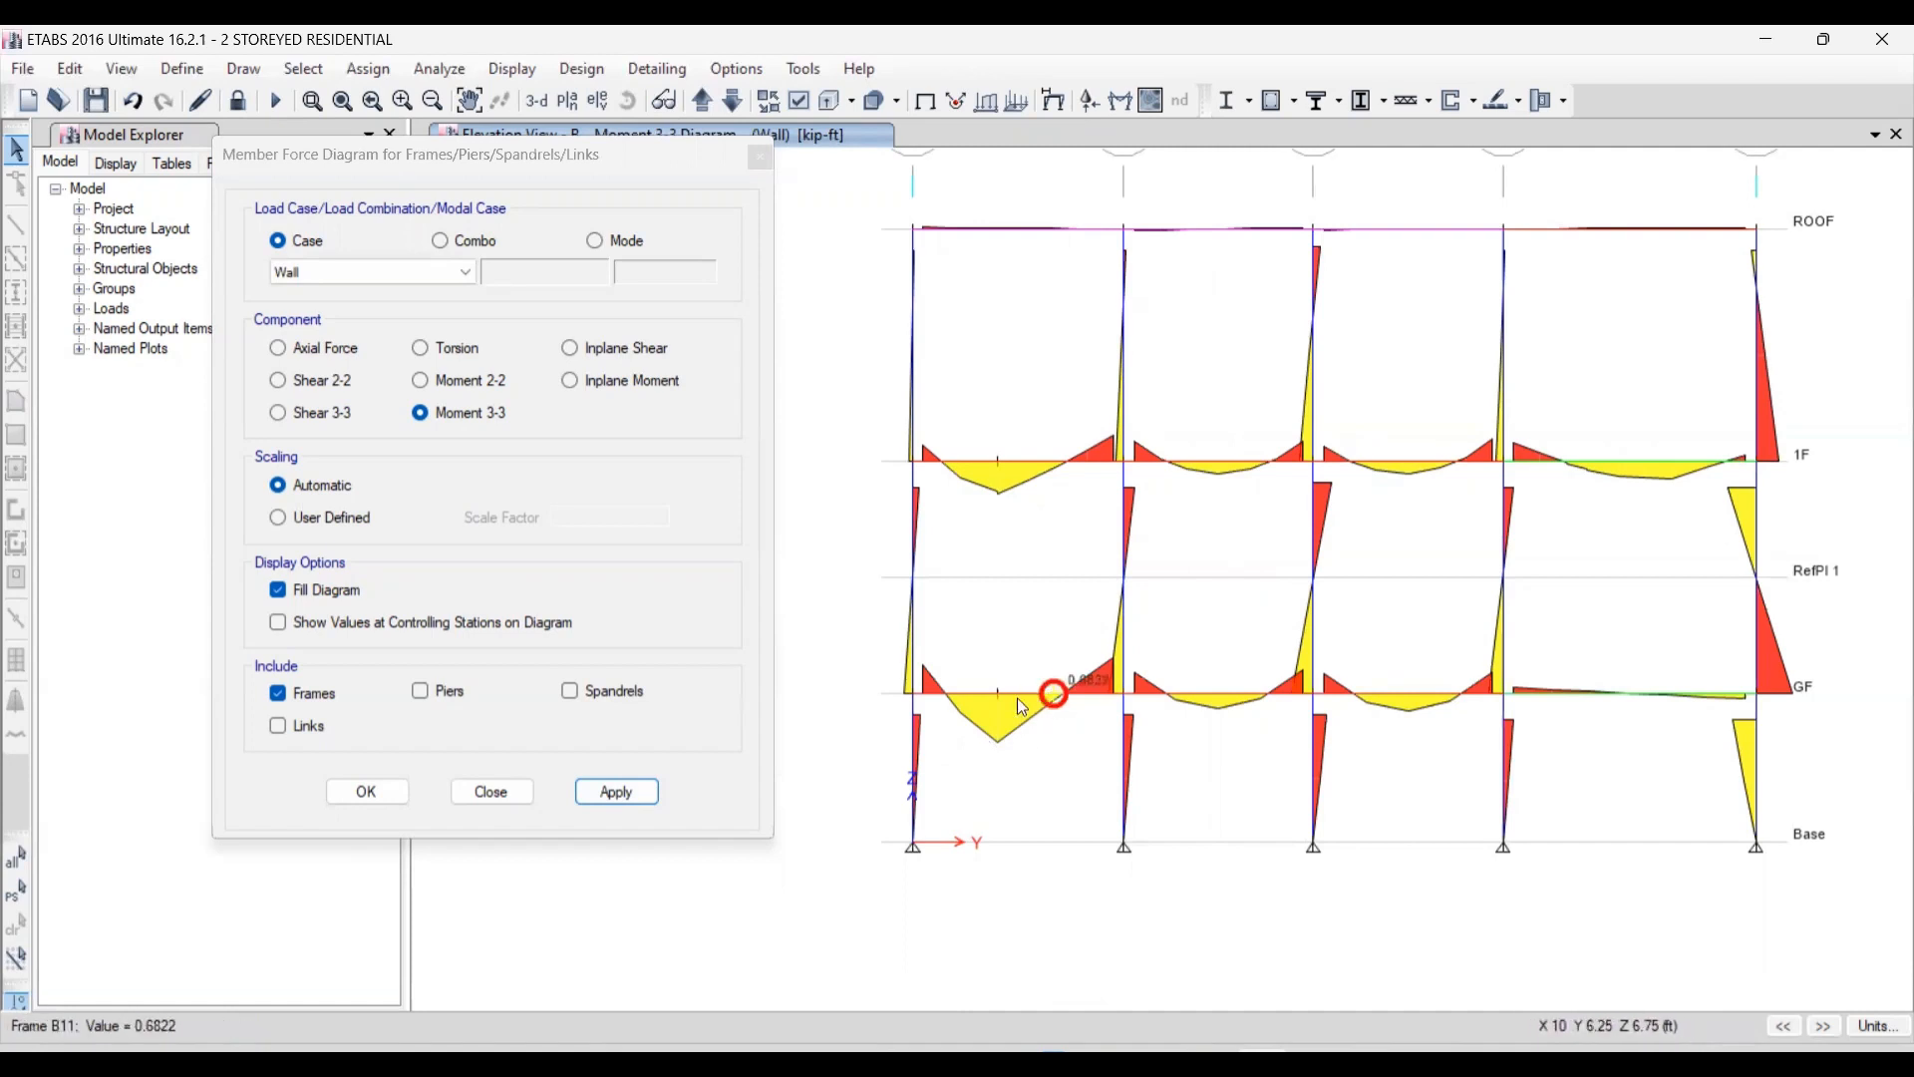
mouse_move(1016, 690)
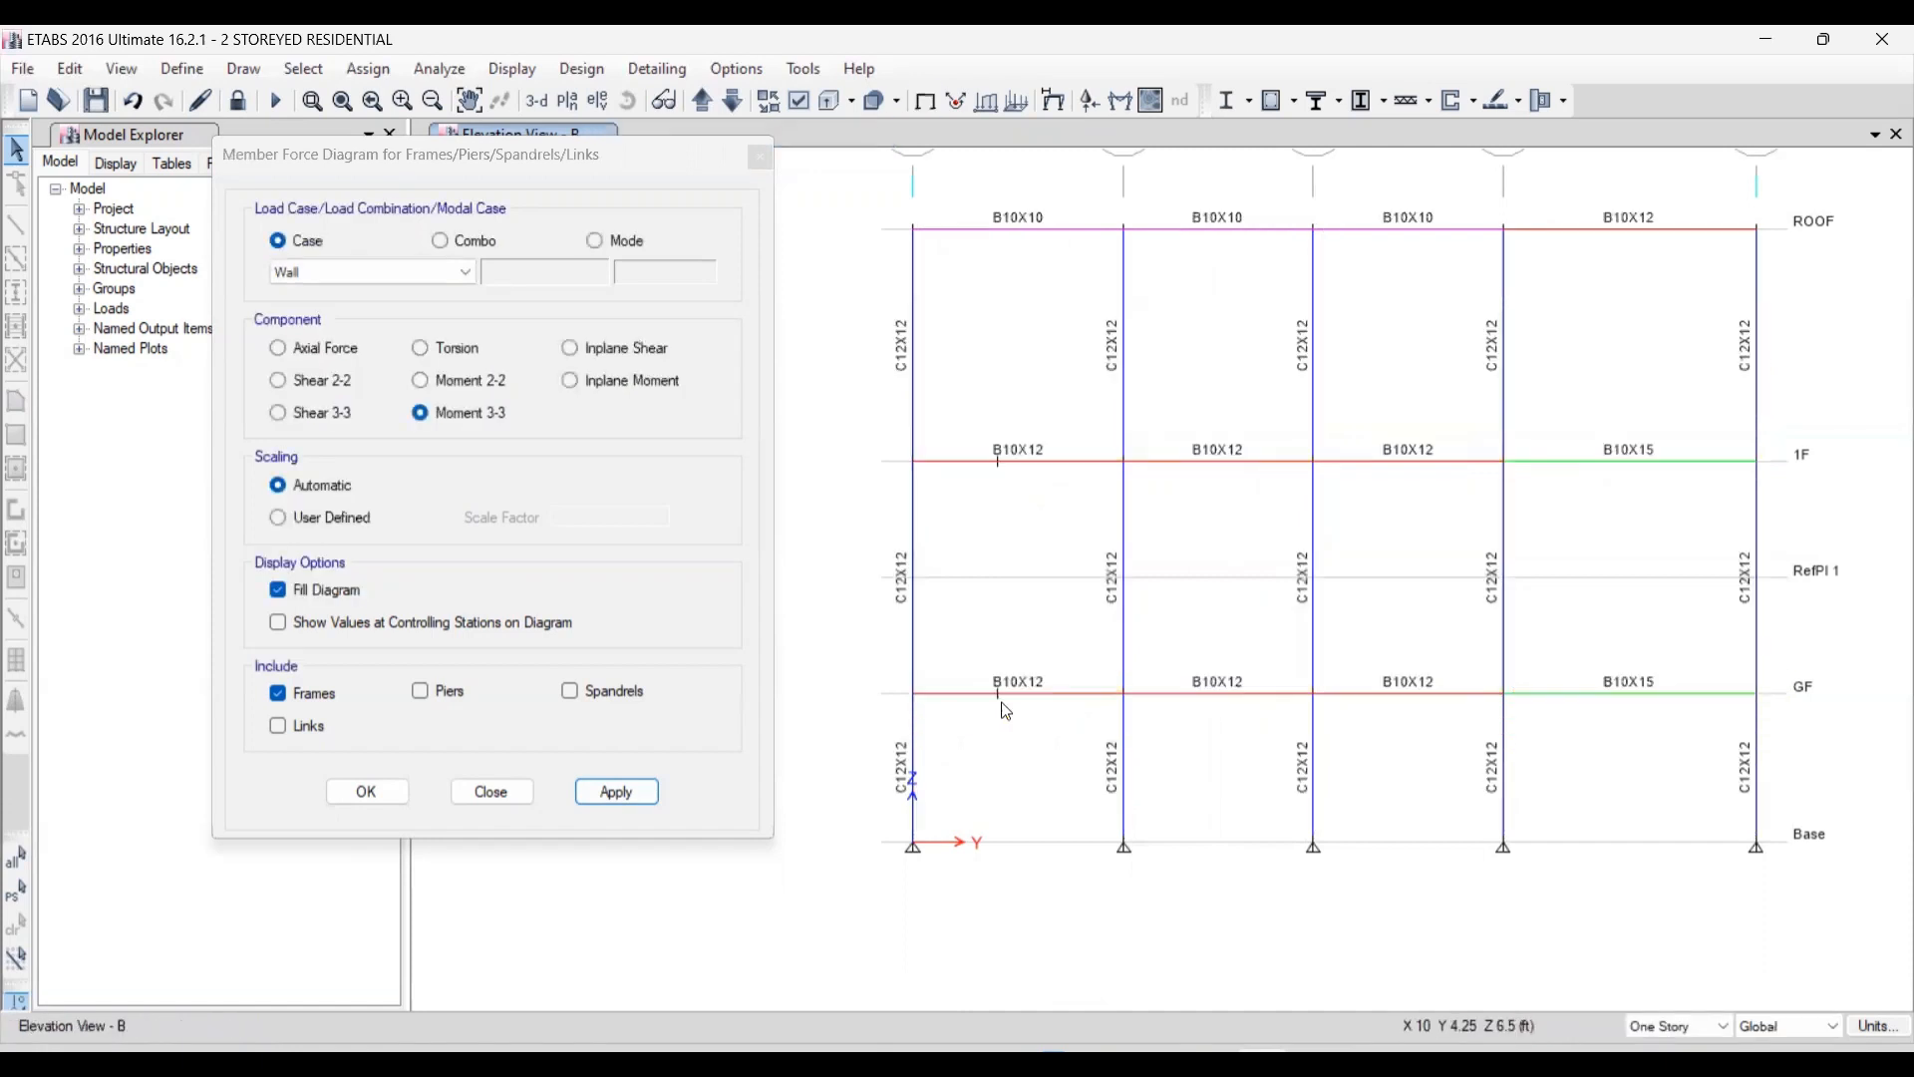
left_click(617, 792)
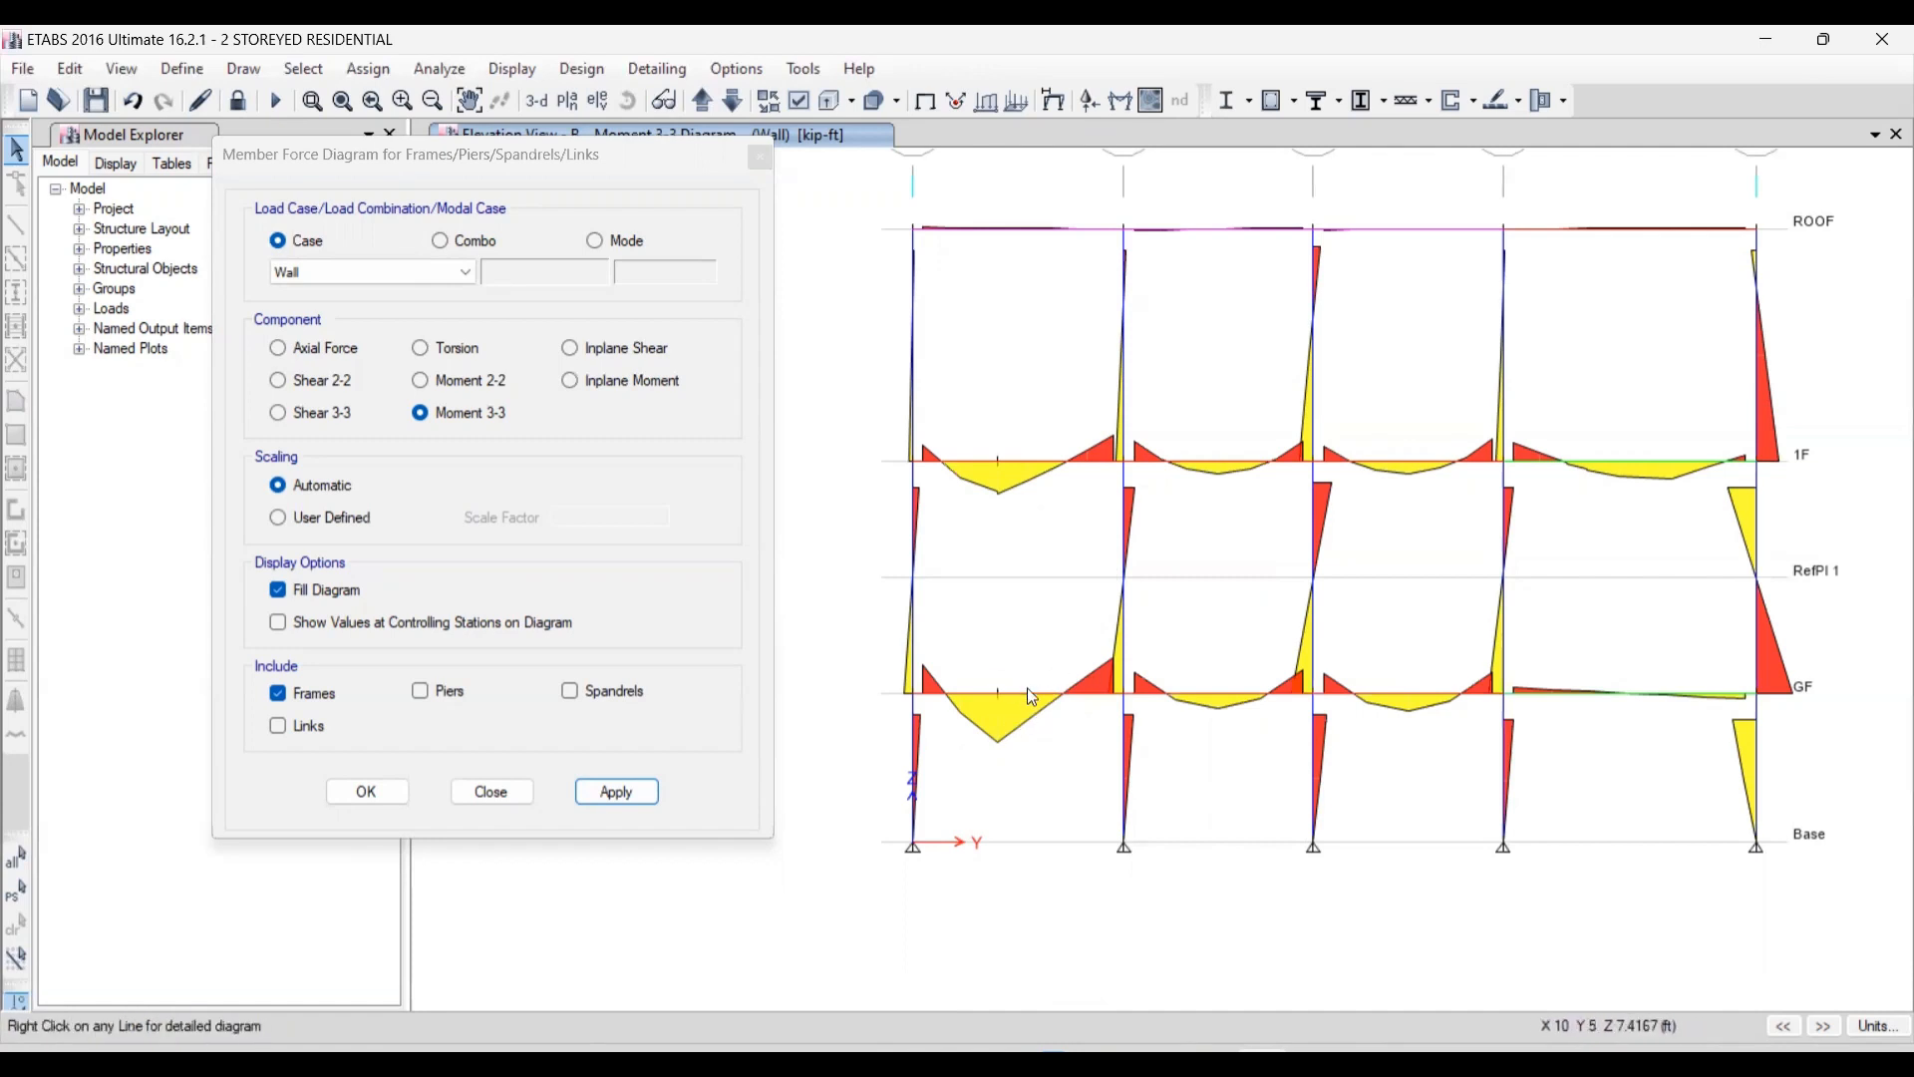
mouse_move(1014, 701)
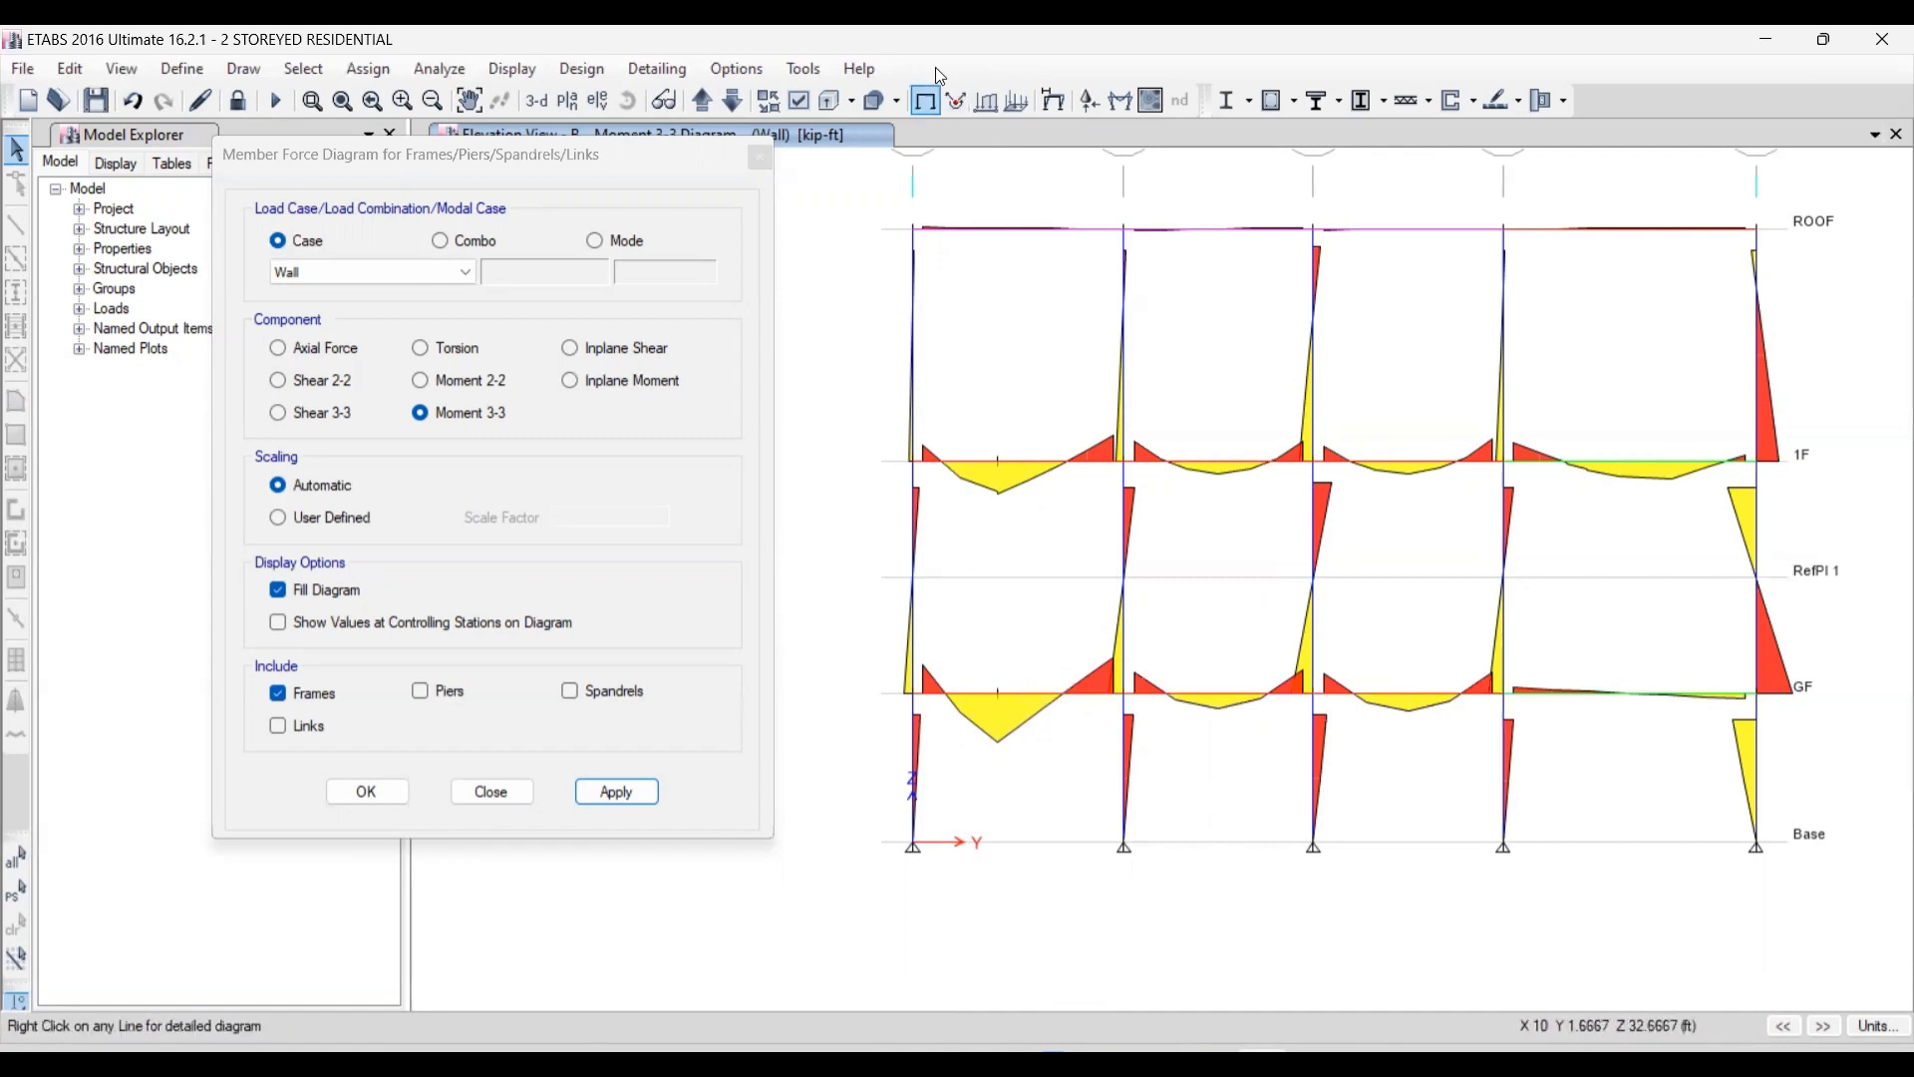
- Show the undeformed elevation B with the frame span loads of load pattern Wall, including joint loads and loading values
left_click(927, 98)
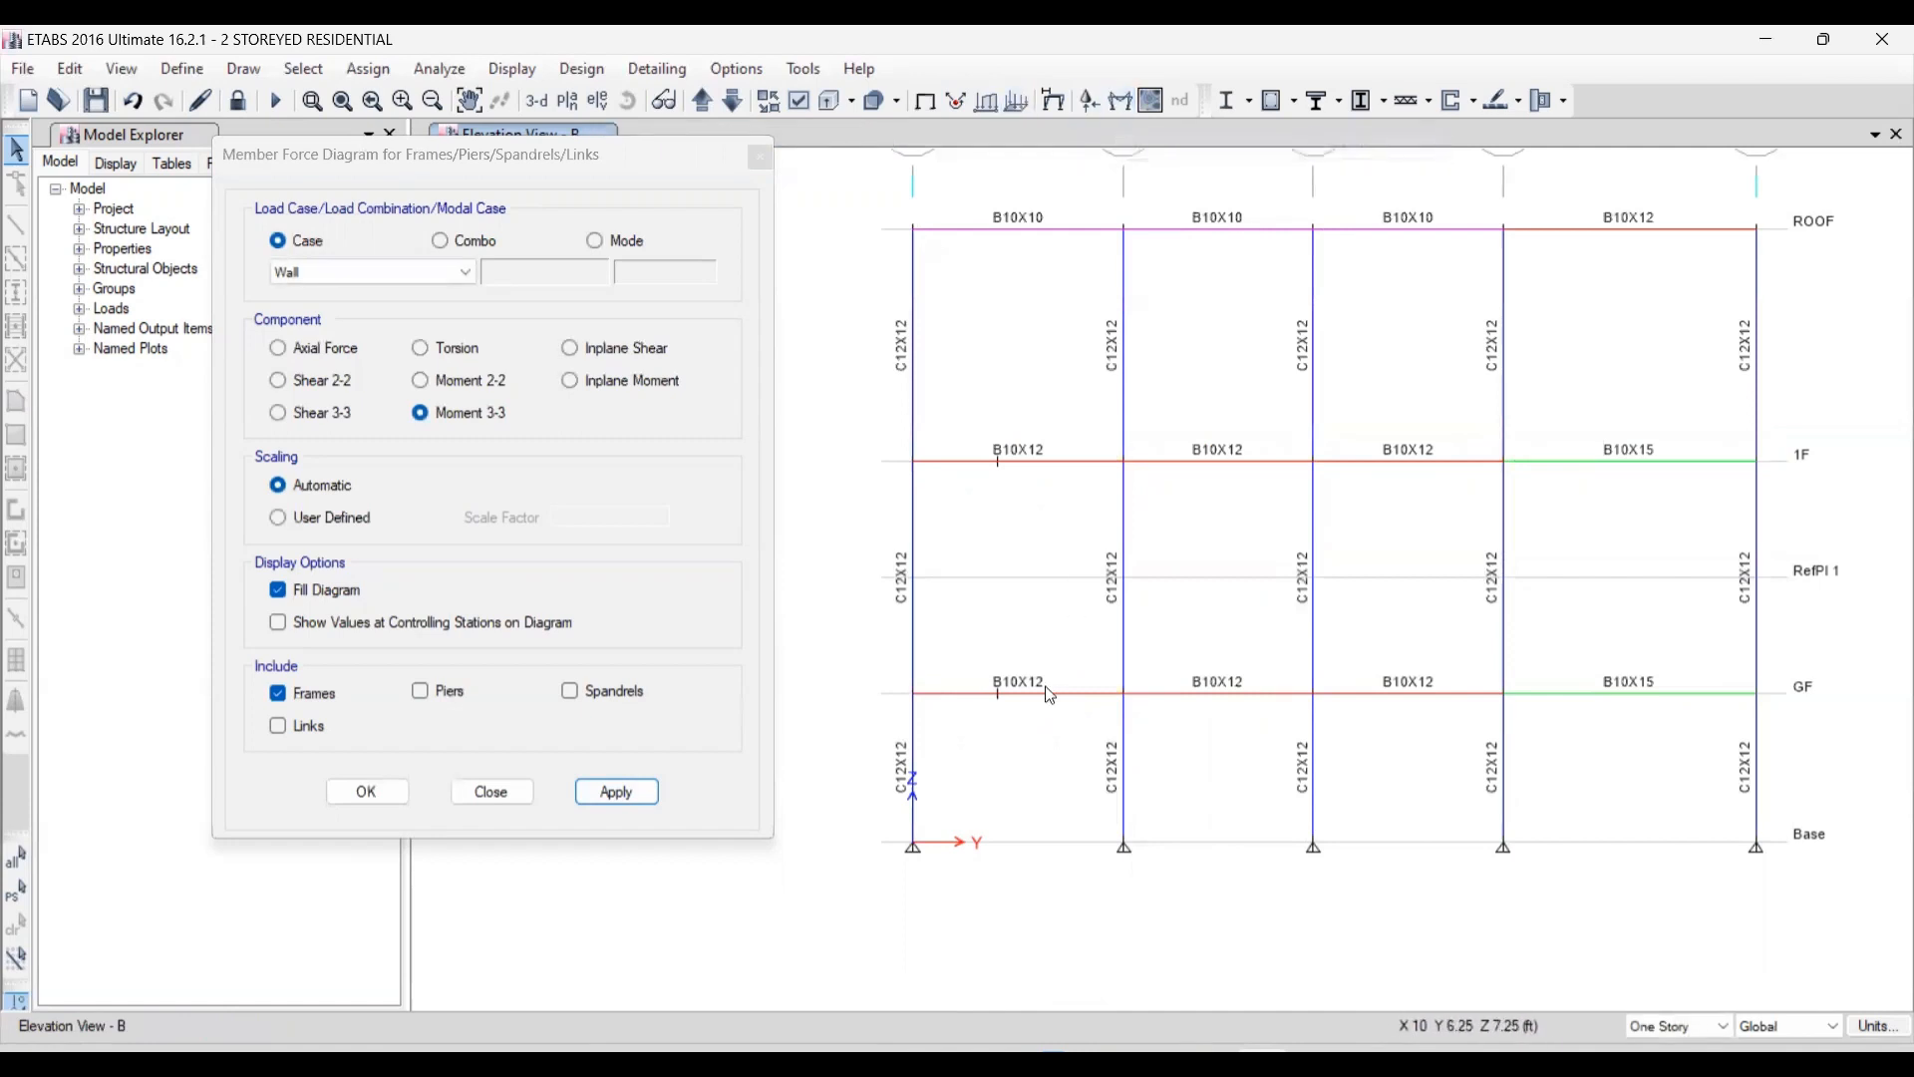
left_click(513, 69)
mouse_move(731, 137)
left_click(862, 177)
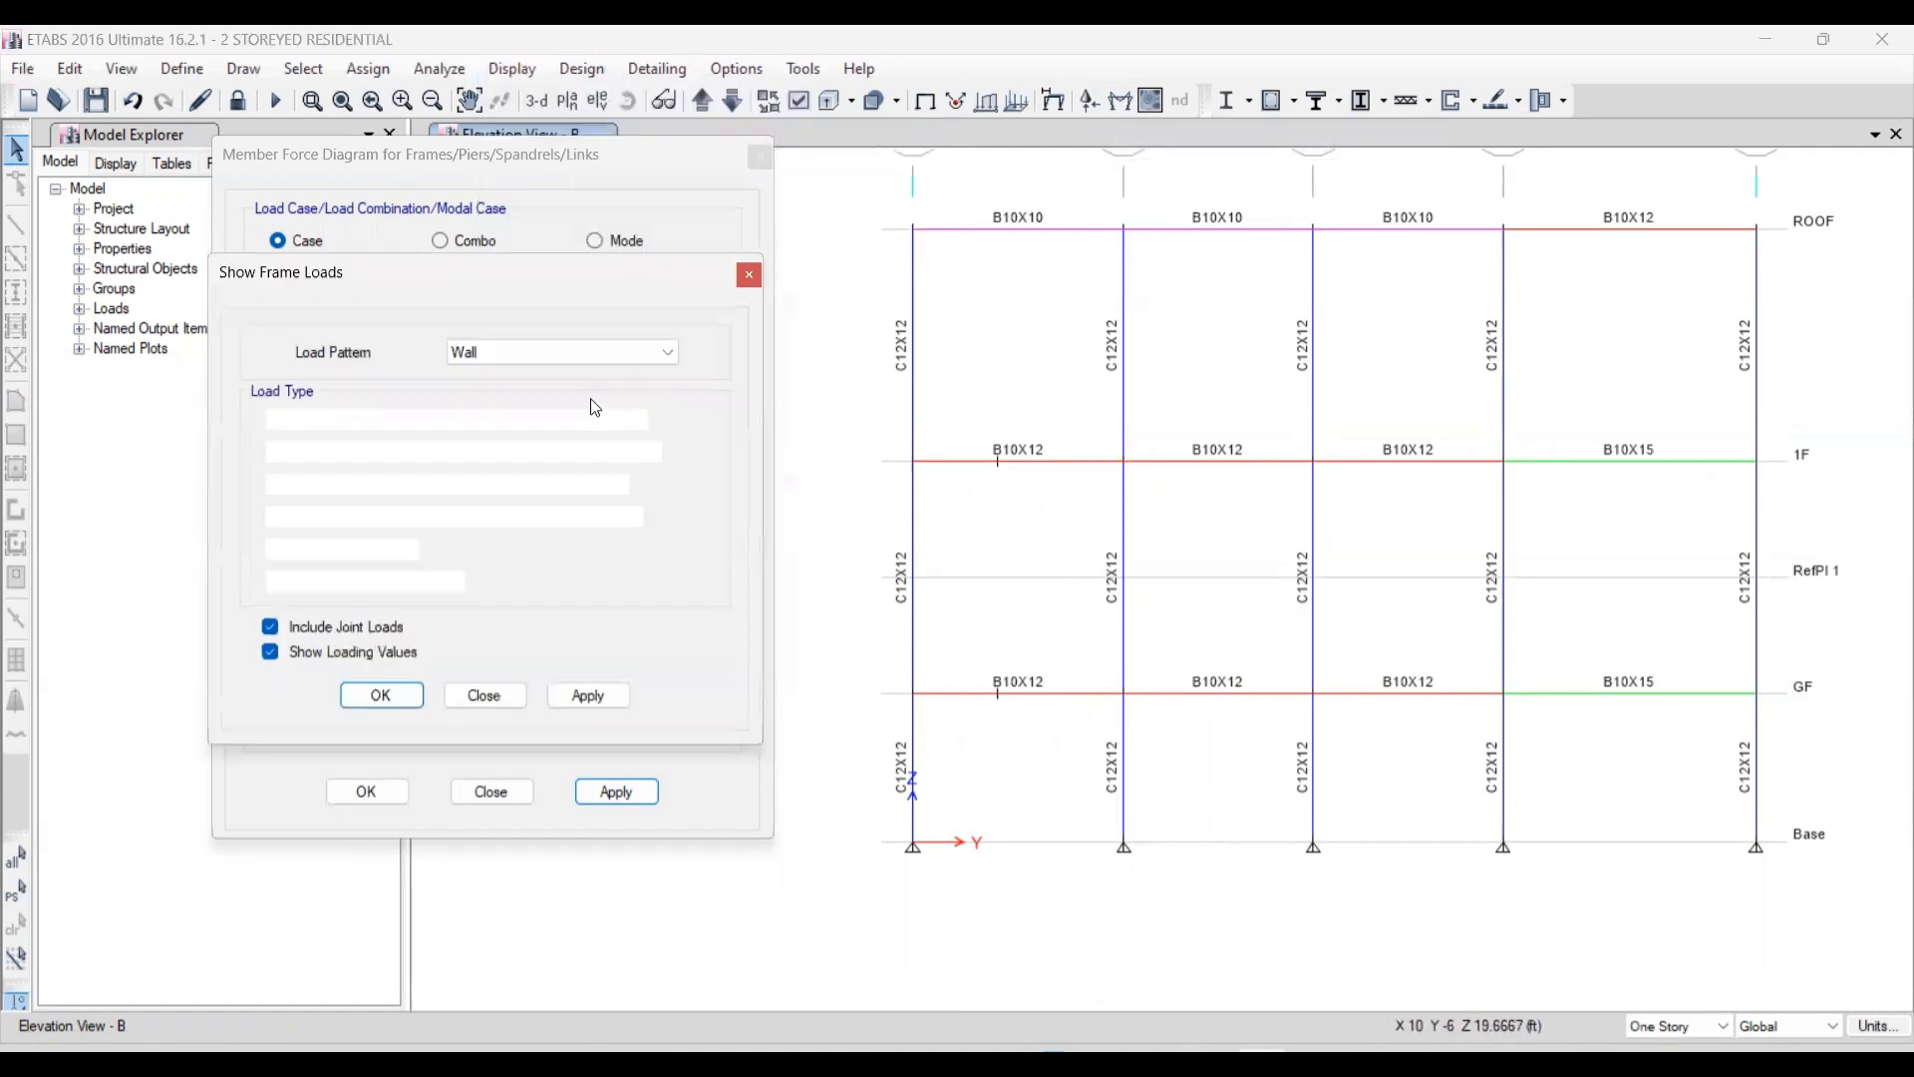
left_click(575, 698)
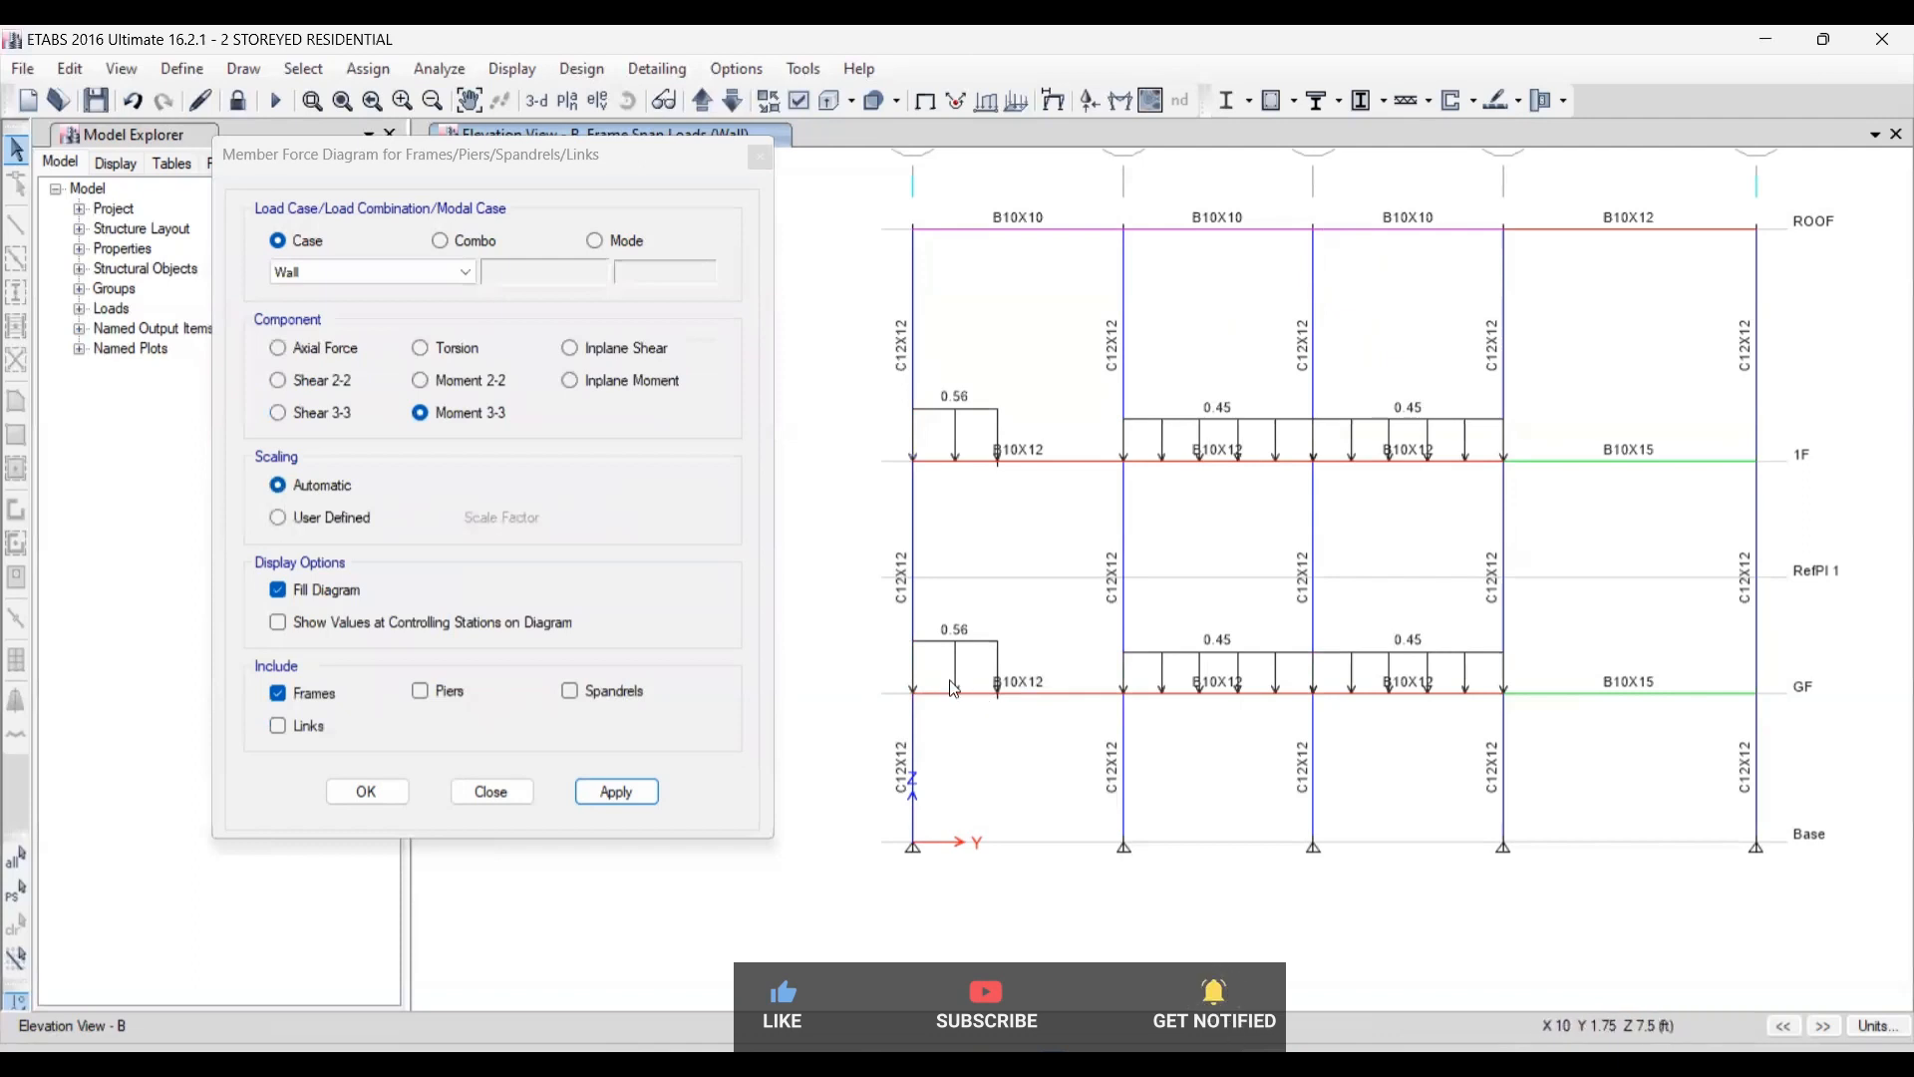
- Display the plan view of story GF with the Wall frame span loads
left_click(568, 101)
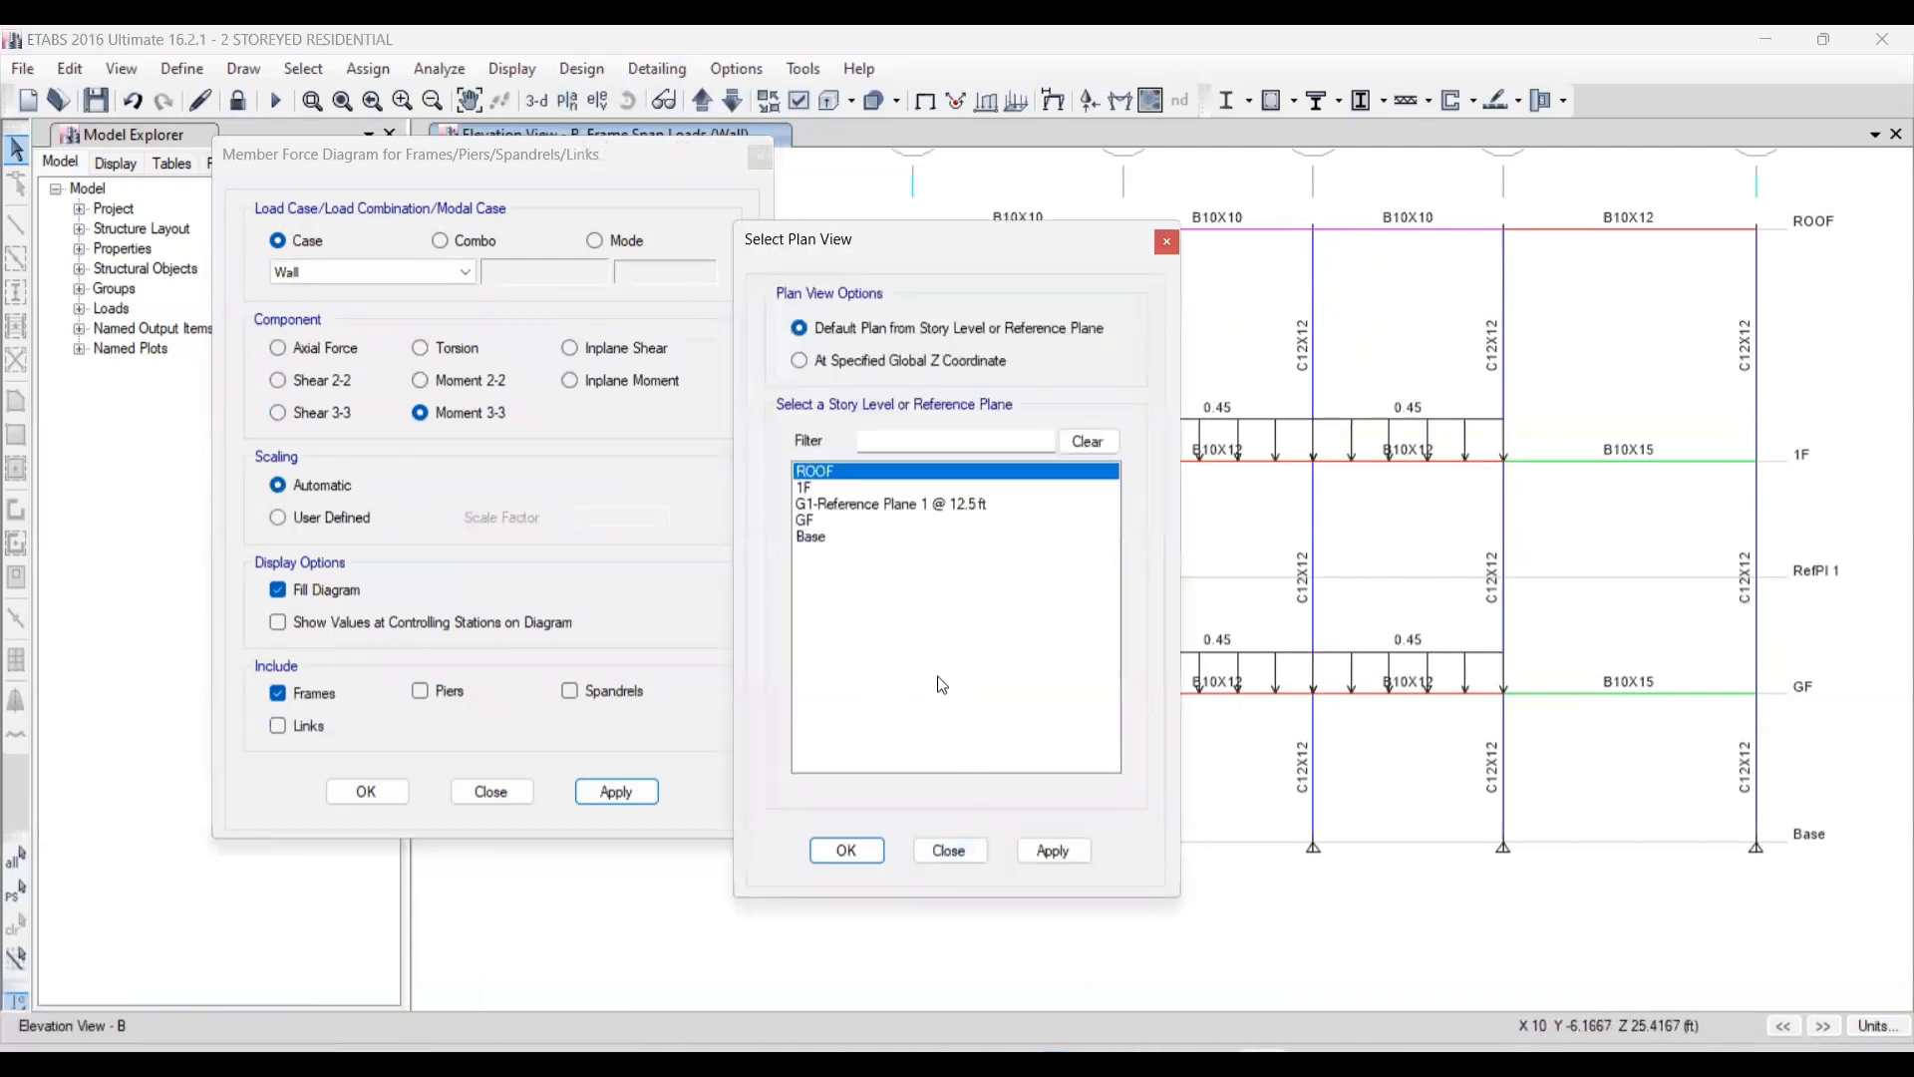
left_click(948, 850)
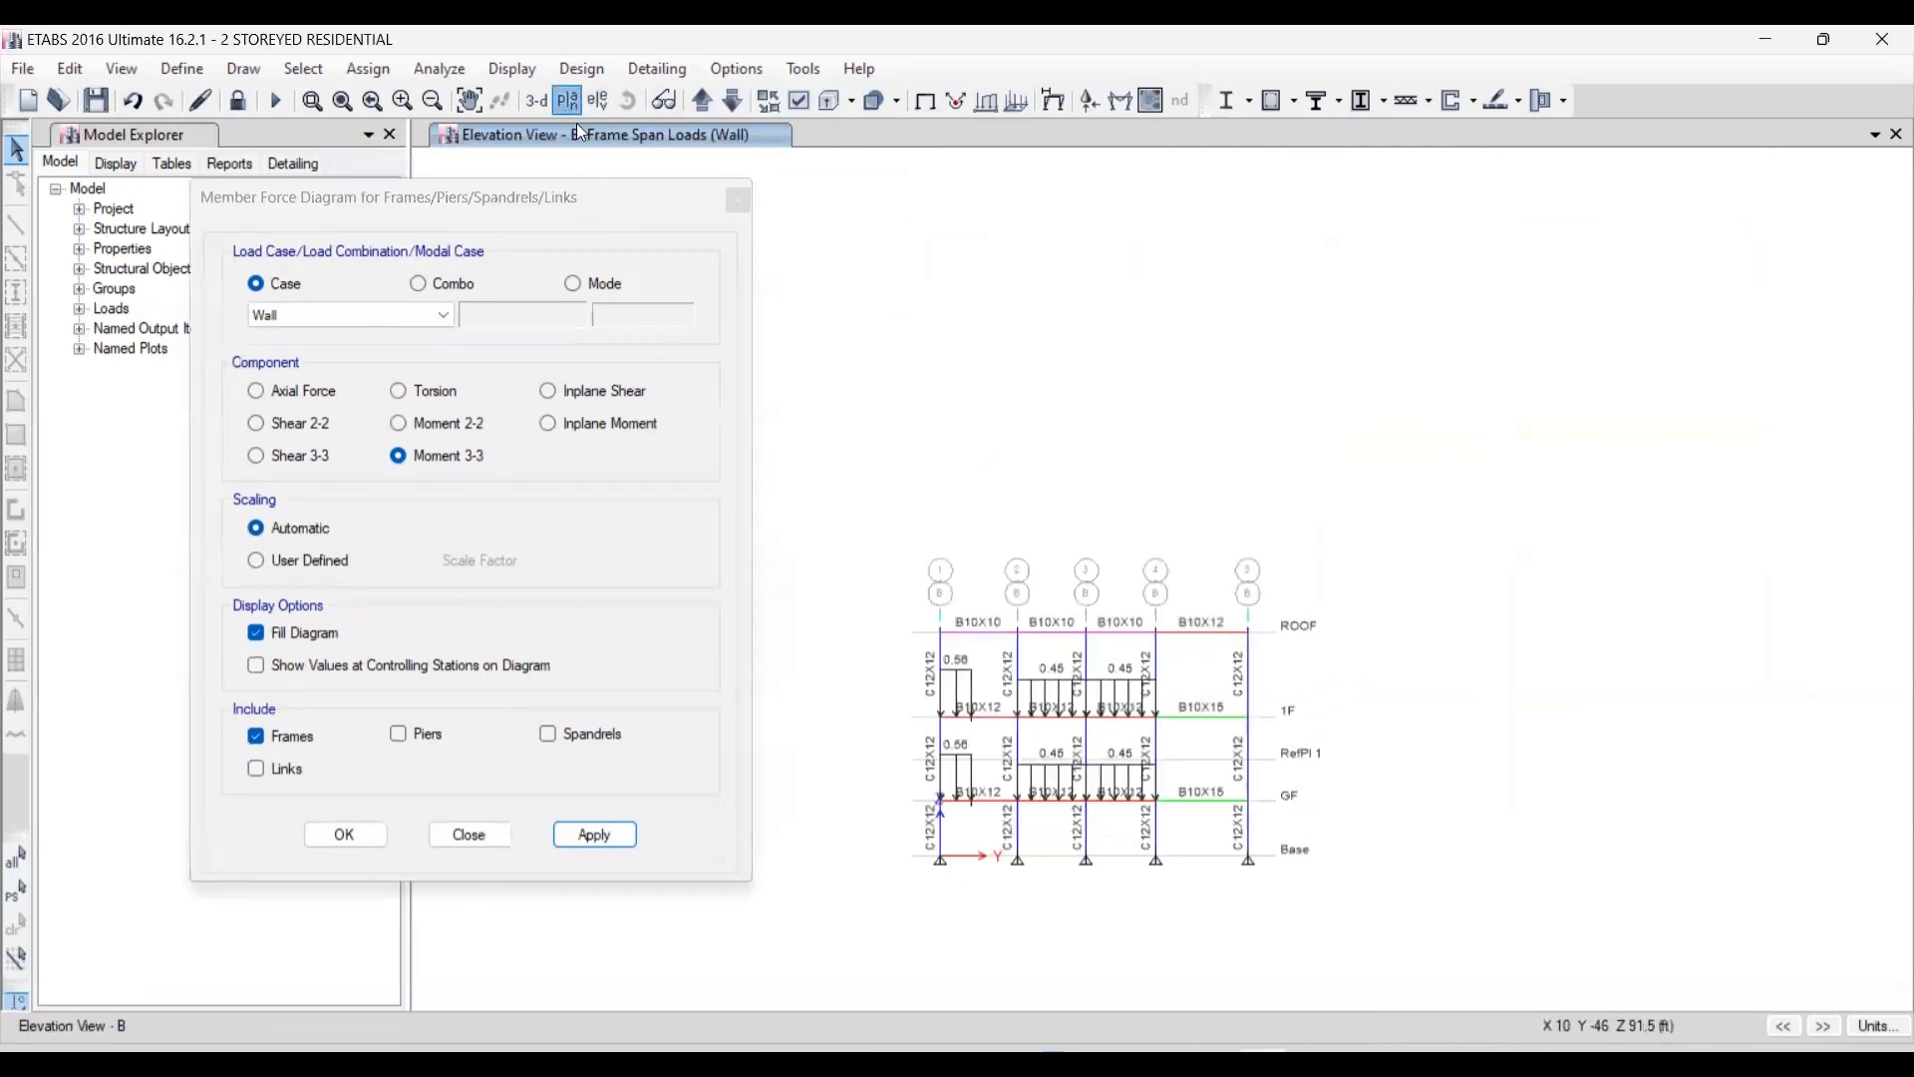
left_click(568, 101)
left_click(808, 521)
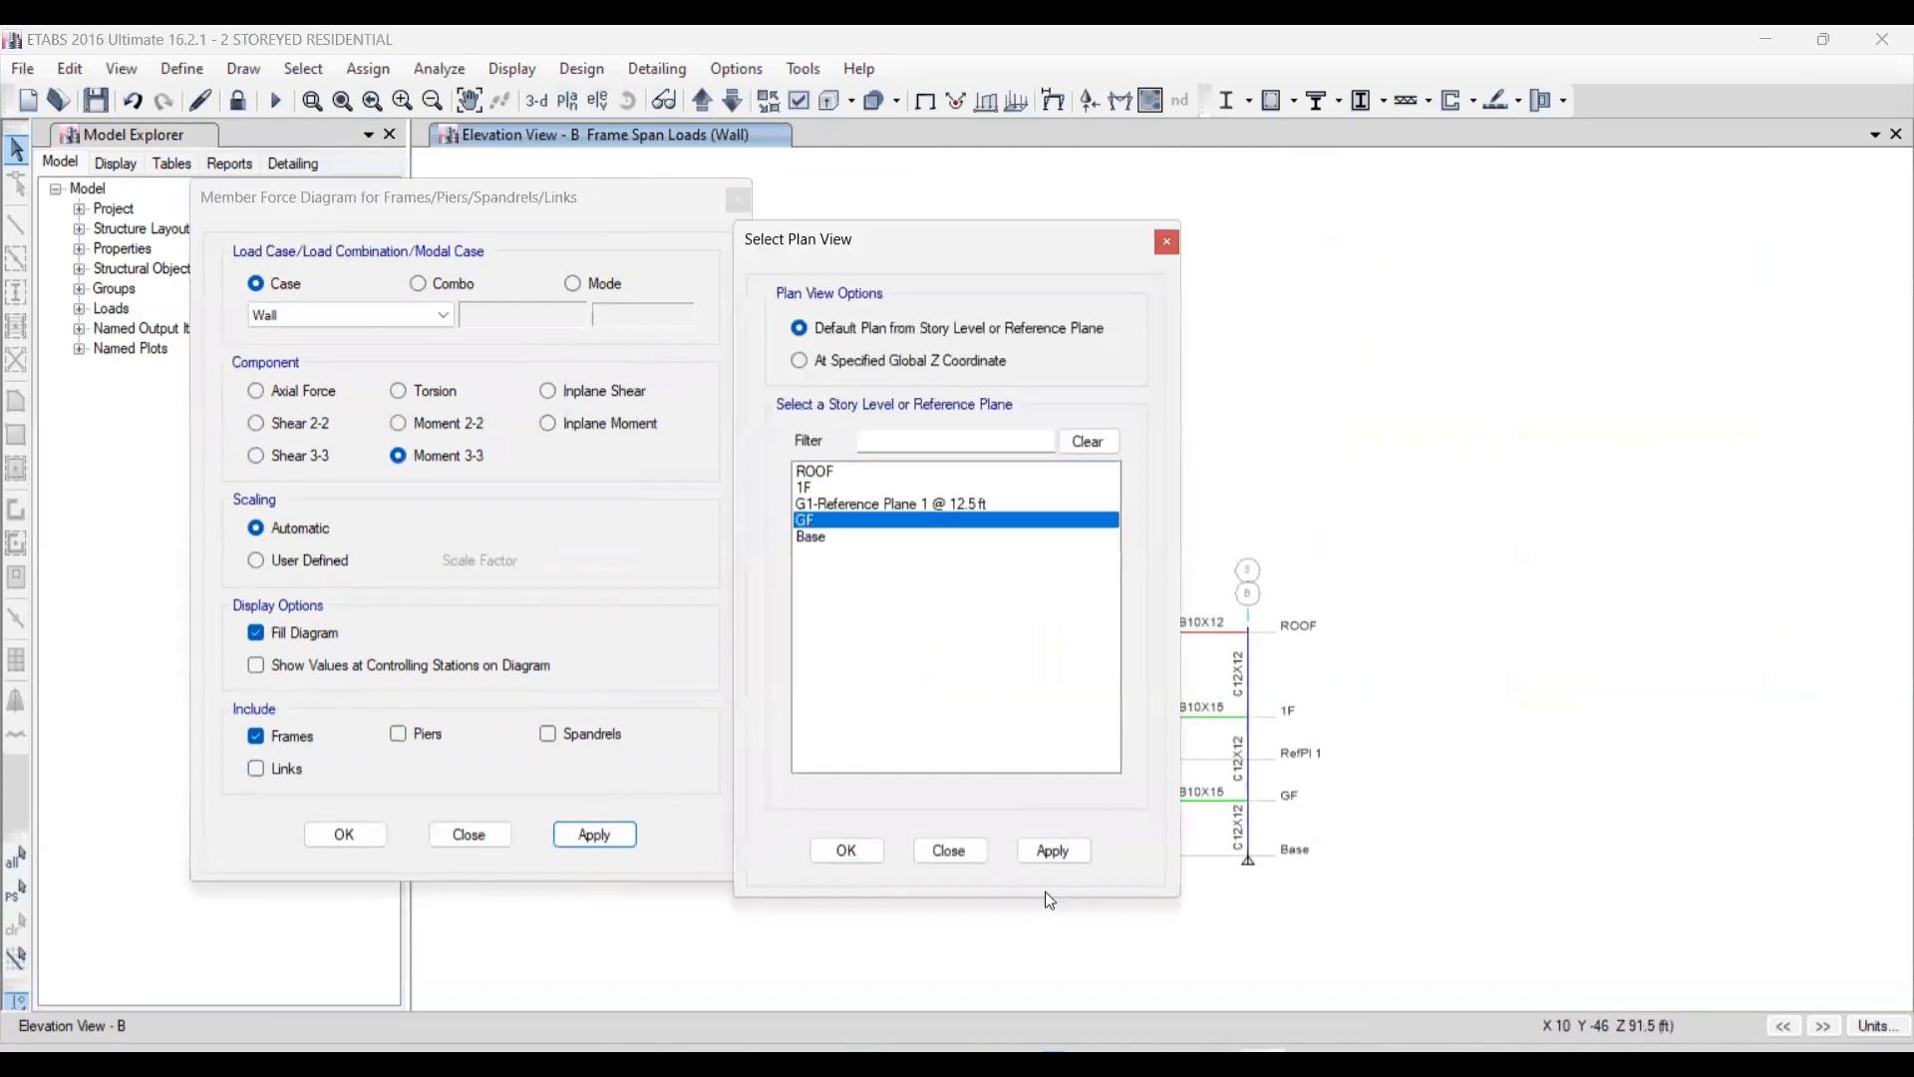
left_click(960, 853)
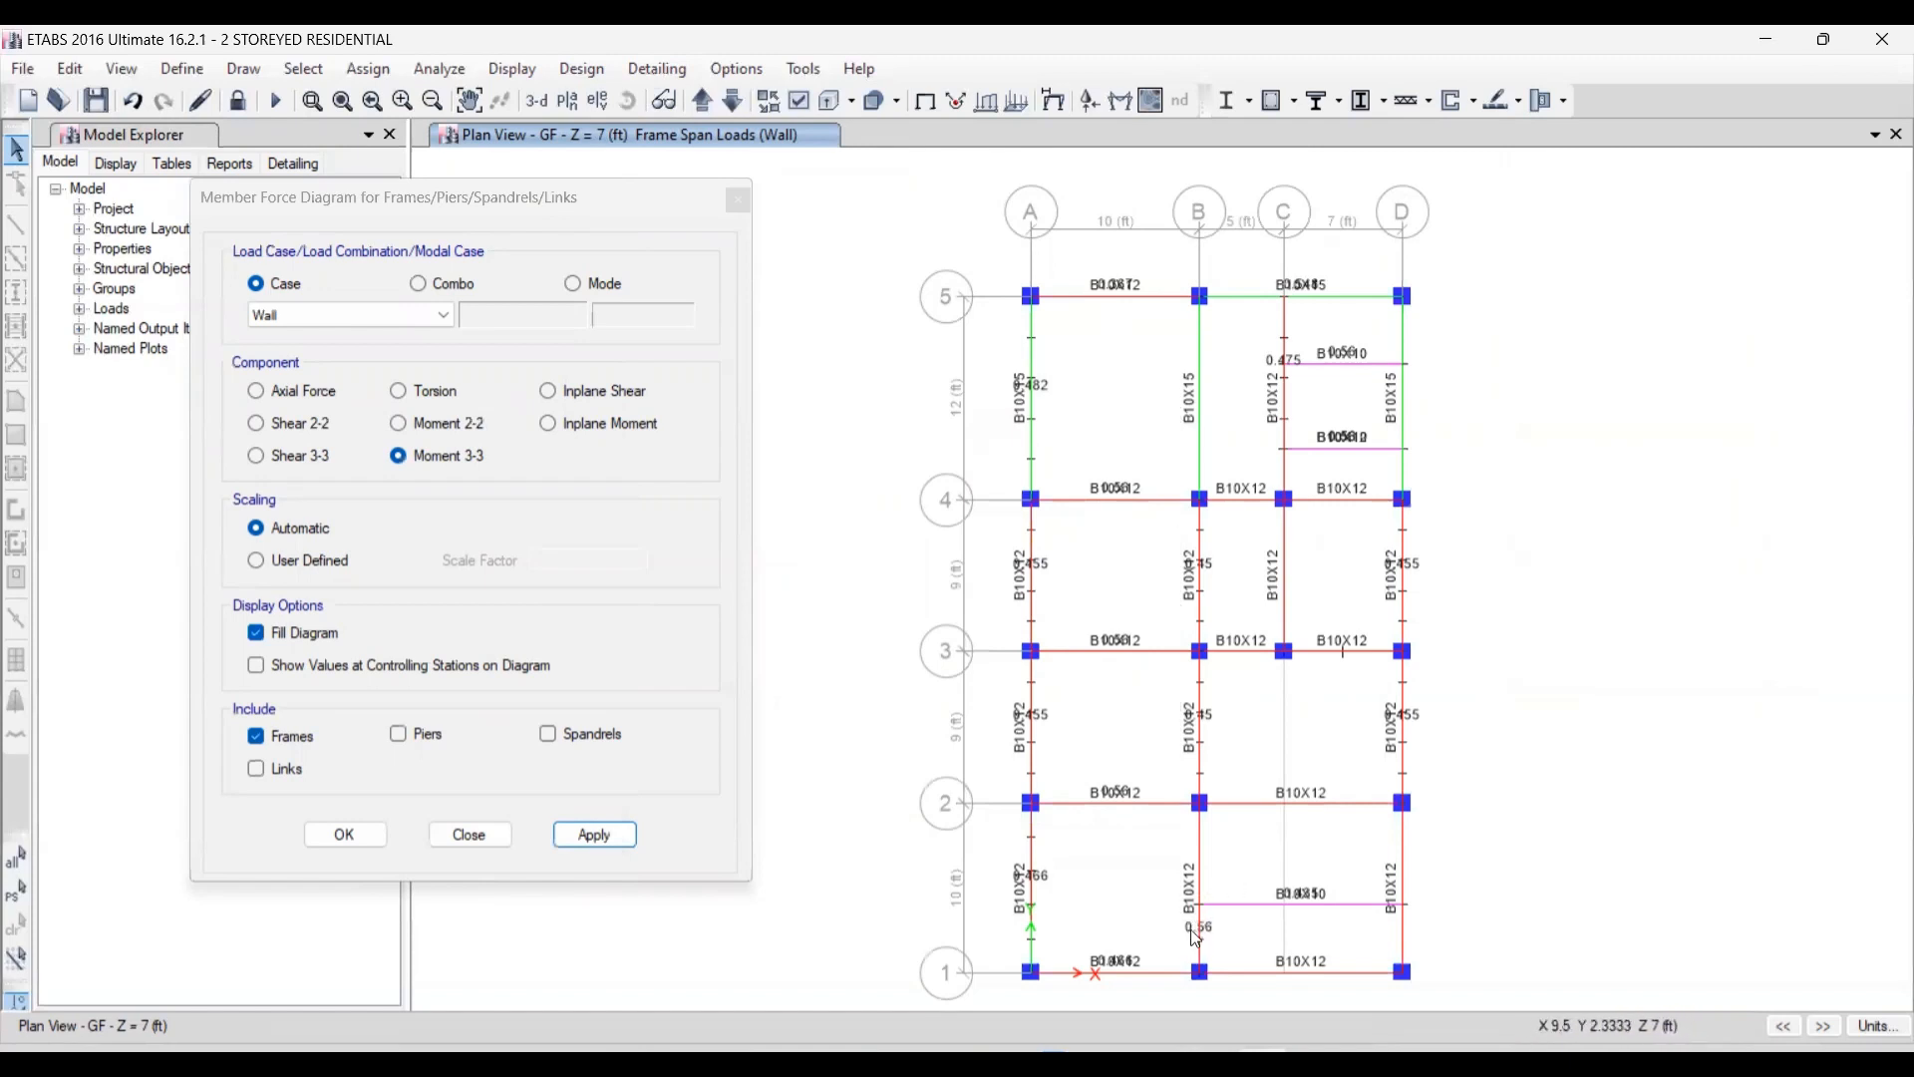
- Inspect the secondary beam meeting the grid B beam between grids 1 and 2, and show the Wall Moment 3-3 diagram on the GF plan
middle_click_drag(1197, 938, 1178, 785)
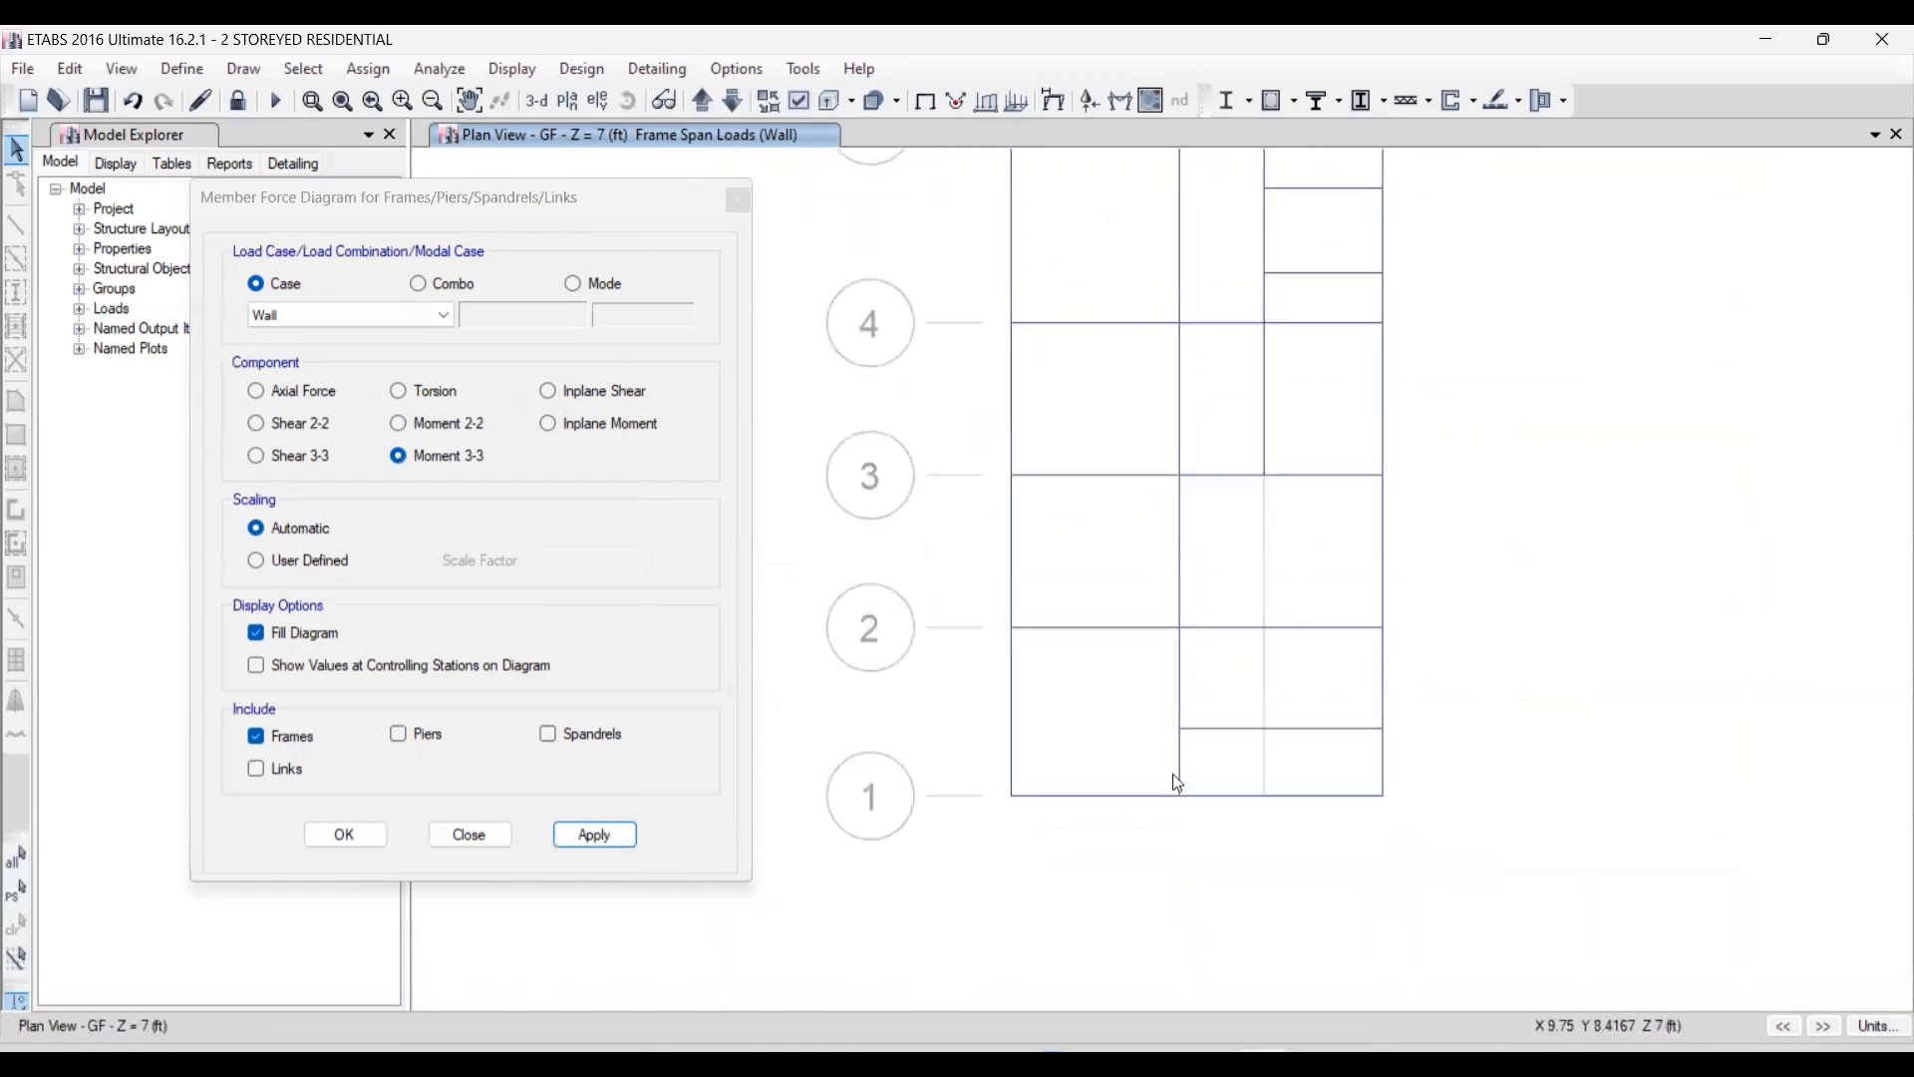
scroll(1181, 756, "up", 3)
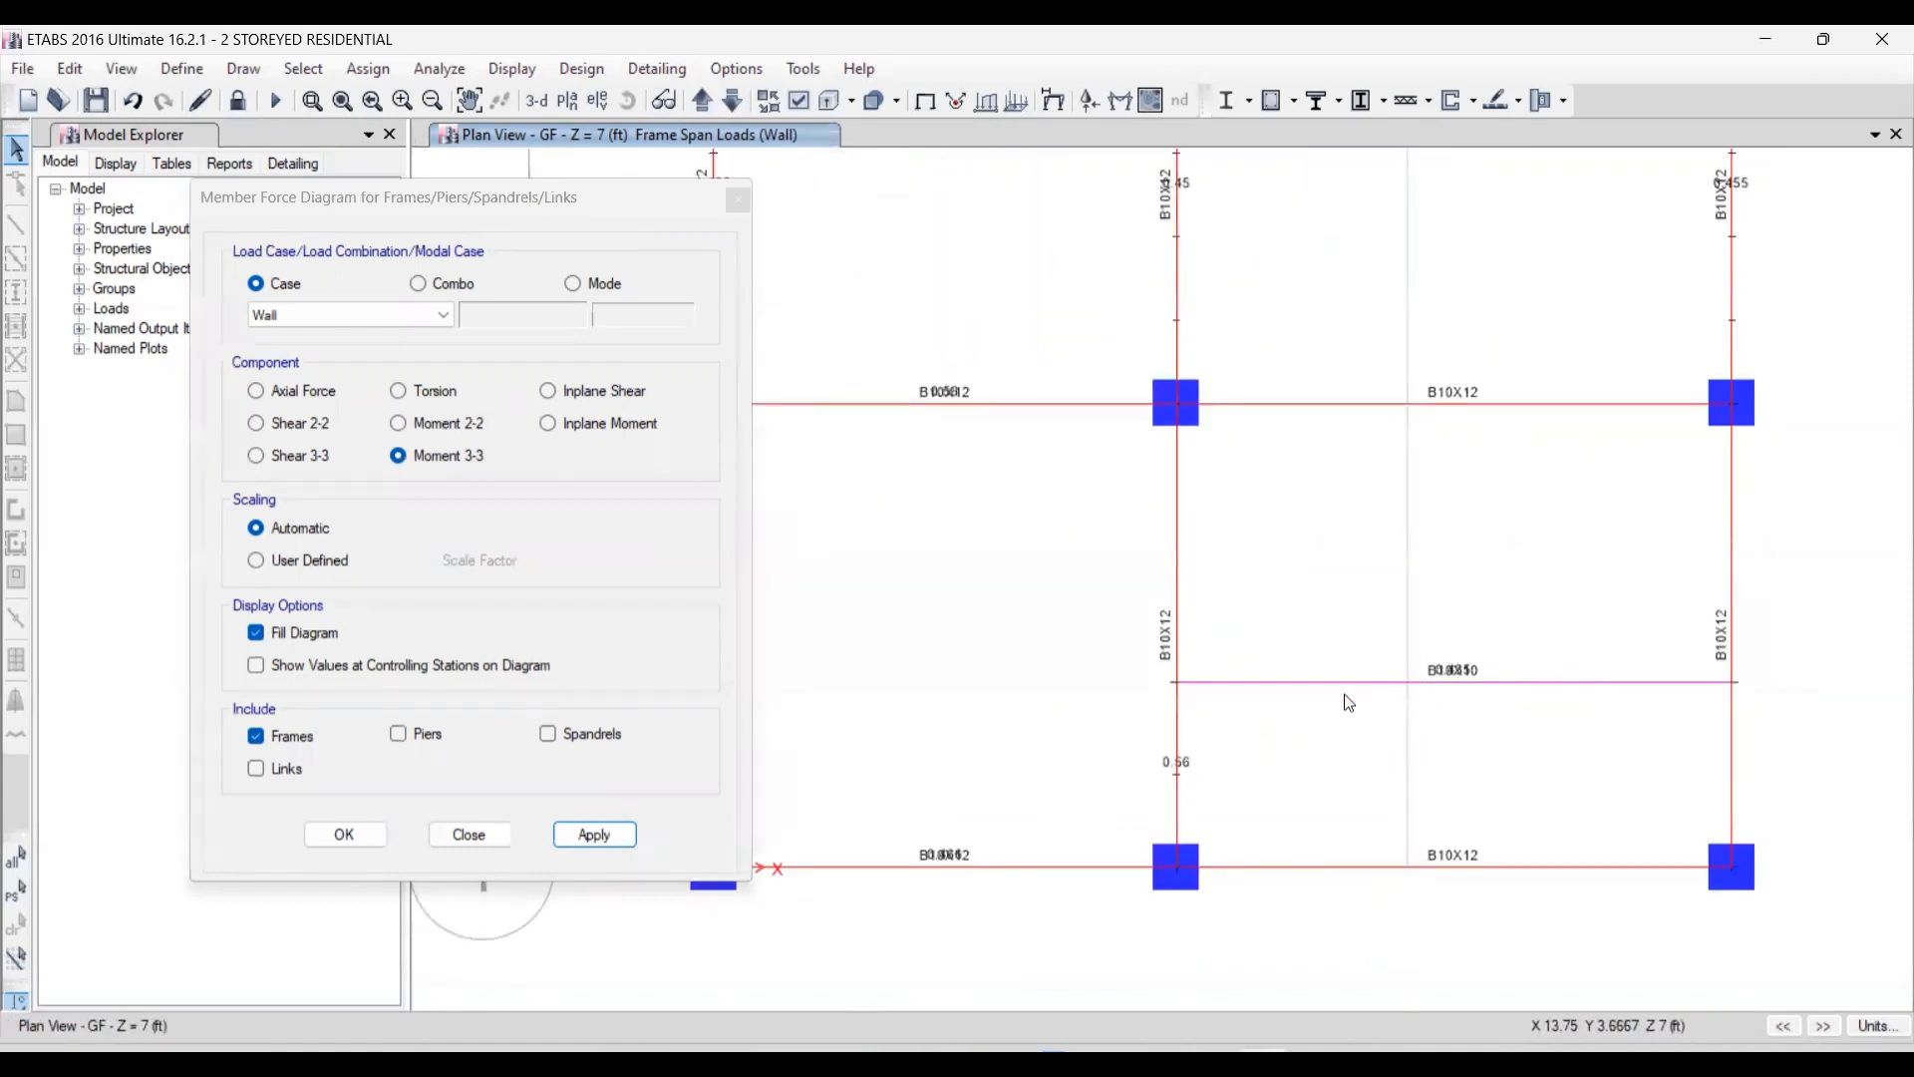
scroll(1351, 698, "down", 3)
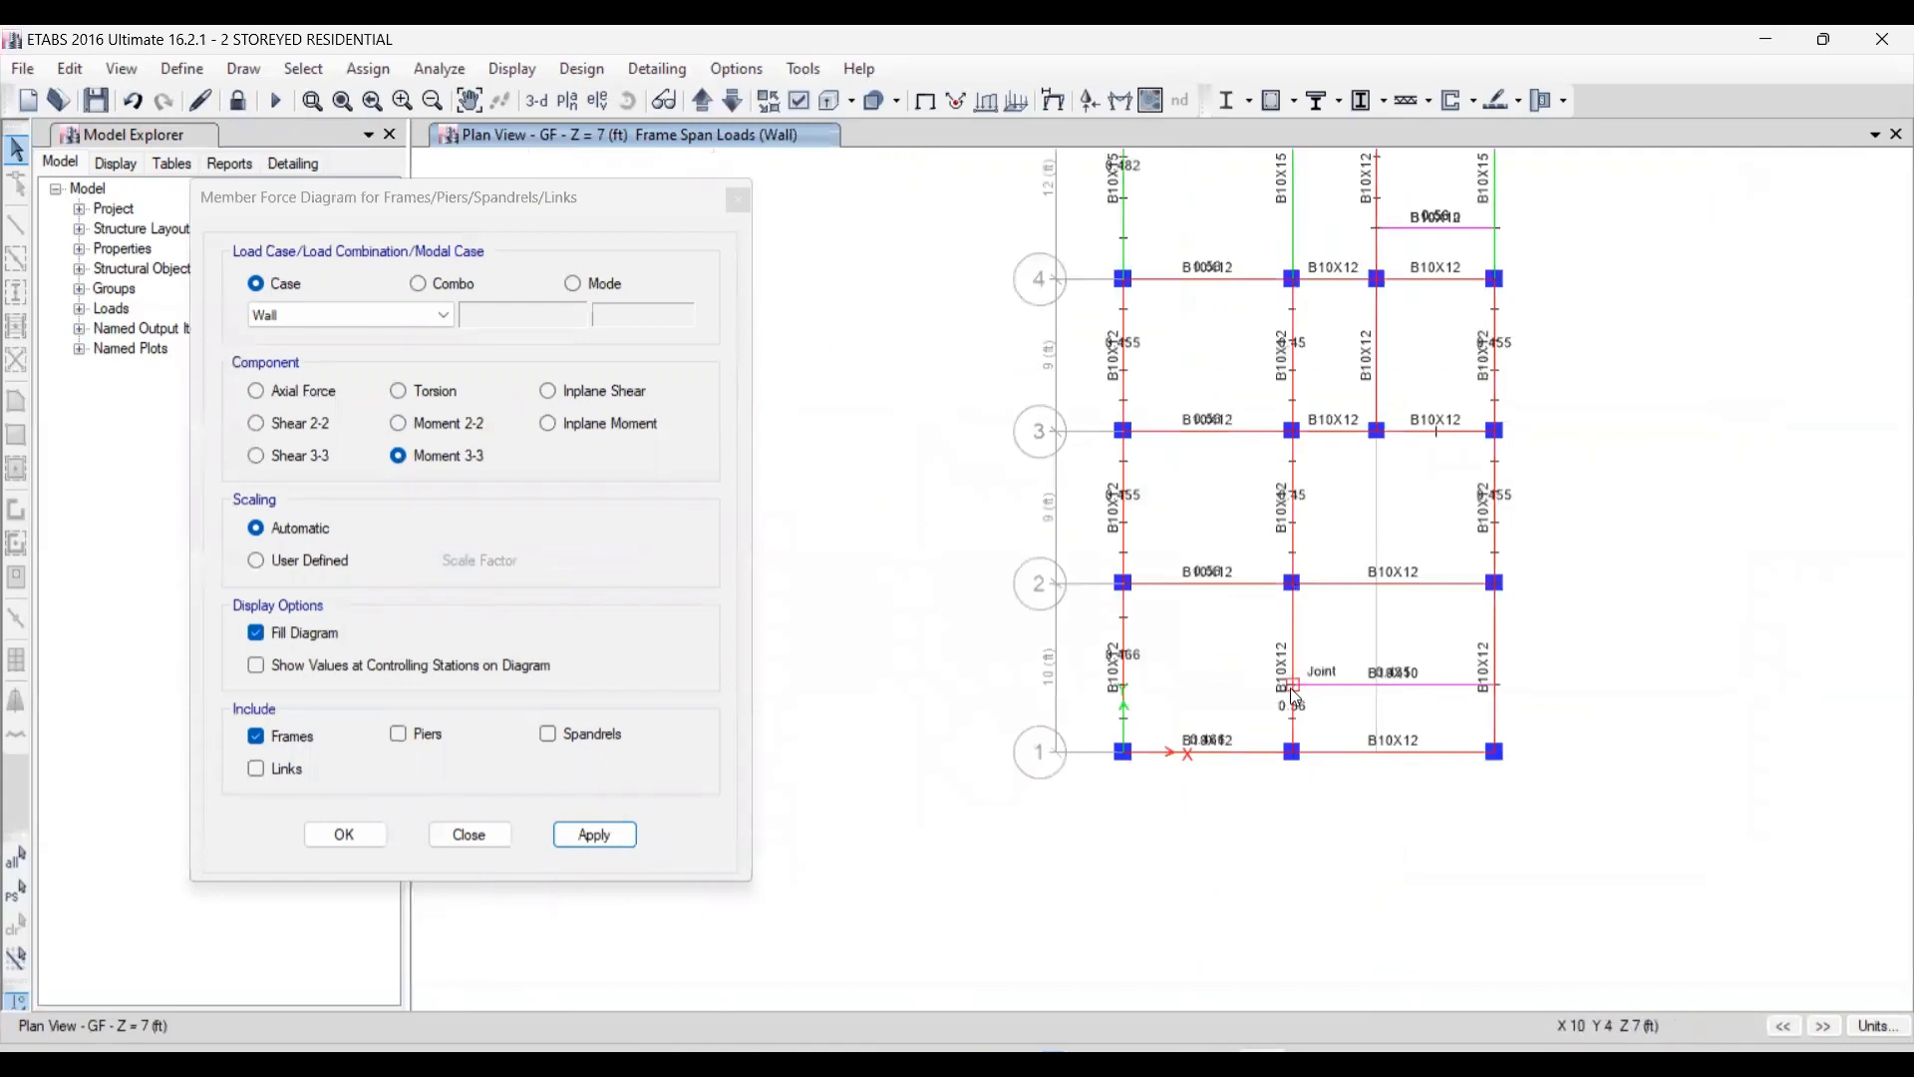
left_click(595, 835)
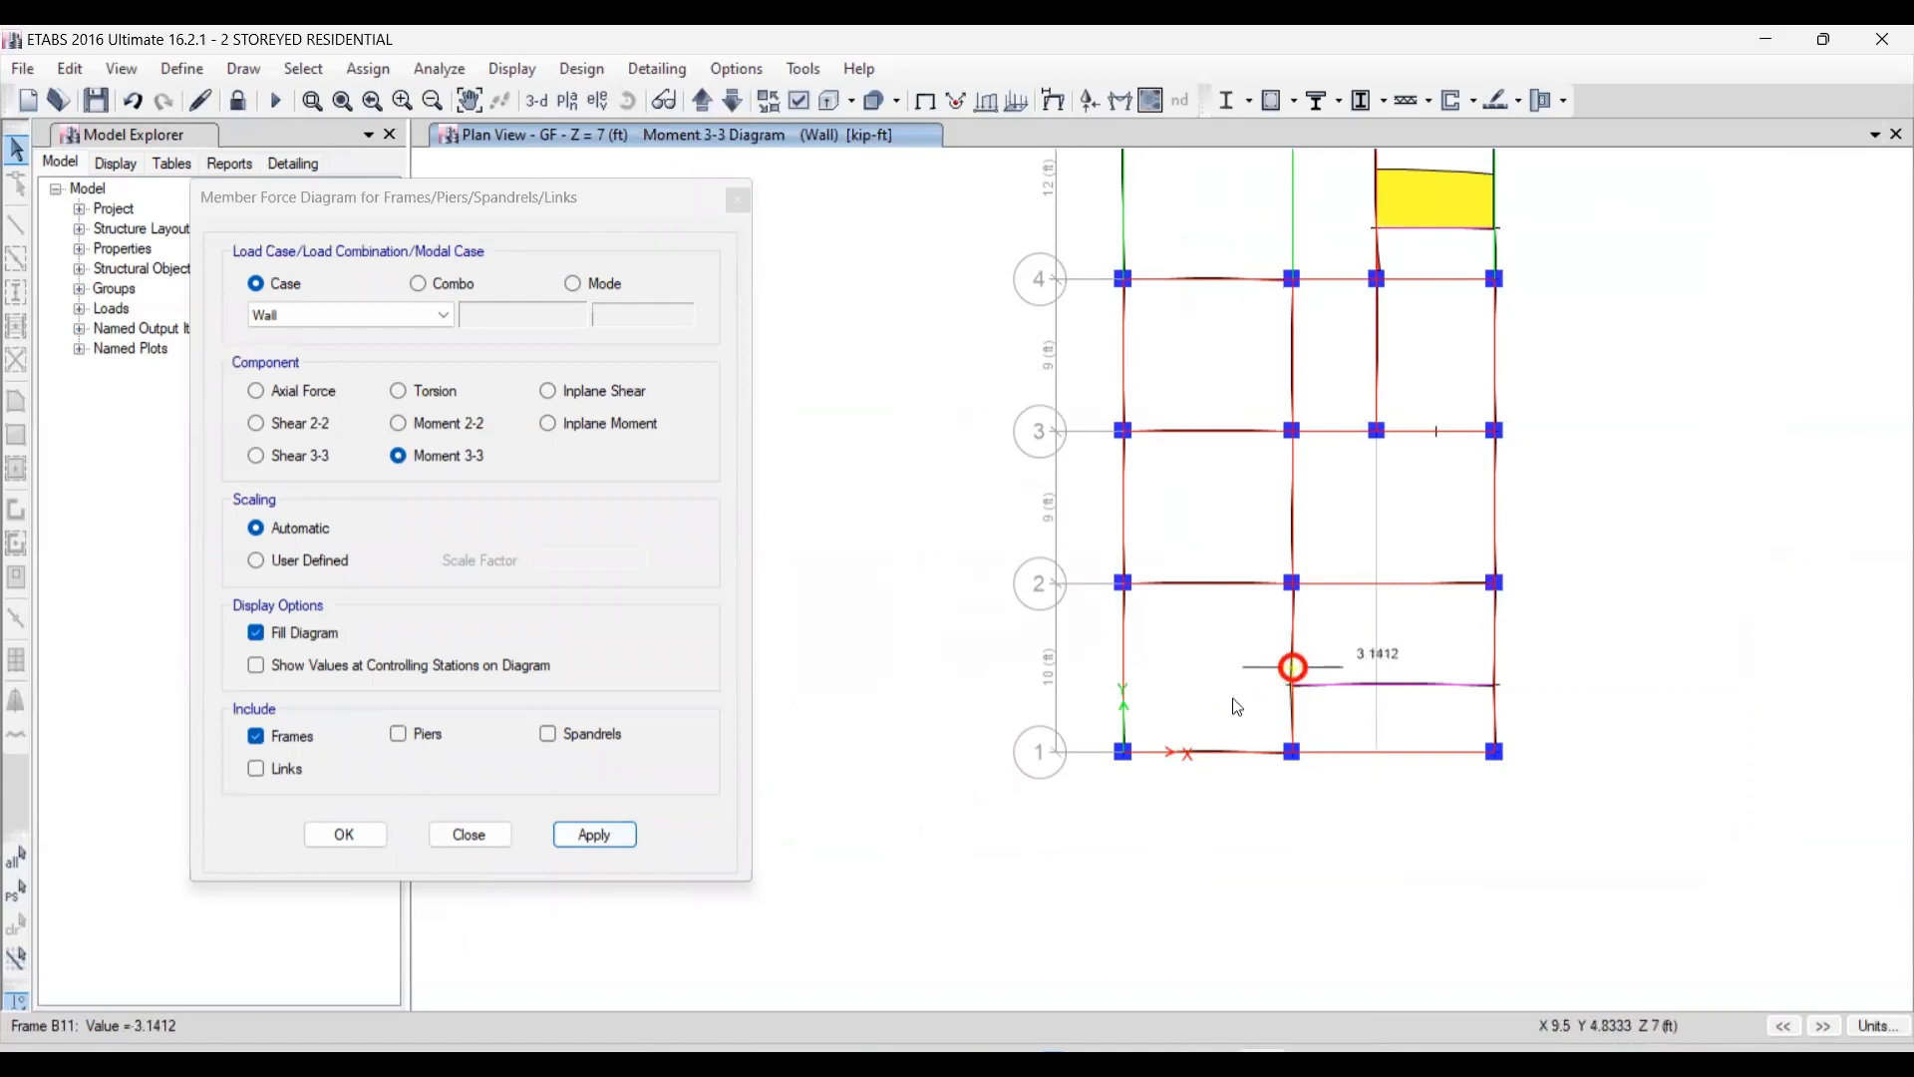
scroll(1238, 707, "down", 3)
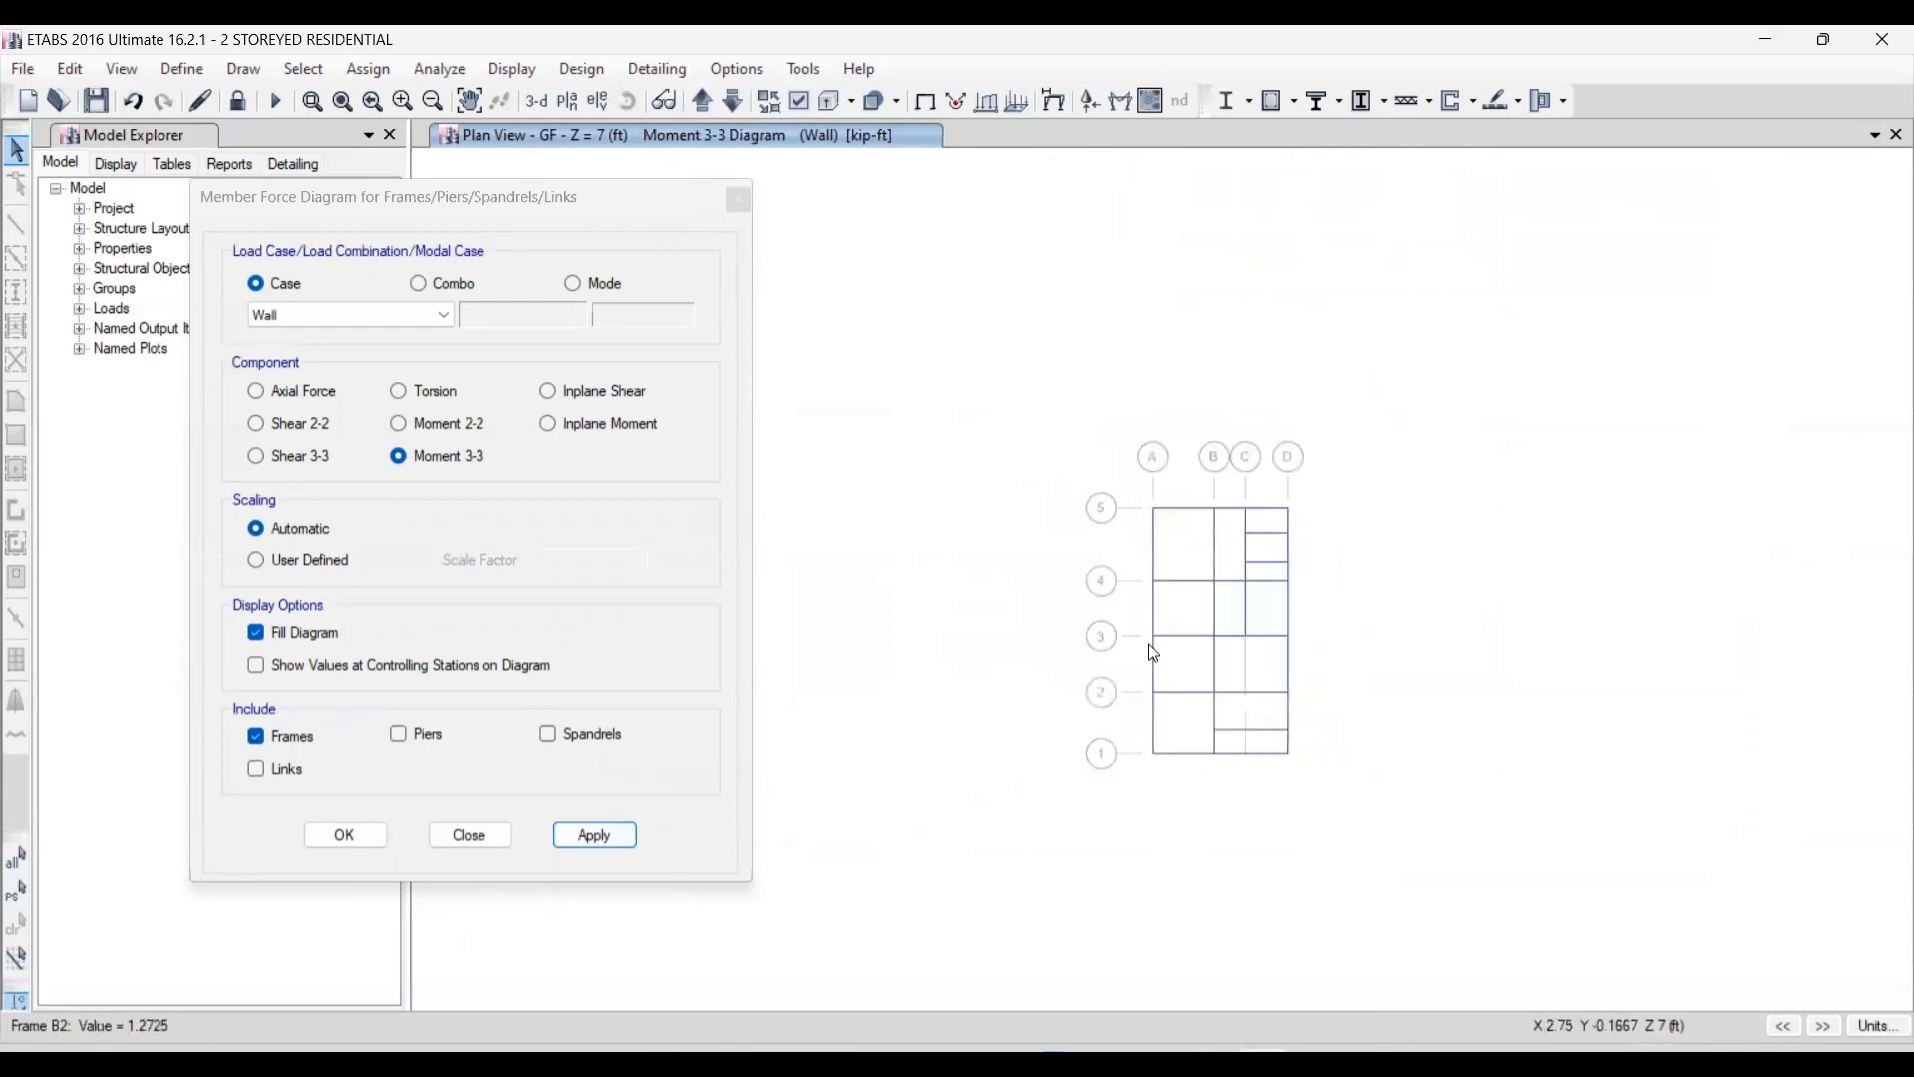
- Return to elevation B and inspect the Wall Moment 3-3 diagram along its GF beams
left_click(591, 109)
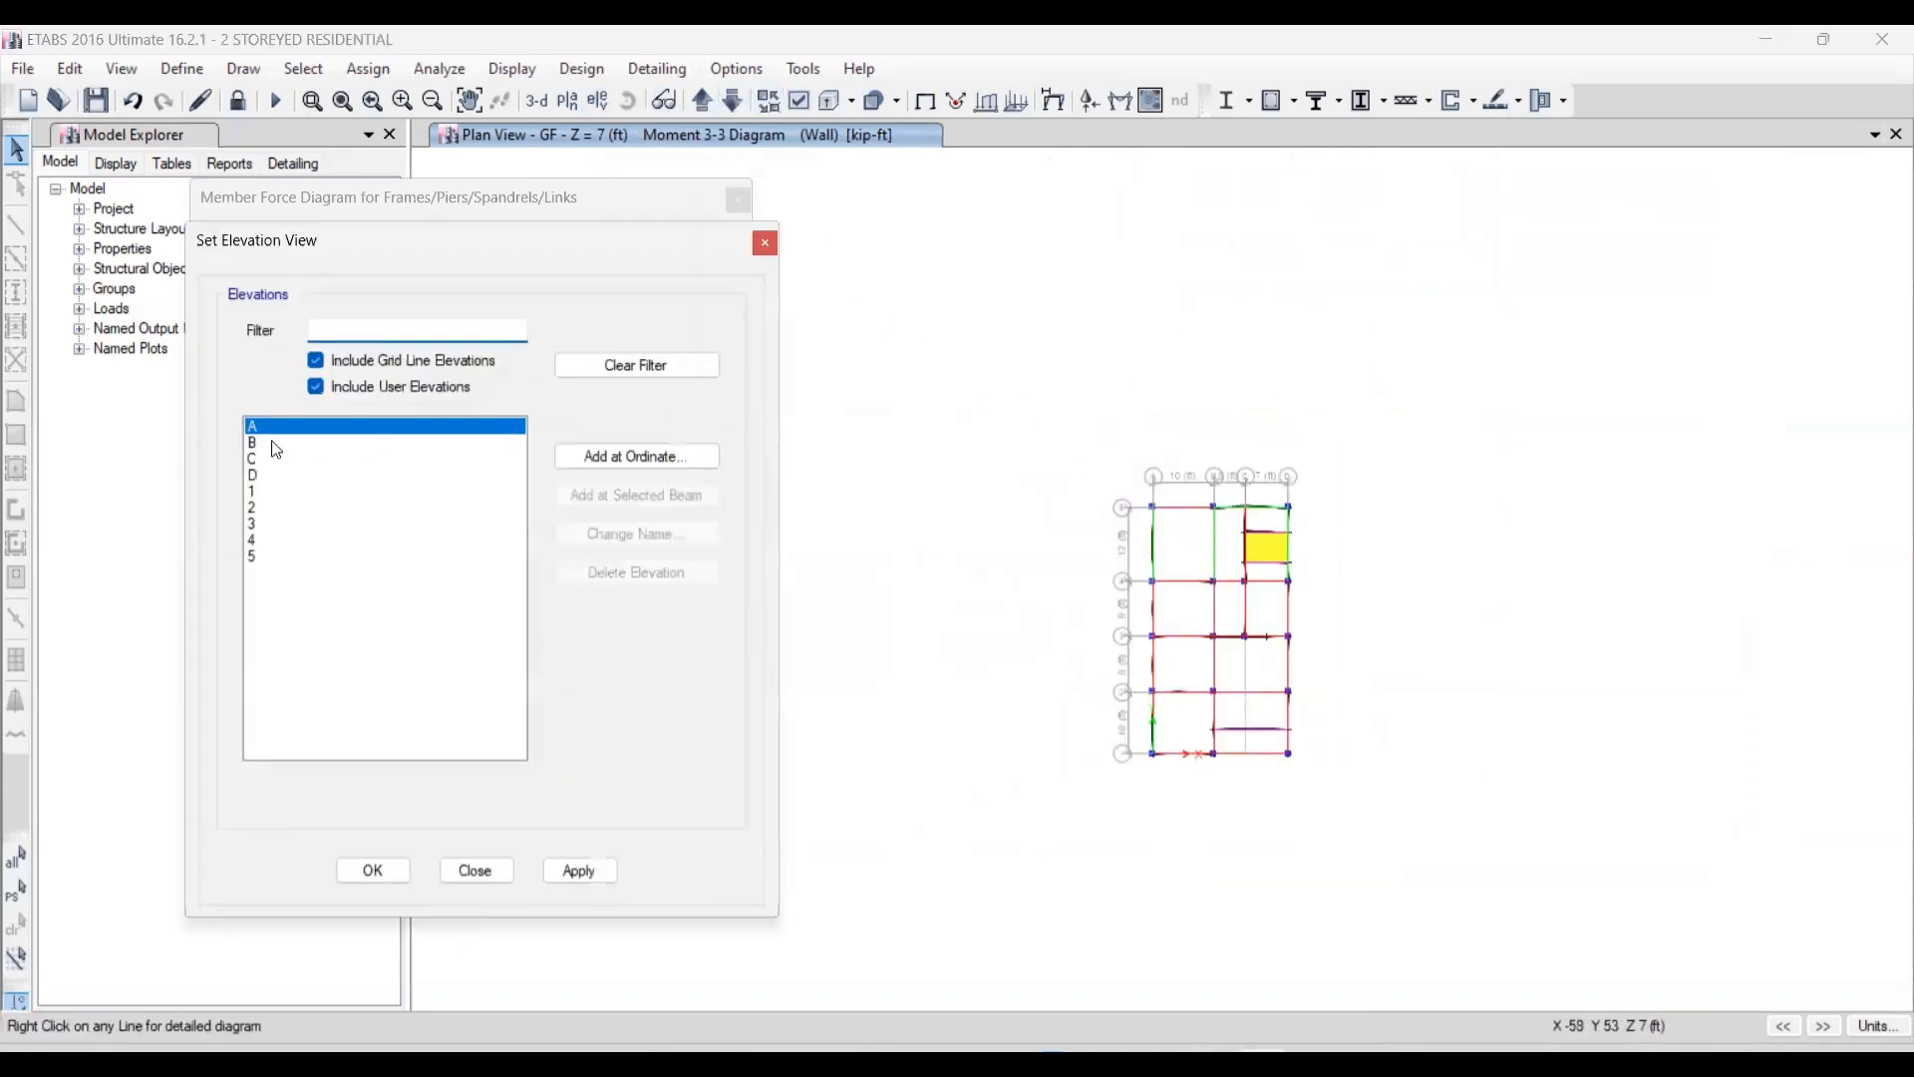
left_click(276, 445)
left_click(576, 874)
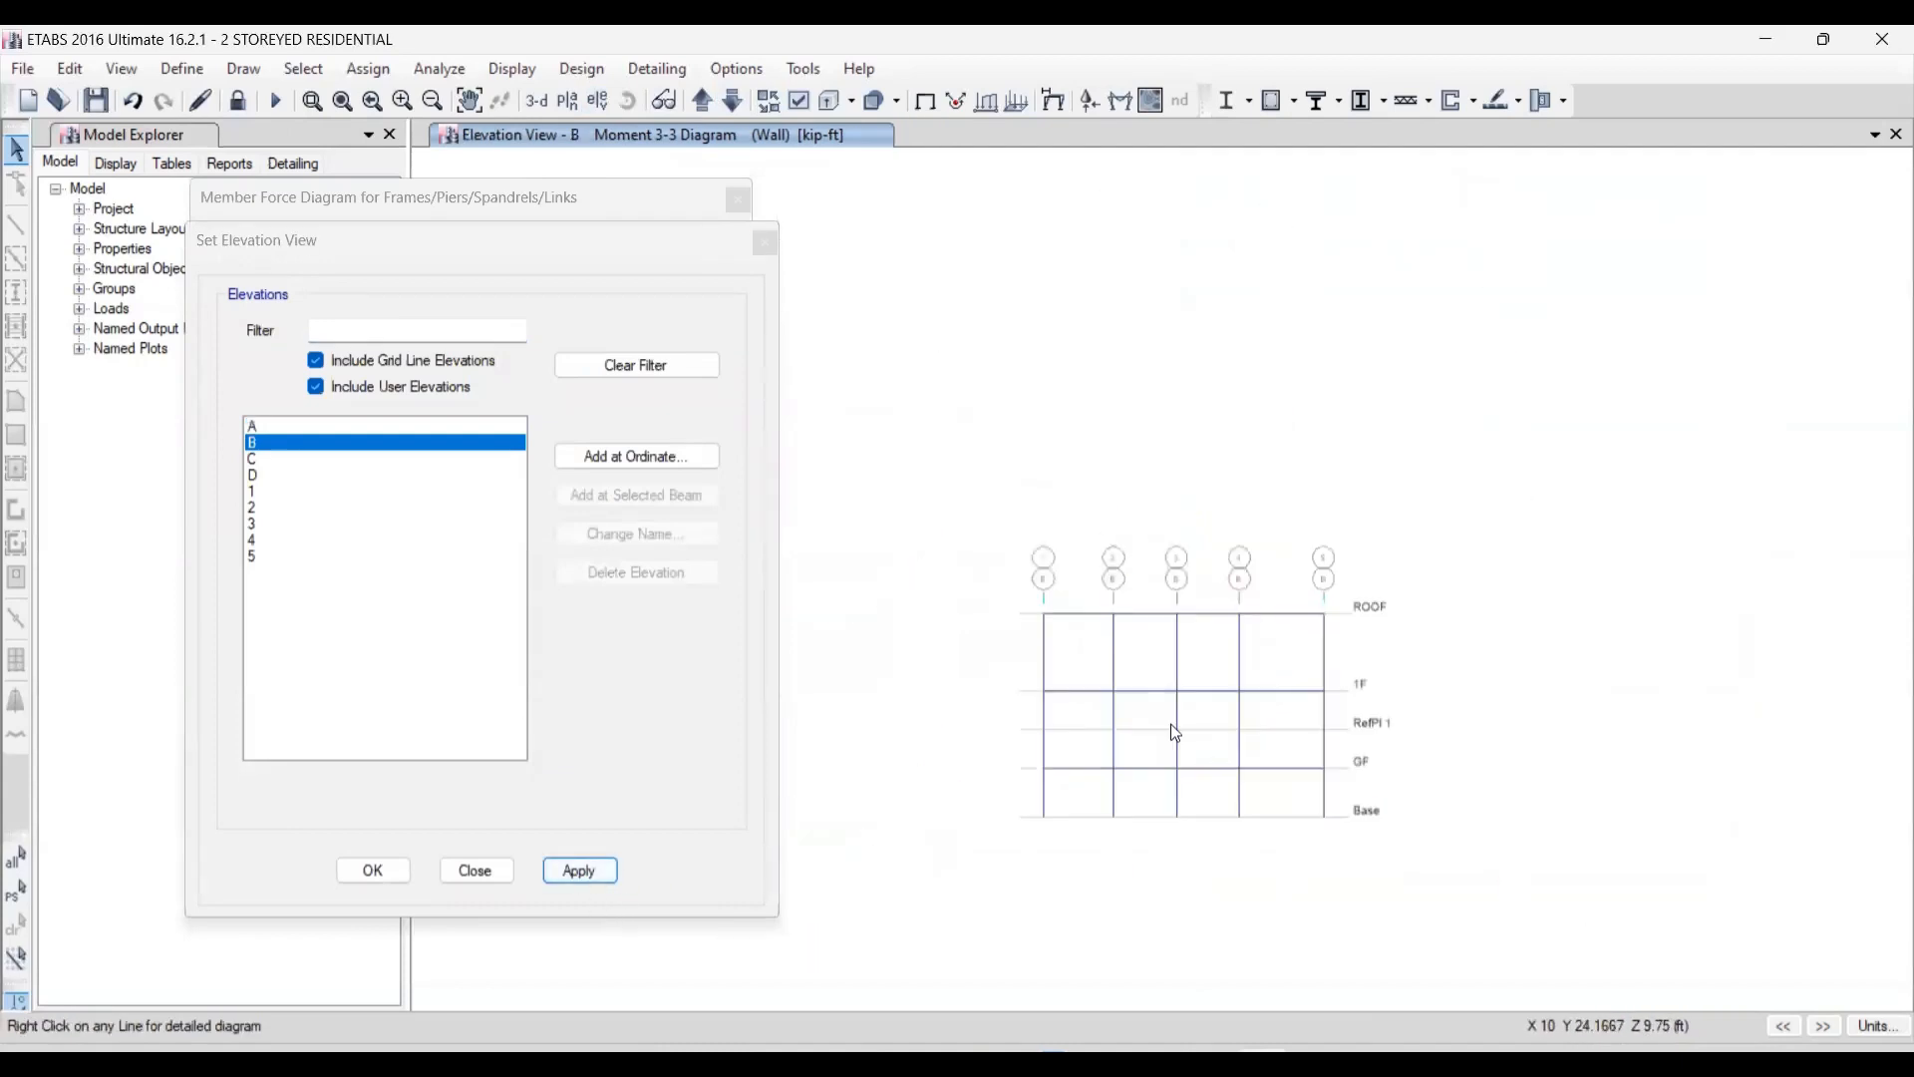
scroll(1059, 579, "up", 4)
scroll(1097, 529, "down", 4)
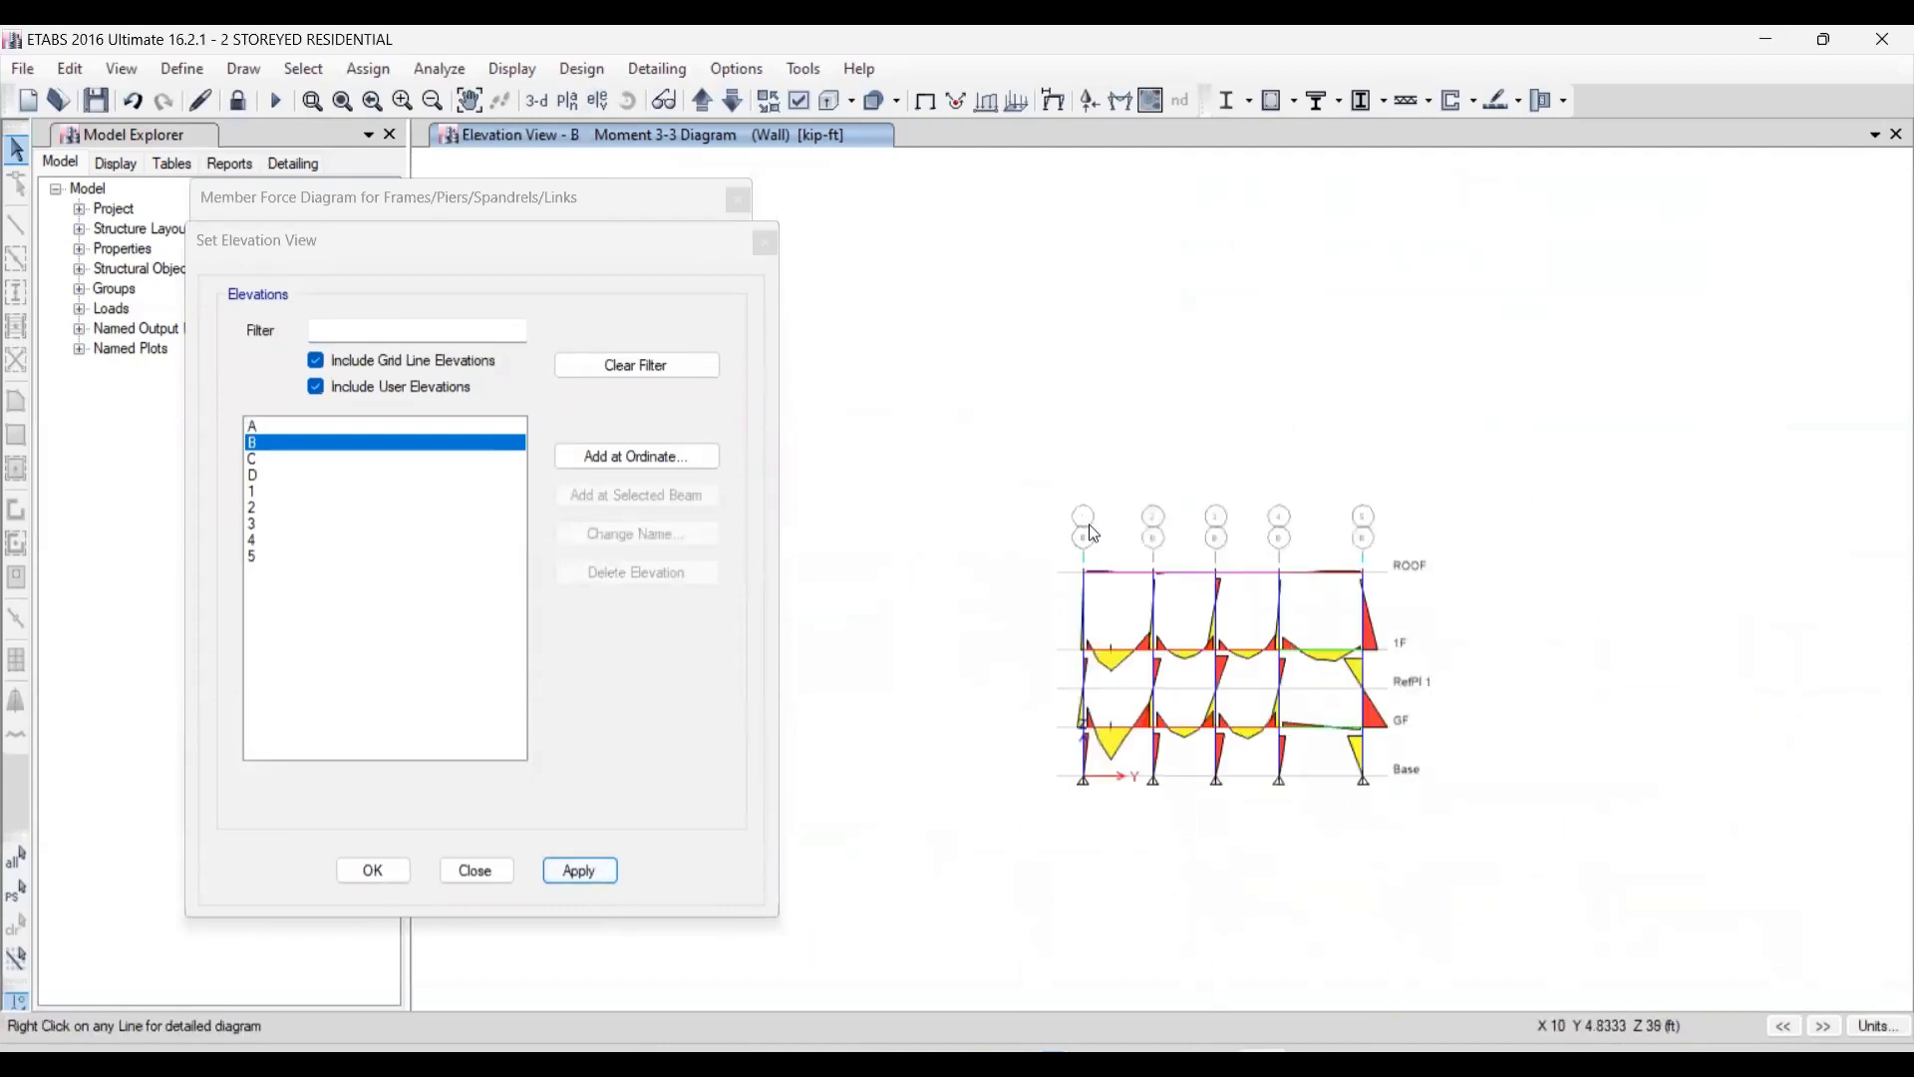
scroll(1133, 718, "up", 4)
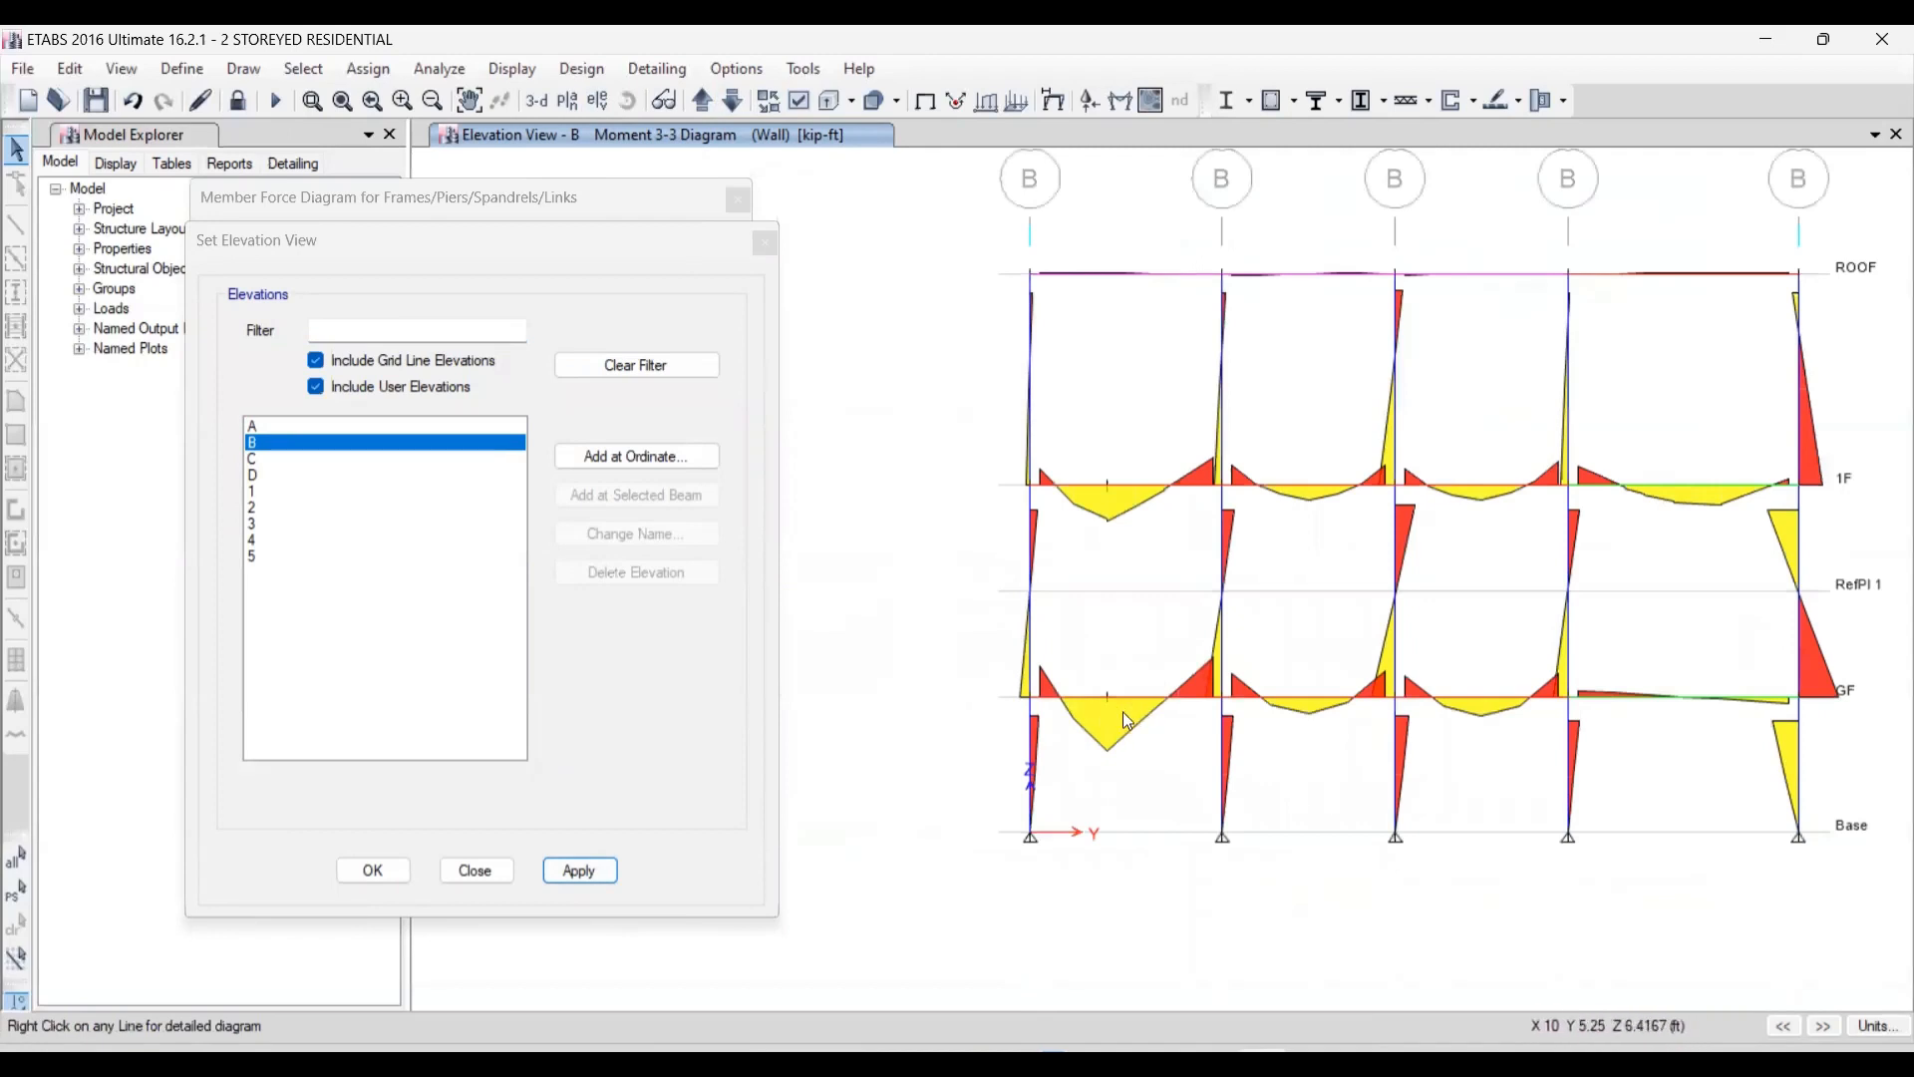
mouse_move(1075, 698)
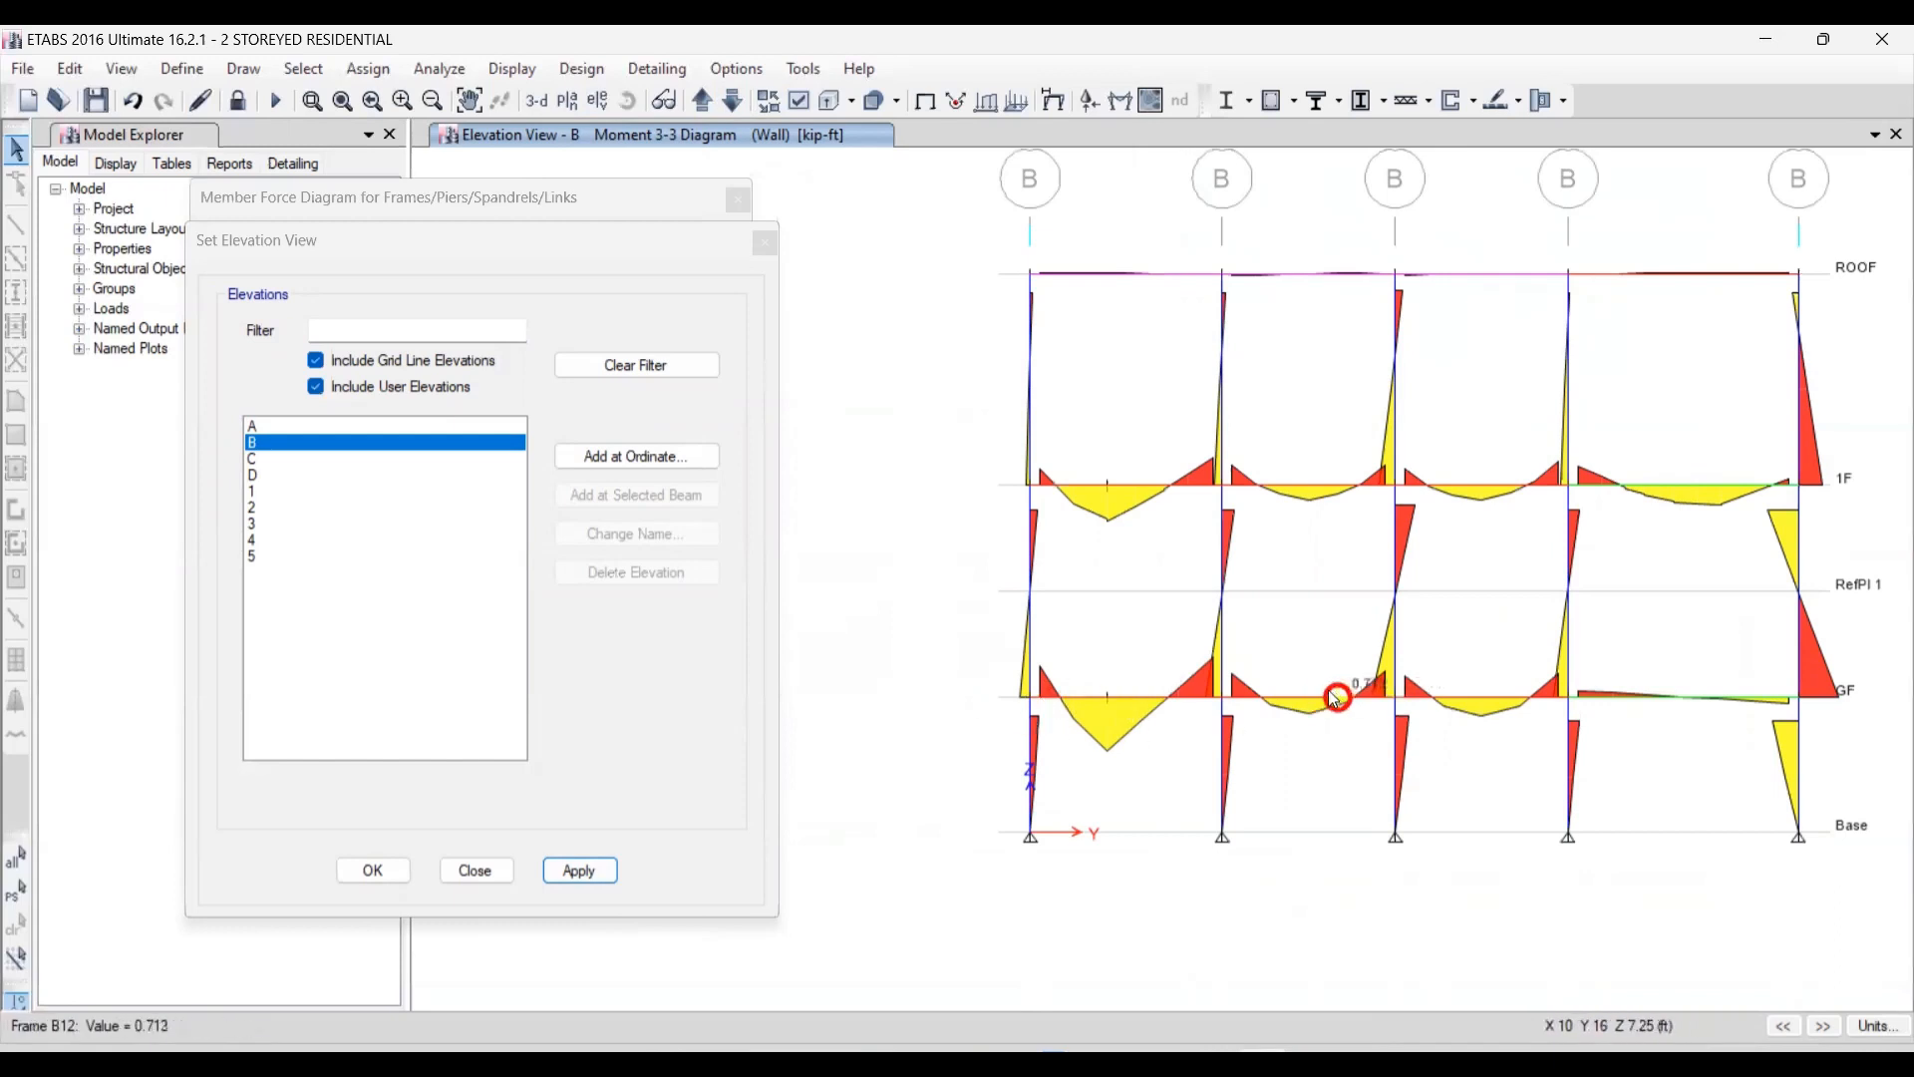
- Examine the detailed Wall force diagrams of the GF beam between grids 2 and 3 on elevation B
right_click(1295, 693)
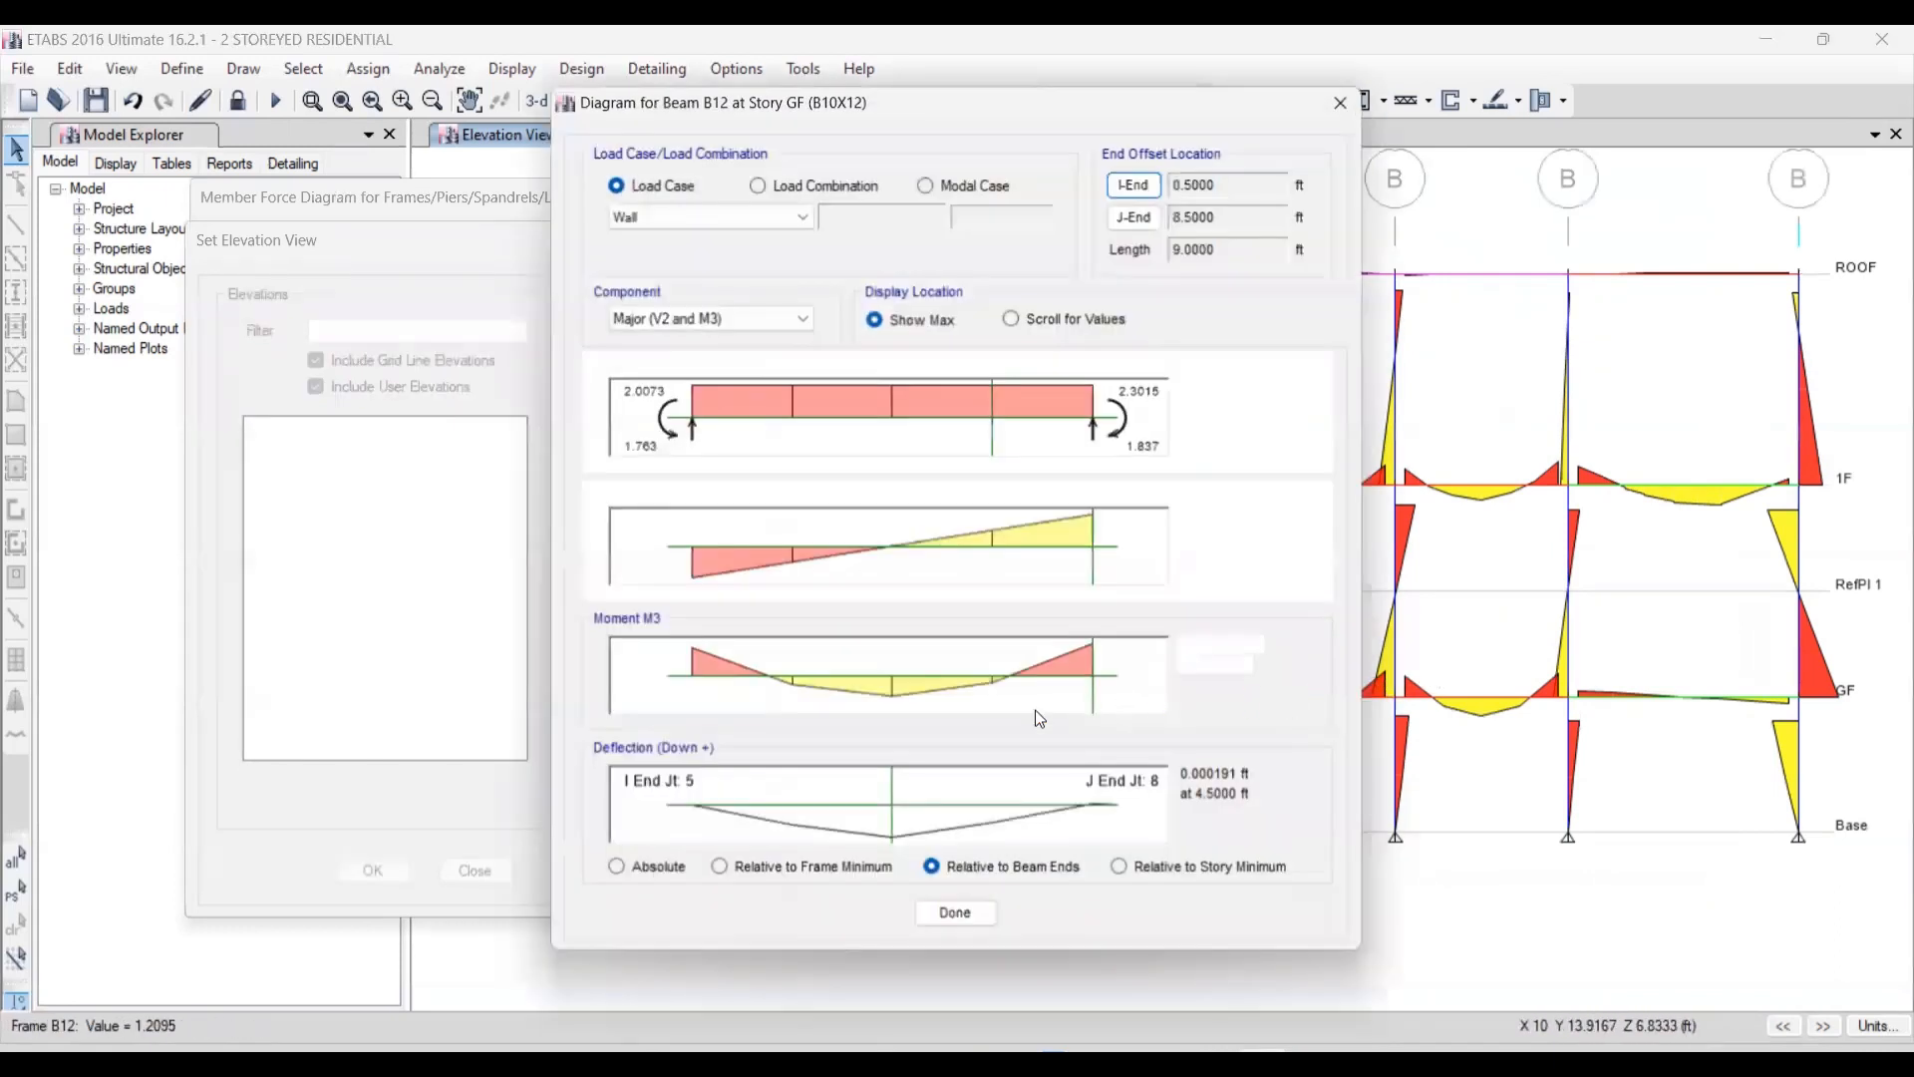
left_click(957, 916)
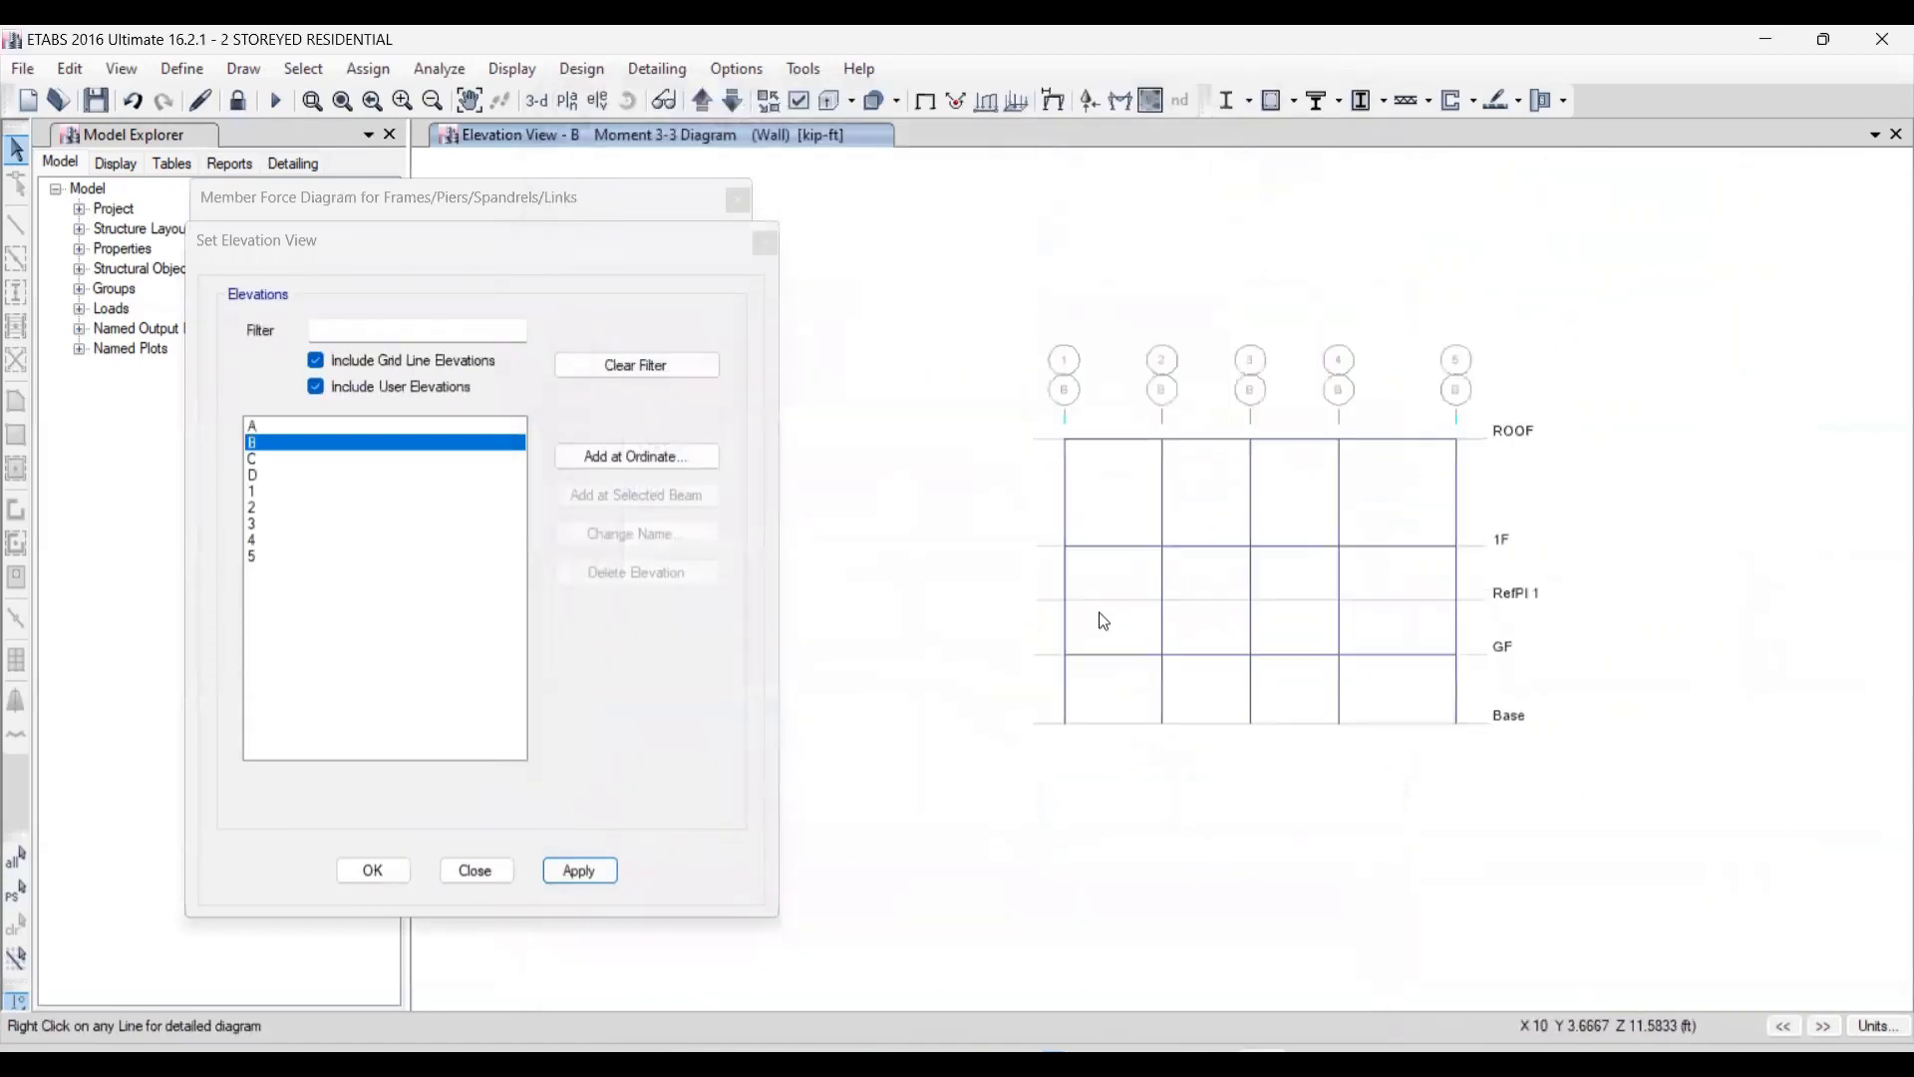
scroll(1104, 632, "down", 3)
scroll(1171, 633, "up", 3)
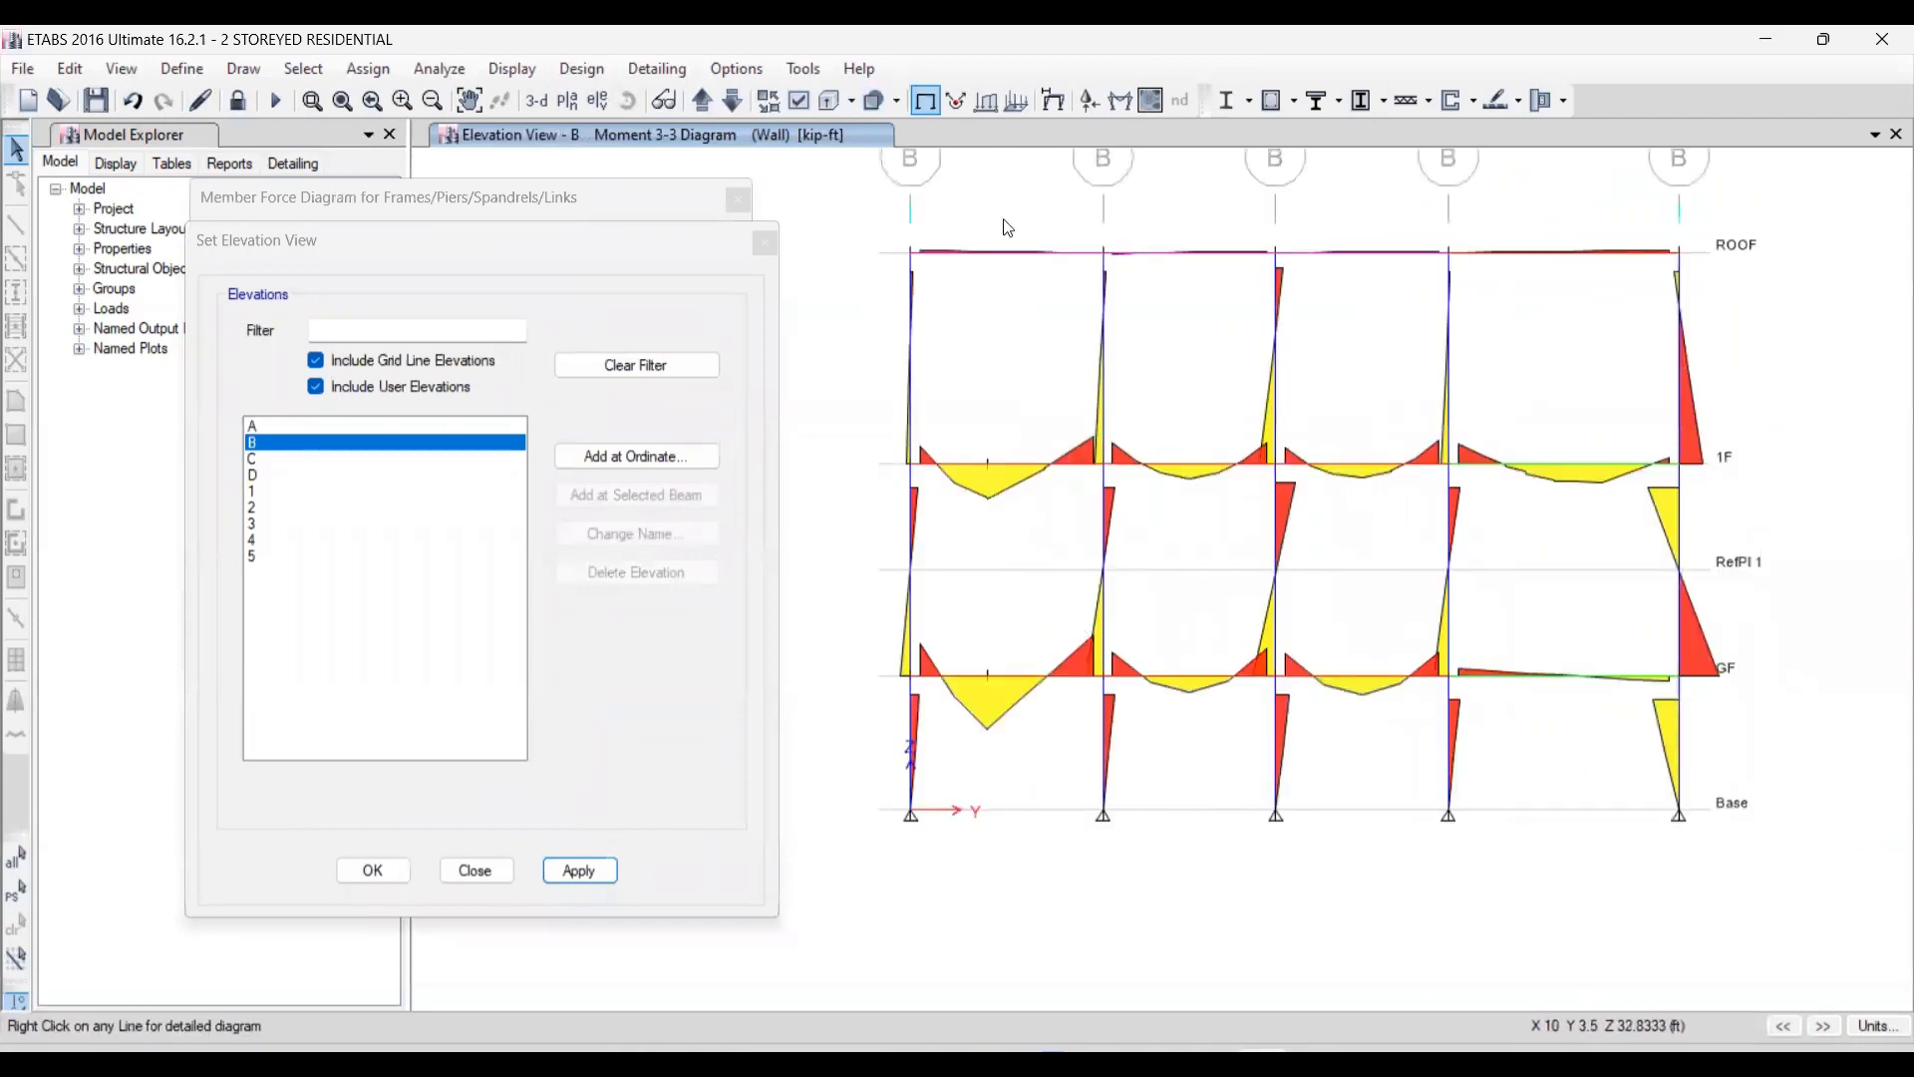
- Show the undeformed elevation B with its section labels and close the elevation selection
left_click(926, 101)
left_click(579, 871)
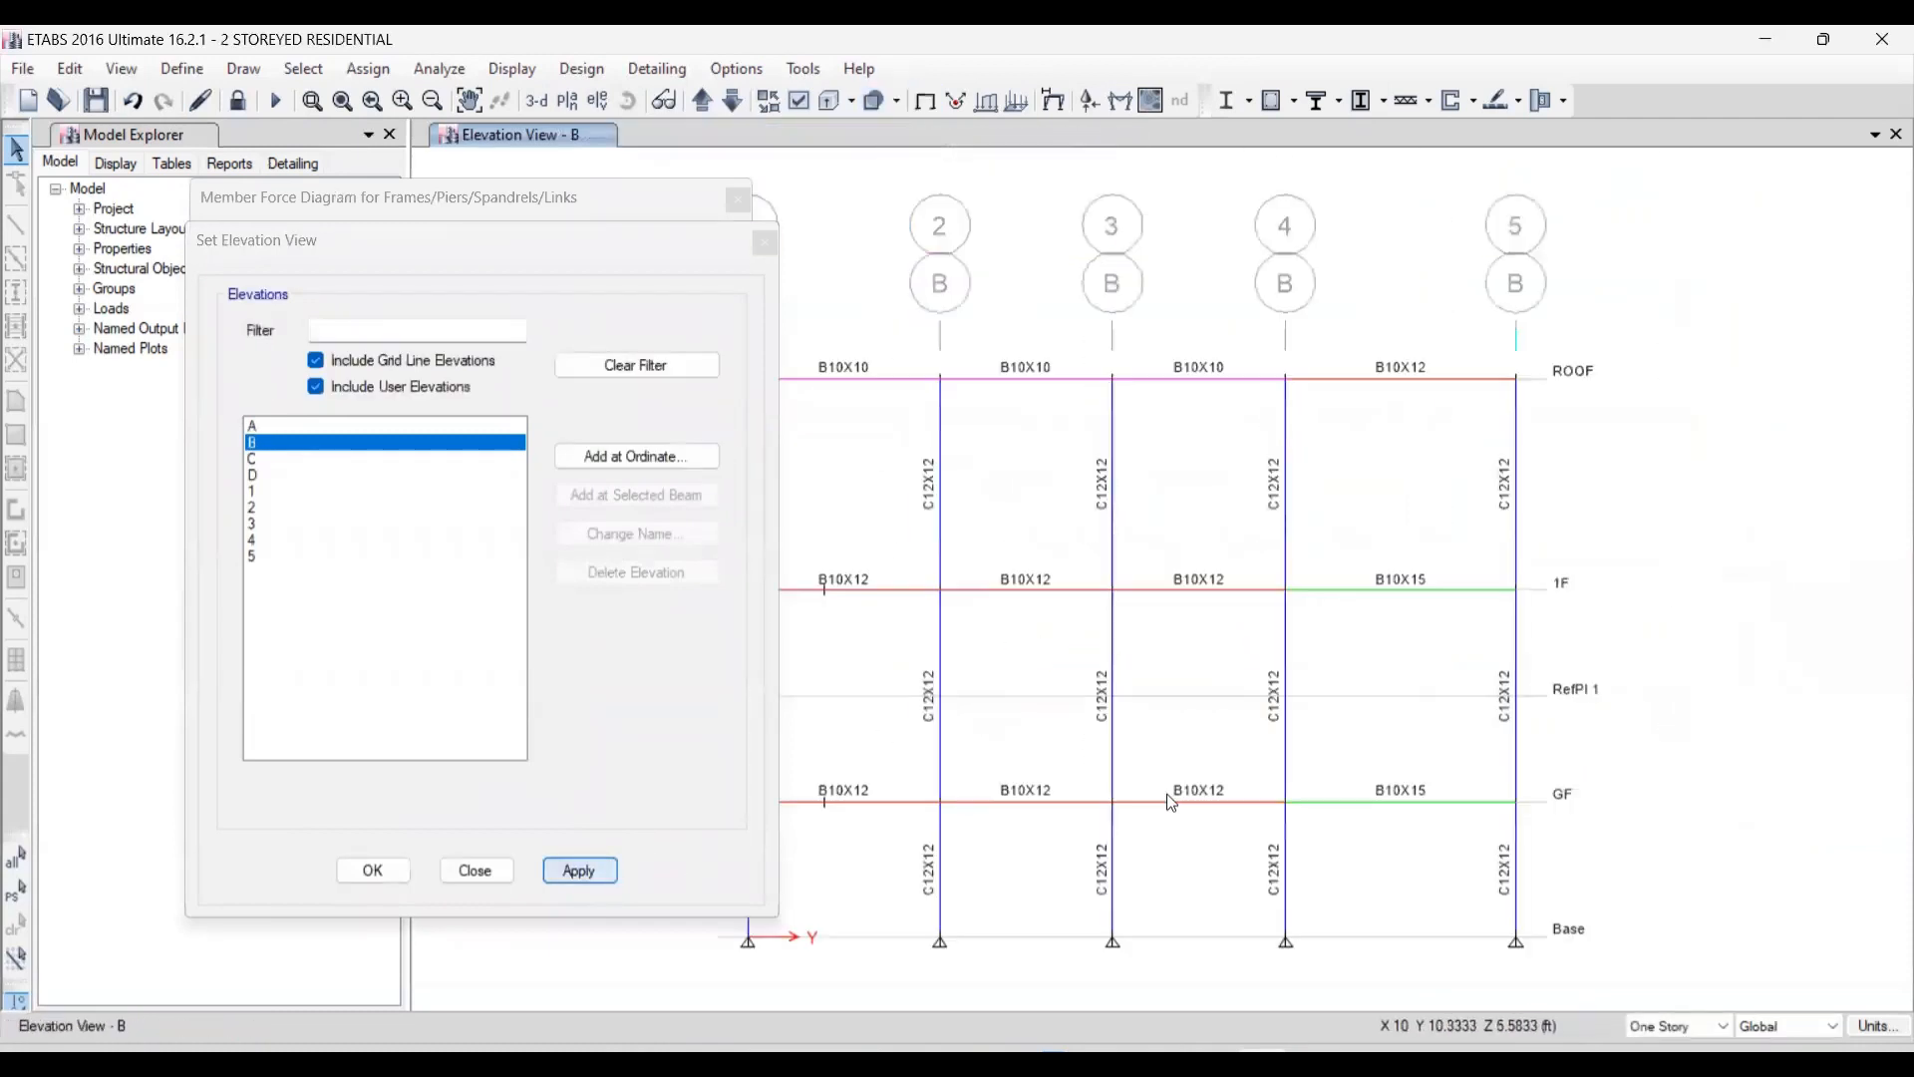
left_click(476, 871)
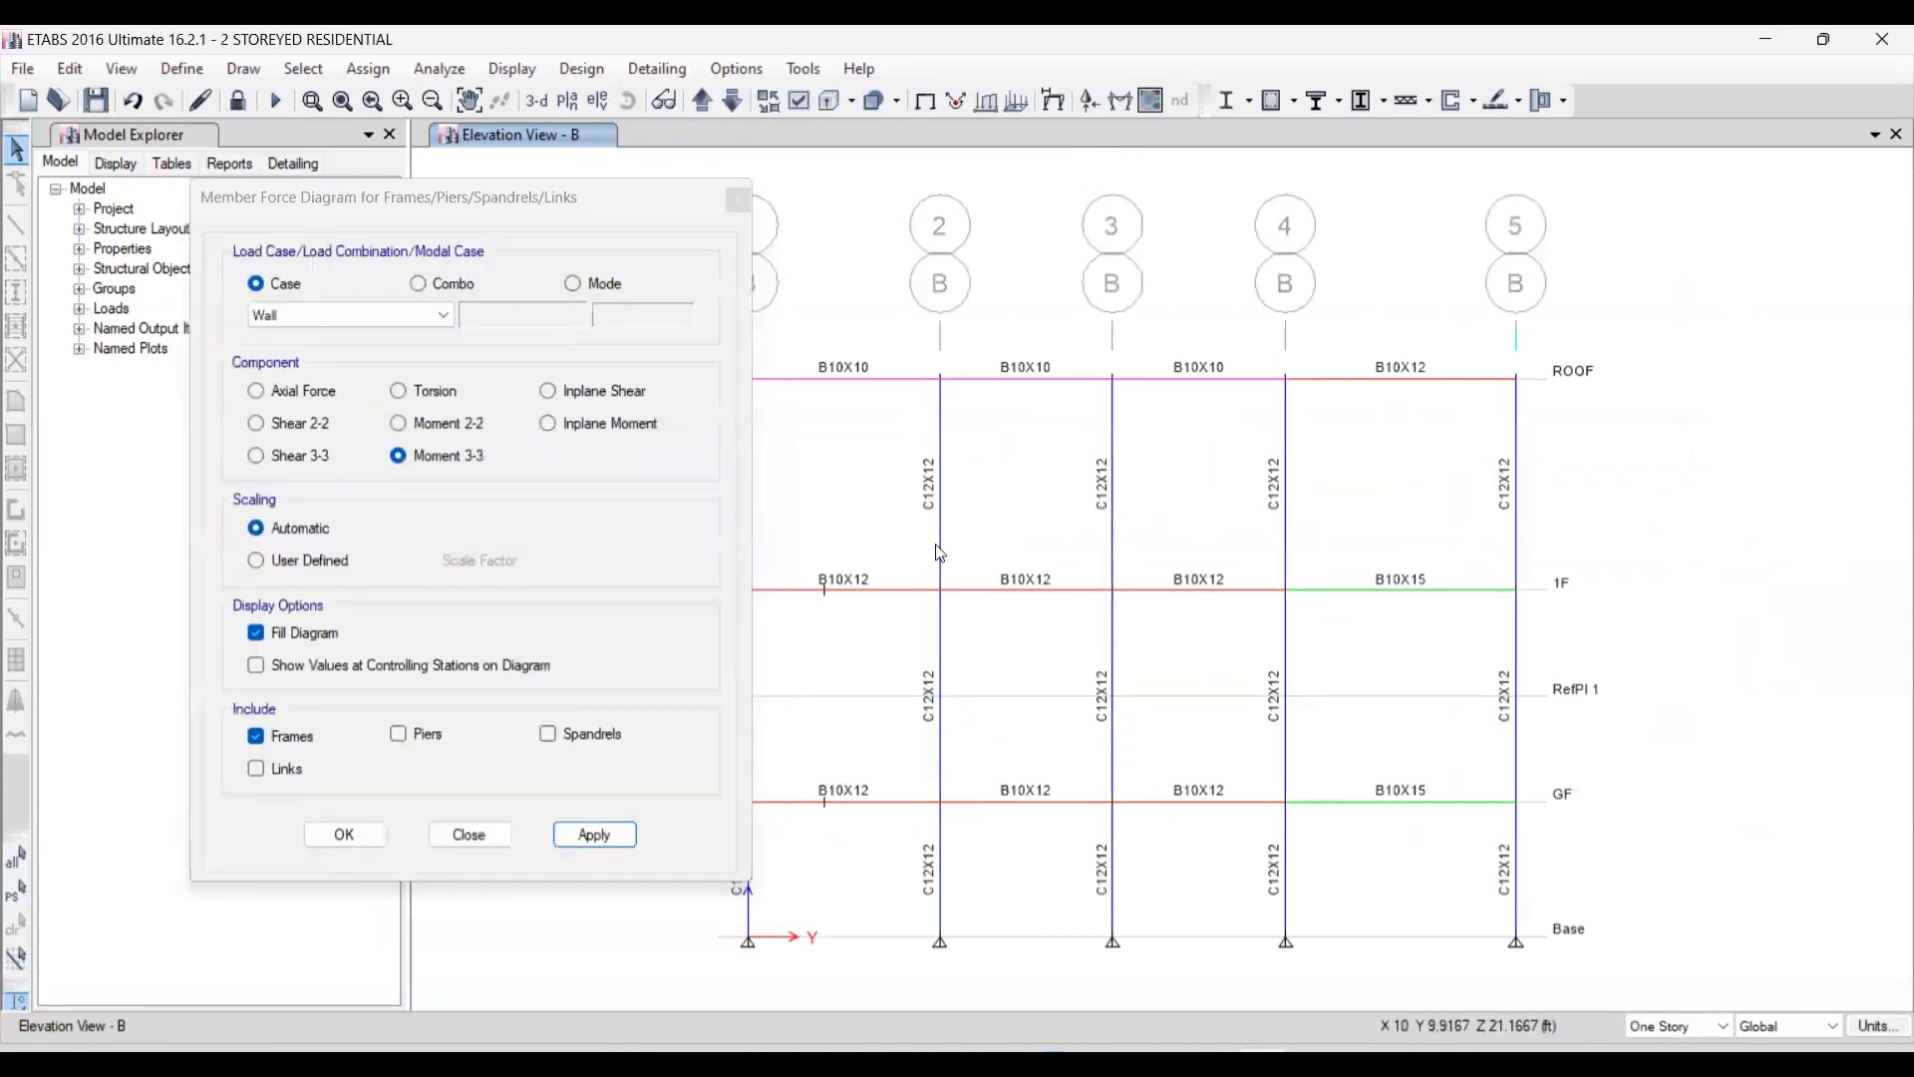
scroll(936, 545, "down", 3)
scroll(917, 644, "up", 3)
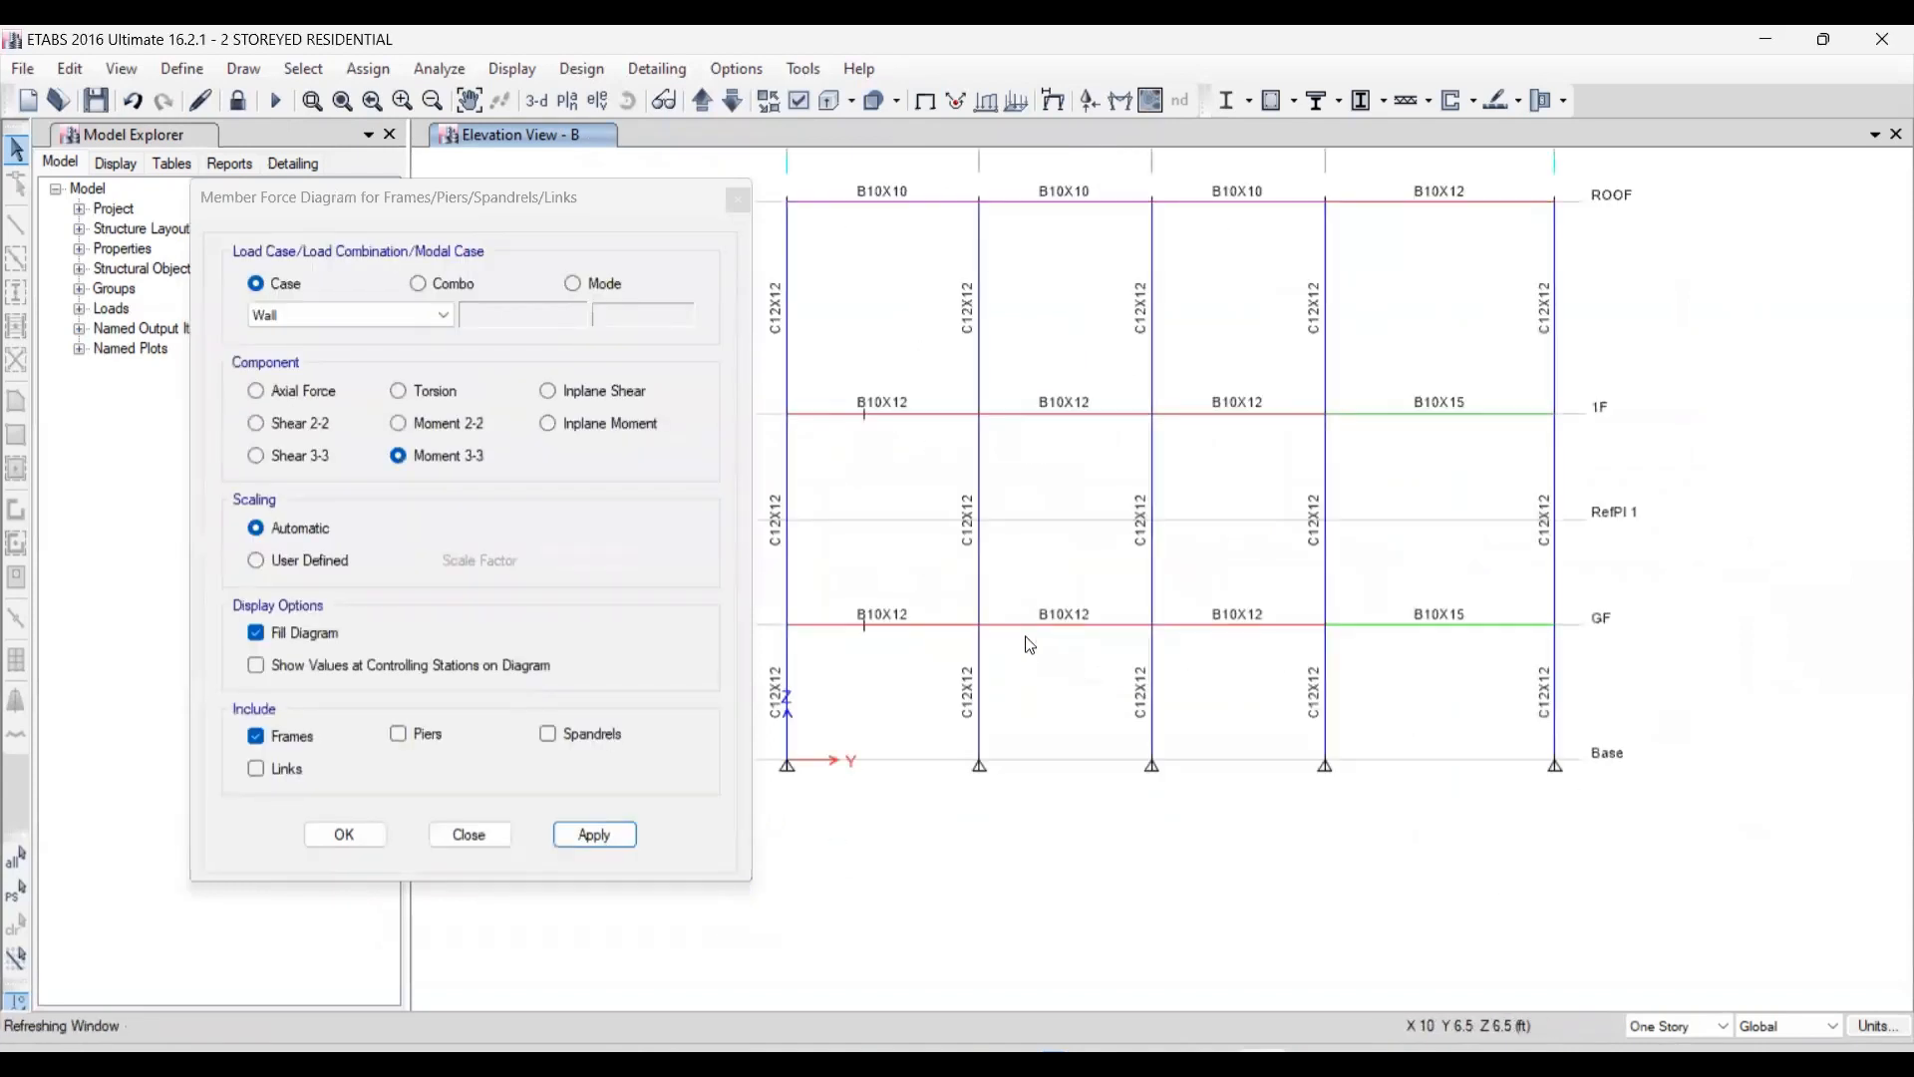
- Show the Wall Moment 3-3 diagram on elevation B and examine the detailed diagram of the GF beam between grids 2 and 3
left_click(601, 841)
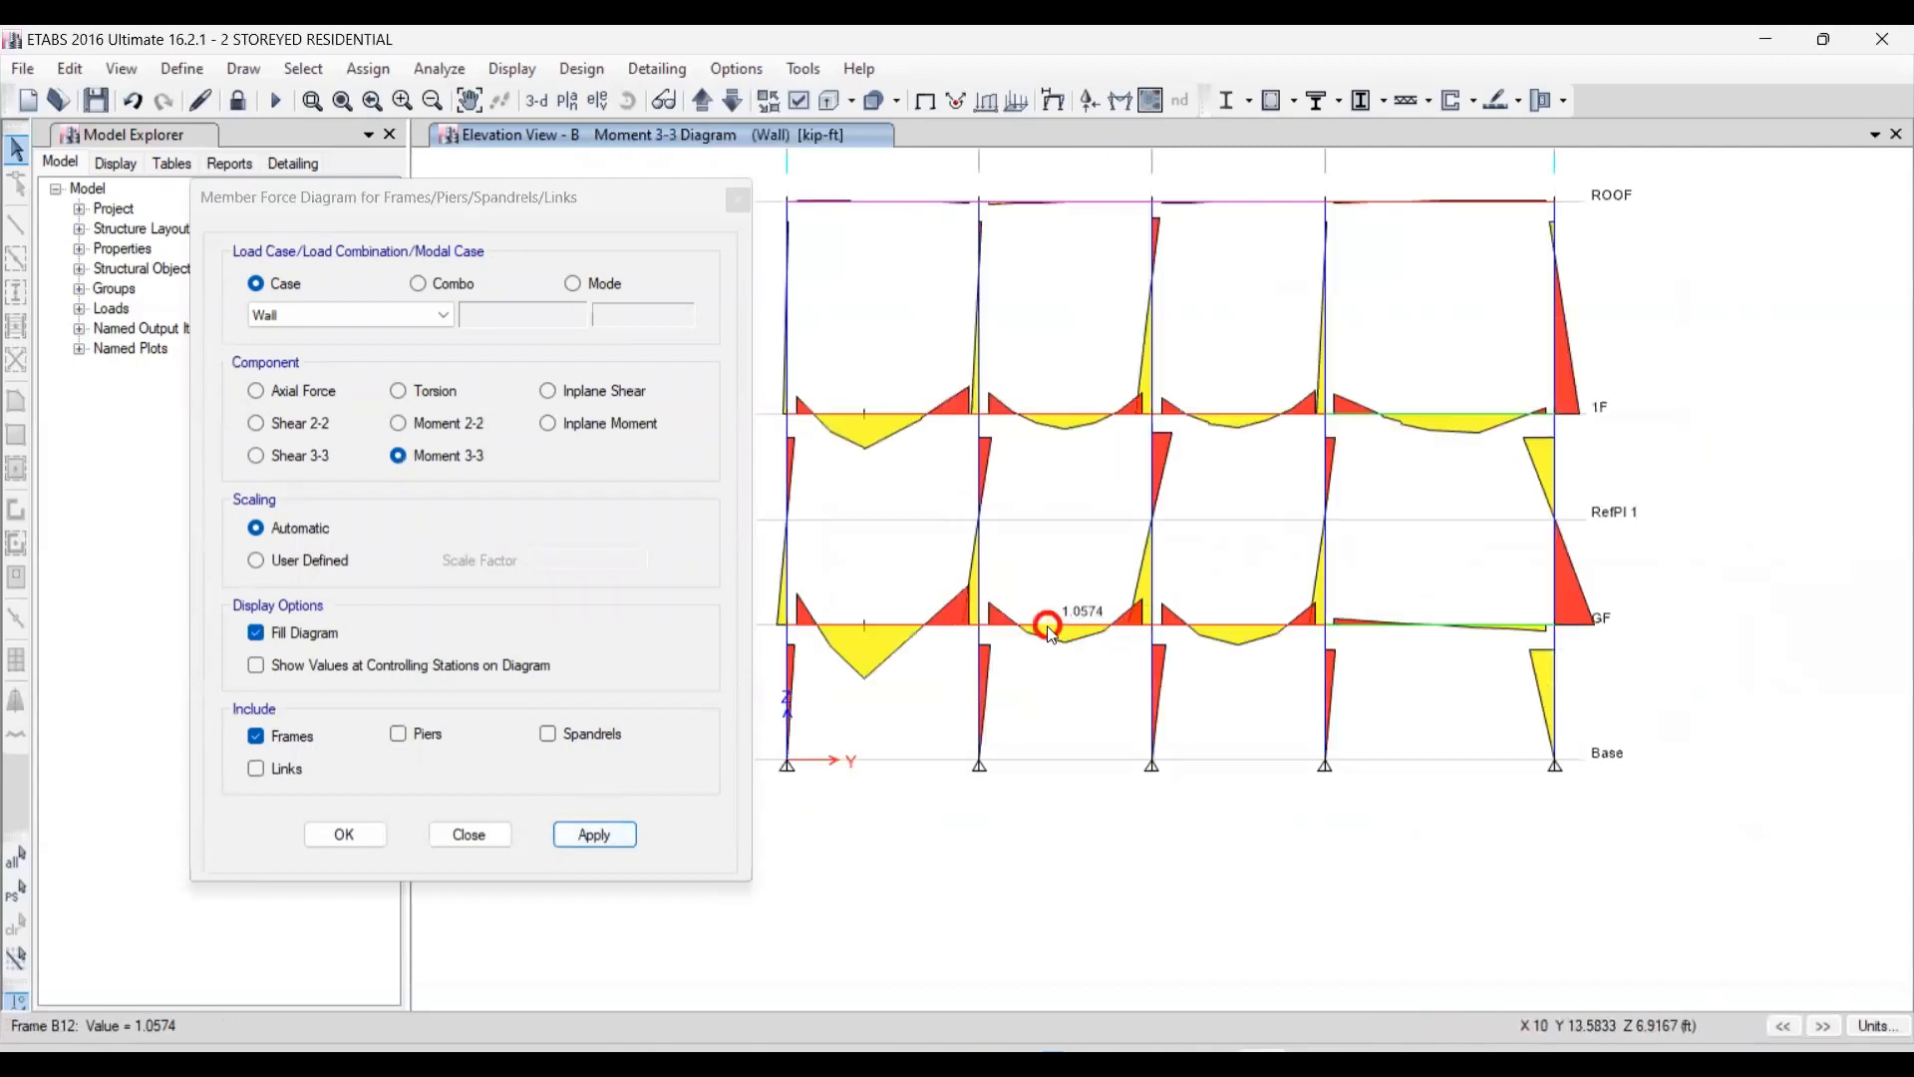
right_click(1052, 635)
left_click(956, 905)
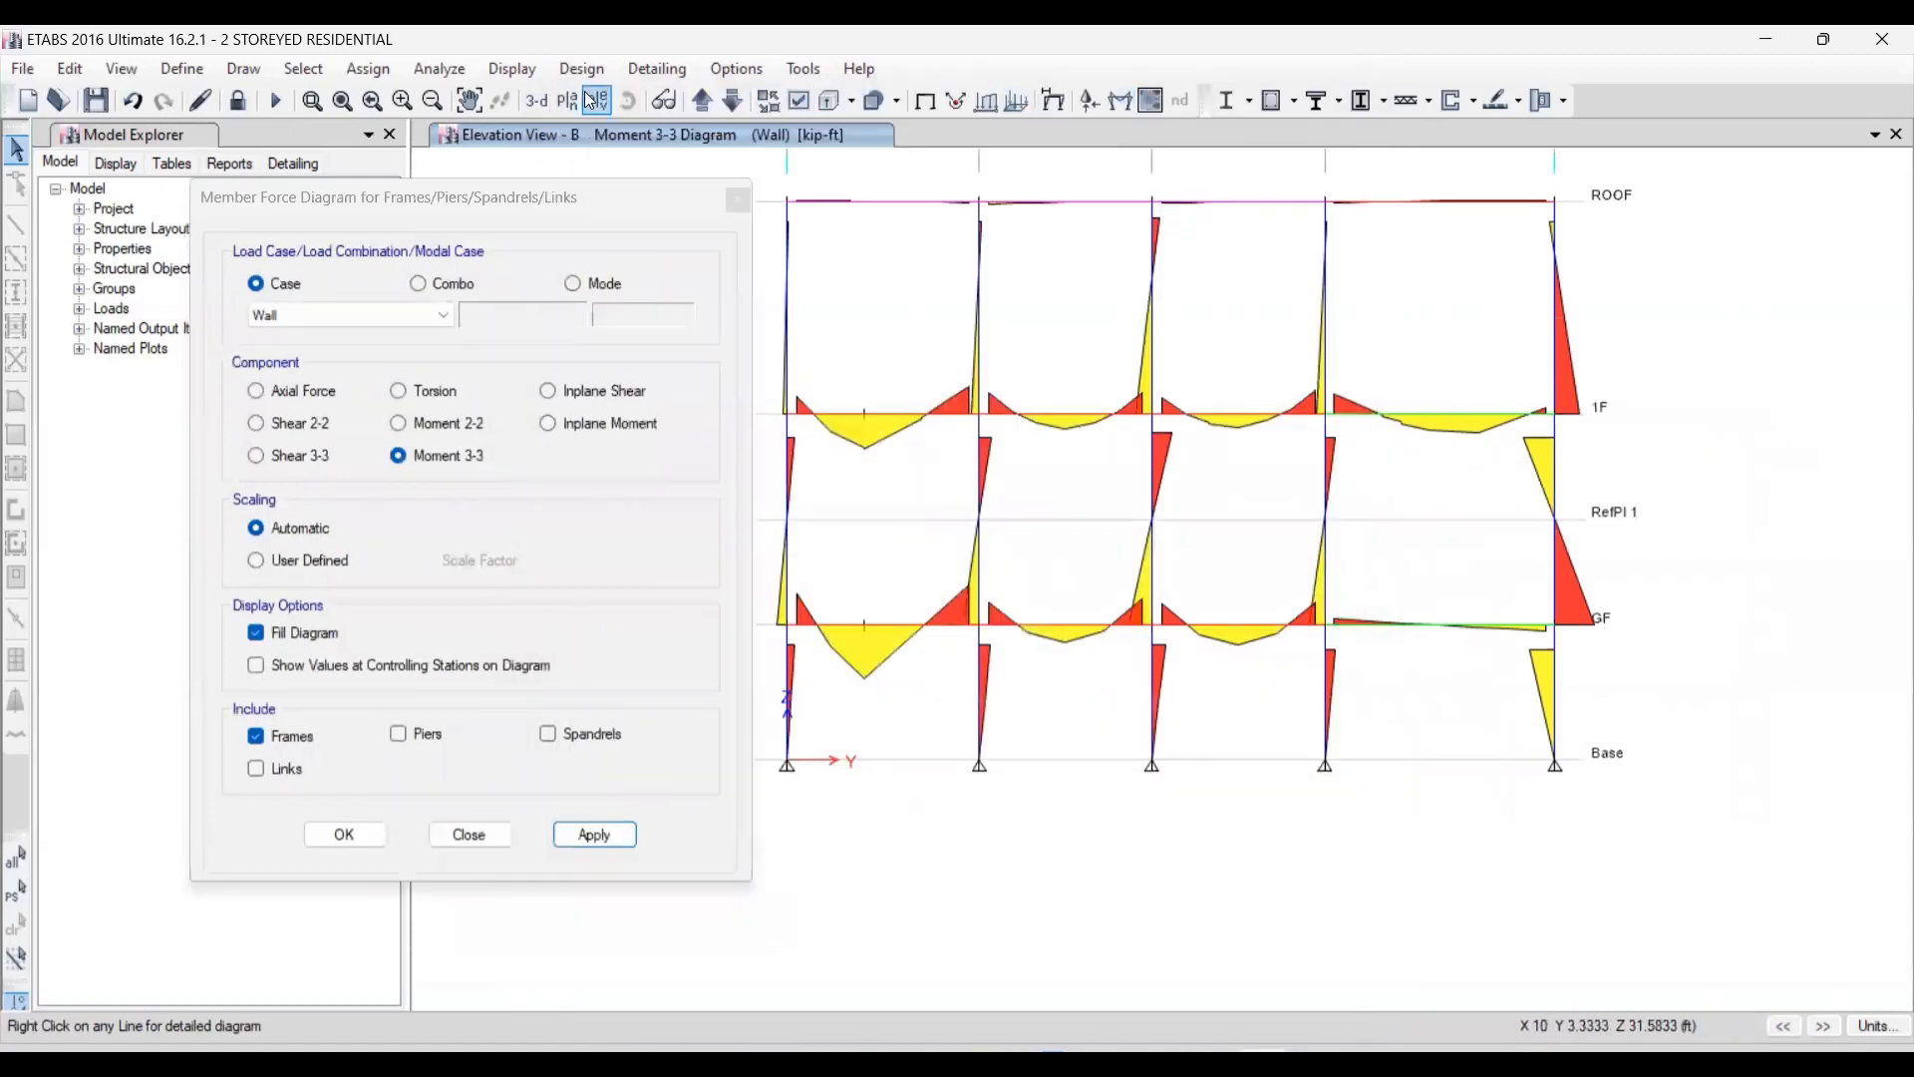
- Show the Wall frame span loads with their values on elevation B and close the load display settings
left_click(527, 73)
mouse_move(562, 135)
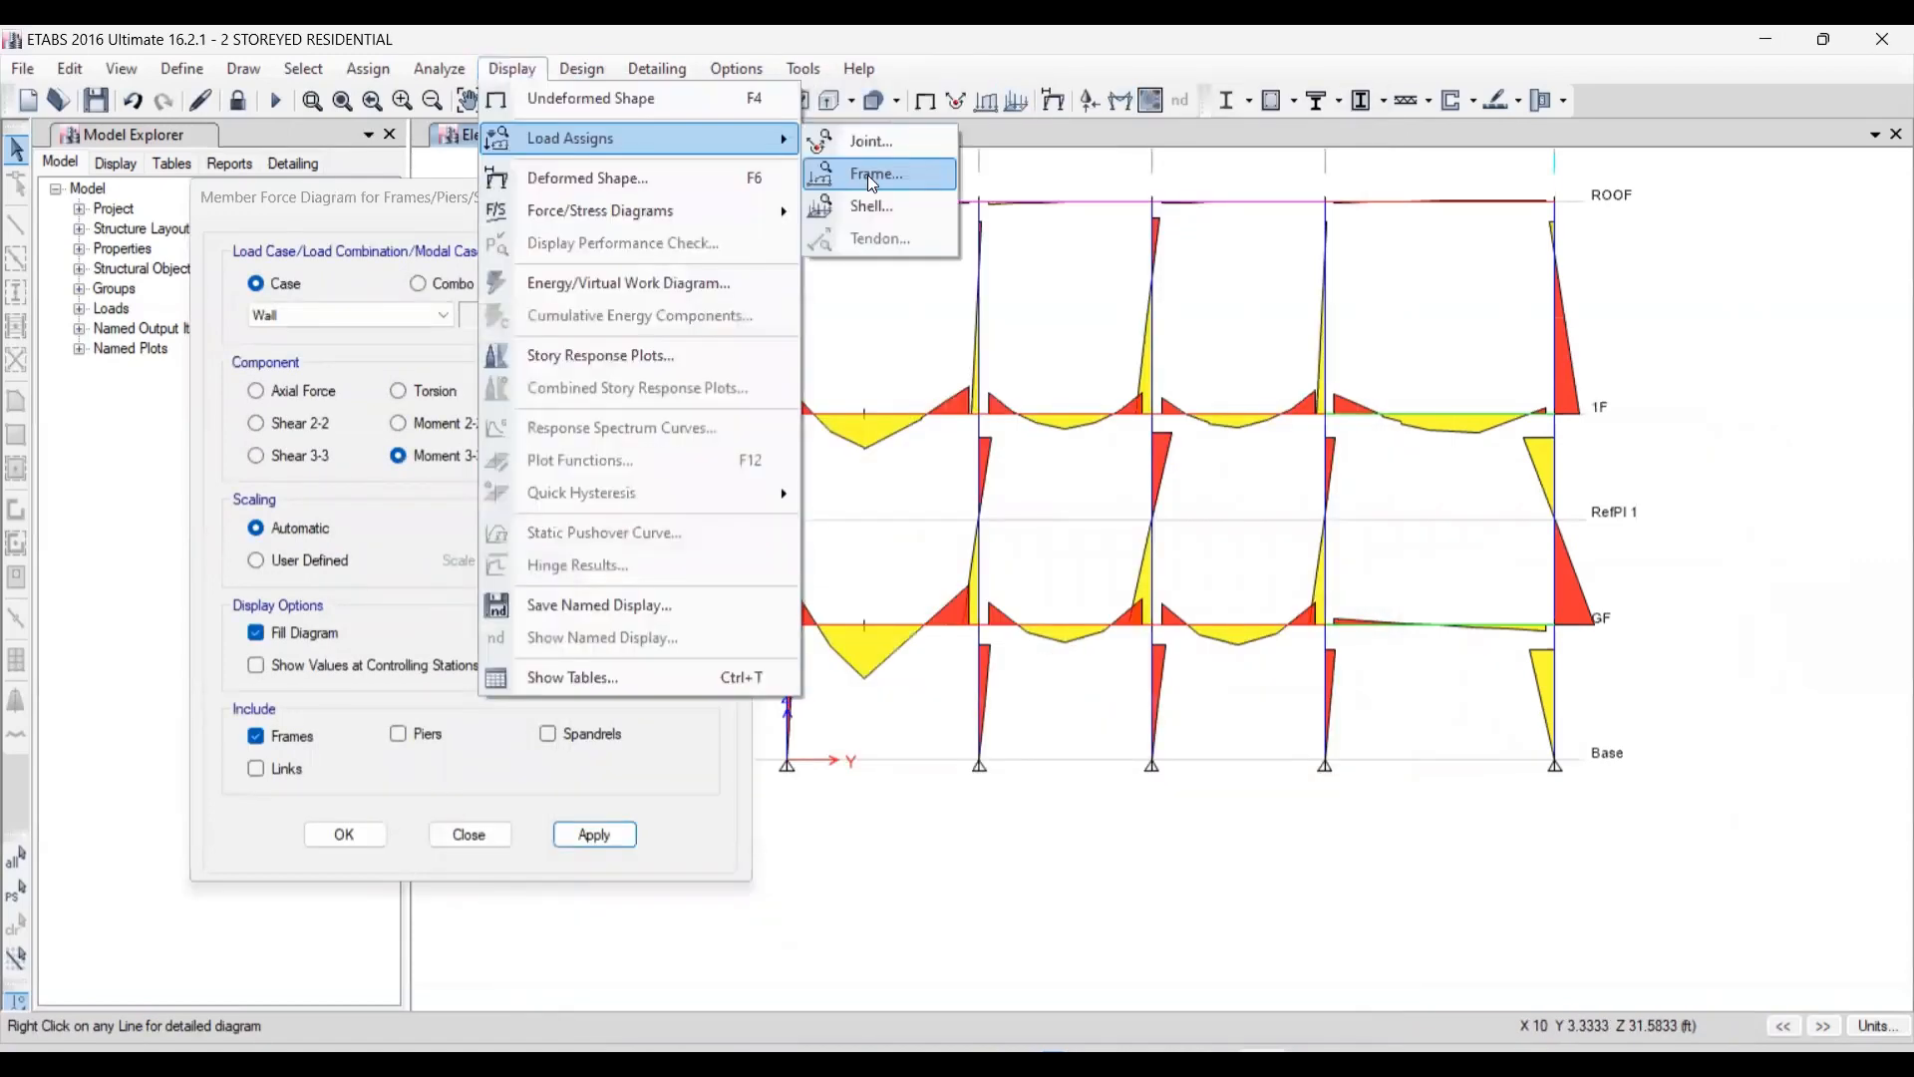
left_click(586, 695)
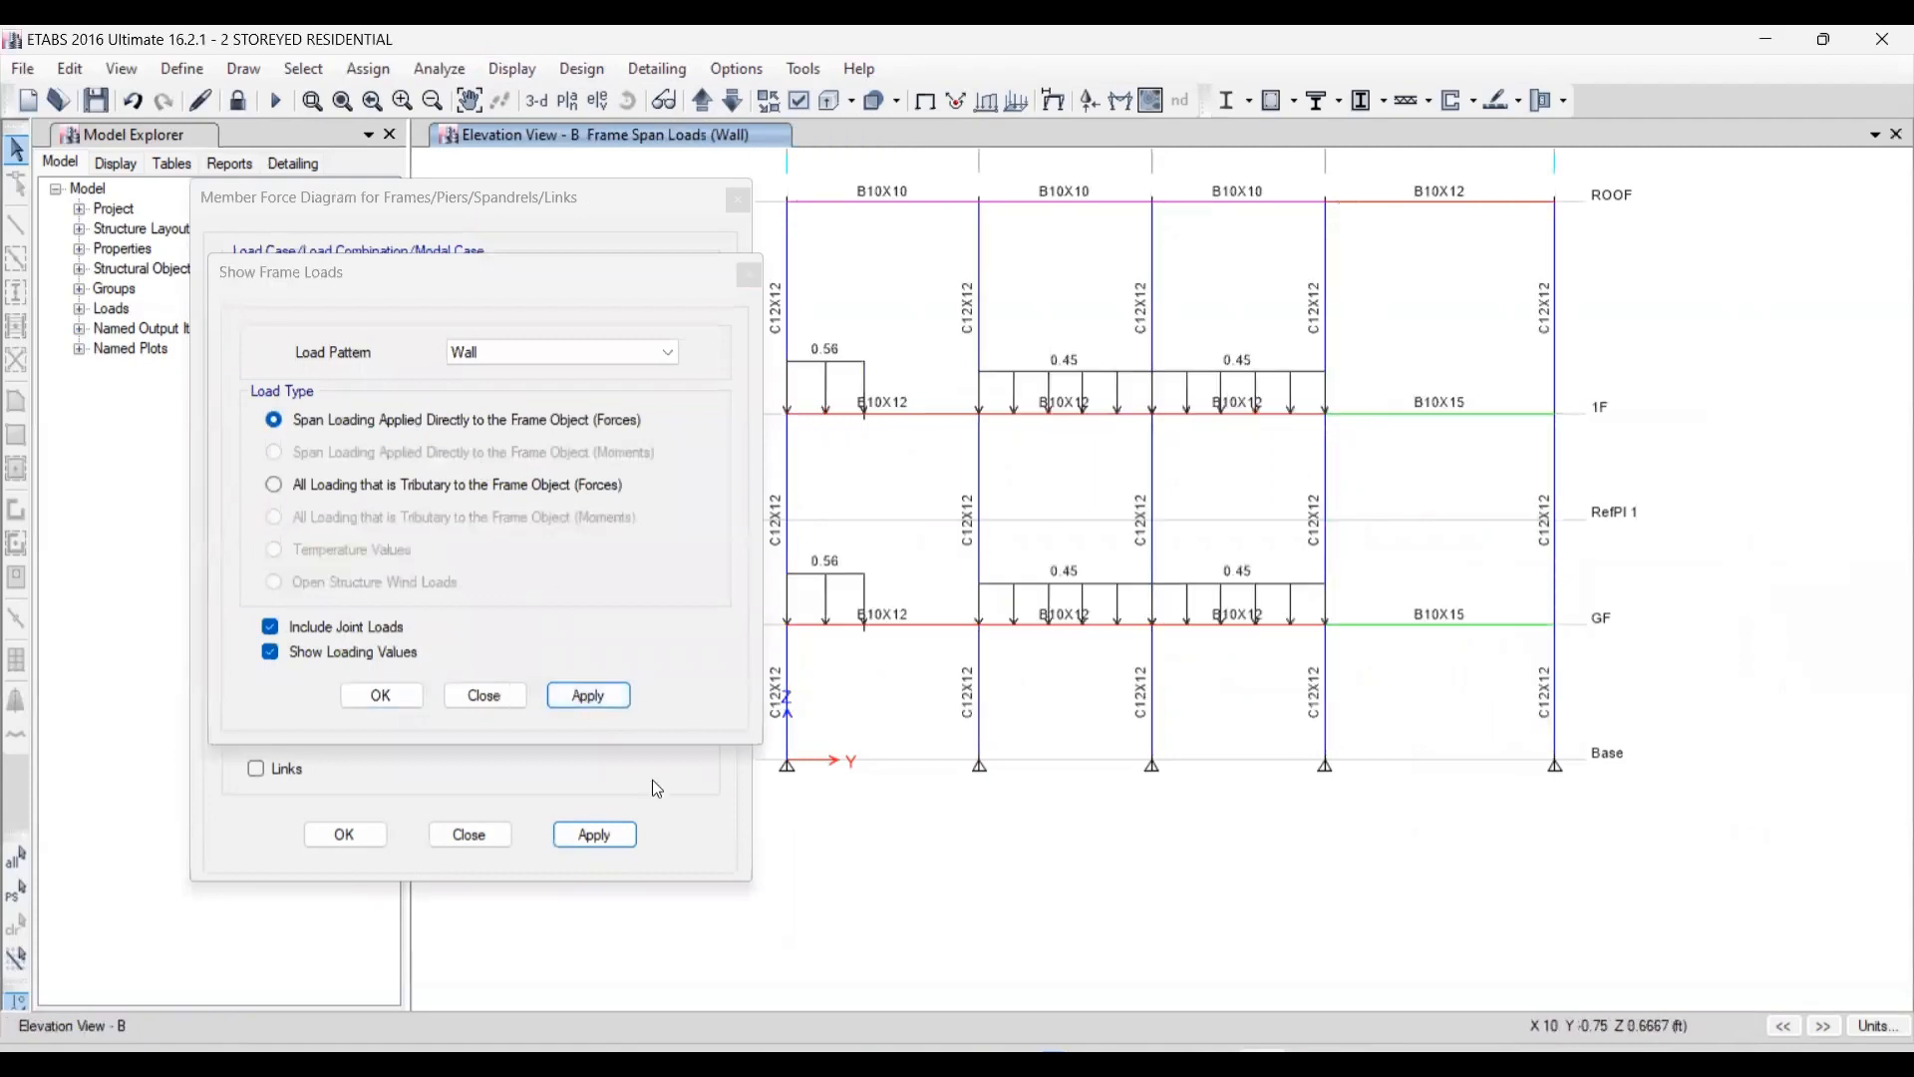
left_click(485, 696)
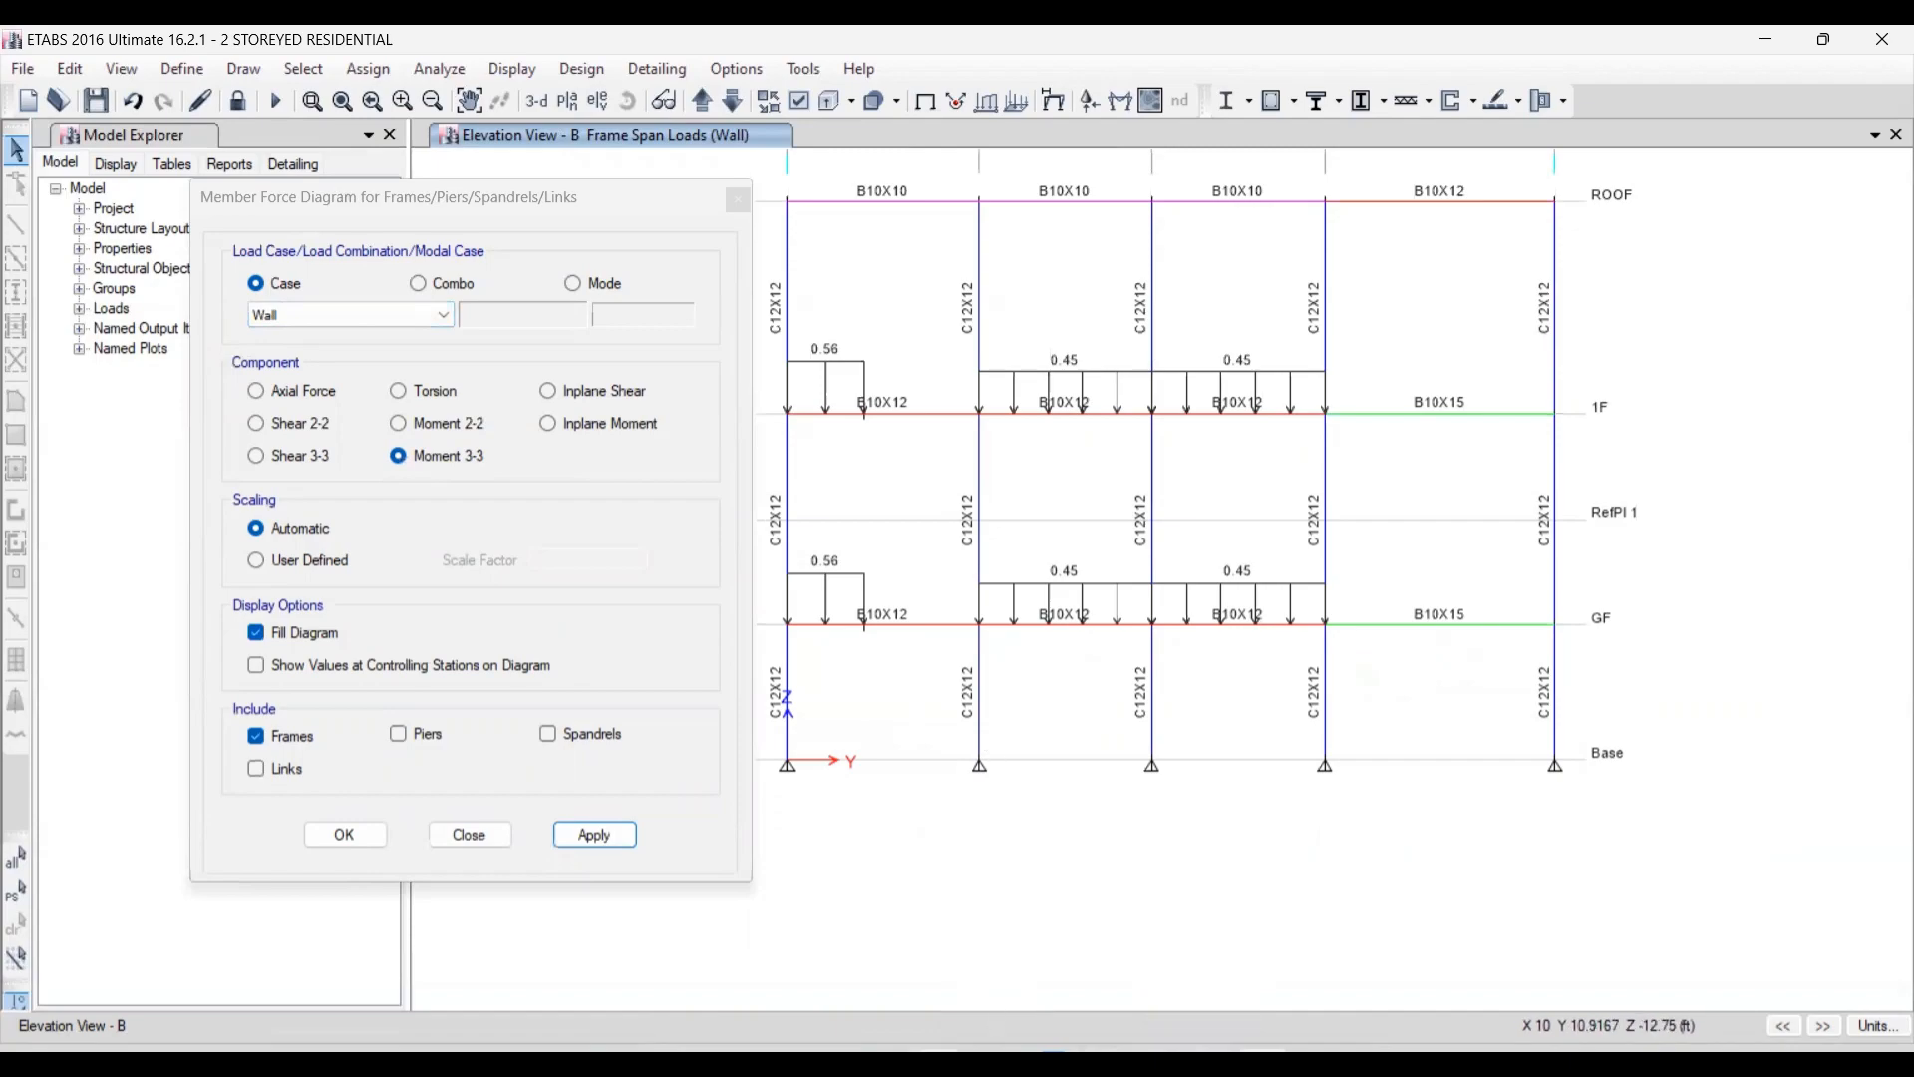
- Switch to the Design of Concrete Structures PDF in Adobe Reader and examine the column-support ACI moment coefficients in Figure 11.10(a)
left_click(1025, 1063)
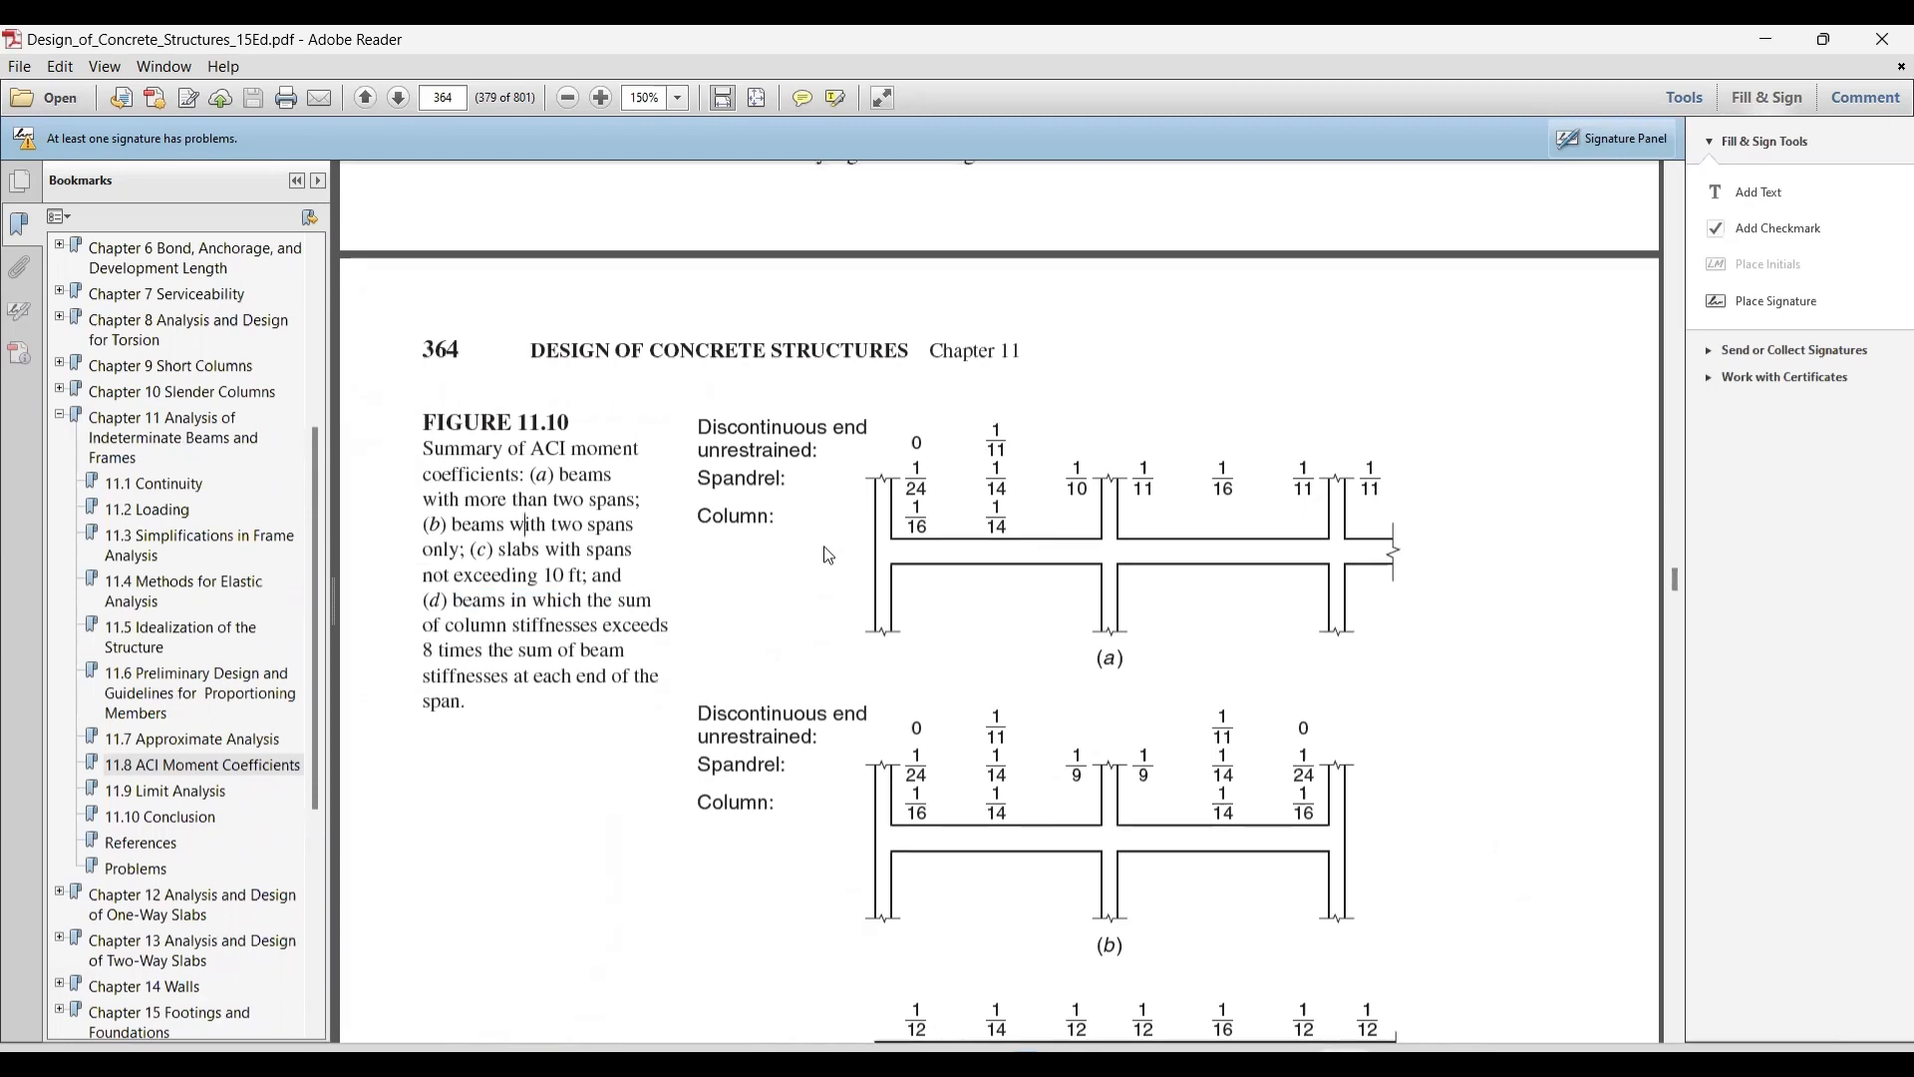
scroll(916, 566, "up", 1)
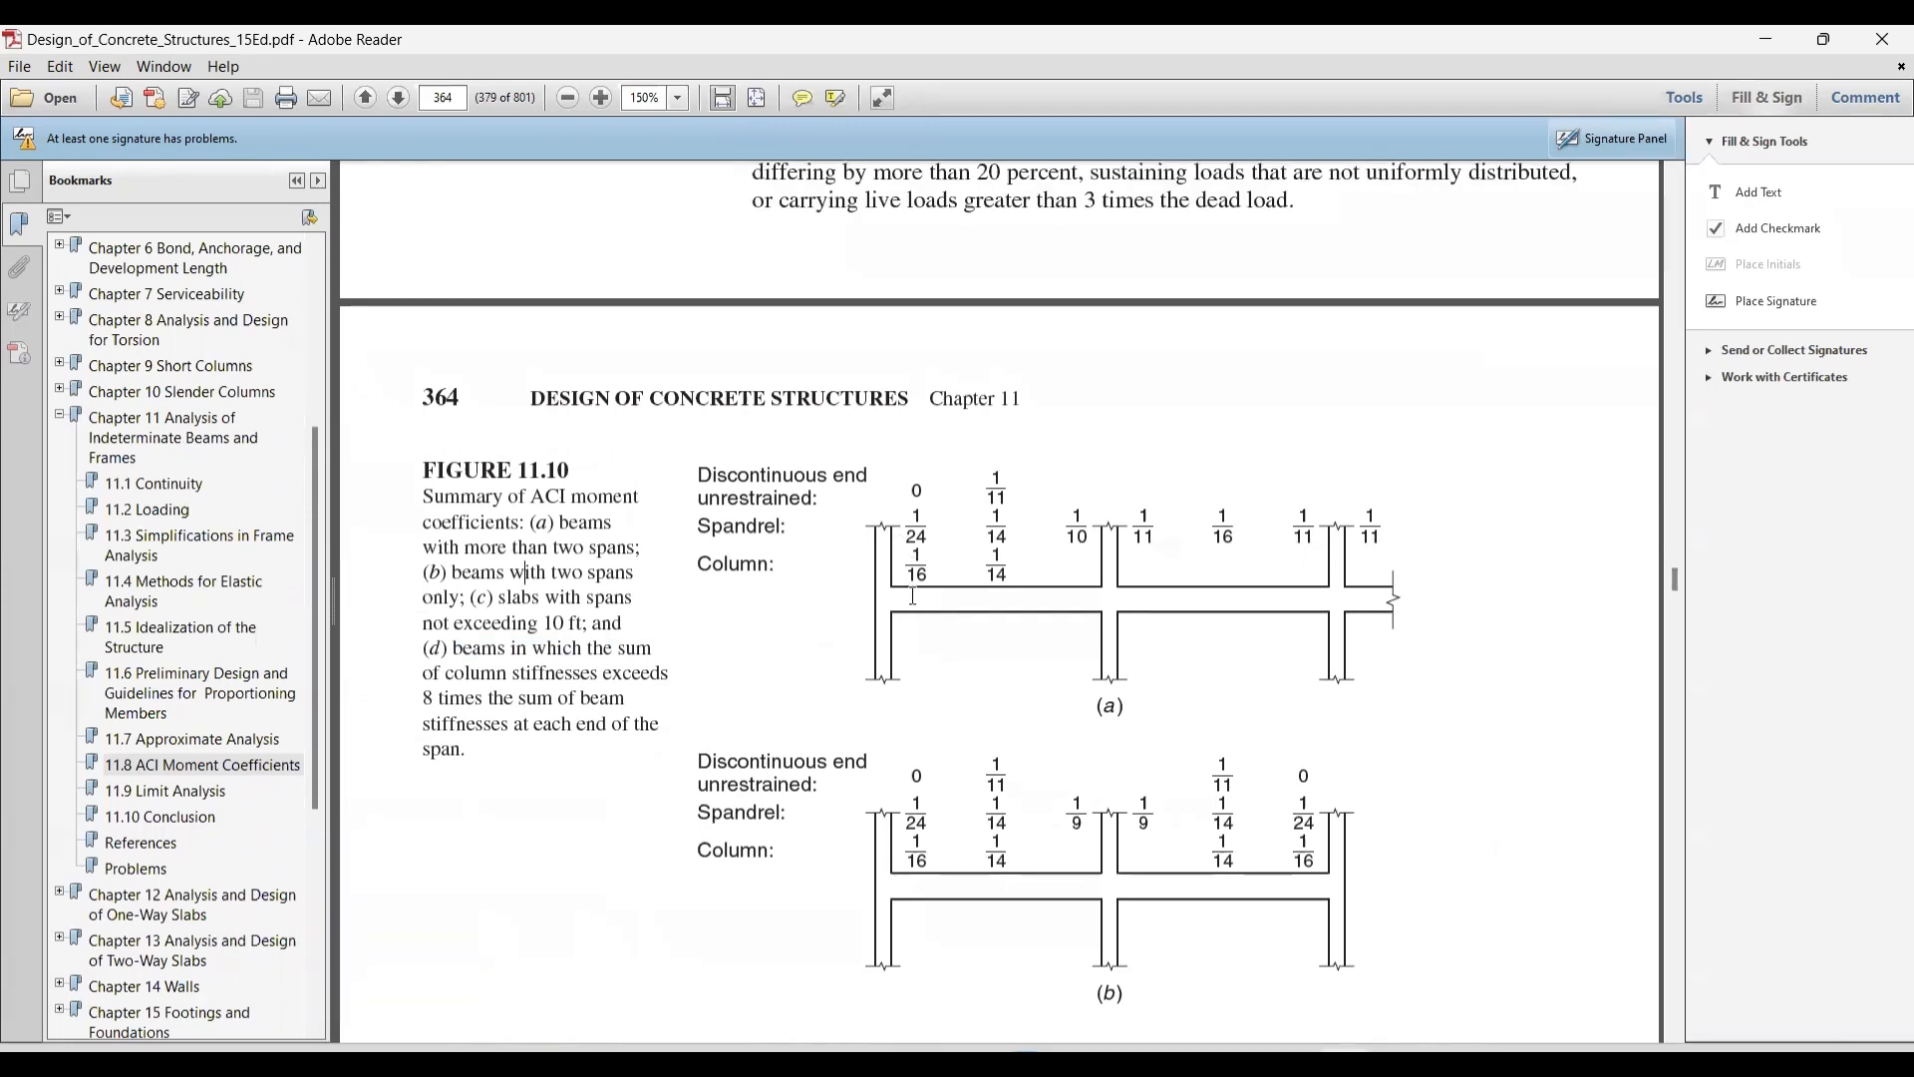
left_click_drag(682, 566, 792, 567)
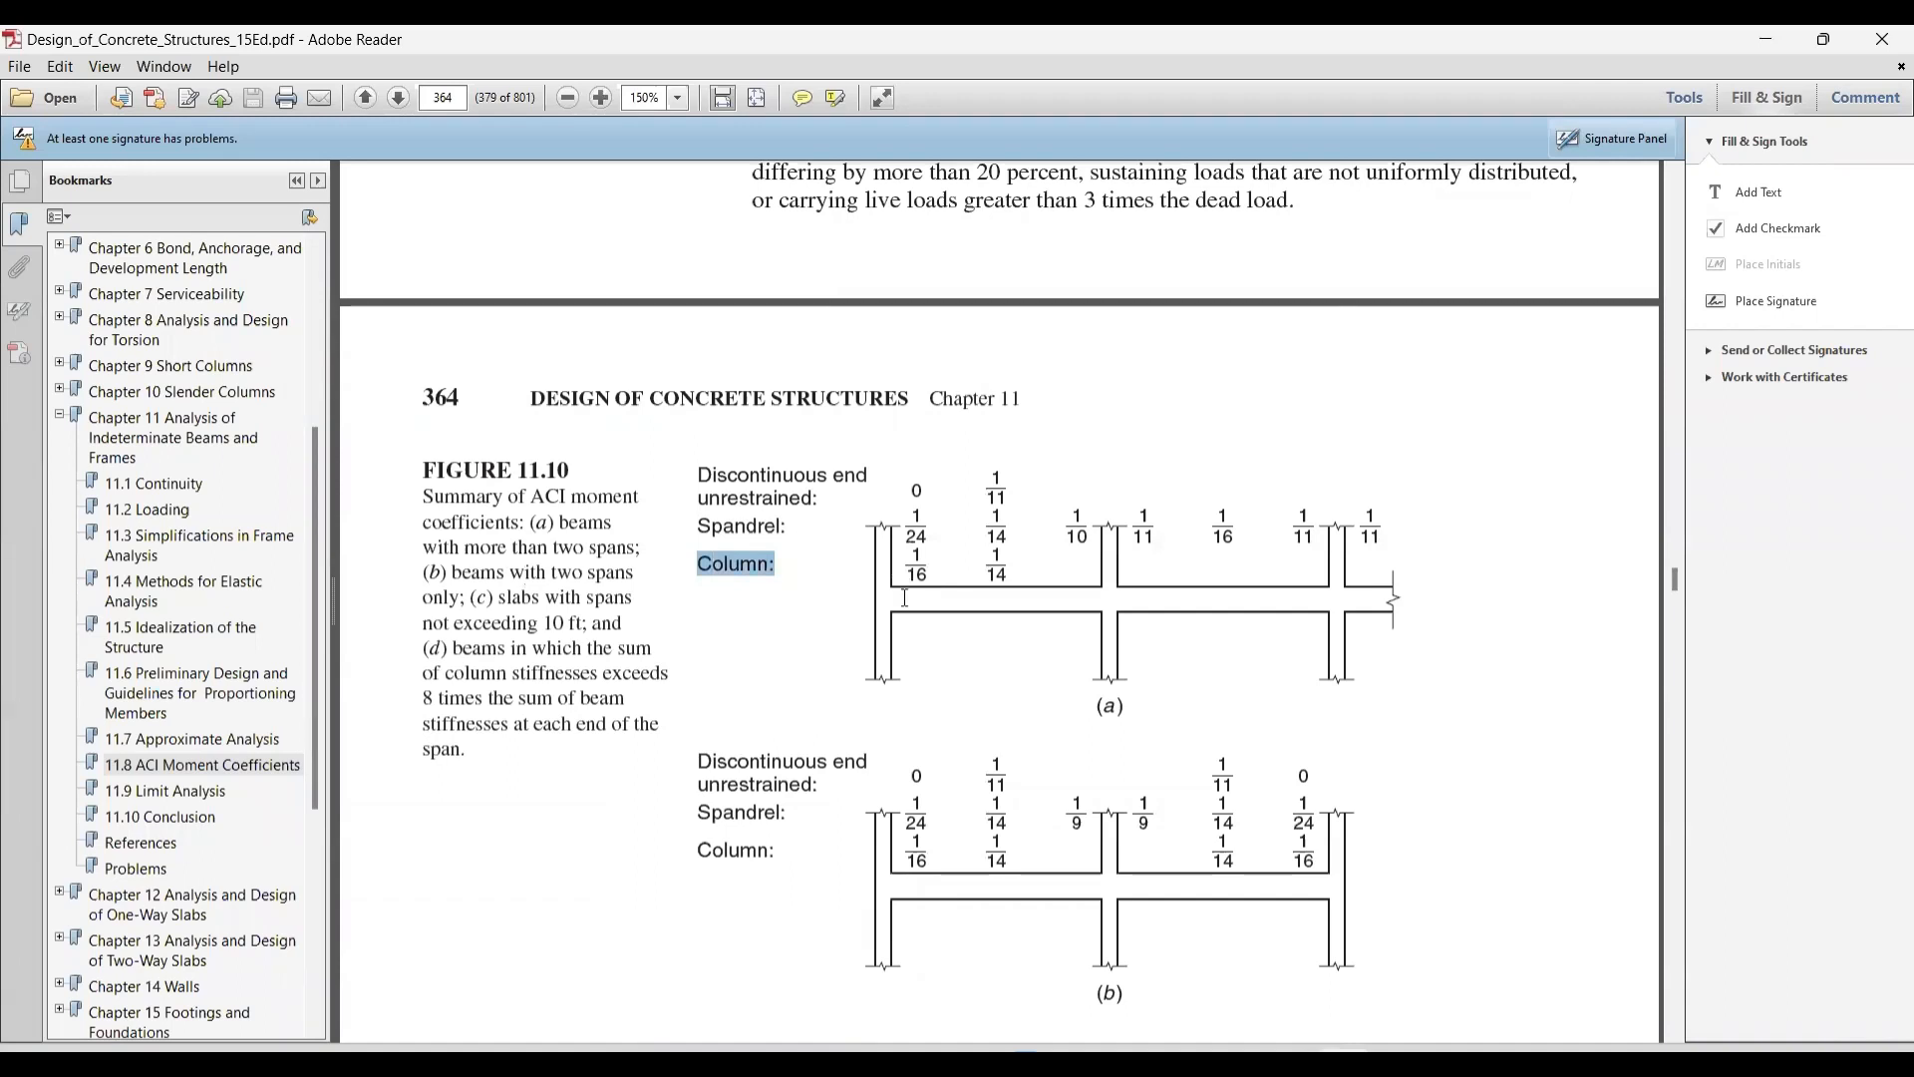
left_click(903, 631)
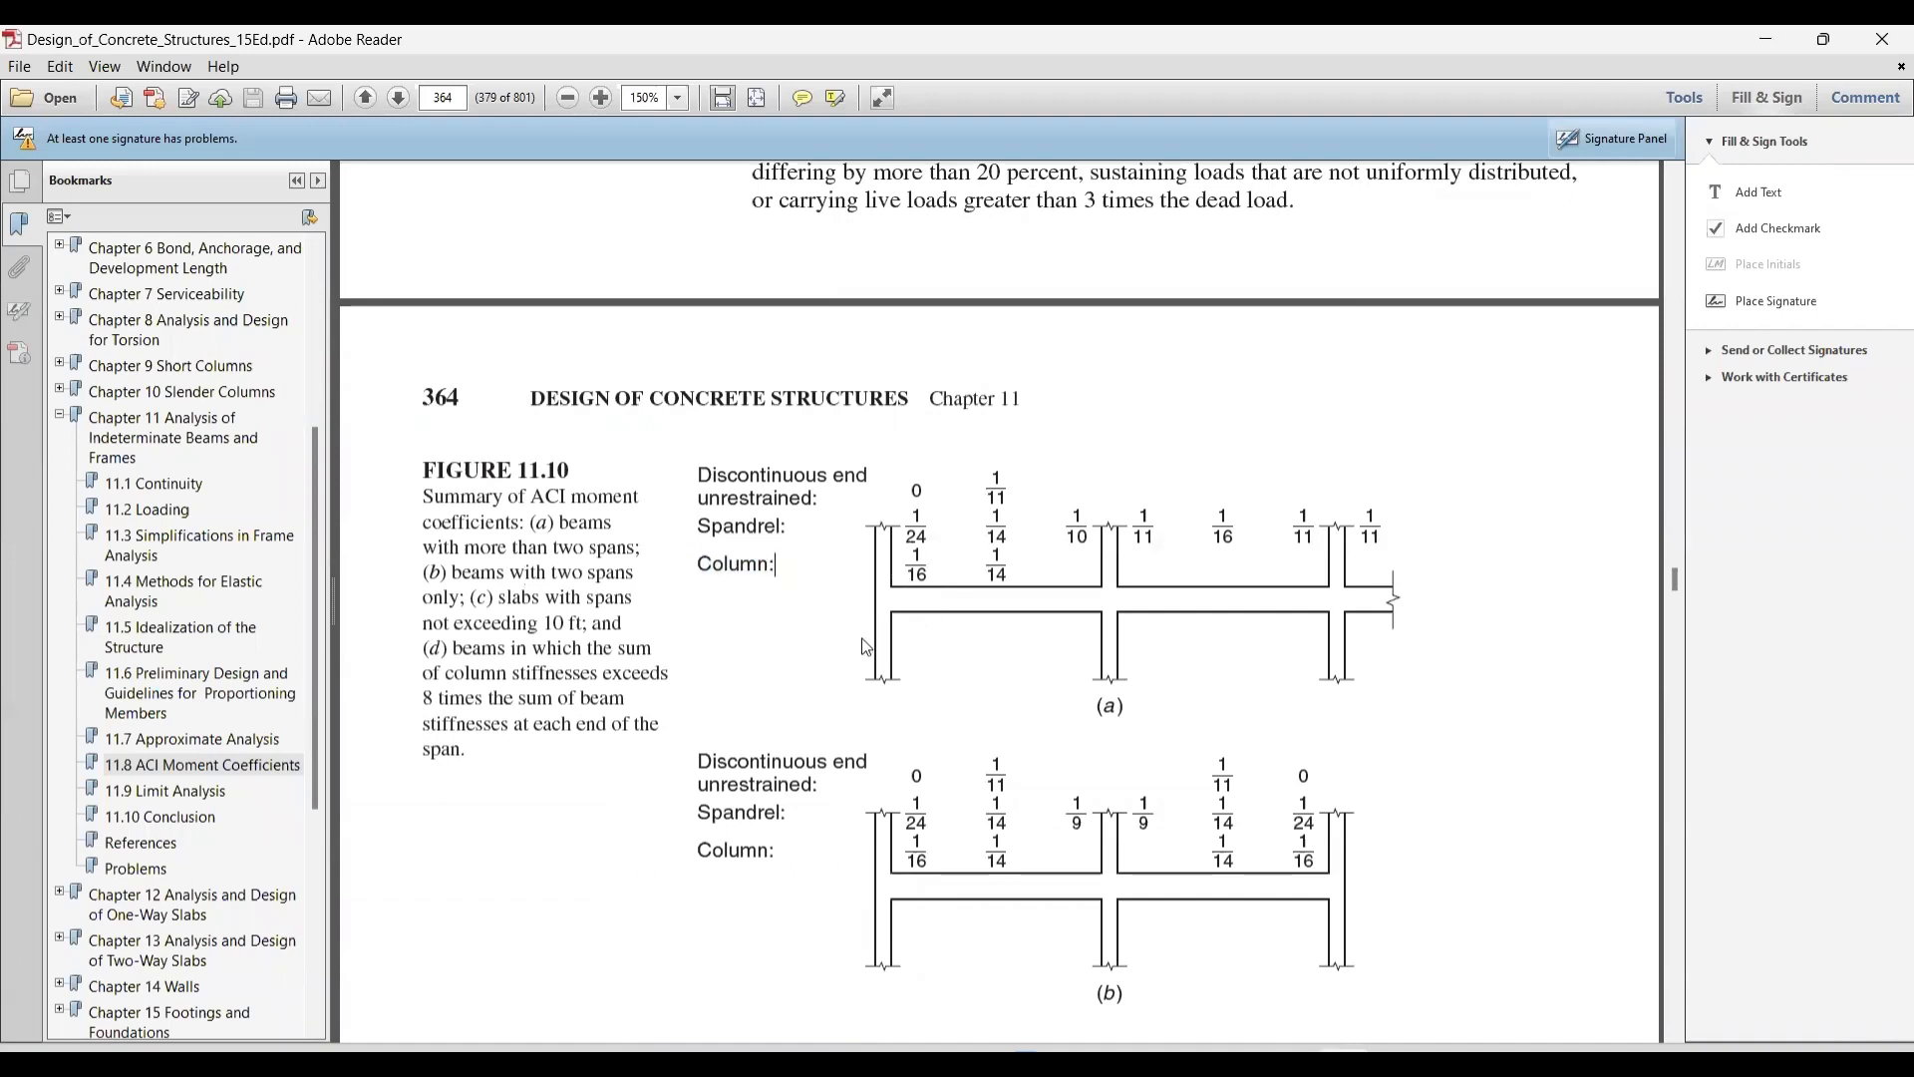
left_click_drag(897, 566, 1013, 571)
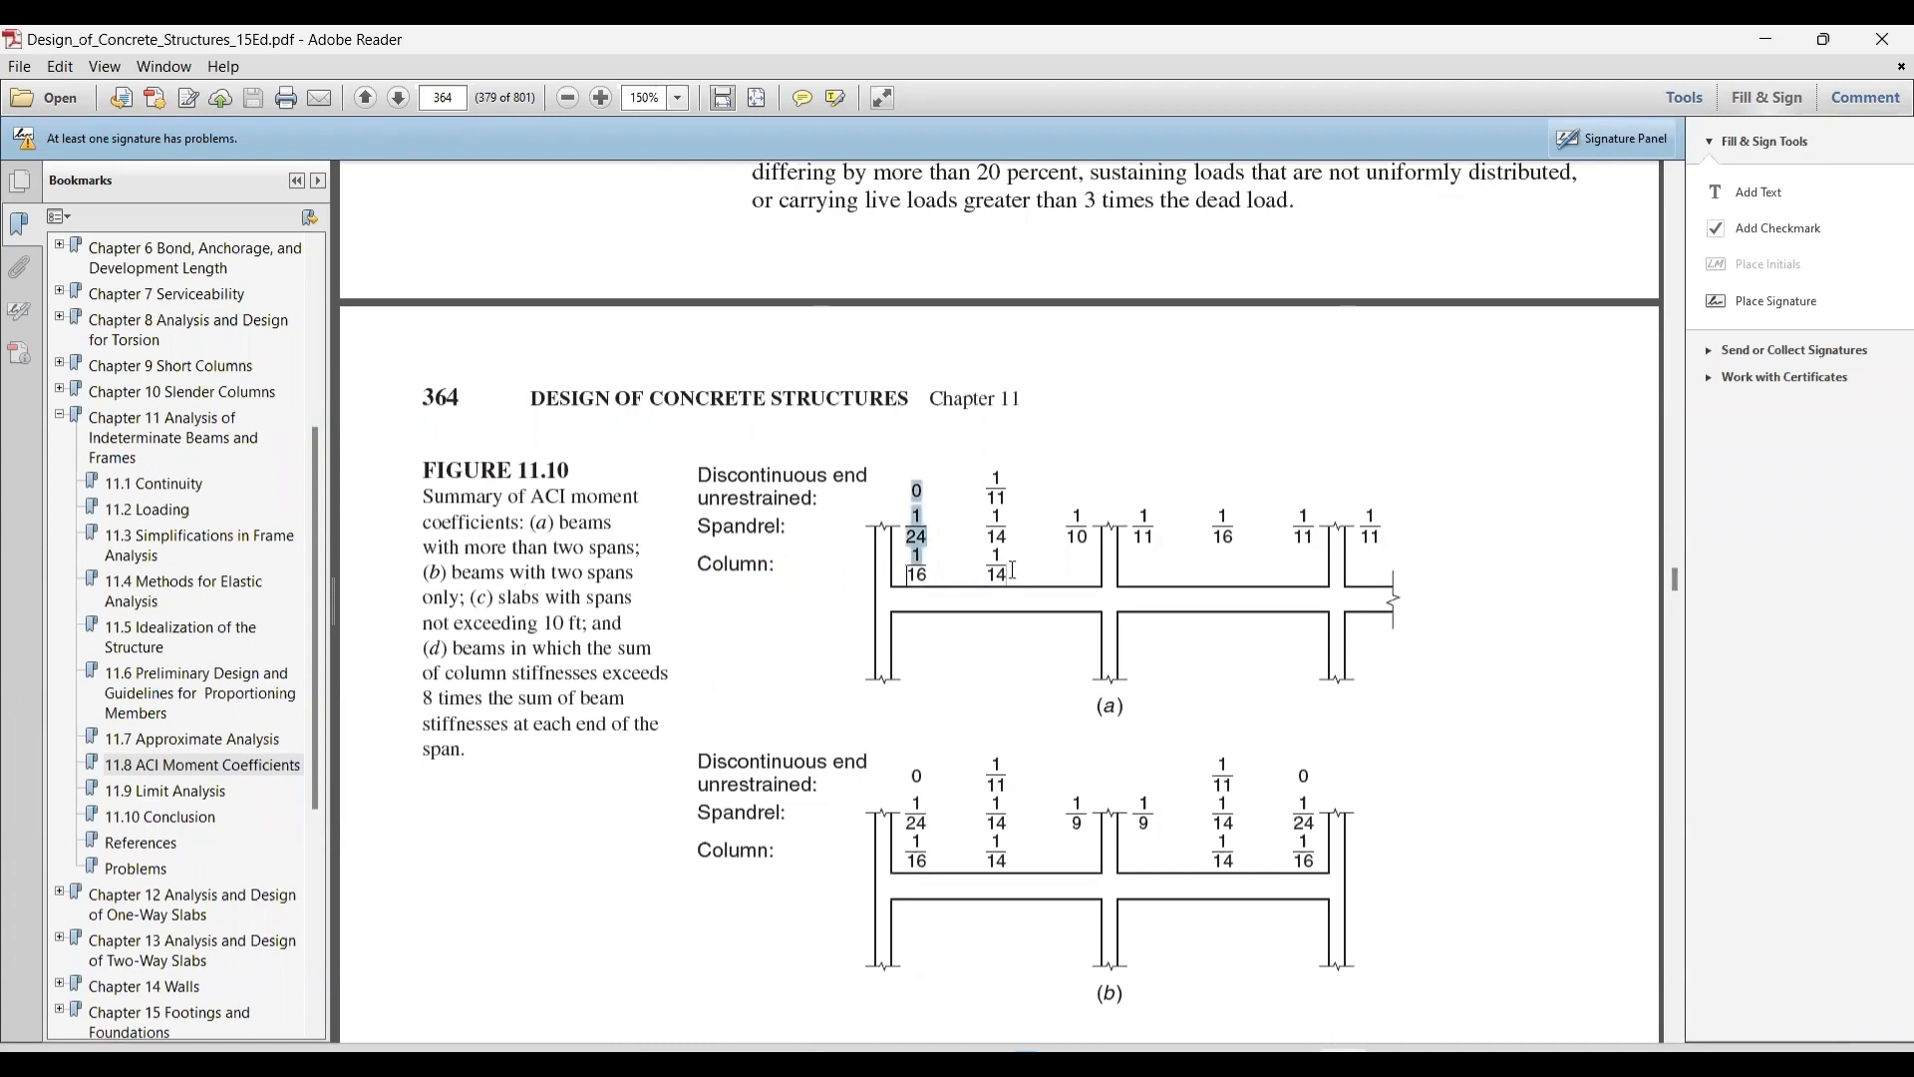
left_click(978, 651)
scroll(968, 630, "down", 1)
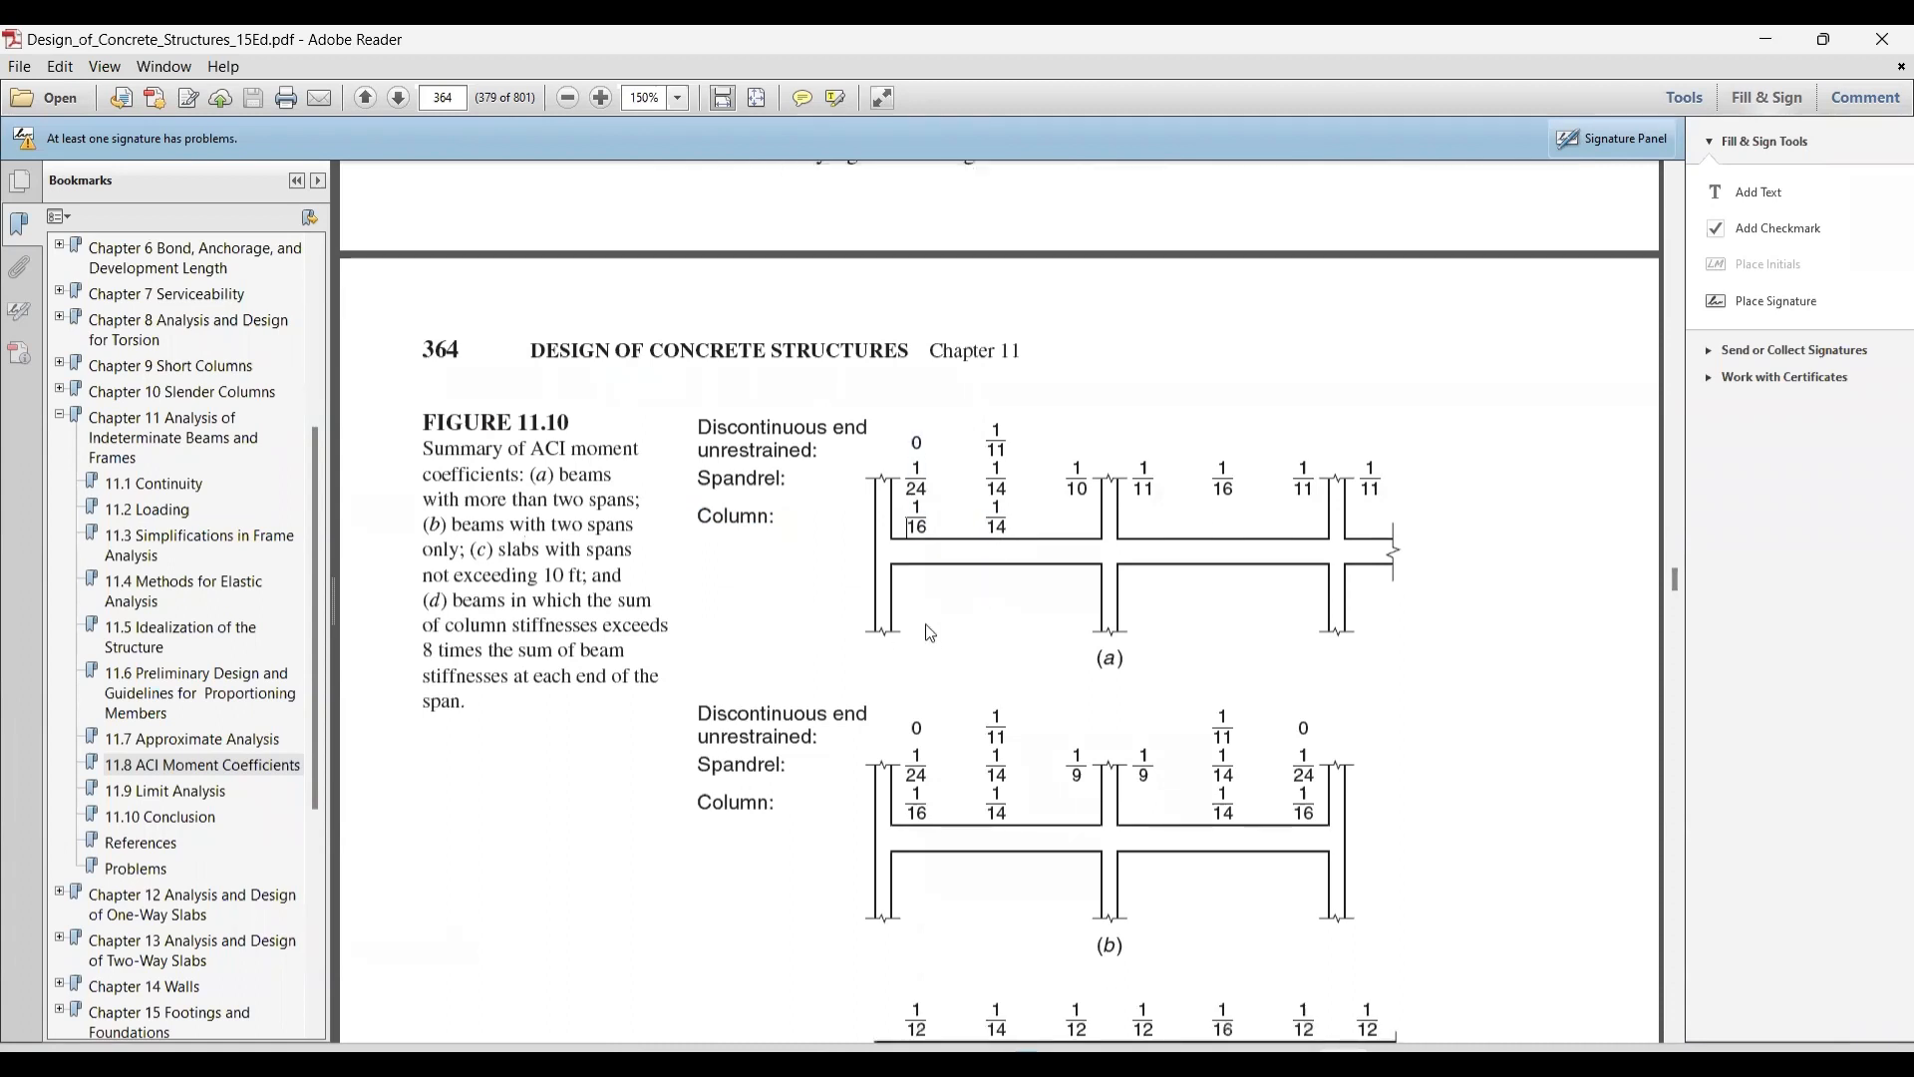
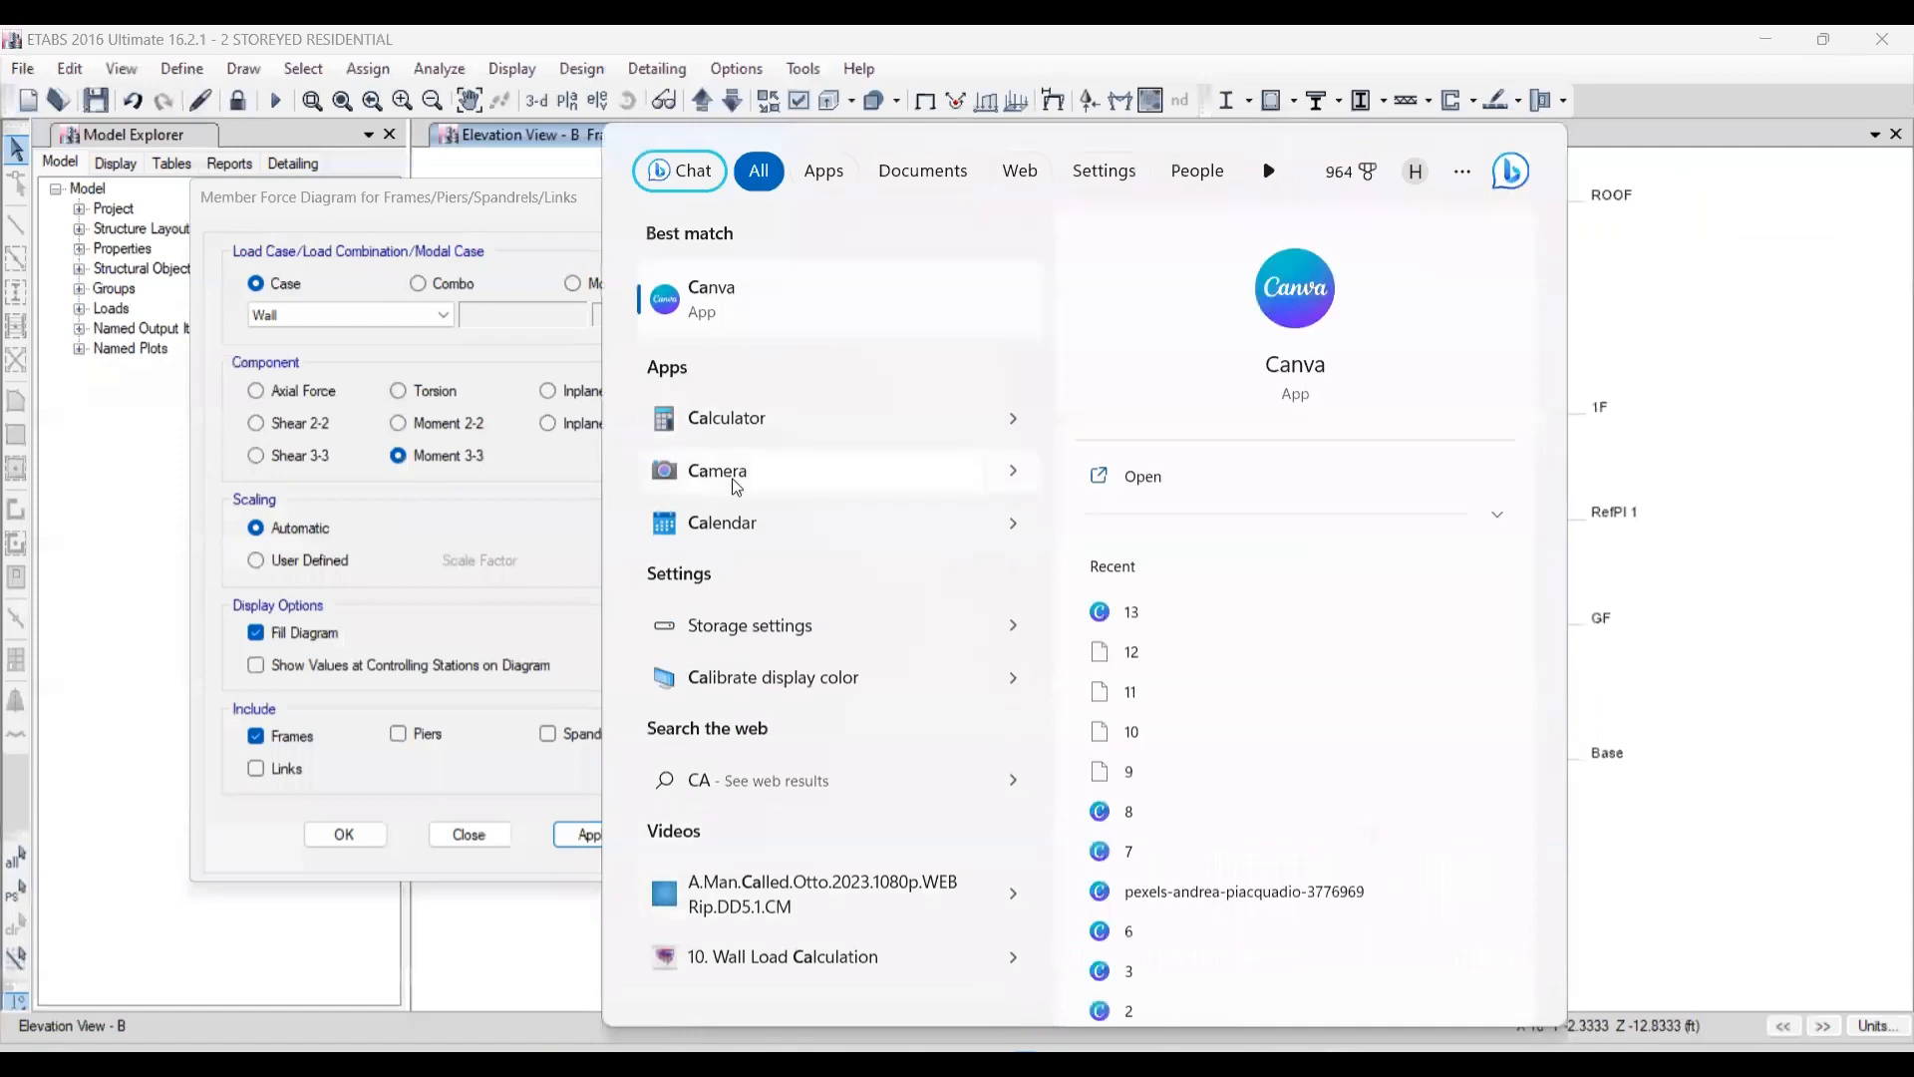
- Open Calculator, start a multiplication with the 0.45 wall load, and move the calculator clear of the elevation
left_click(733, 419)
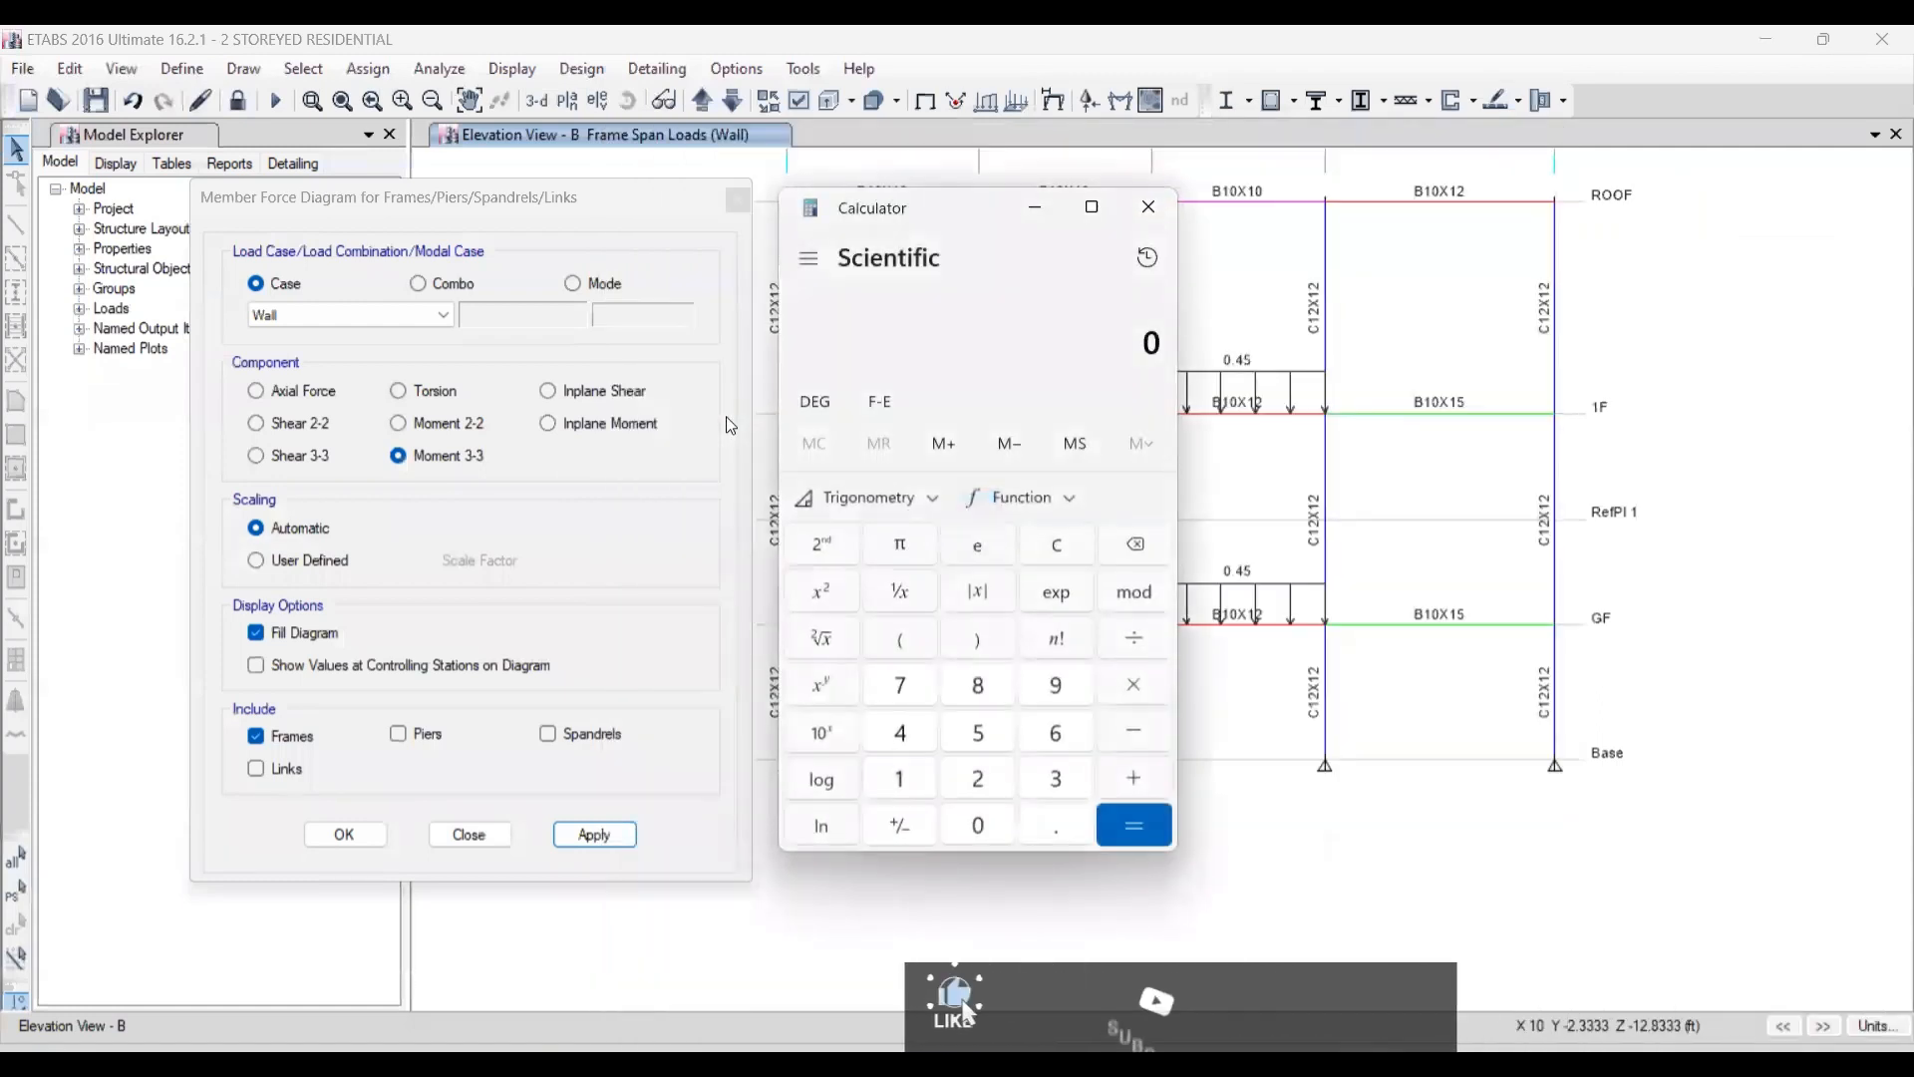
type("0.45")
key("asterisk")
left_click_drag(941, 212, 512, 215)
scroll(1024, 703, "down", 3)
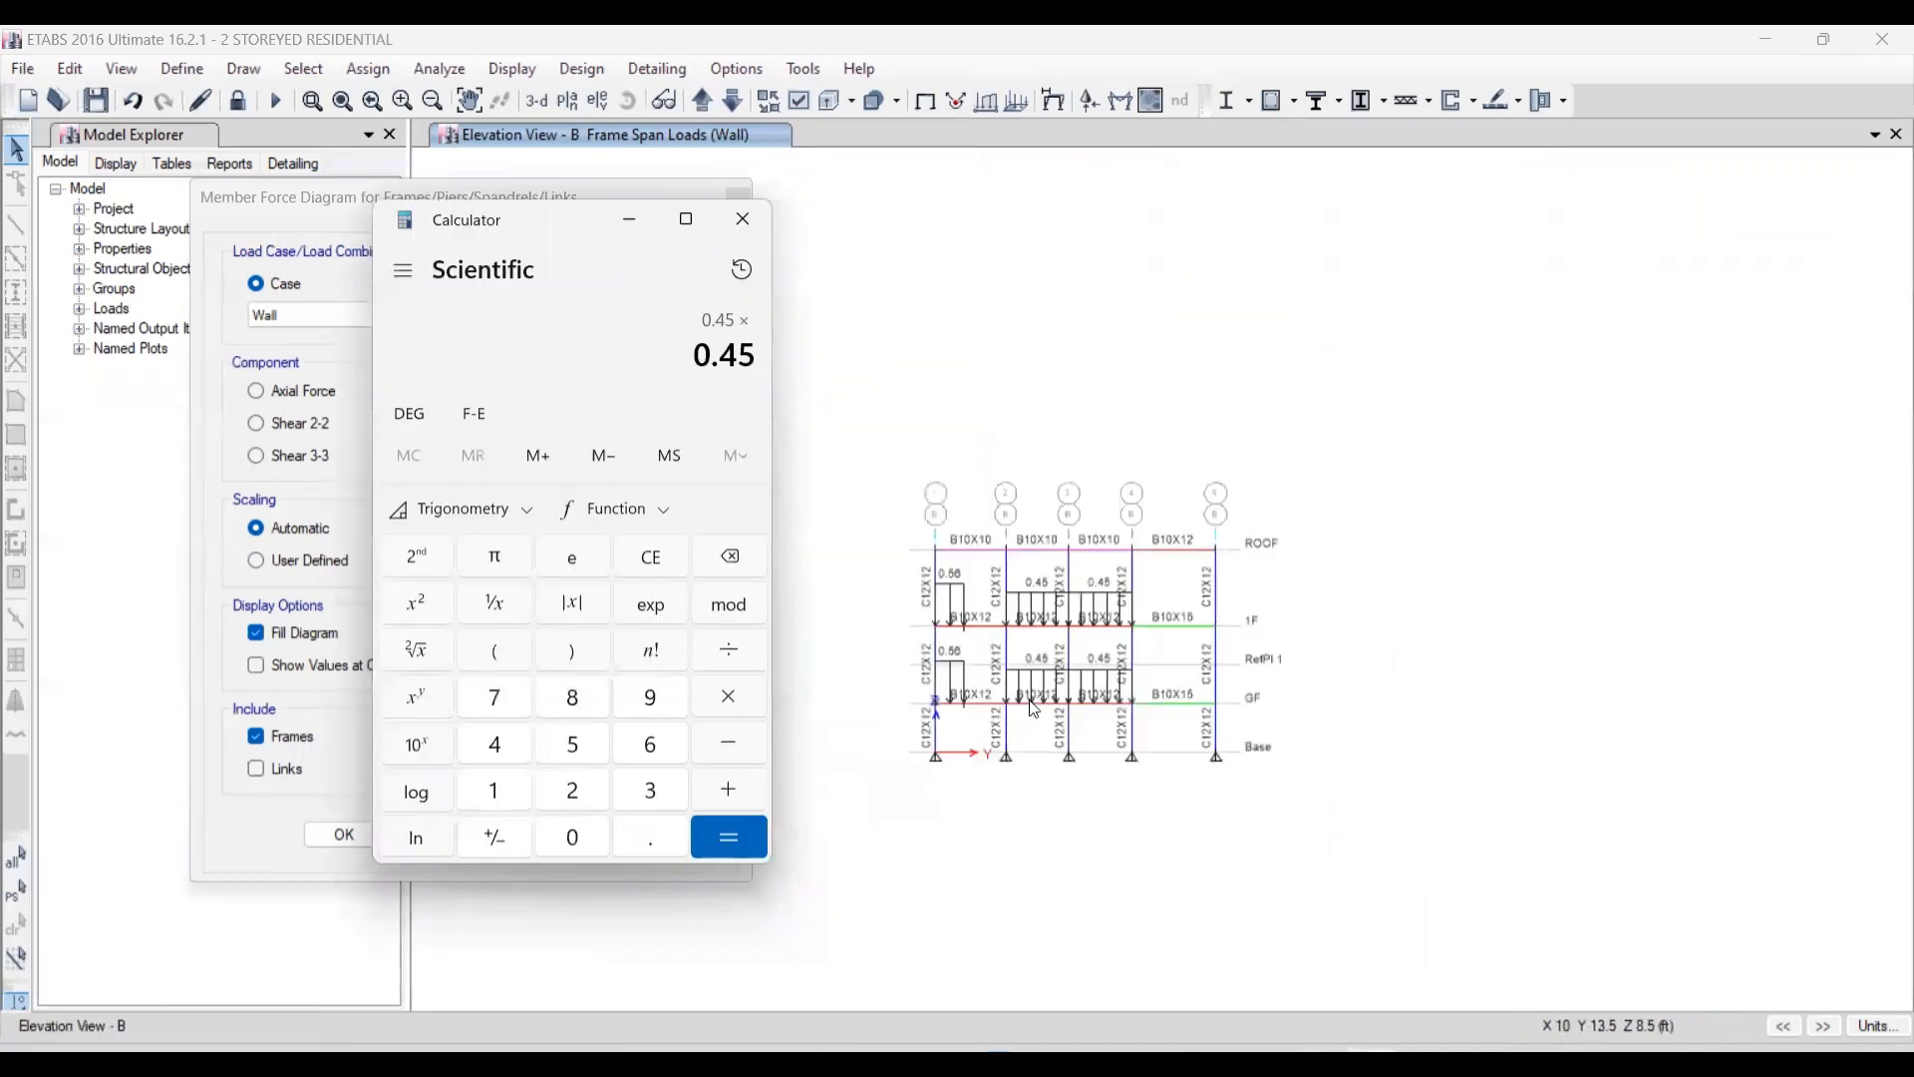
scroll(1026, 722, "up", 2)
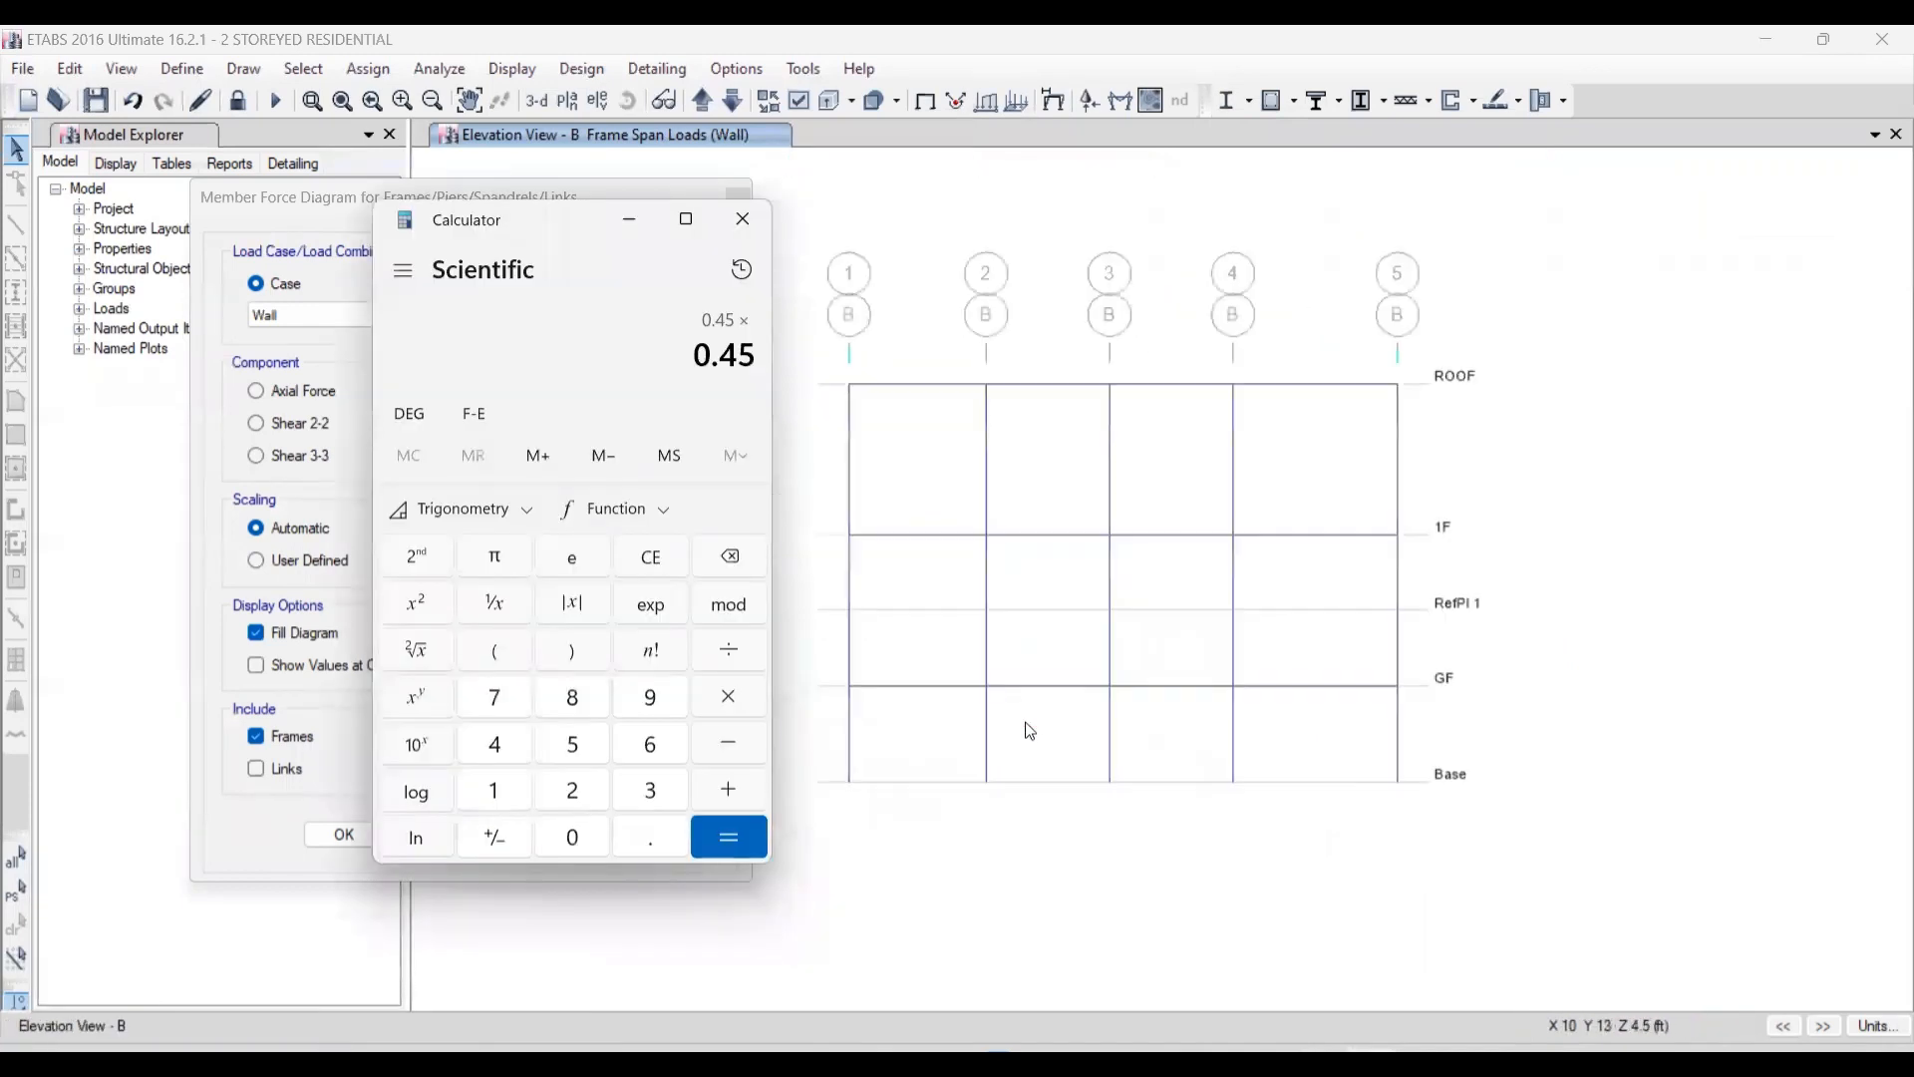
- Show the GF plan to read the spacing between grids 2 and 3, and return to elevation B
left_click(576, 109)
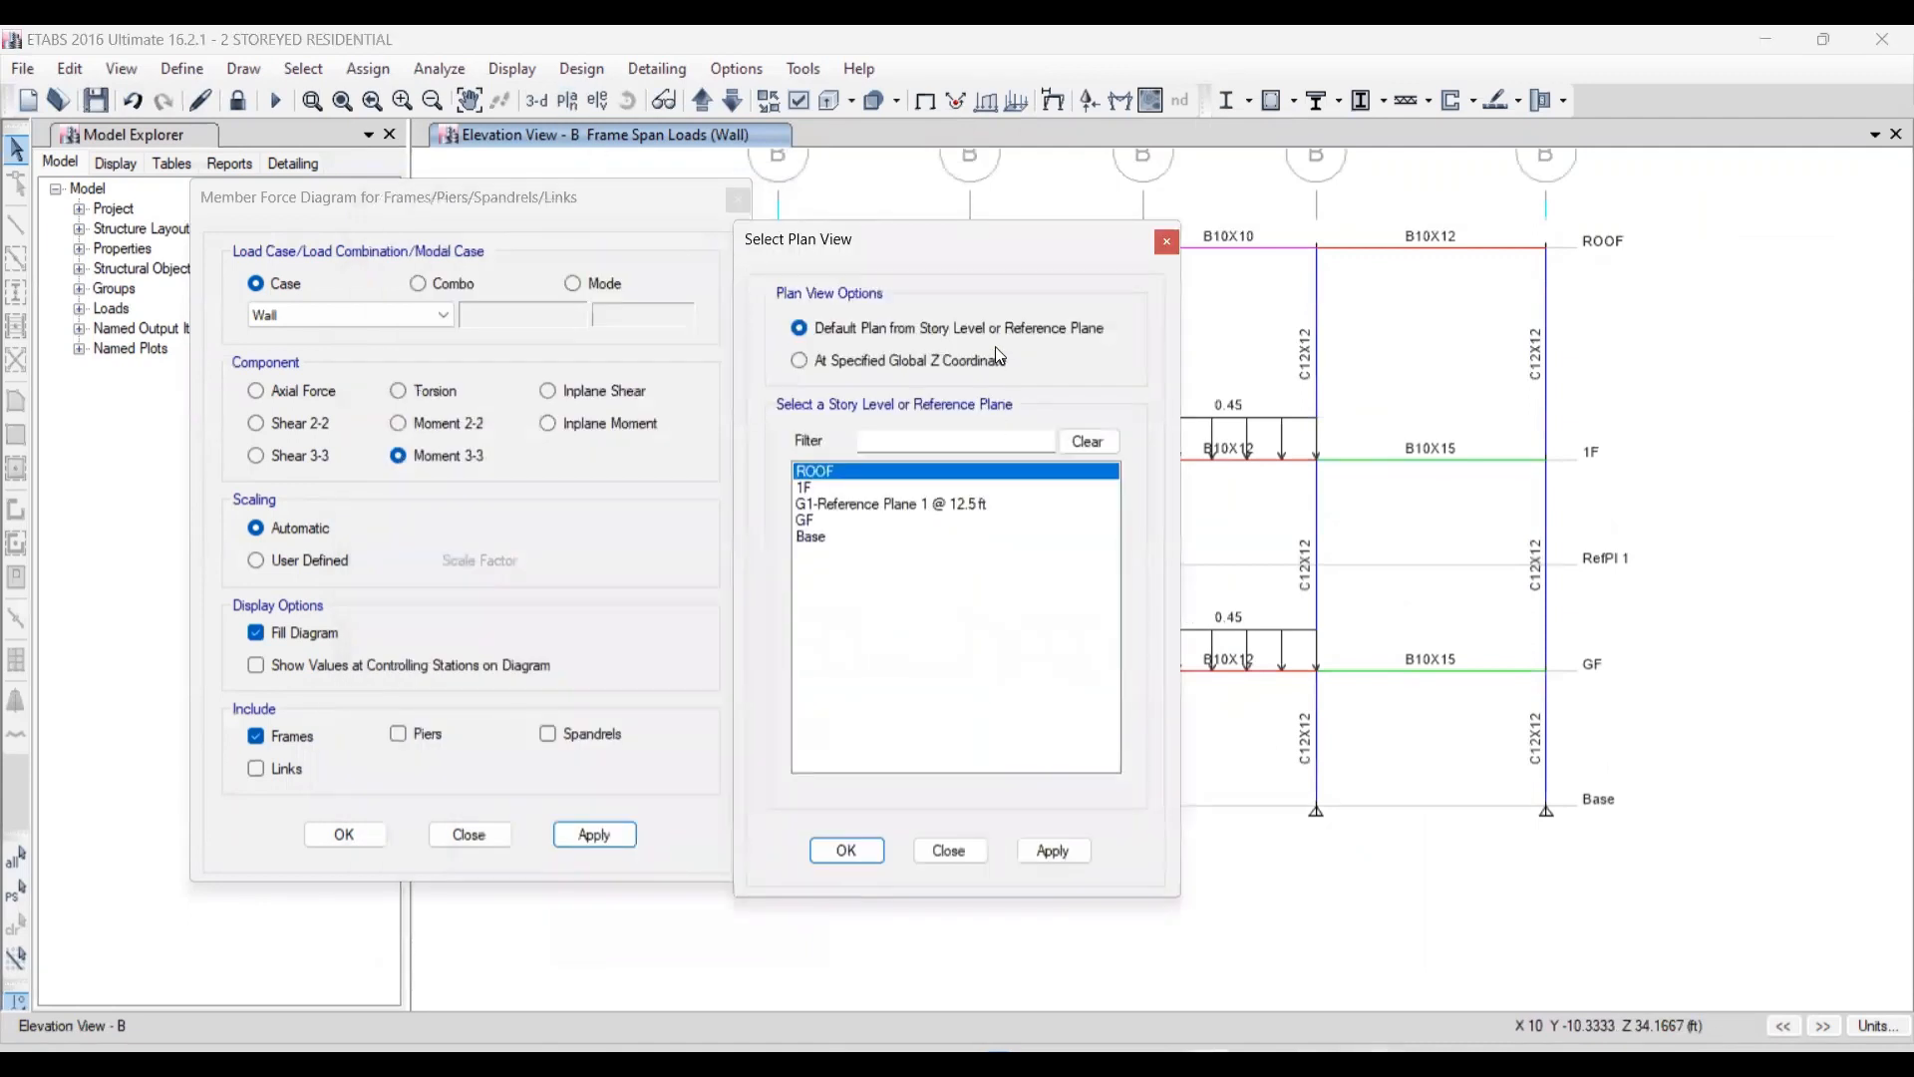
left_click(813, 521)
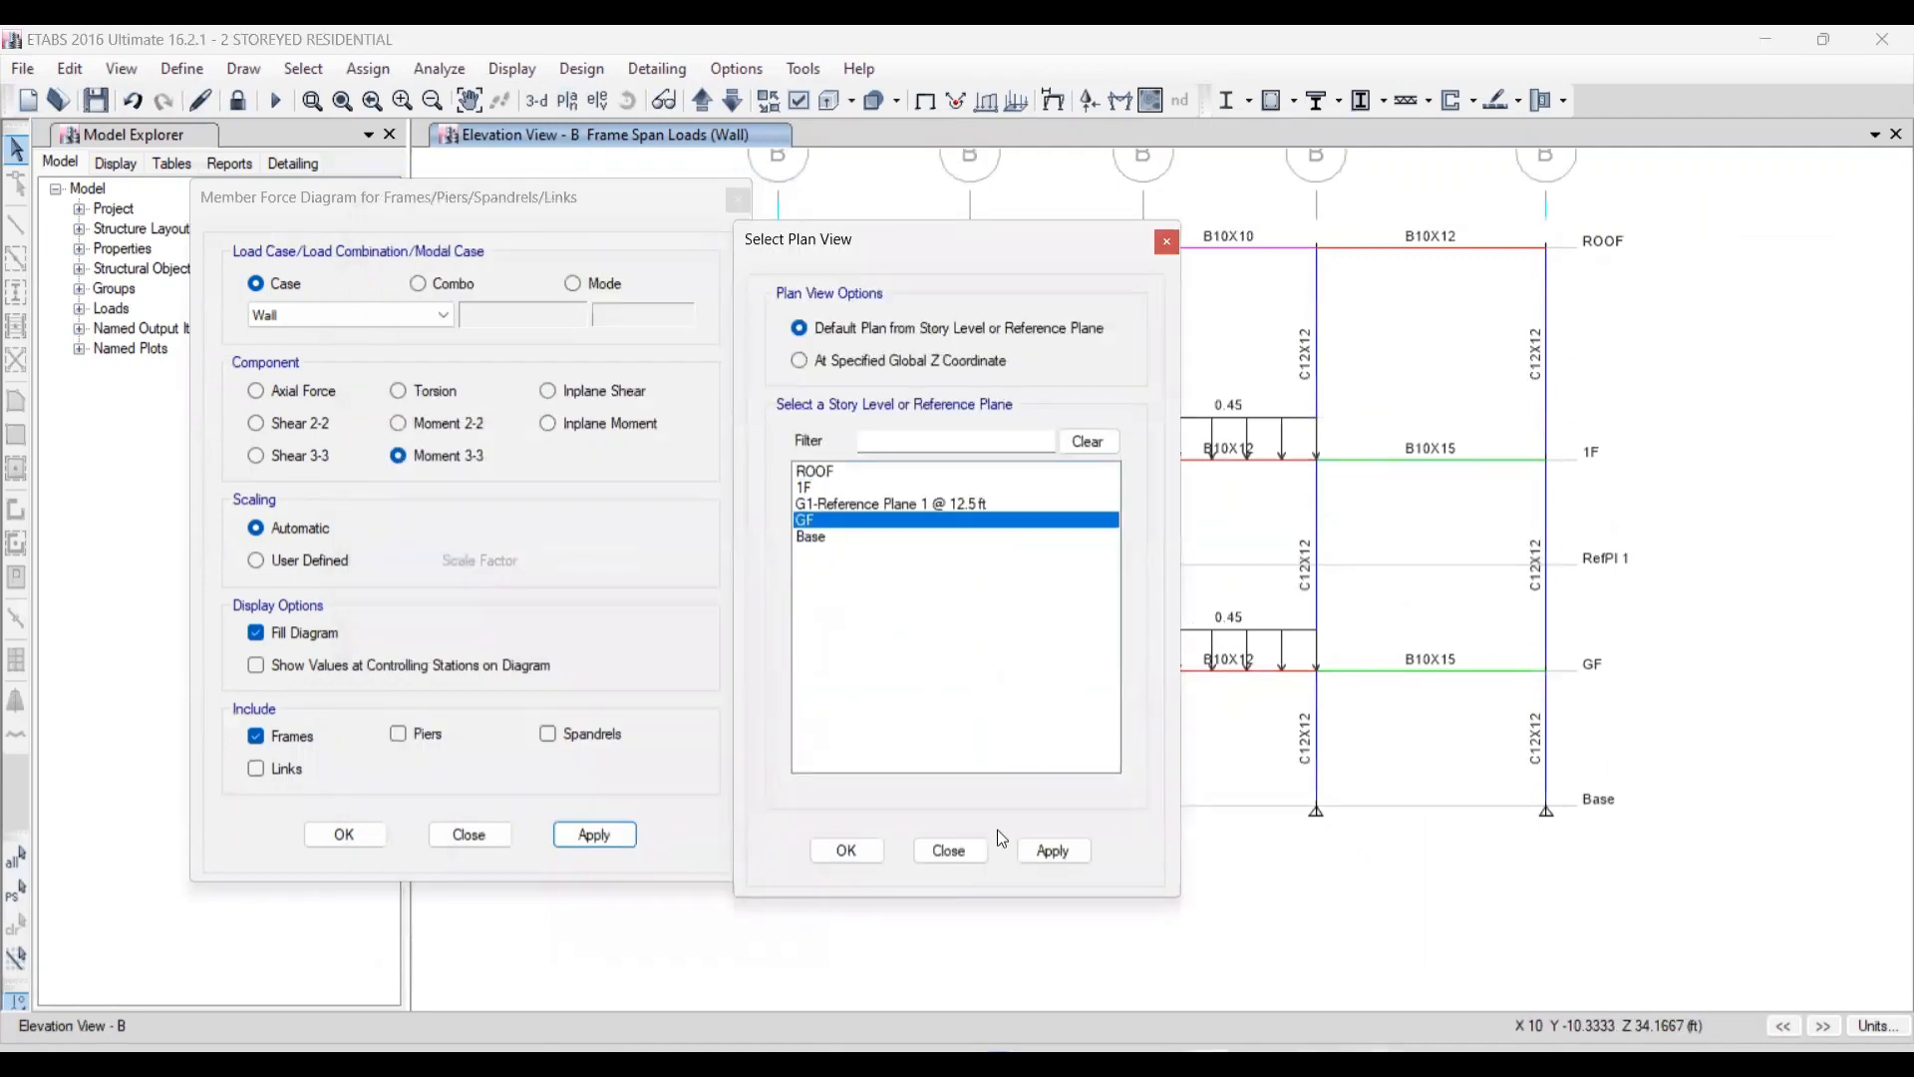
left_click(1054, 850)
left_click(949, 851)
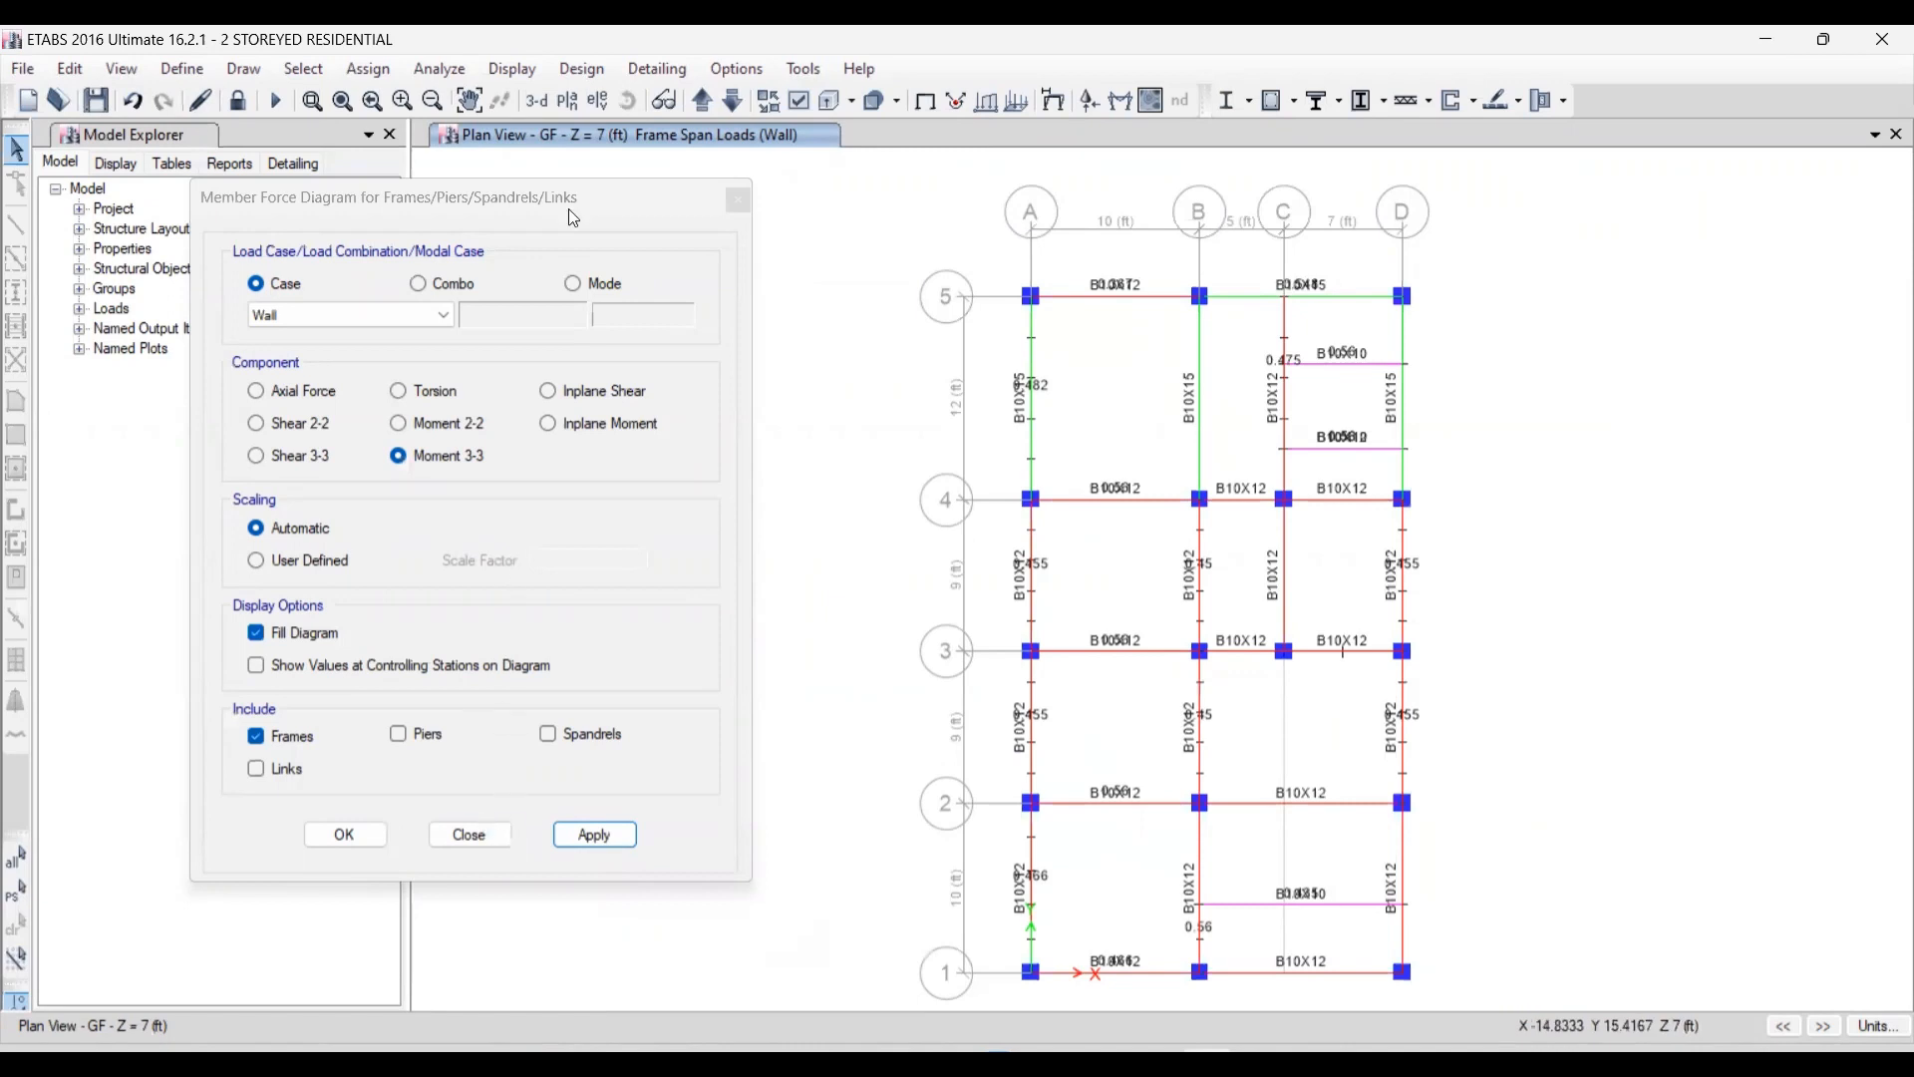
left_click(598, 100)
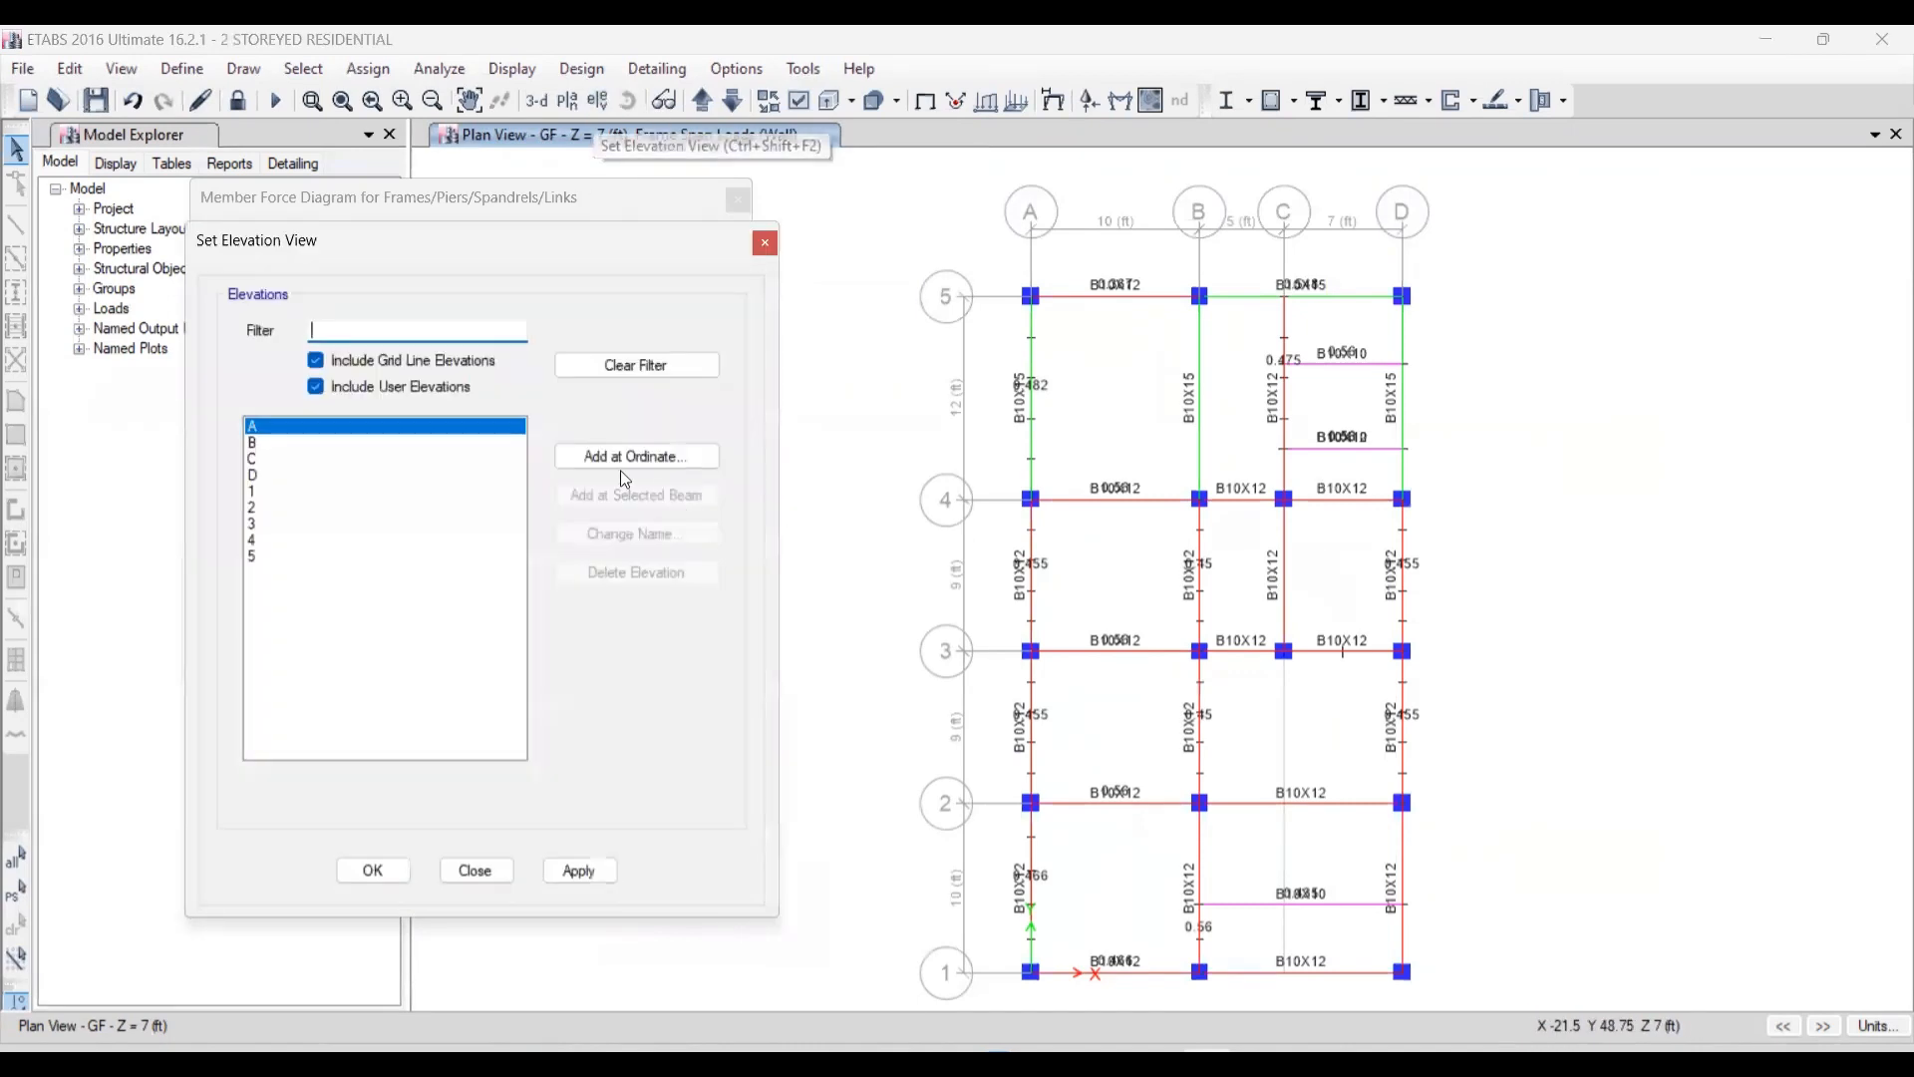
left_click(469, 442)
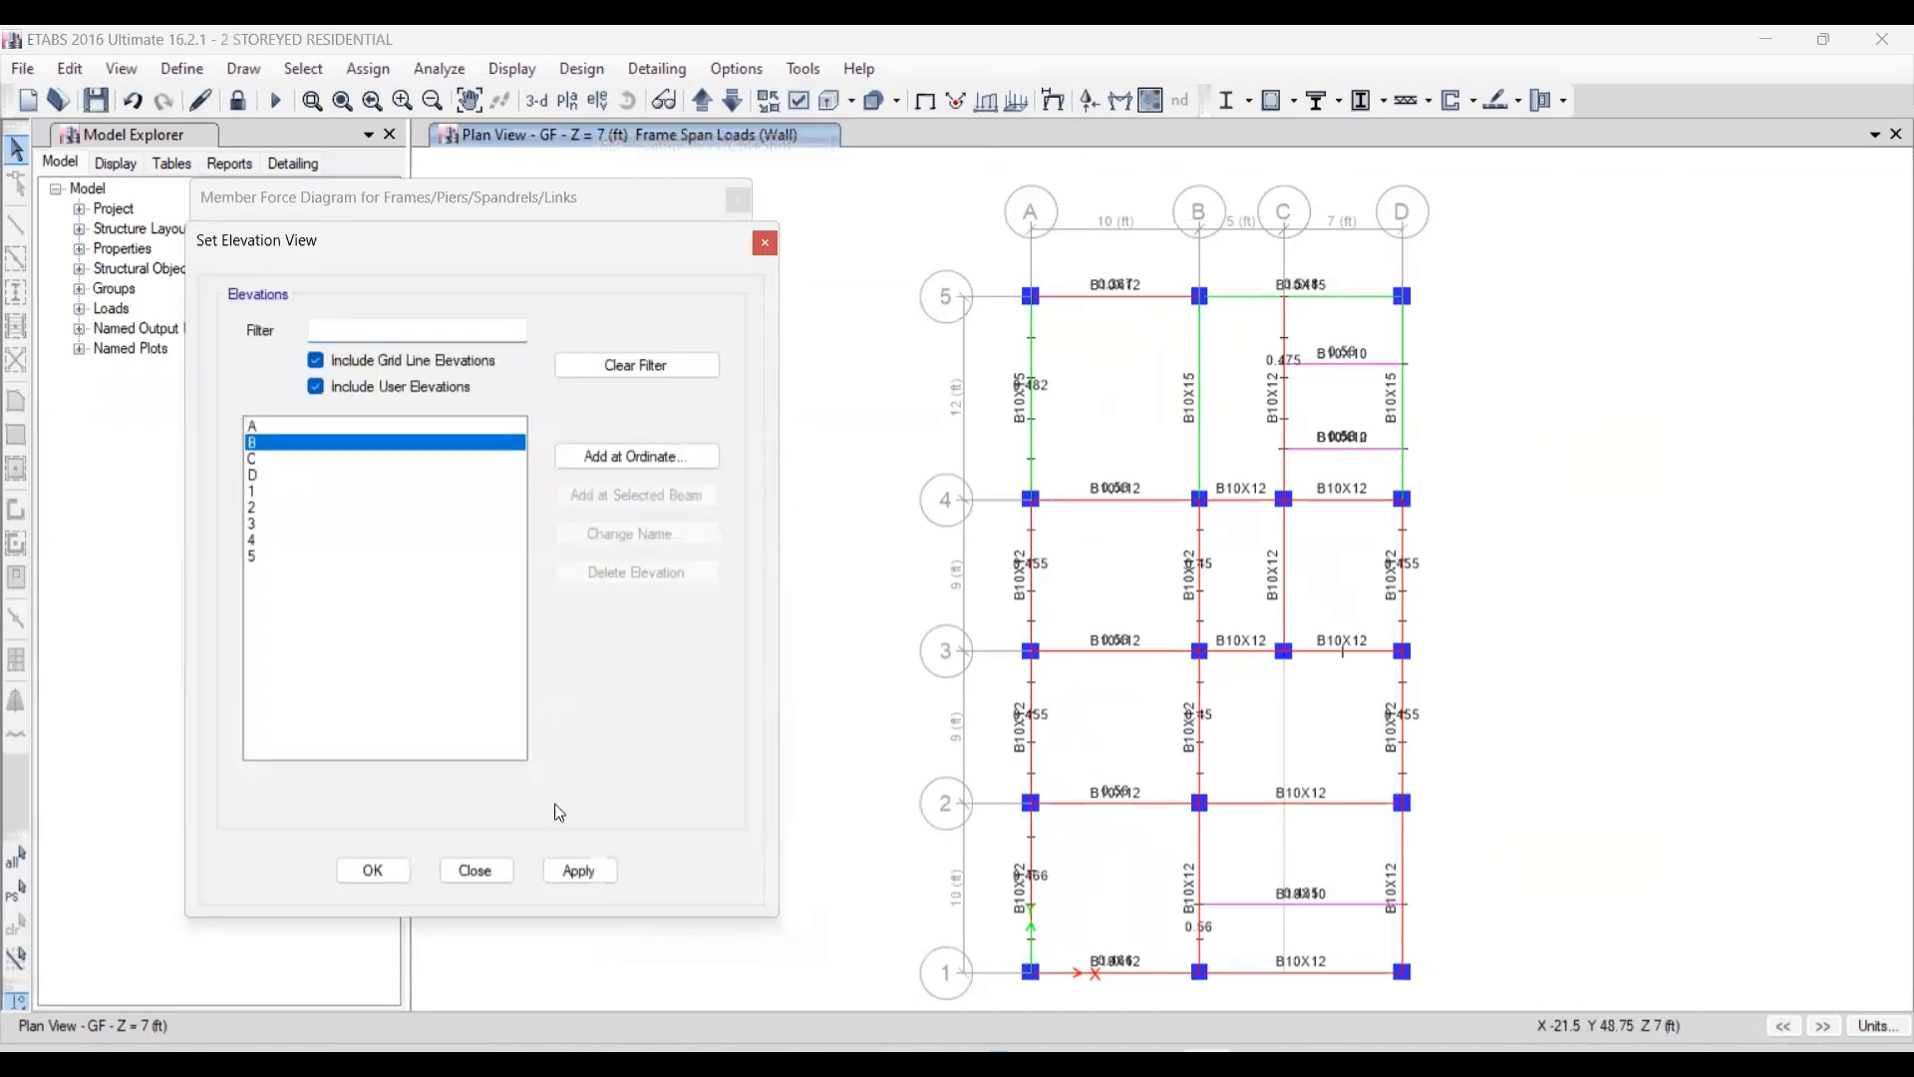
left_click(583, 873)
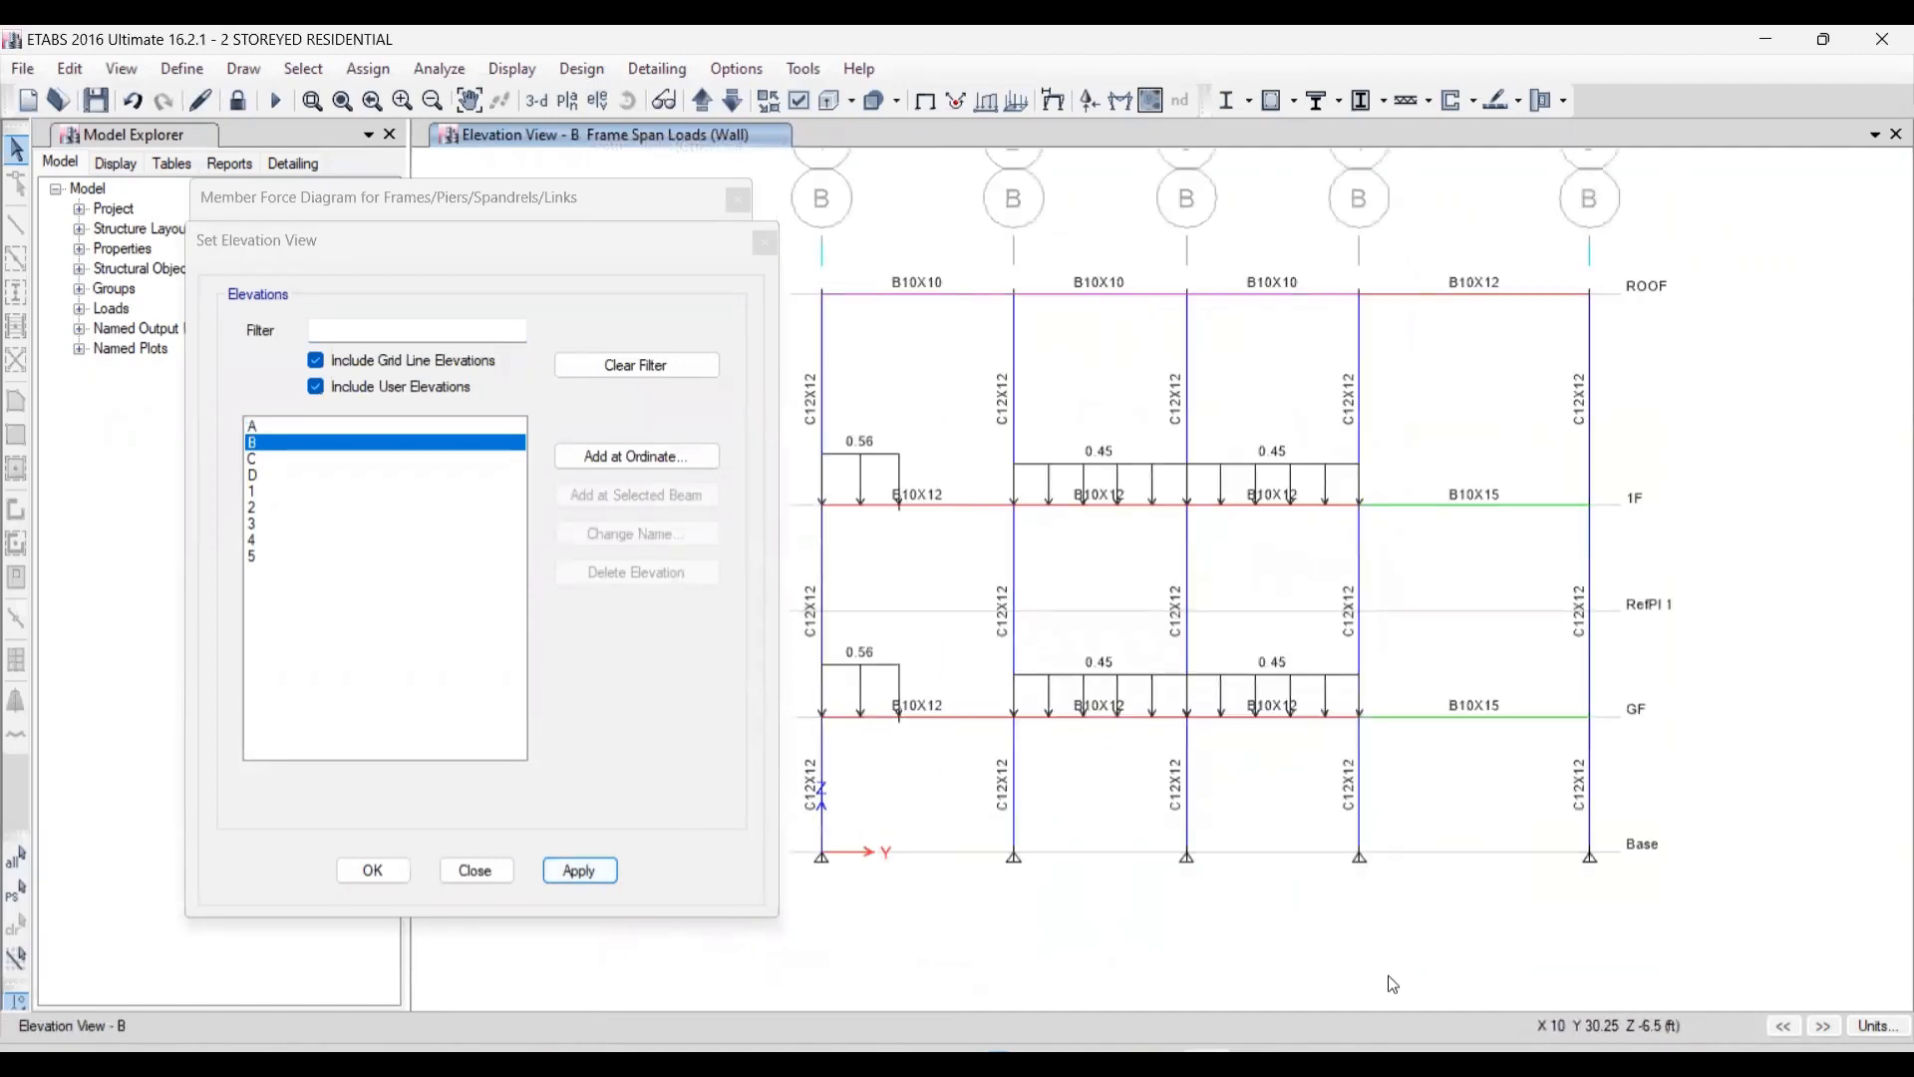
- In Calculator, multiply the 0.45 load by 9 × 9 and divide by 11 for the support moment
left_click(1376, 1067)
type("9*9")
key("Return")
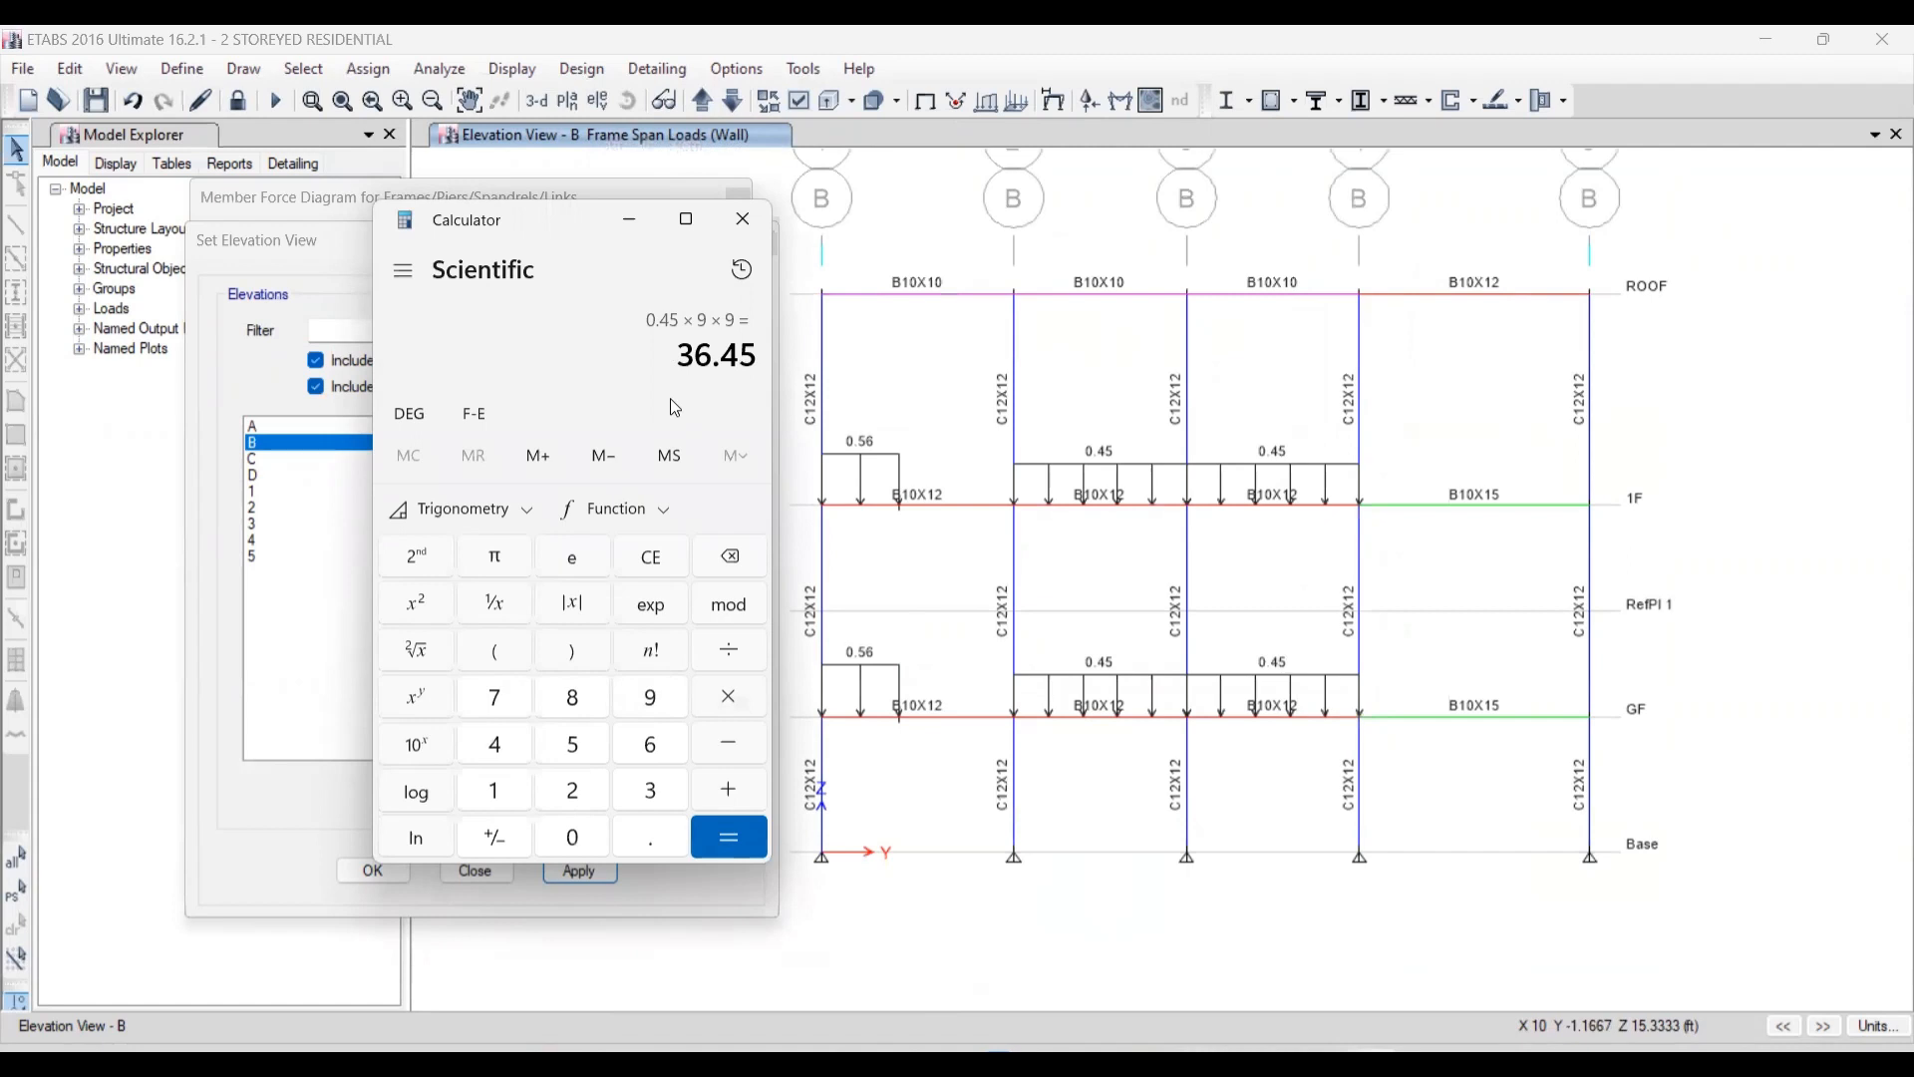
type("/11")
key("Return")
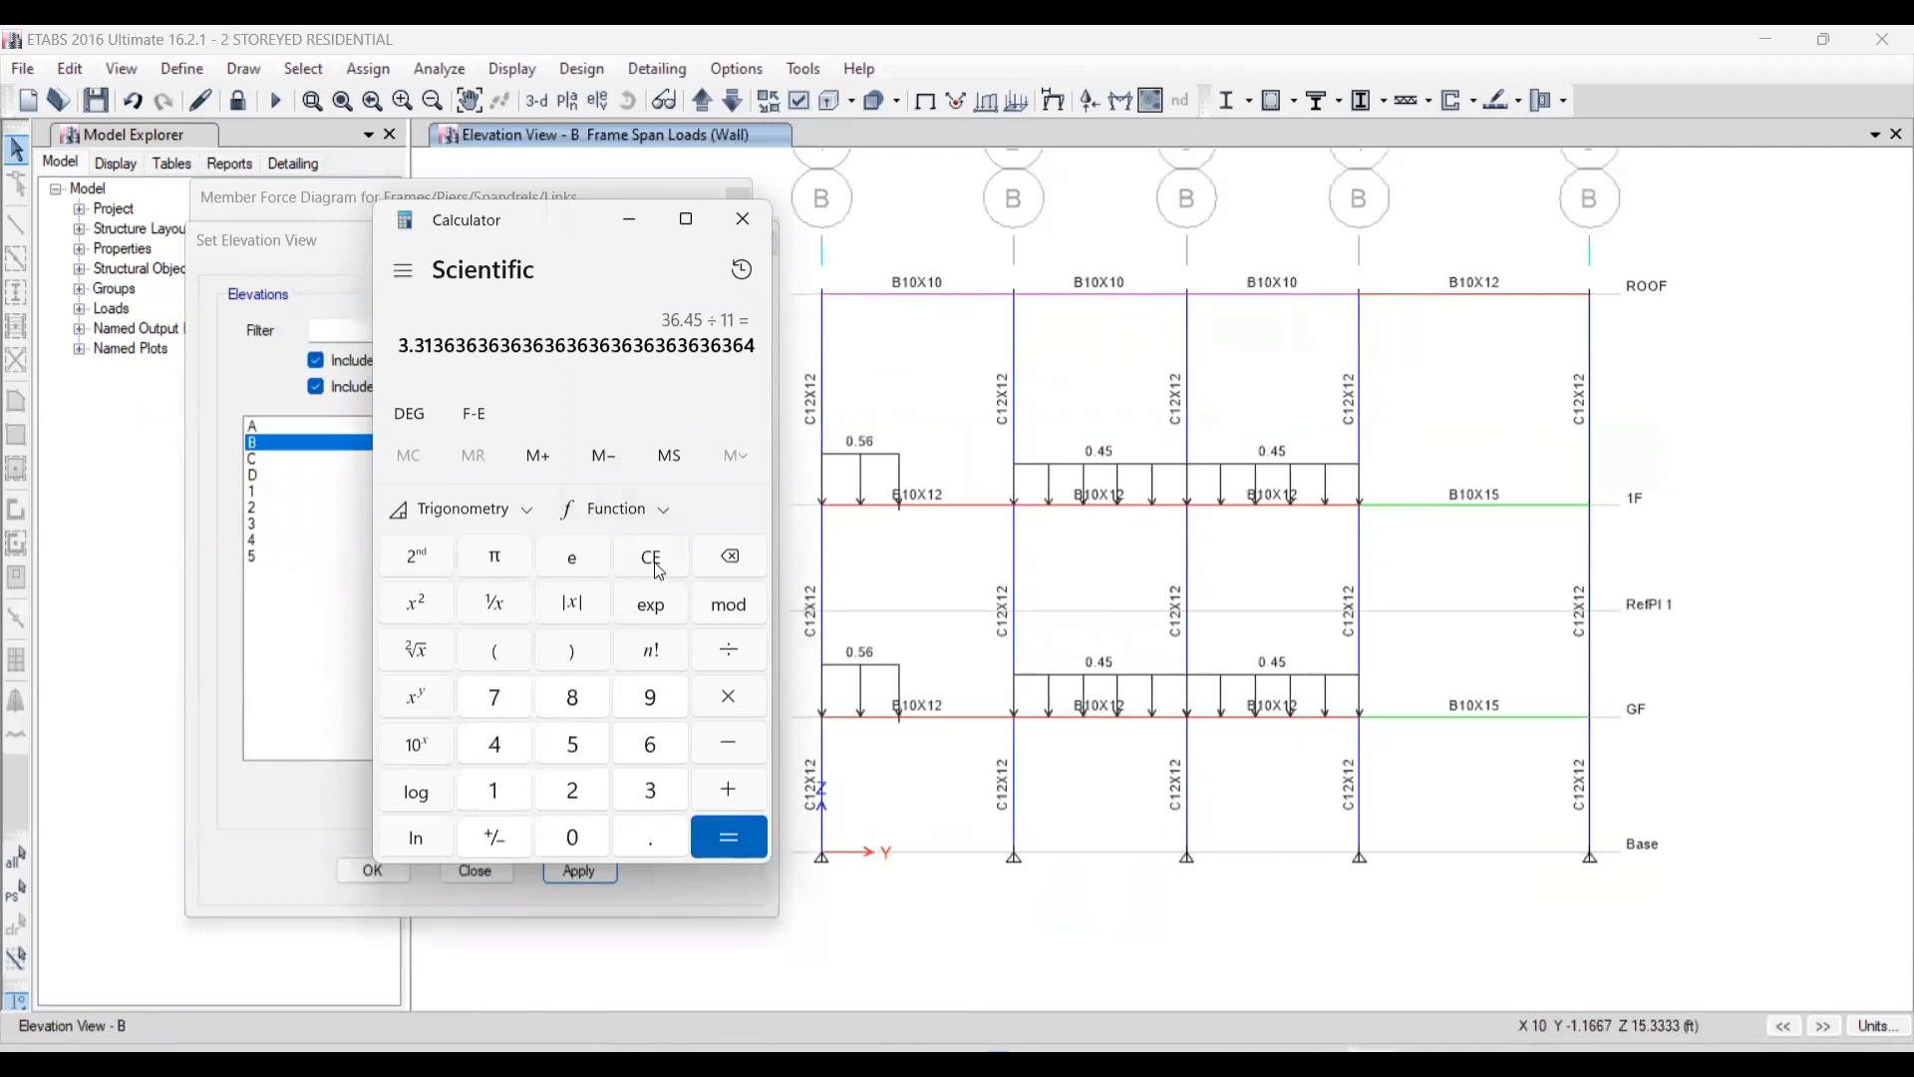
- Multiply the result back by 11 and divide it by 16 for the midspan moment
type("*11")
key("Return")
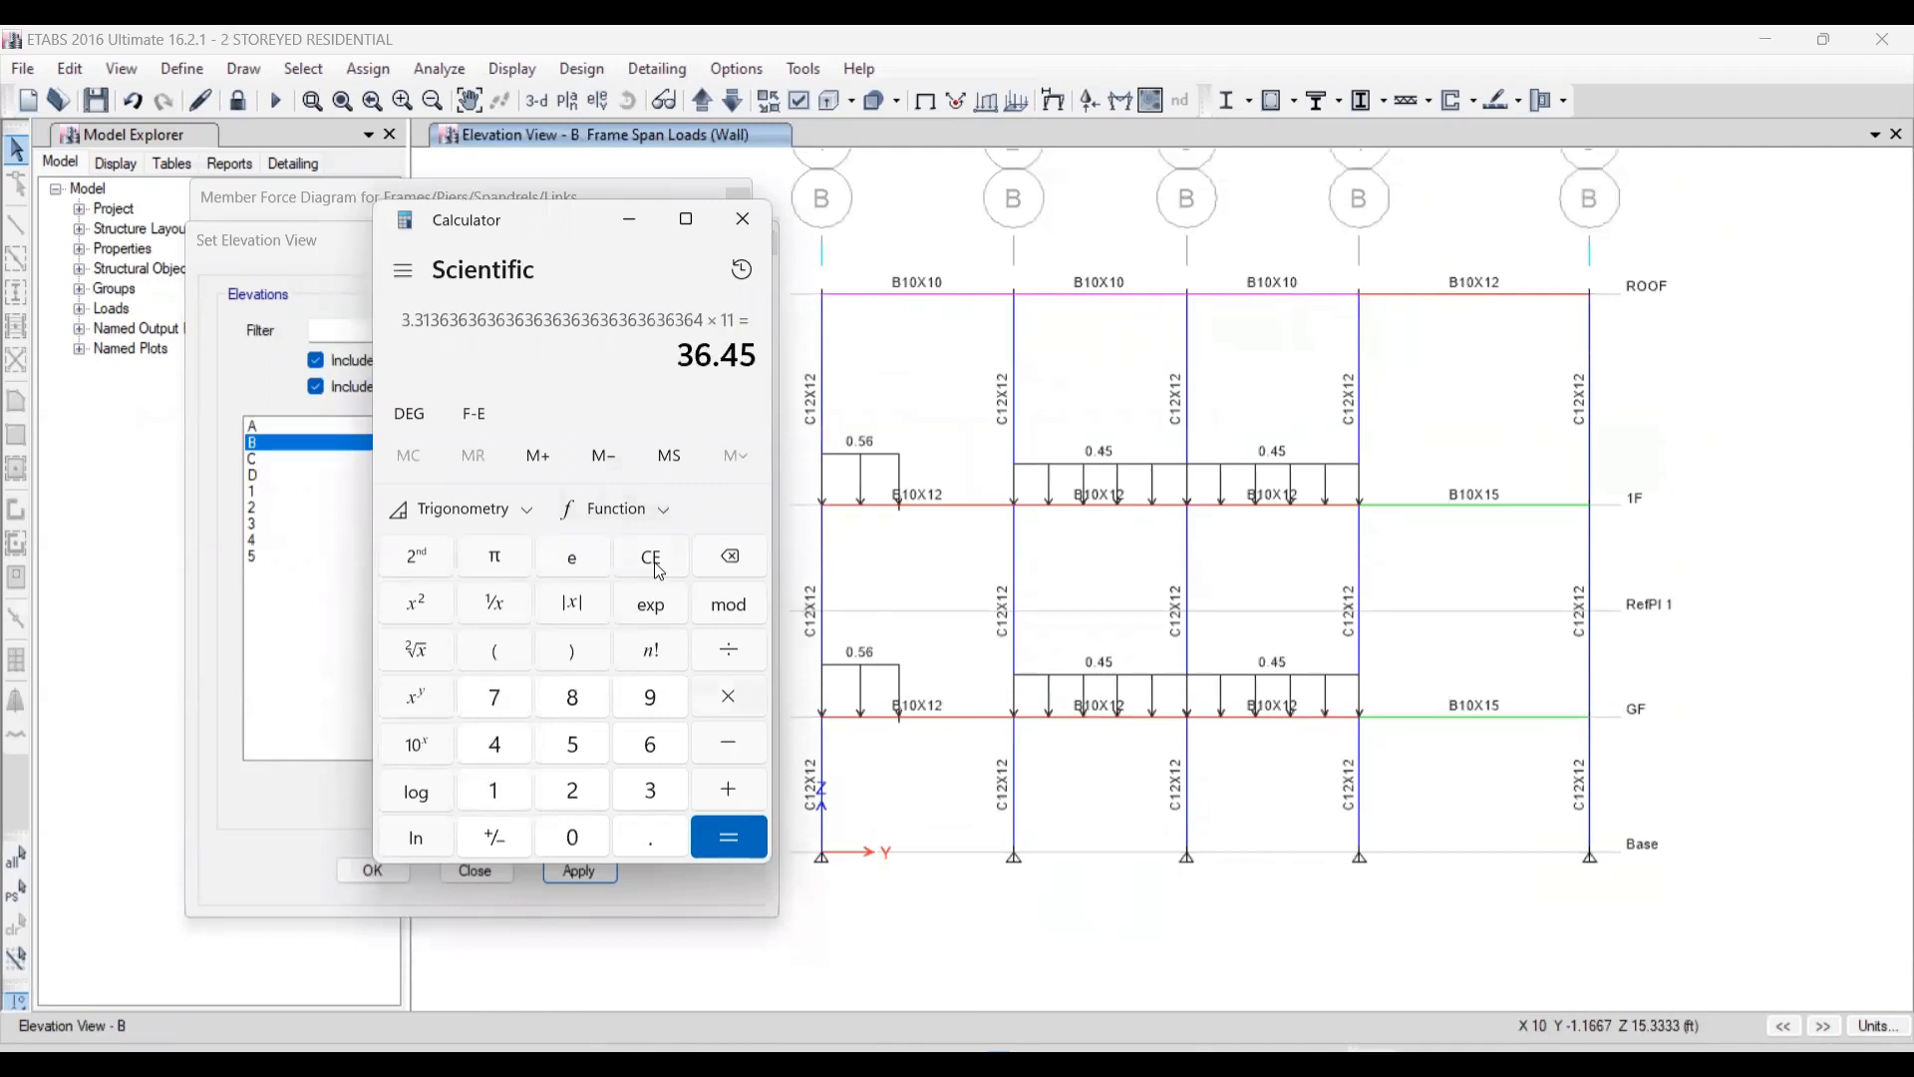
type("/16")
key("Return")
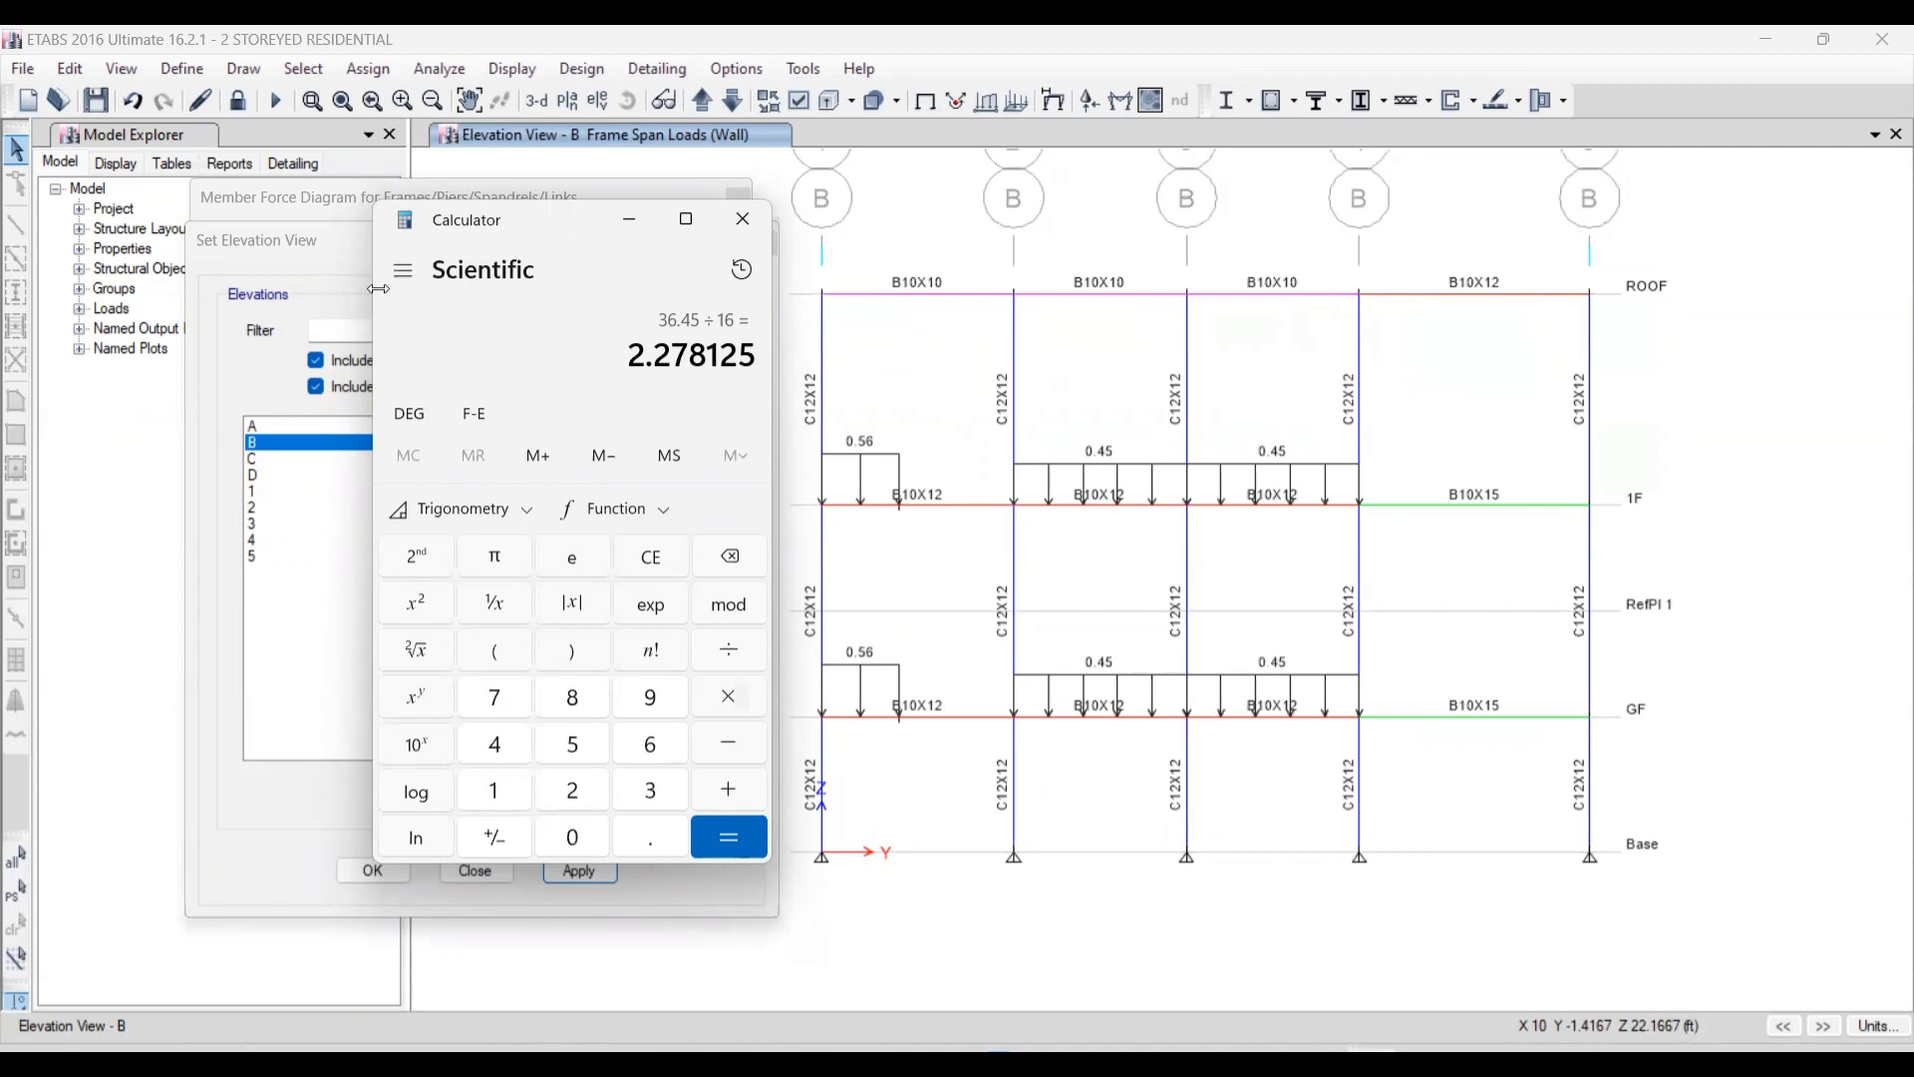
- Back in ETABS, show the Wall Moment 3-3 diagram on elevation B and open details of the GF beam between grids 2 and 3
left_click(326, 306)
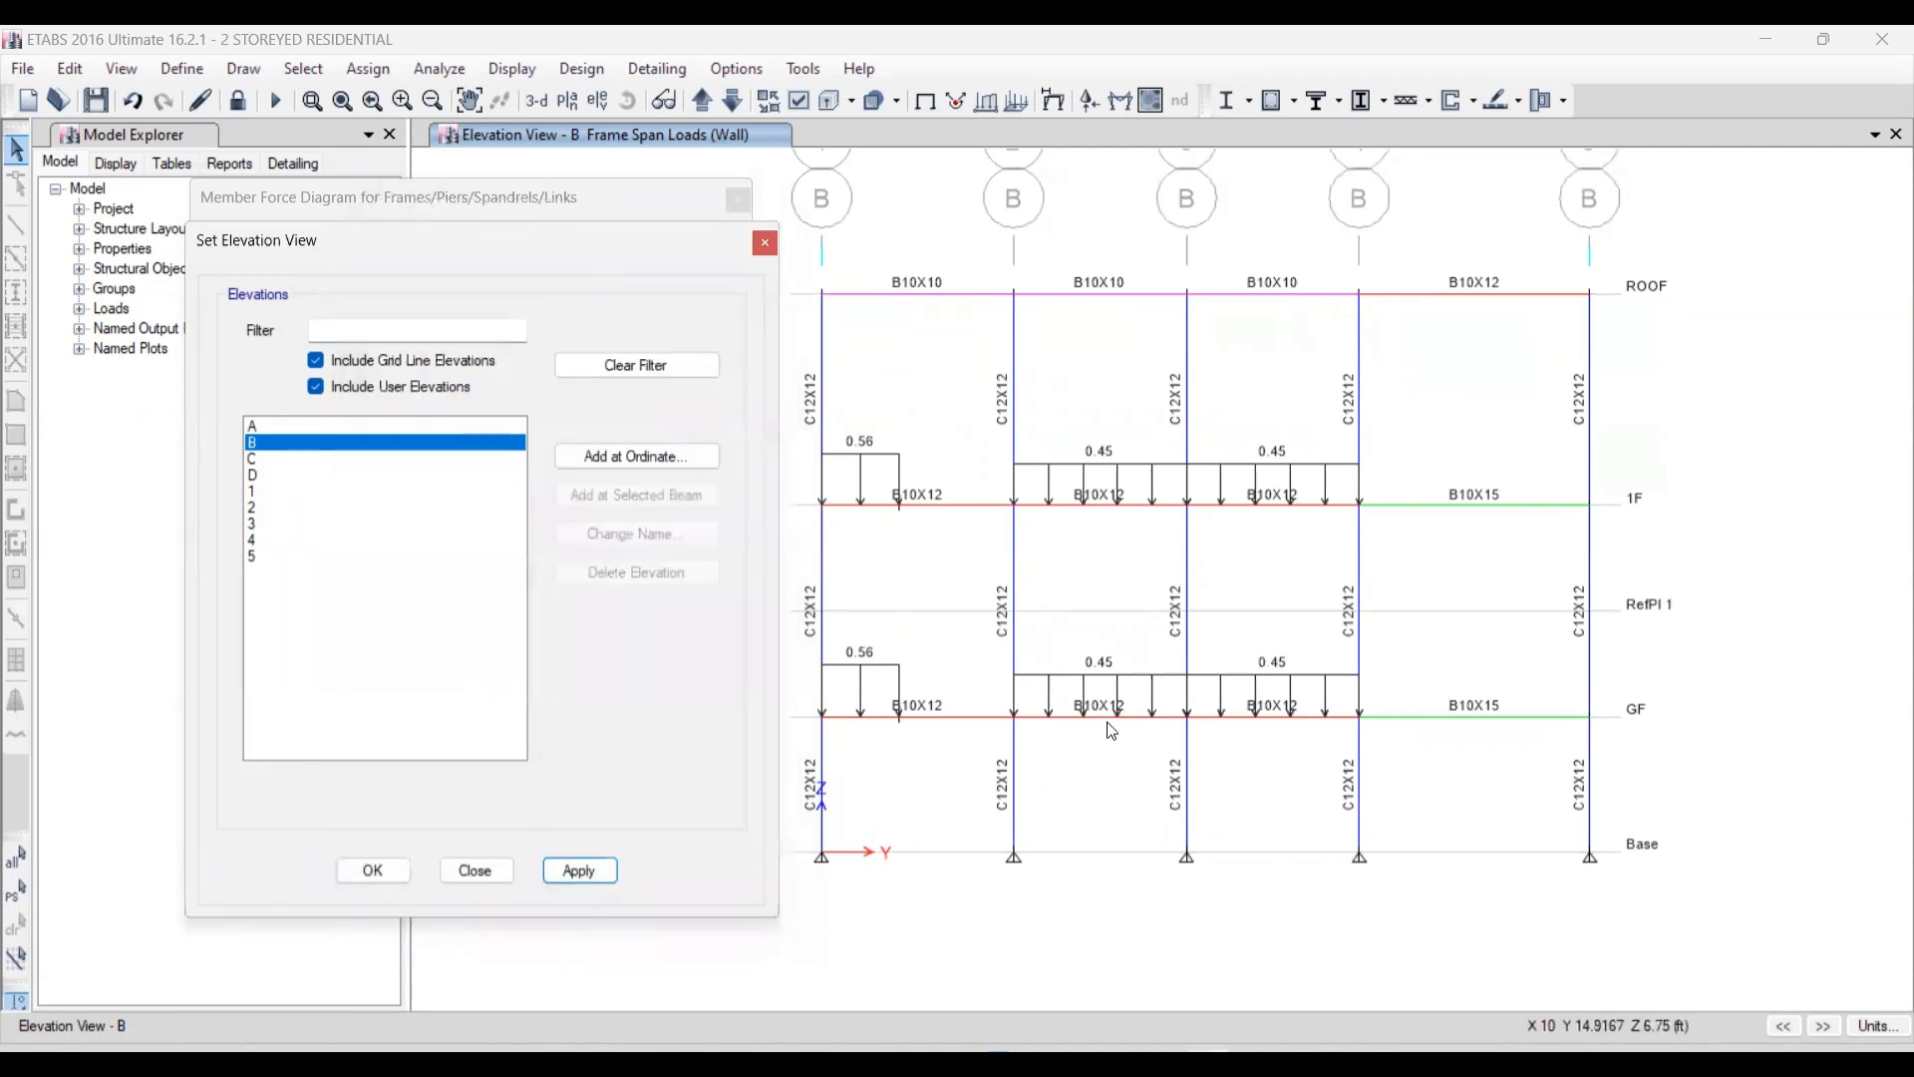
left_click(464, 873)
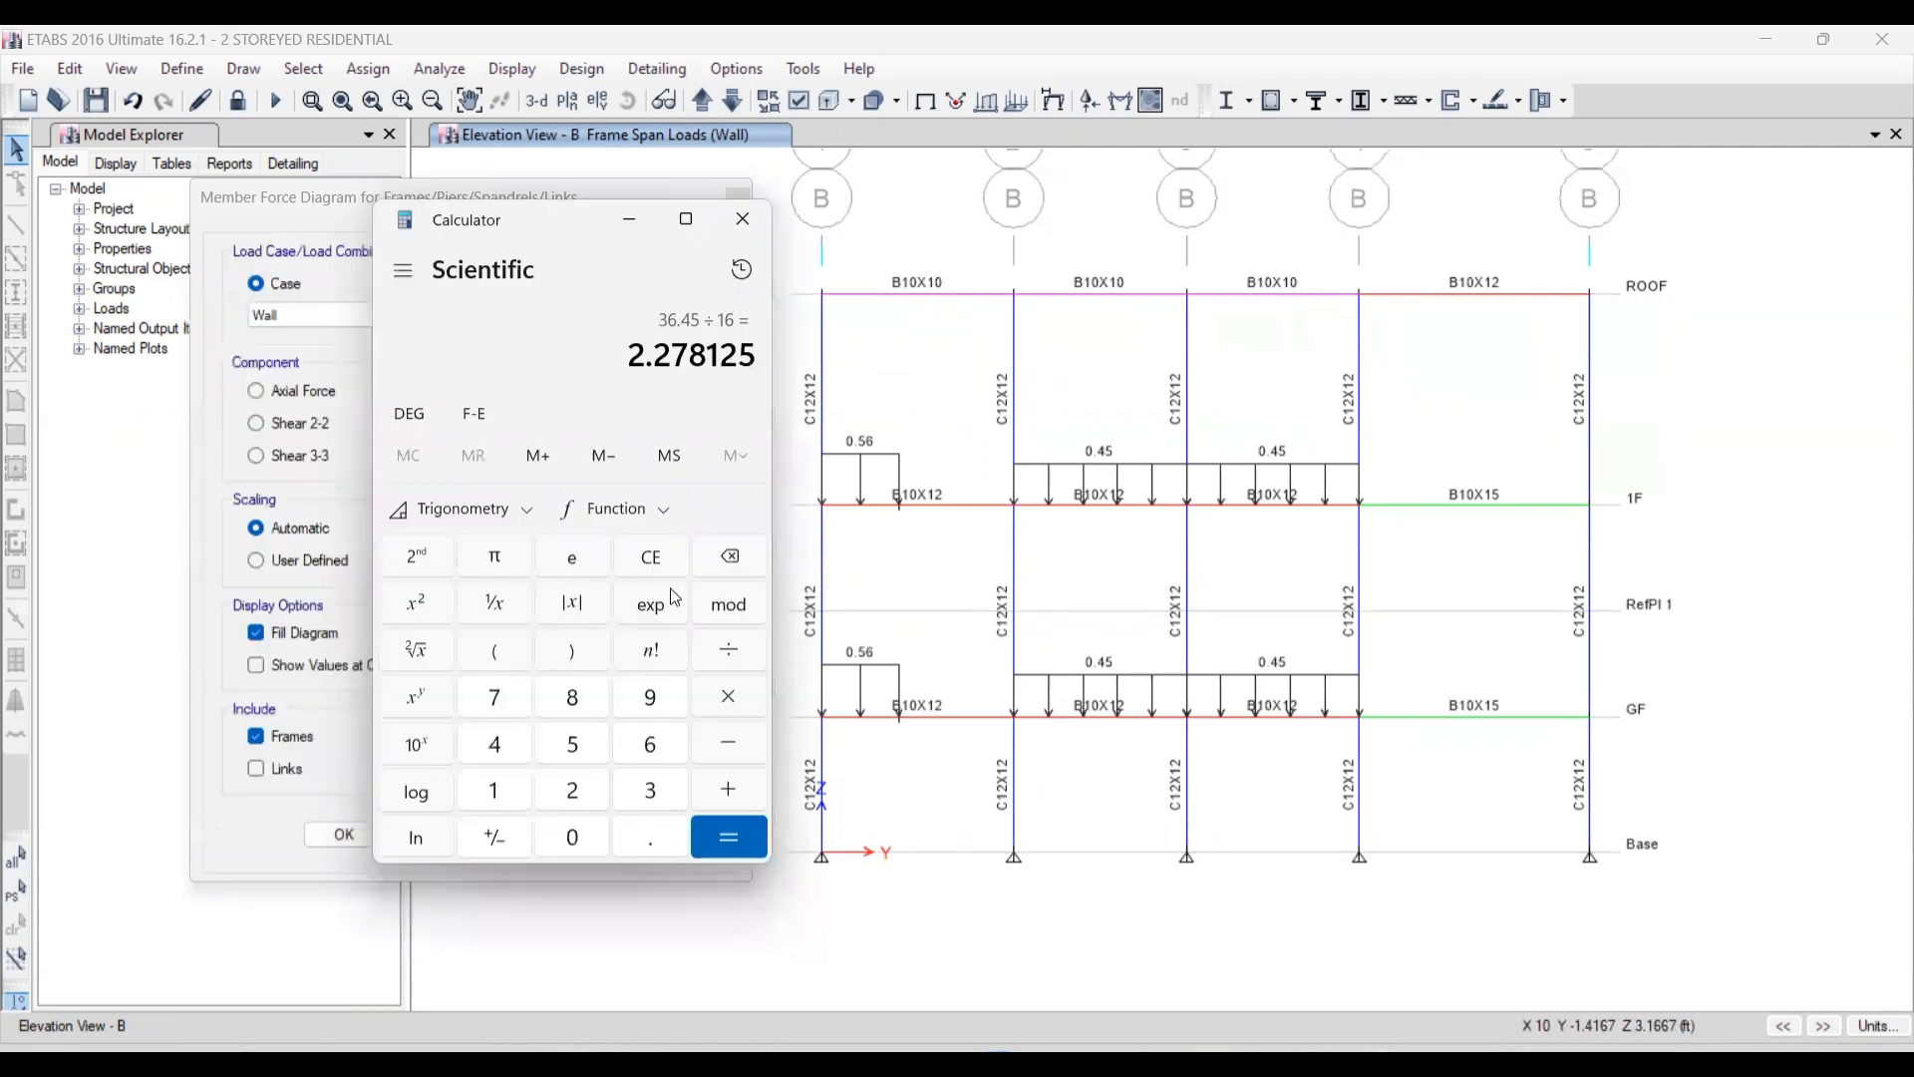
left_click(280, 195)
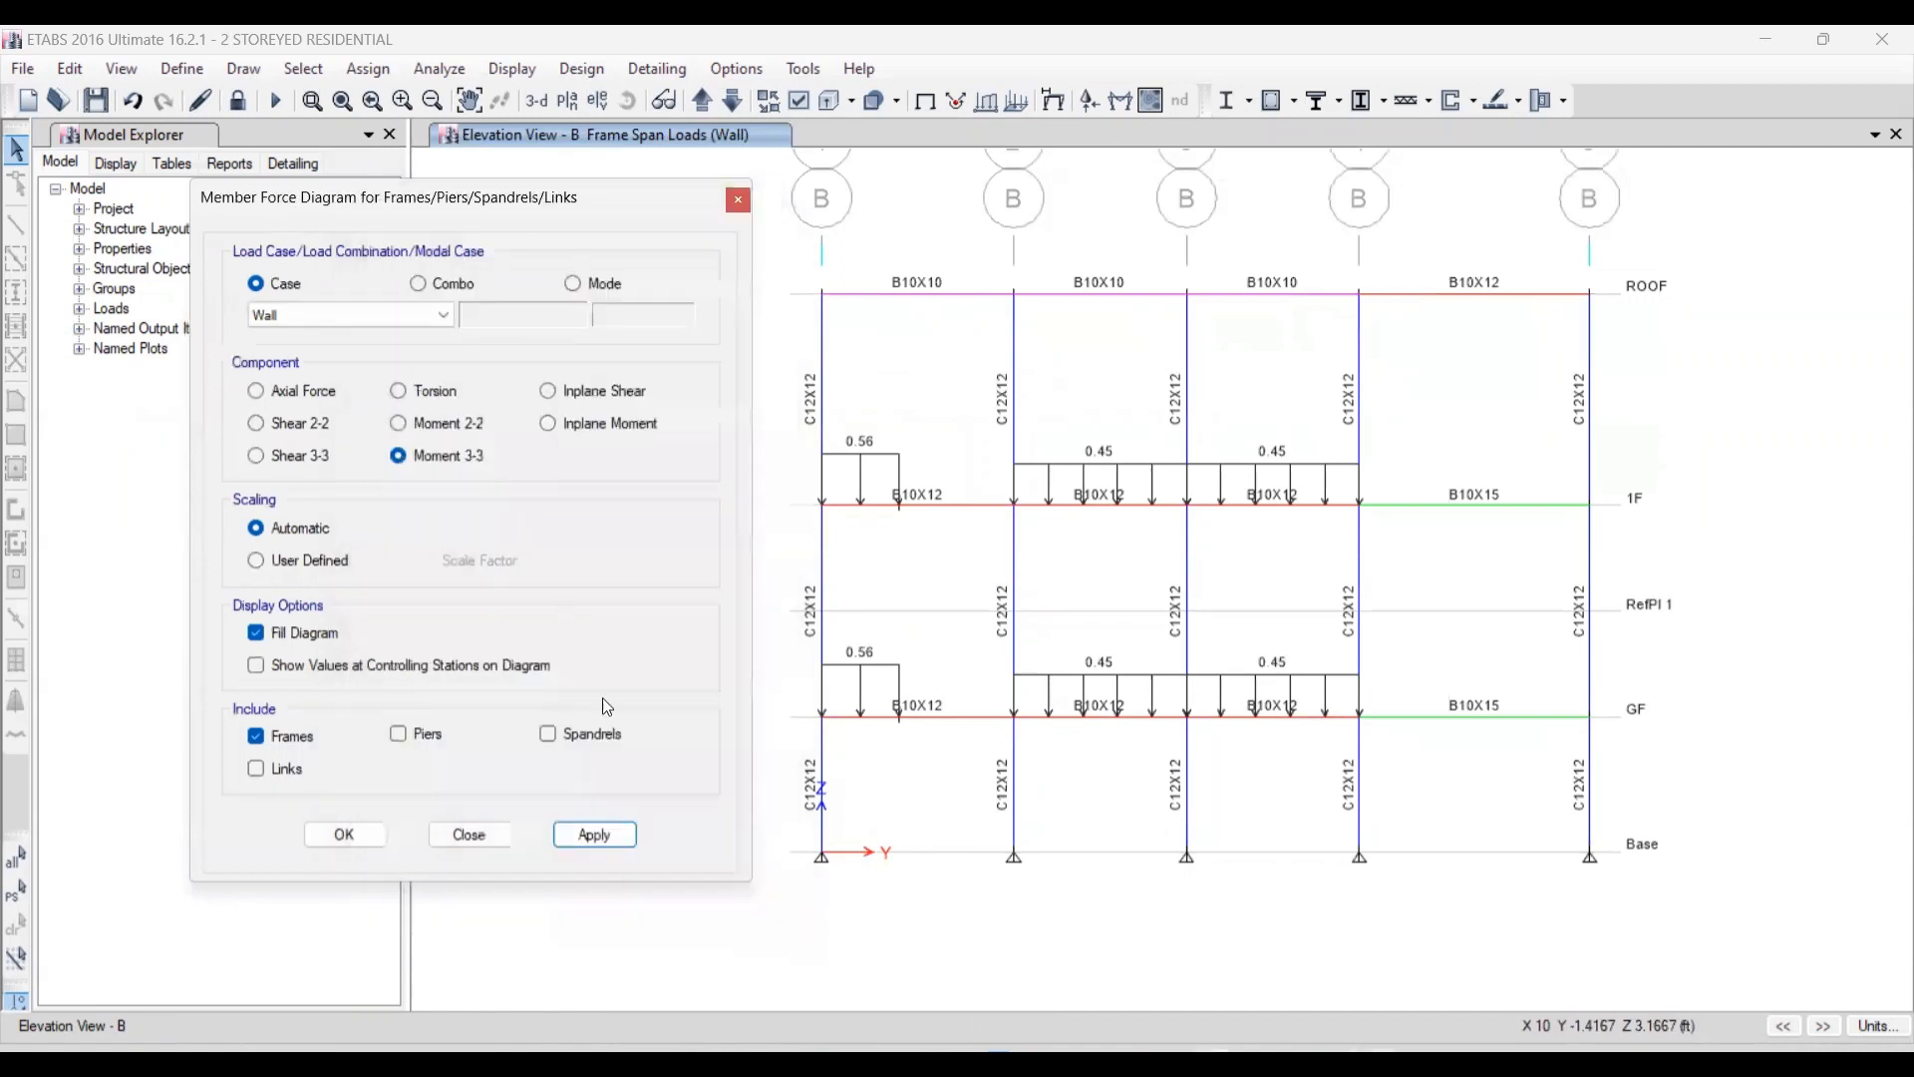
left_click(588, 835)
right_click(1083, 713)
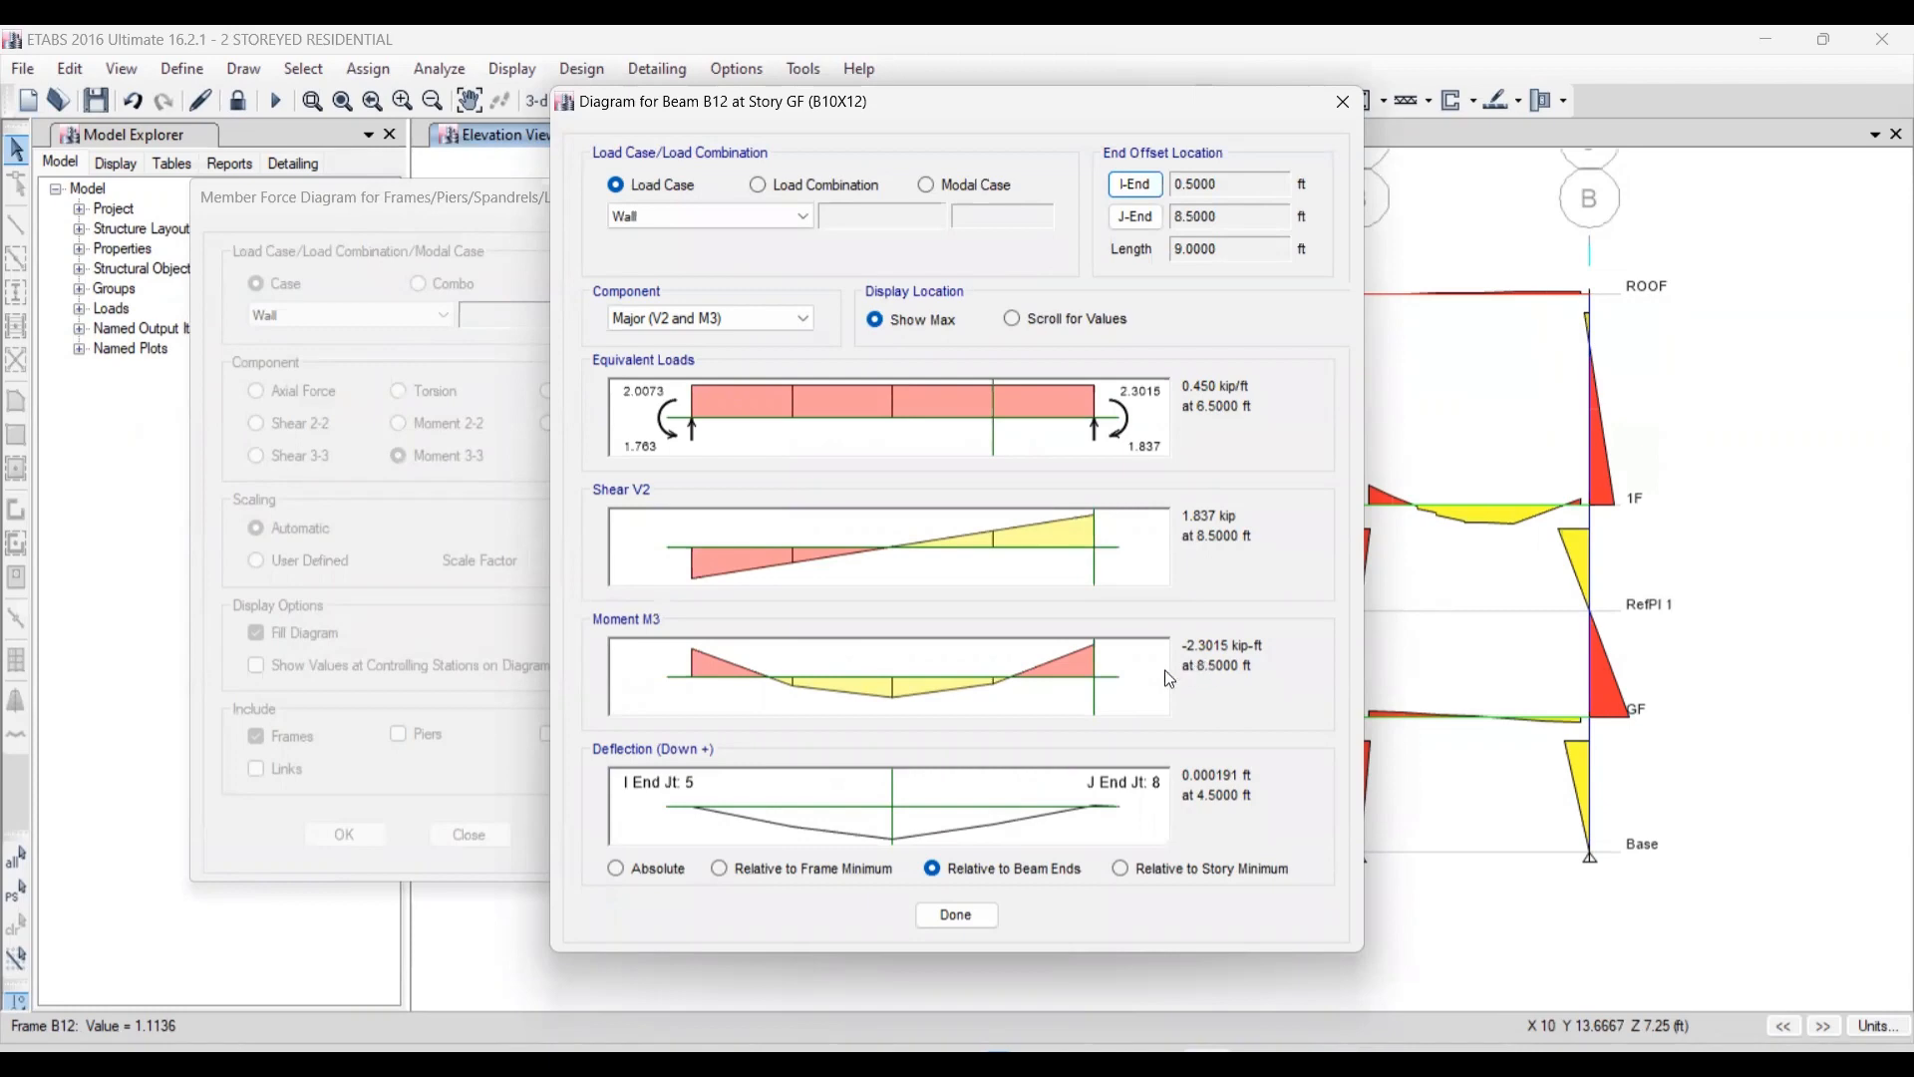
- Read the beam's Moment M3 near midspan at 4.4131 ft and close the detailed diagram
left_click(893, 695)
left_click_drag(889, 691, 890, 695)
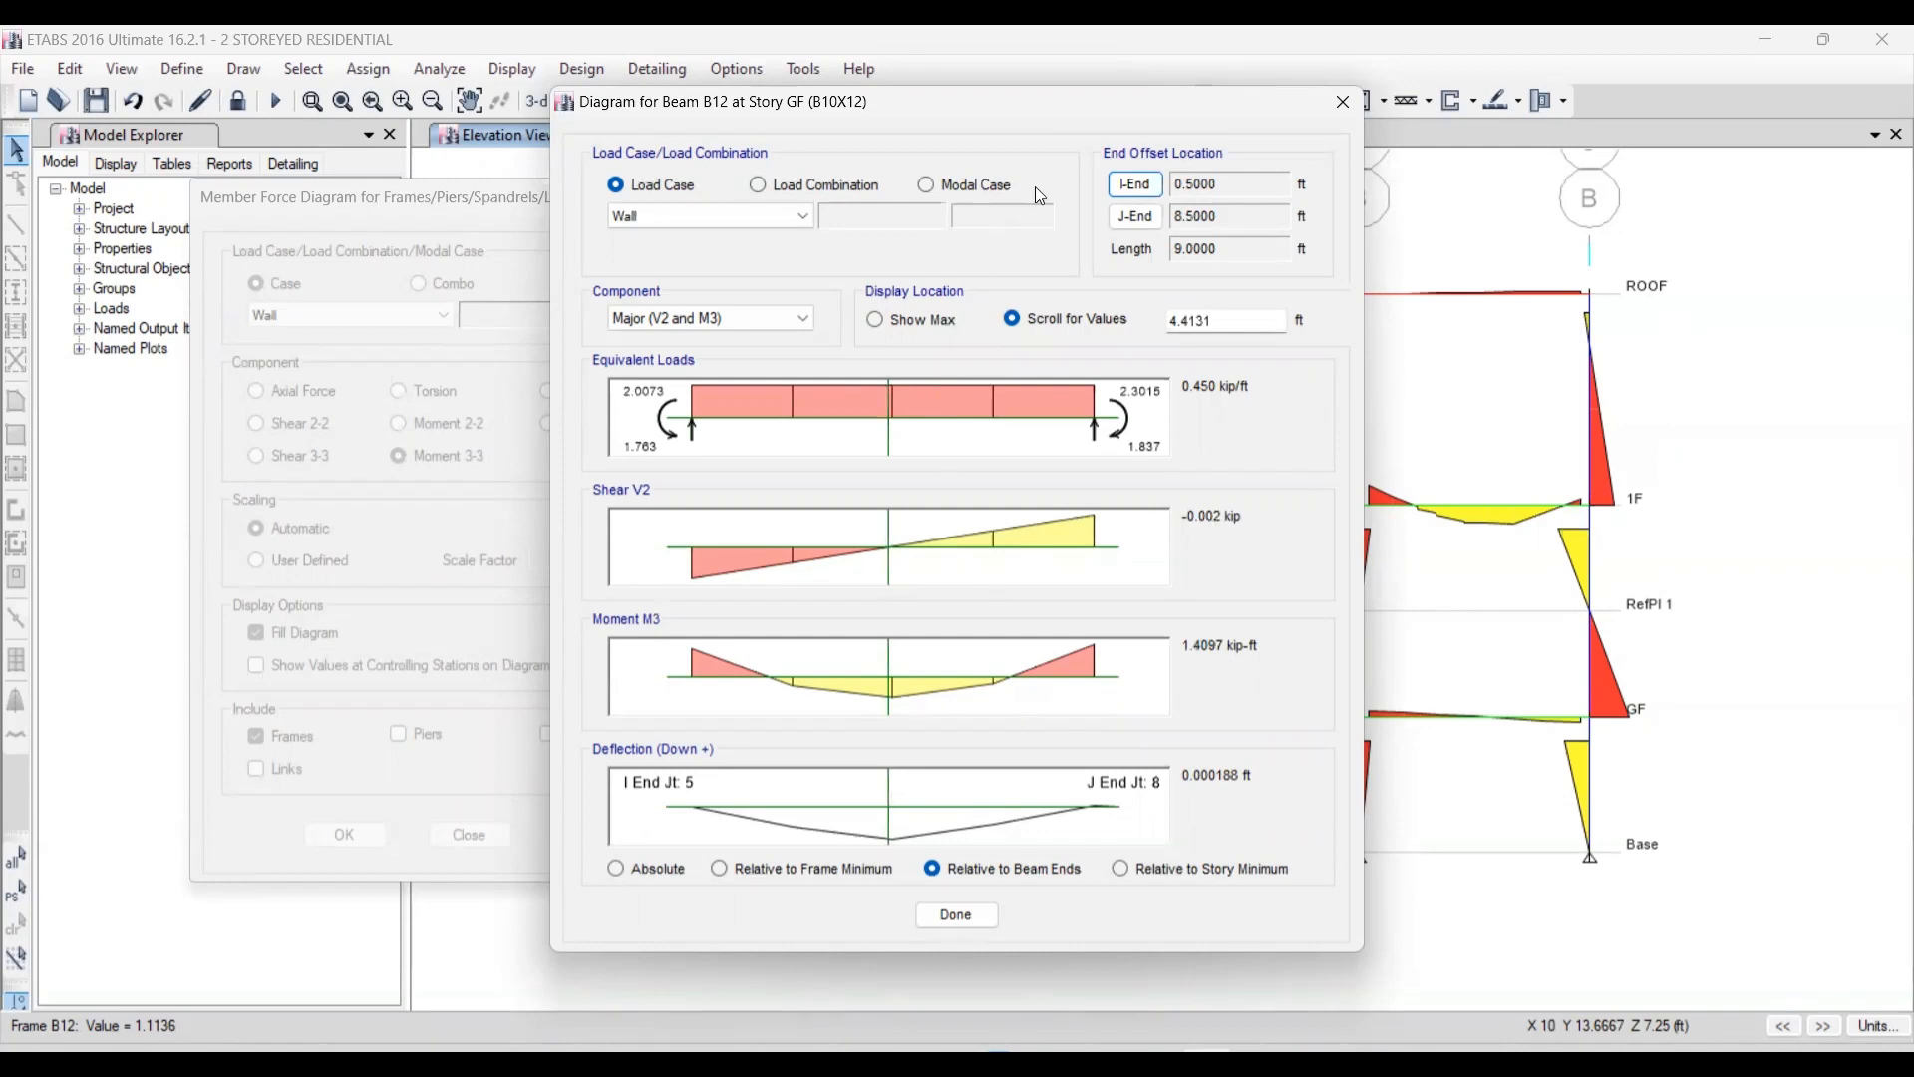
left_click(972, 924)
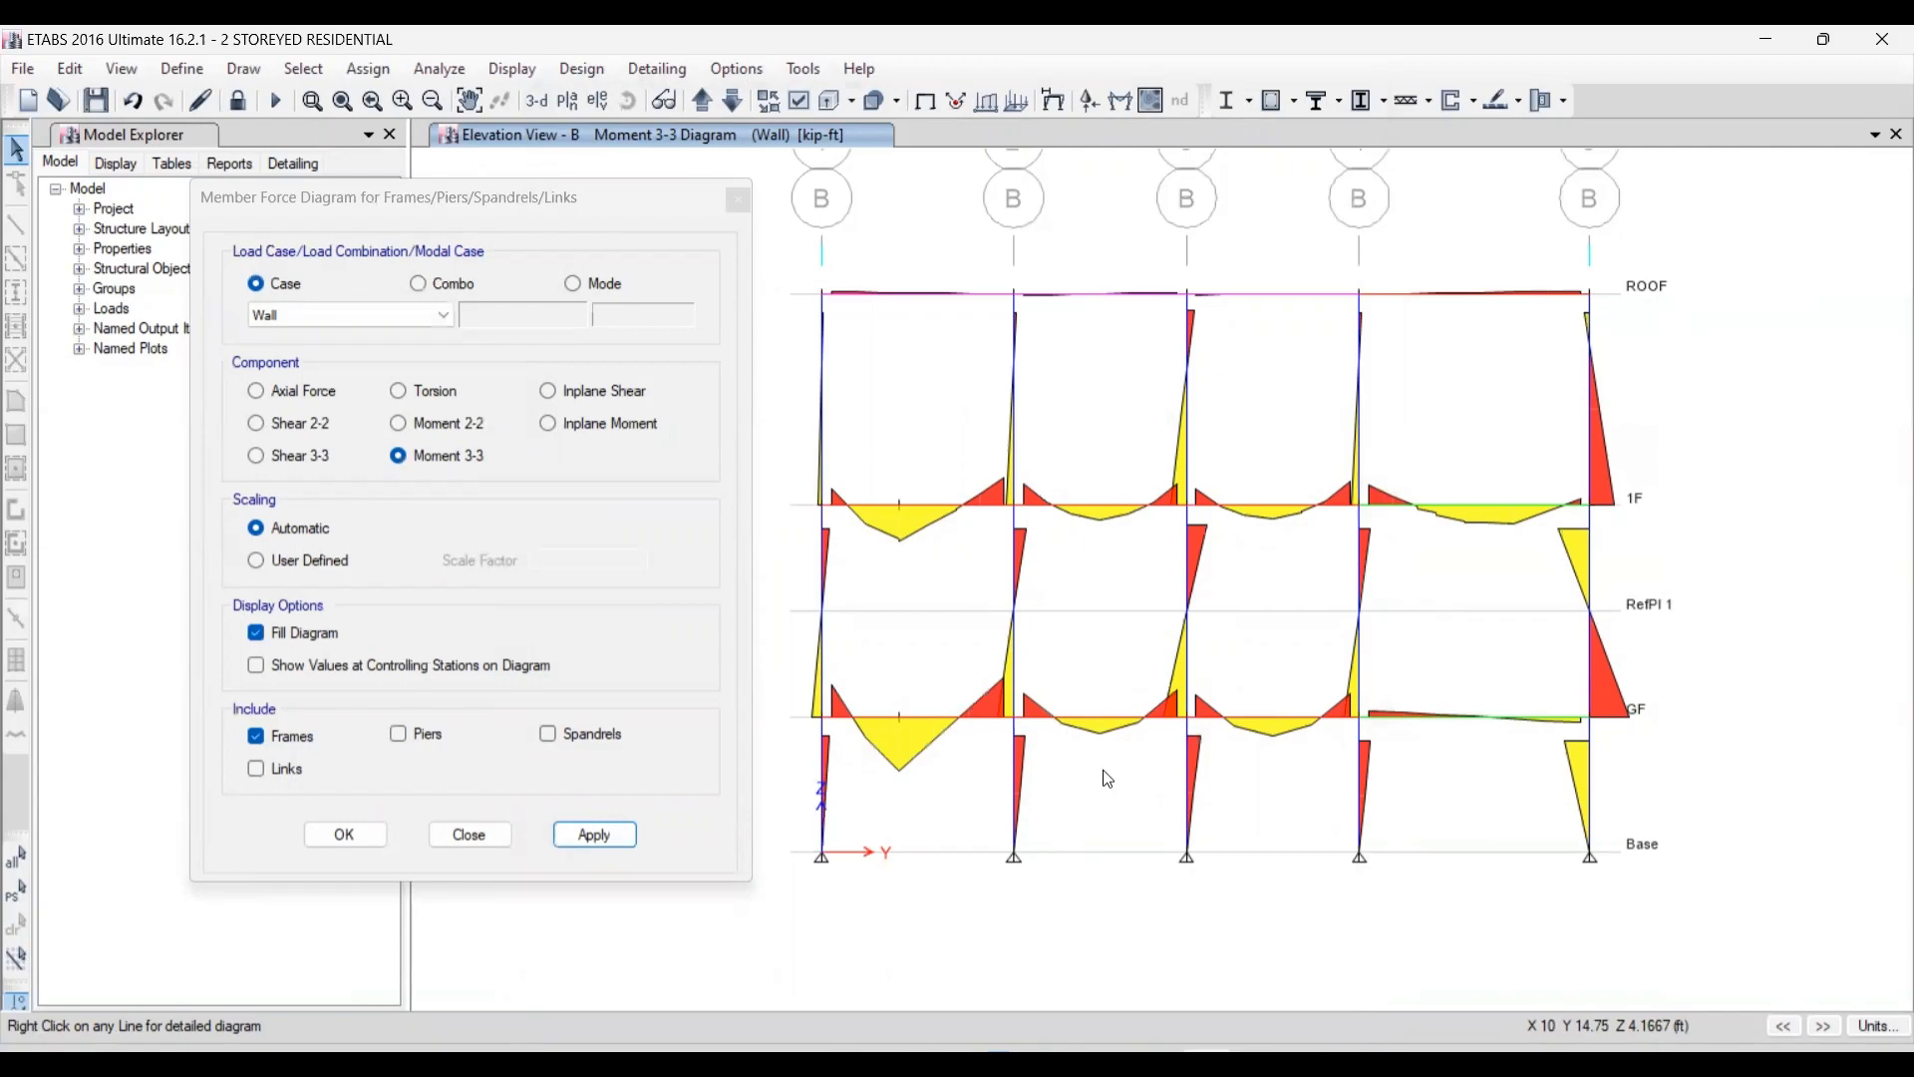
- Recheck the ACI moment coefficients of Figure 11.10 in the PDF, and return to ETABS to close the member force diagram settings
left_click(1296, 1060)
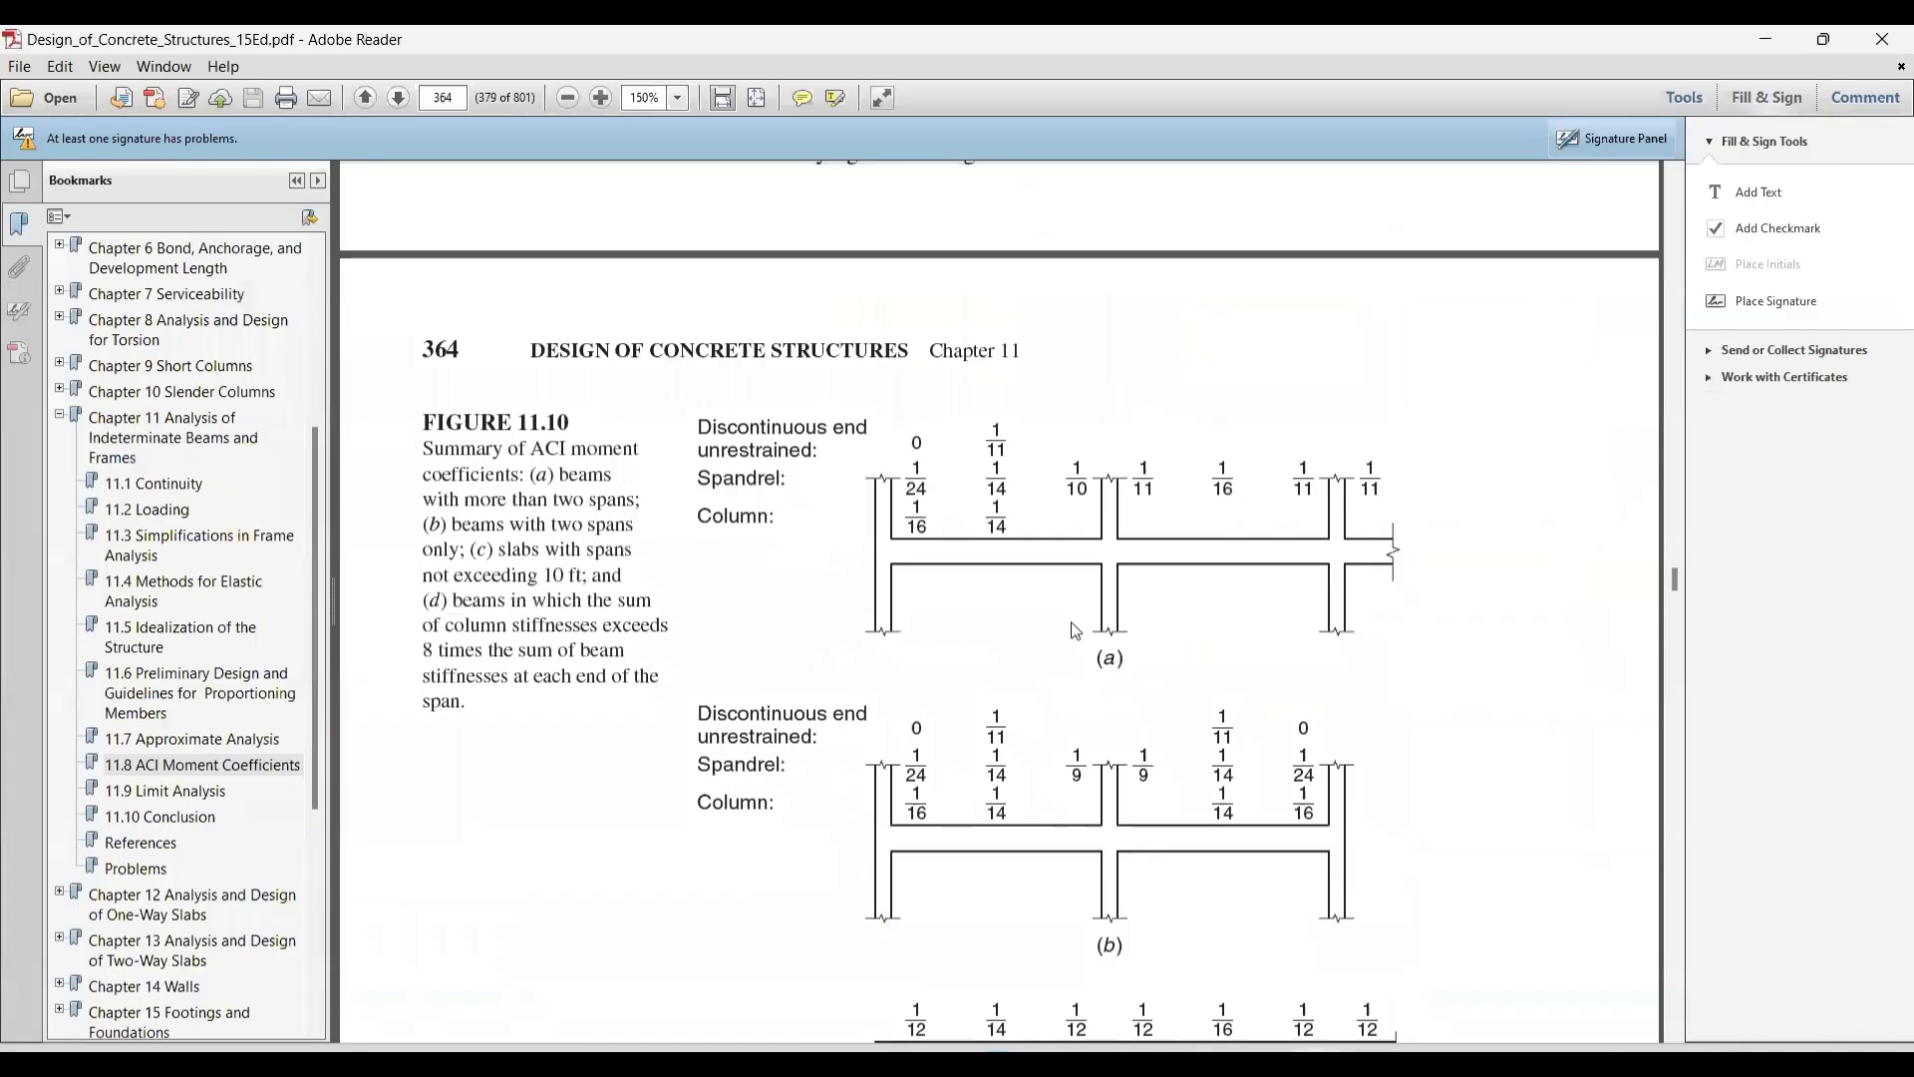
left_click(958, 1061)
left_click(469, 835)
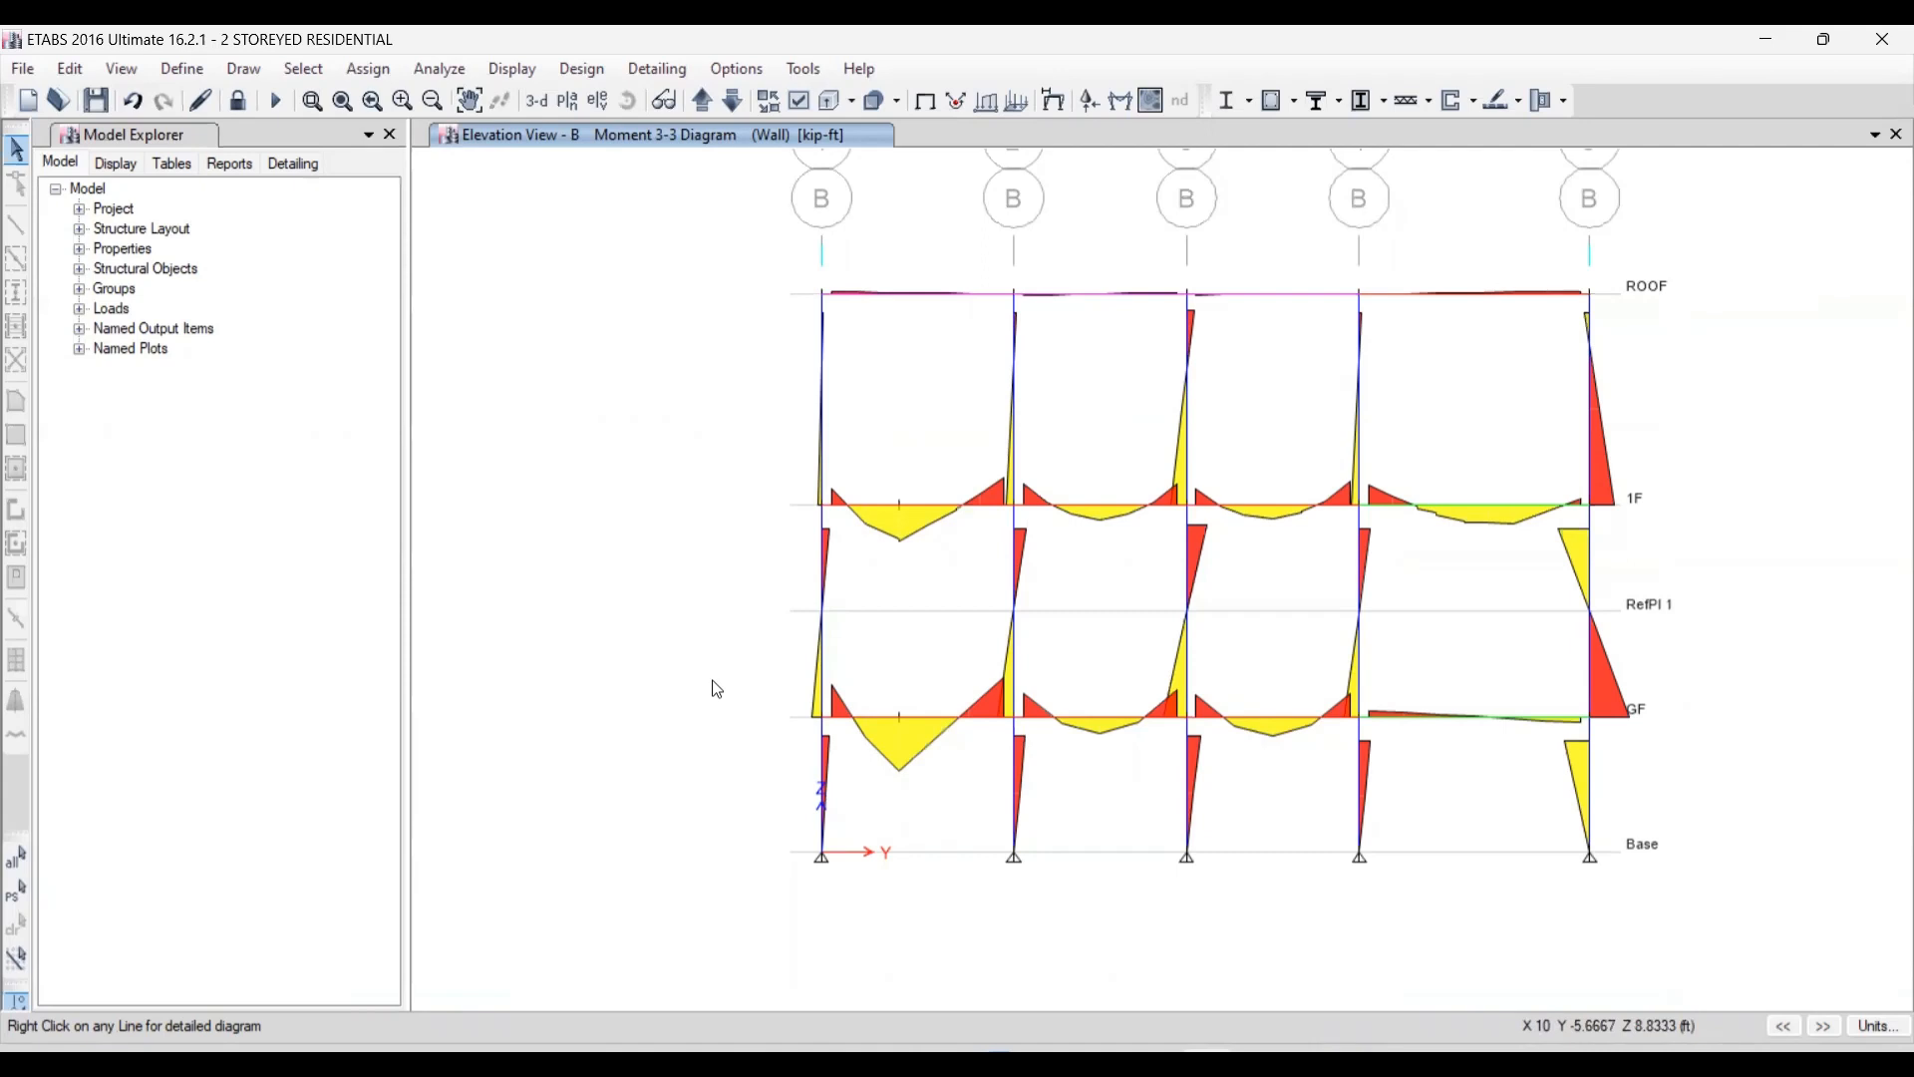
- Switch to the 1F plan view and replace the moment diagram with the undeformed model
left_click(568, 101)
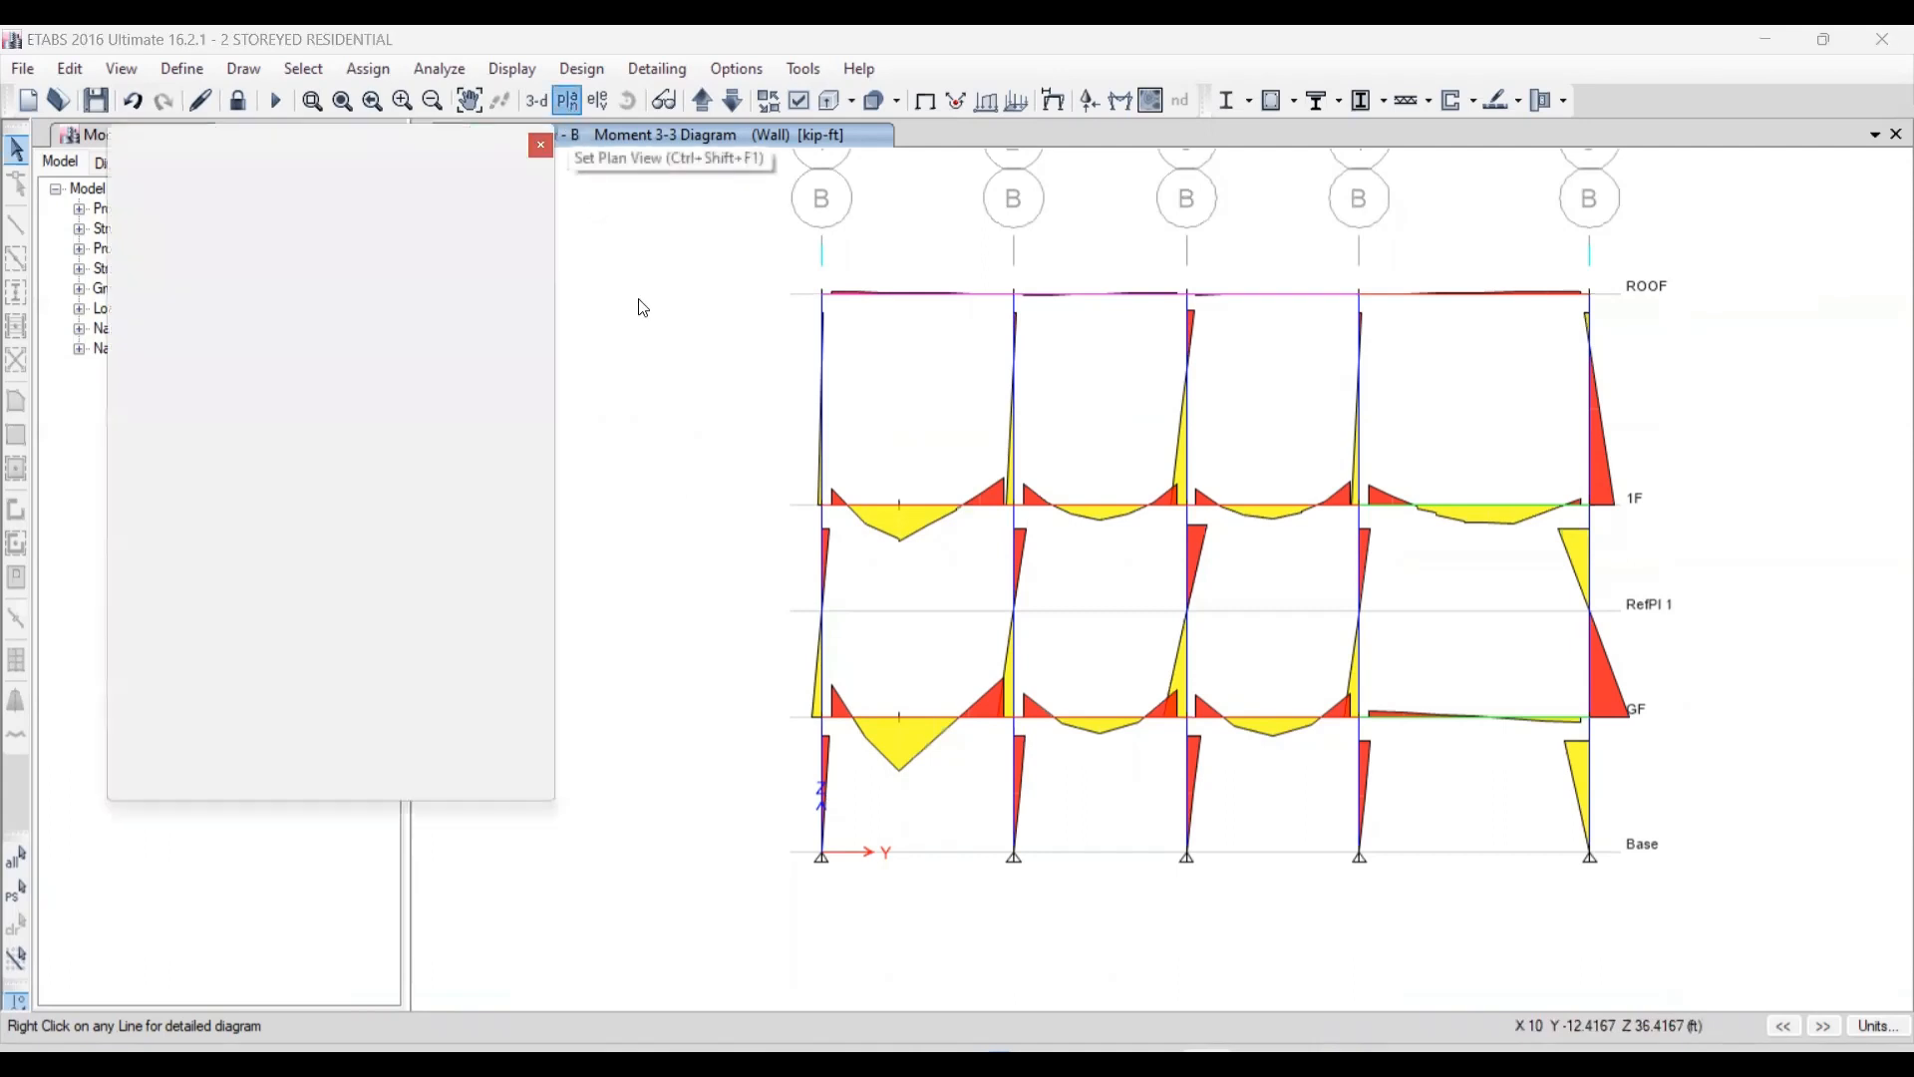
left_click(811, 488)
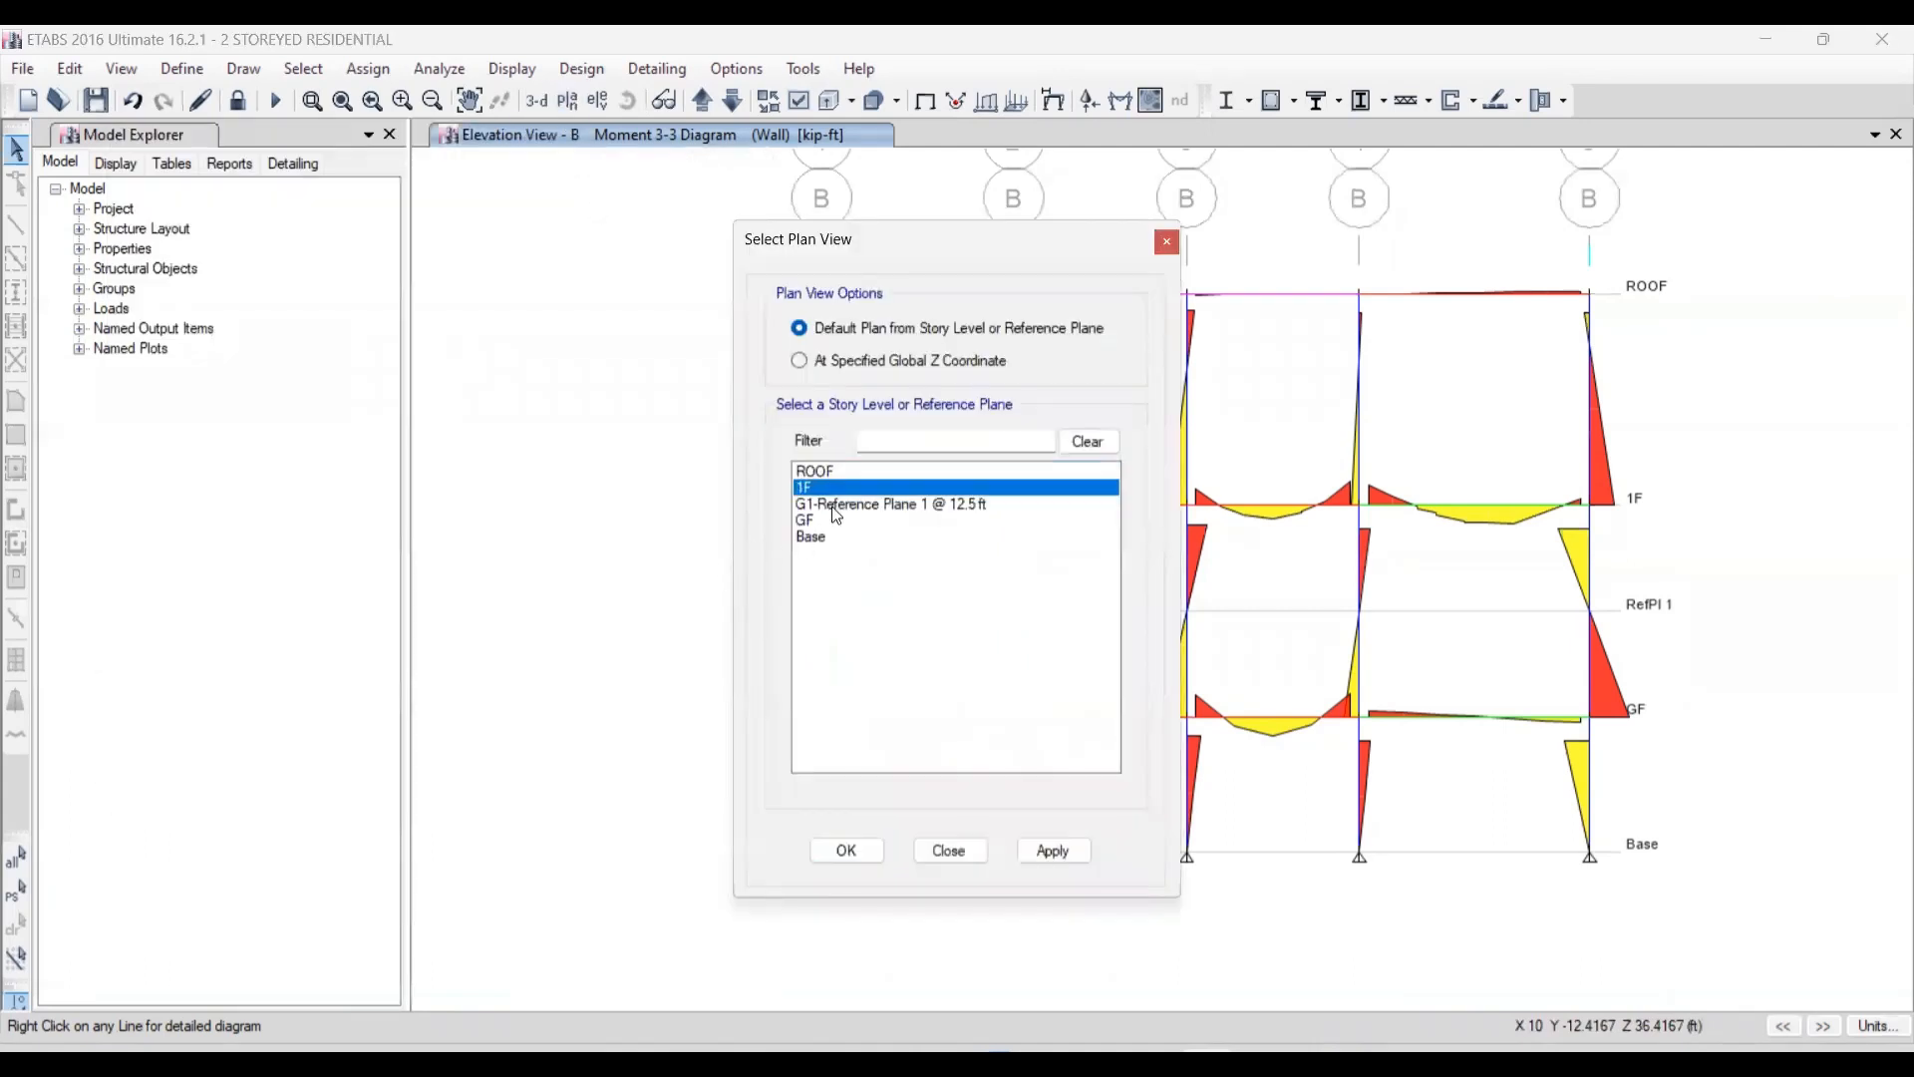
left_click(1053, 851)
left_click(952, 850)
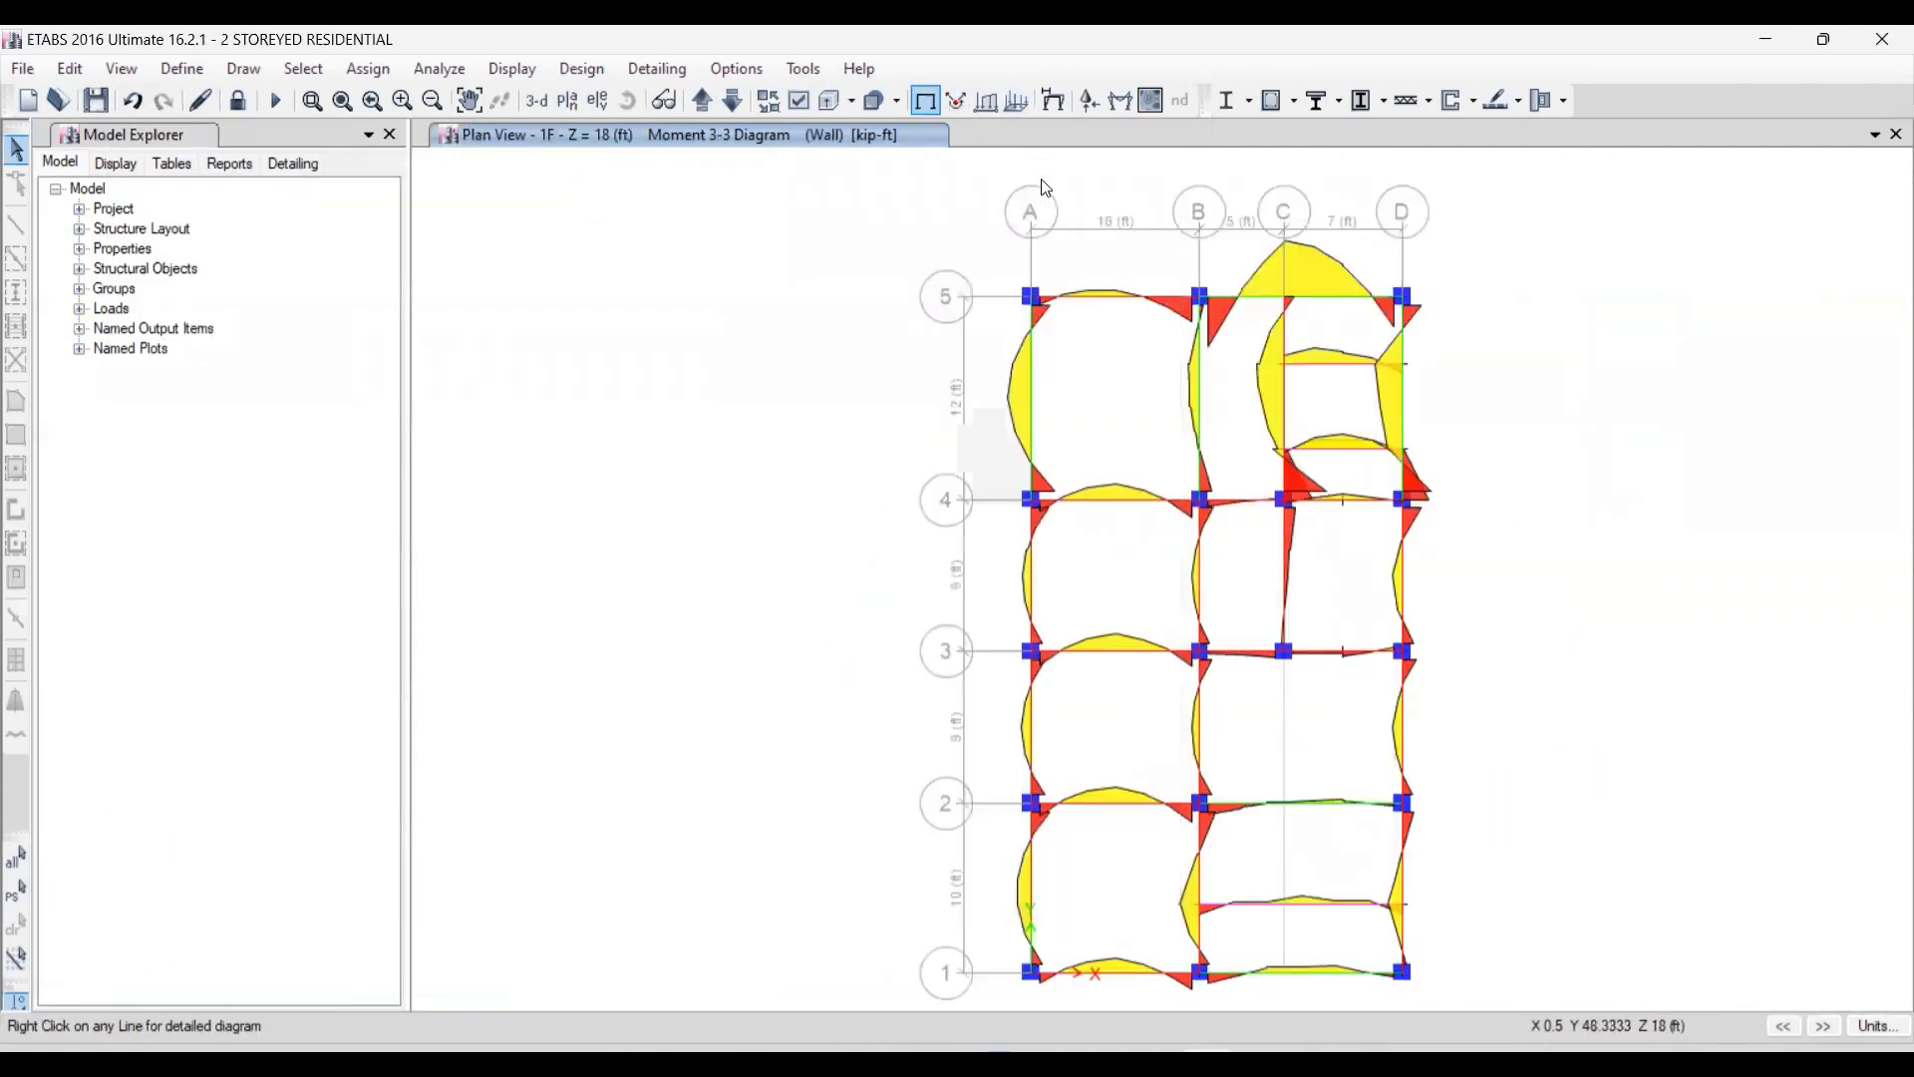
left_click(925, 101)
scroll(728, 450, "down", 3)
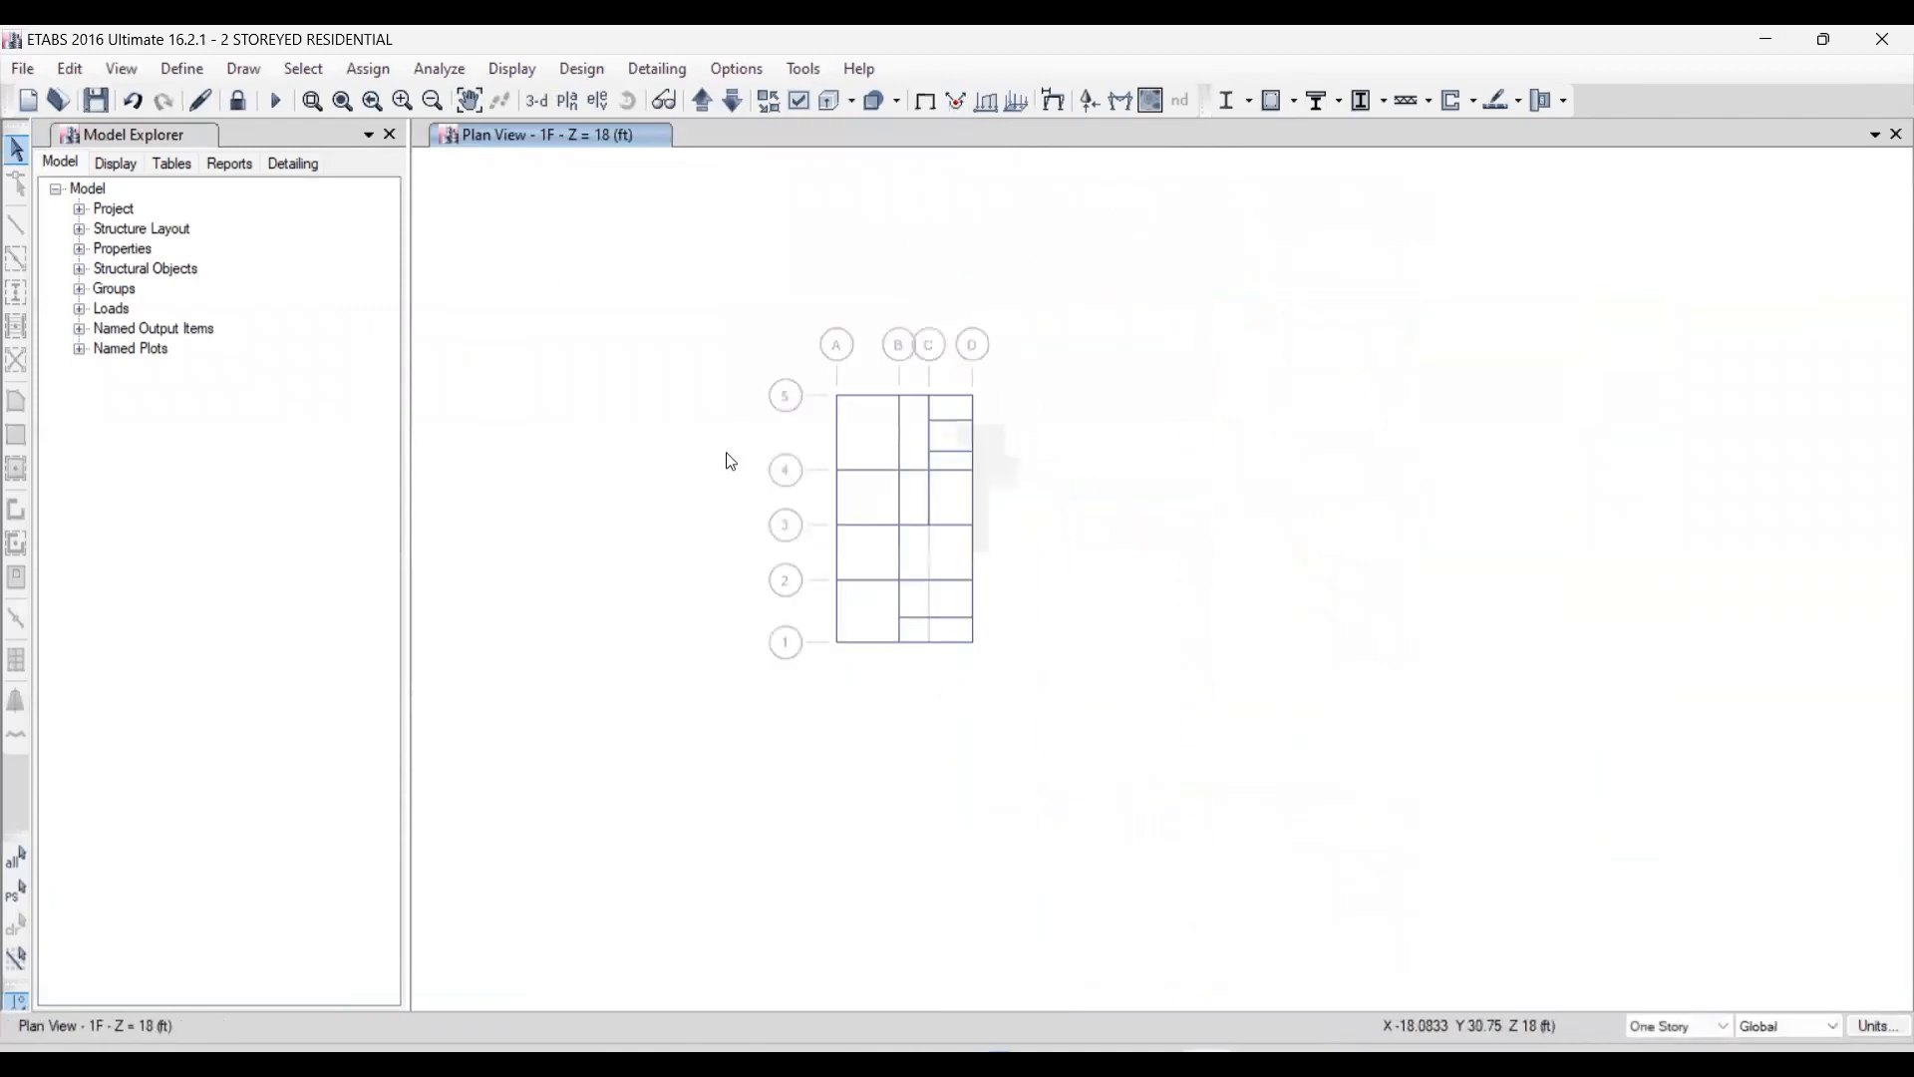
- Select all objects in the model and overwrite their concrete frame design Framing Type with Sway Intermediate
left_click(584, 70)
mouse_move(622, 129)
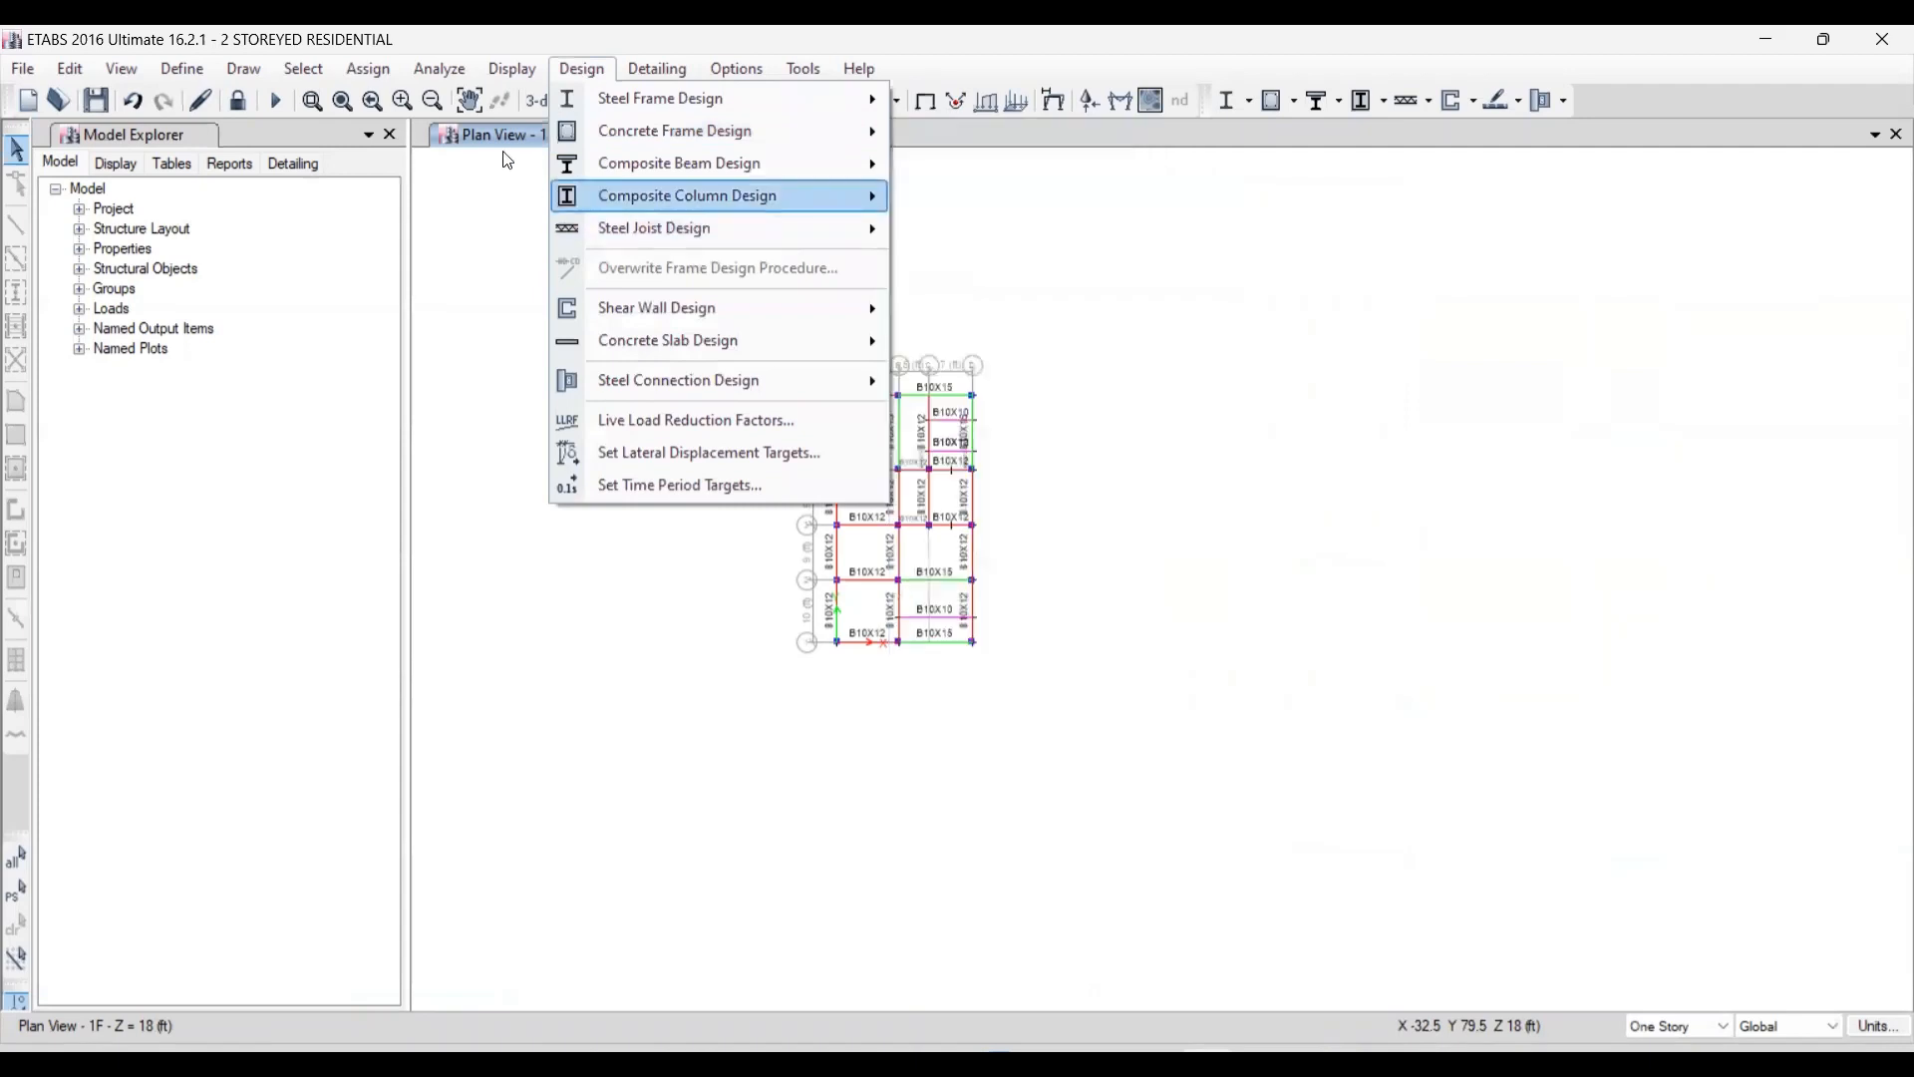
left_click(58, 850)
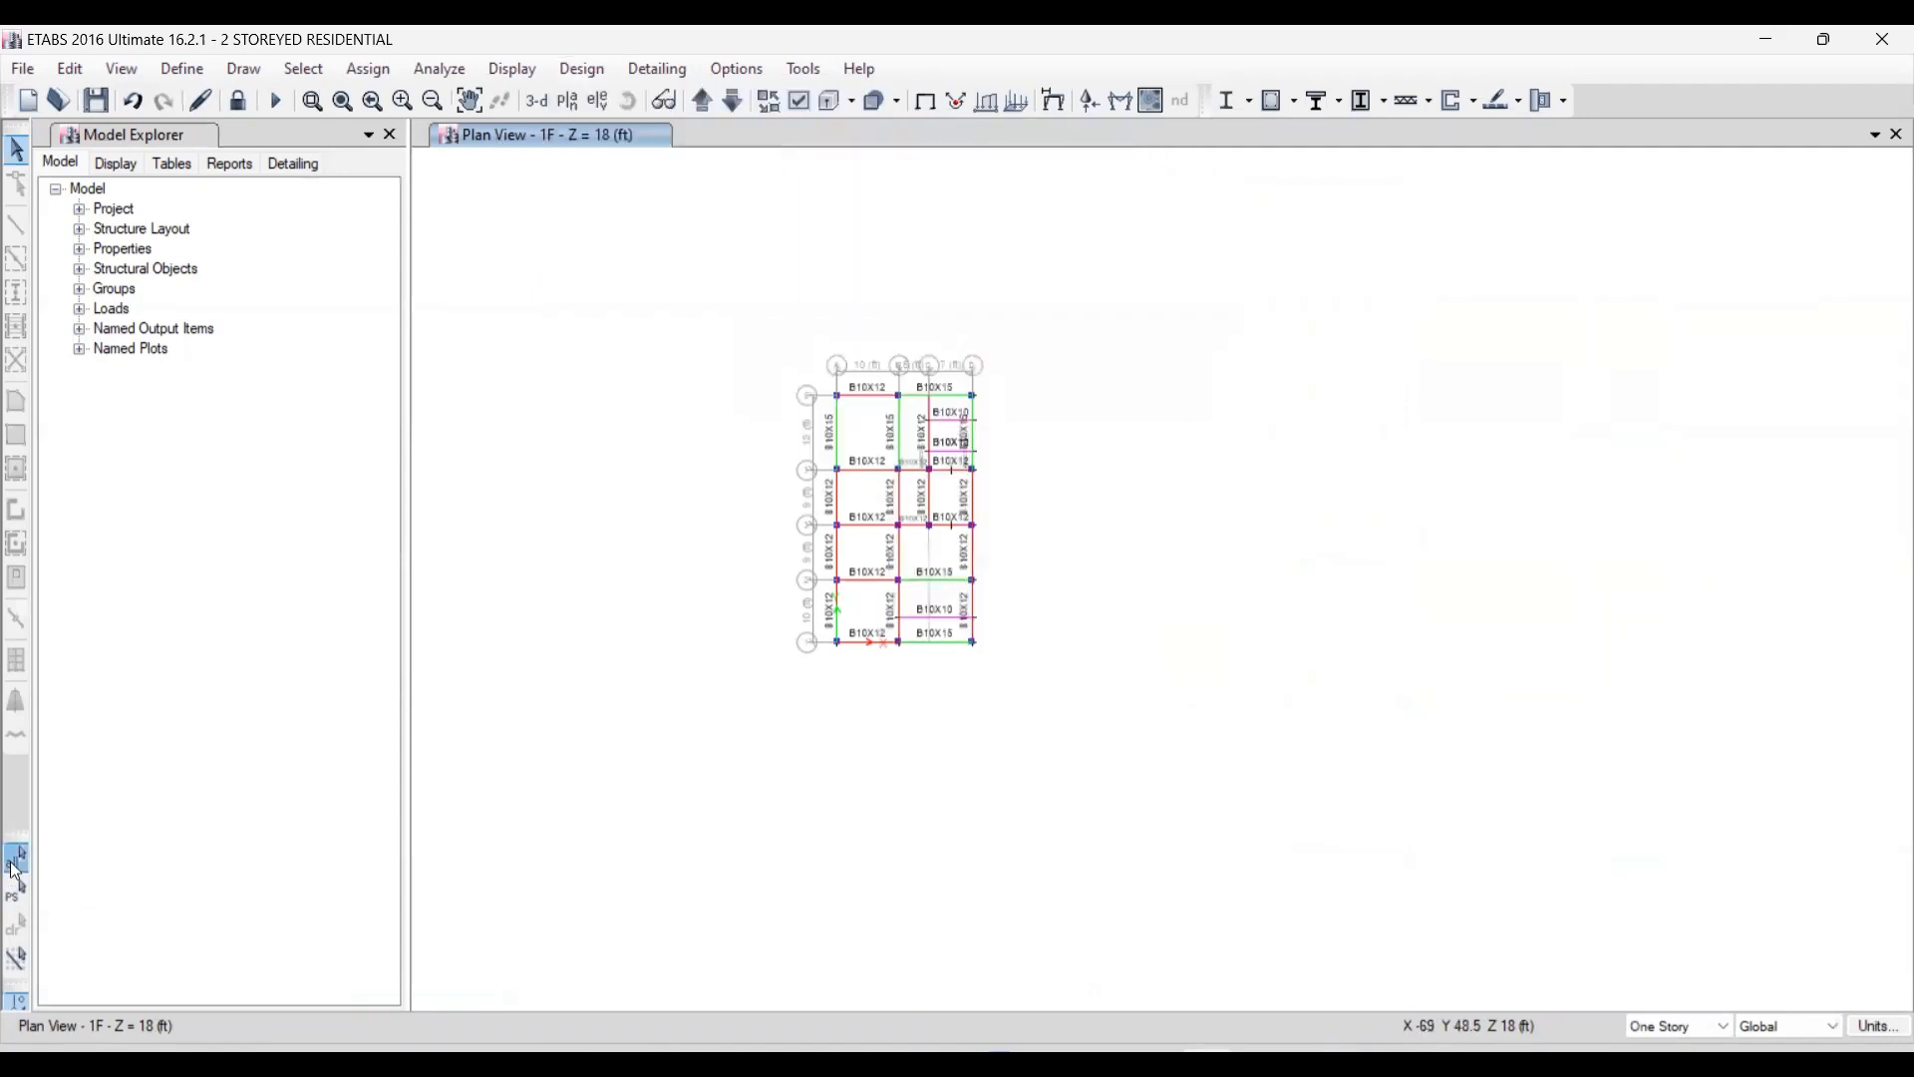
left_click(16, 858)
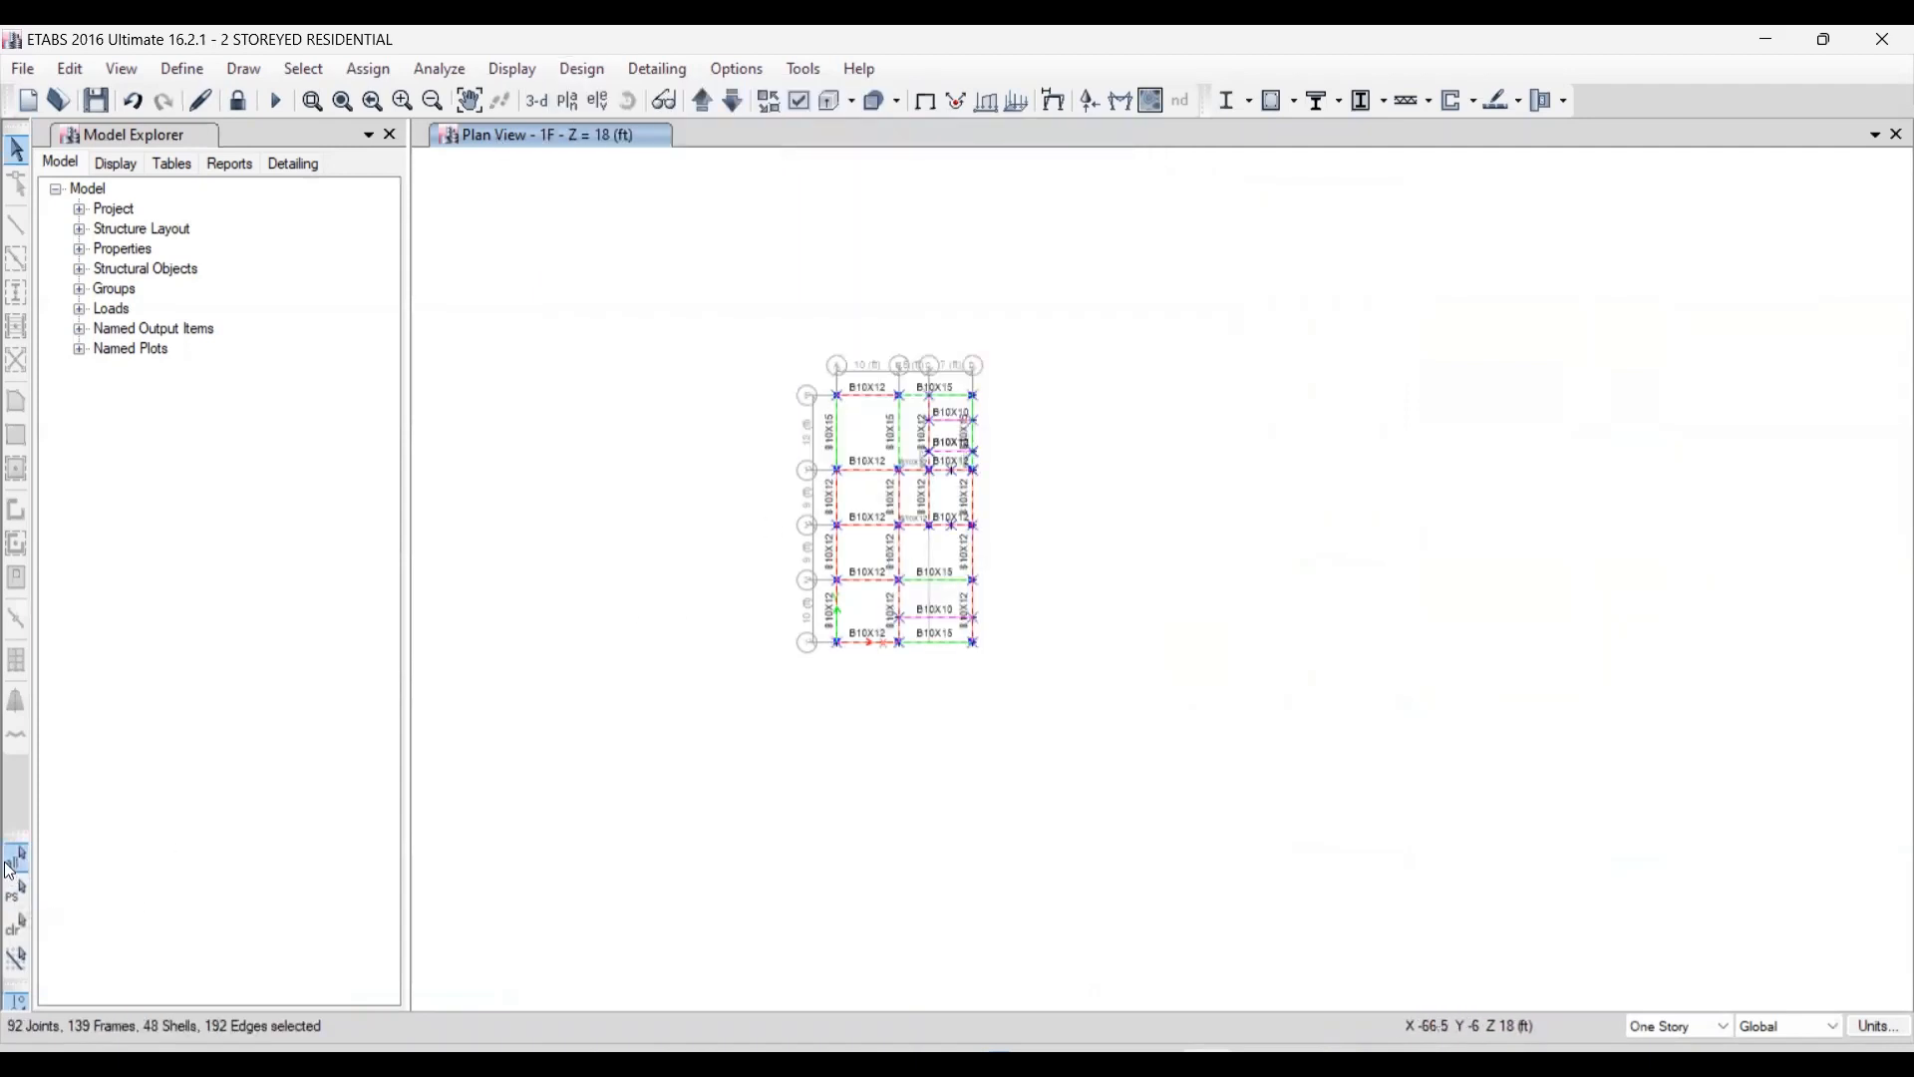
left_click(574, 71)
mouse_move(601, 126)
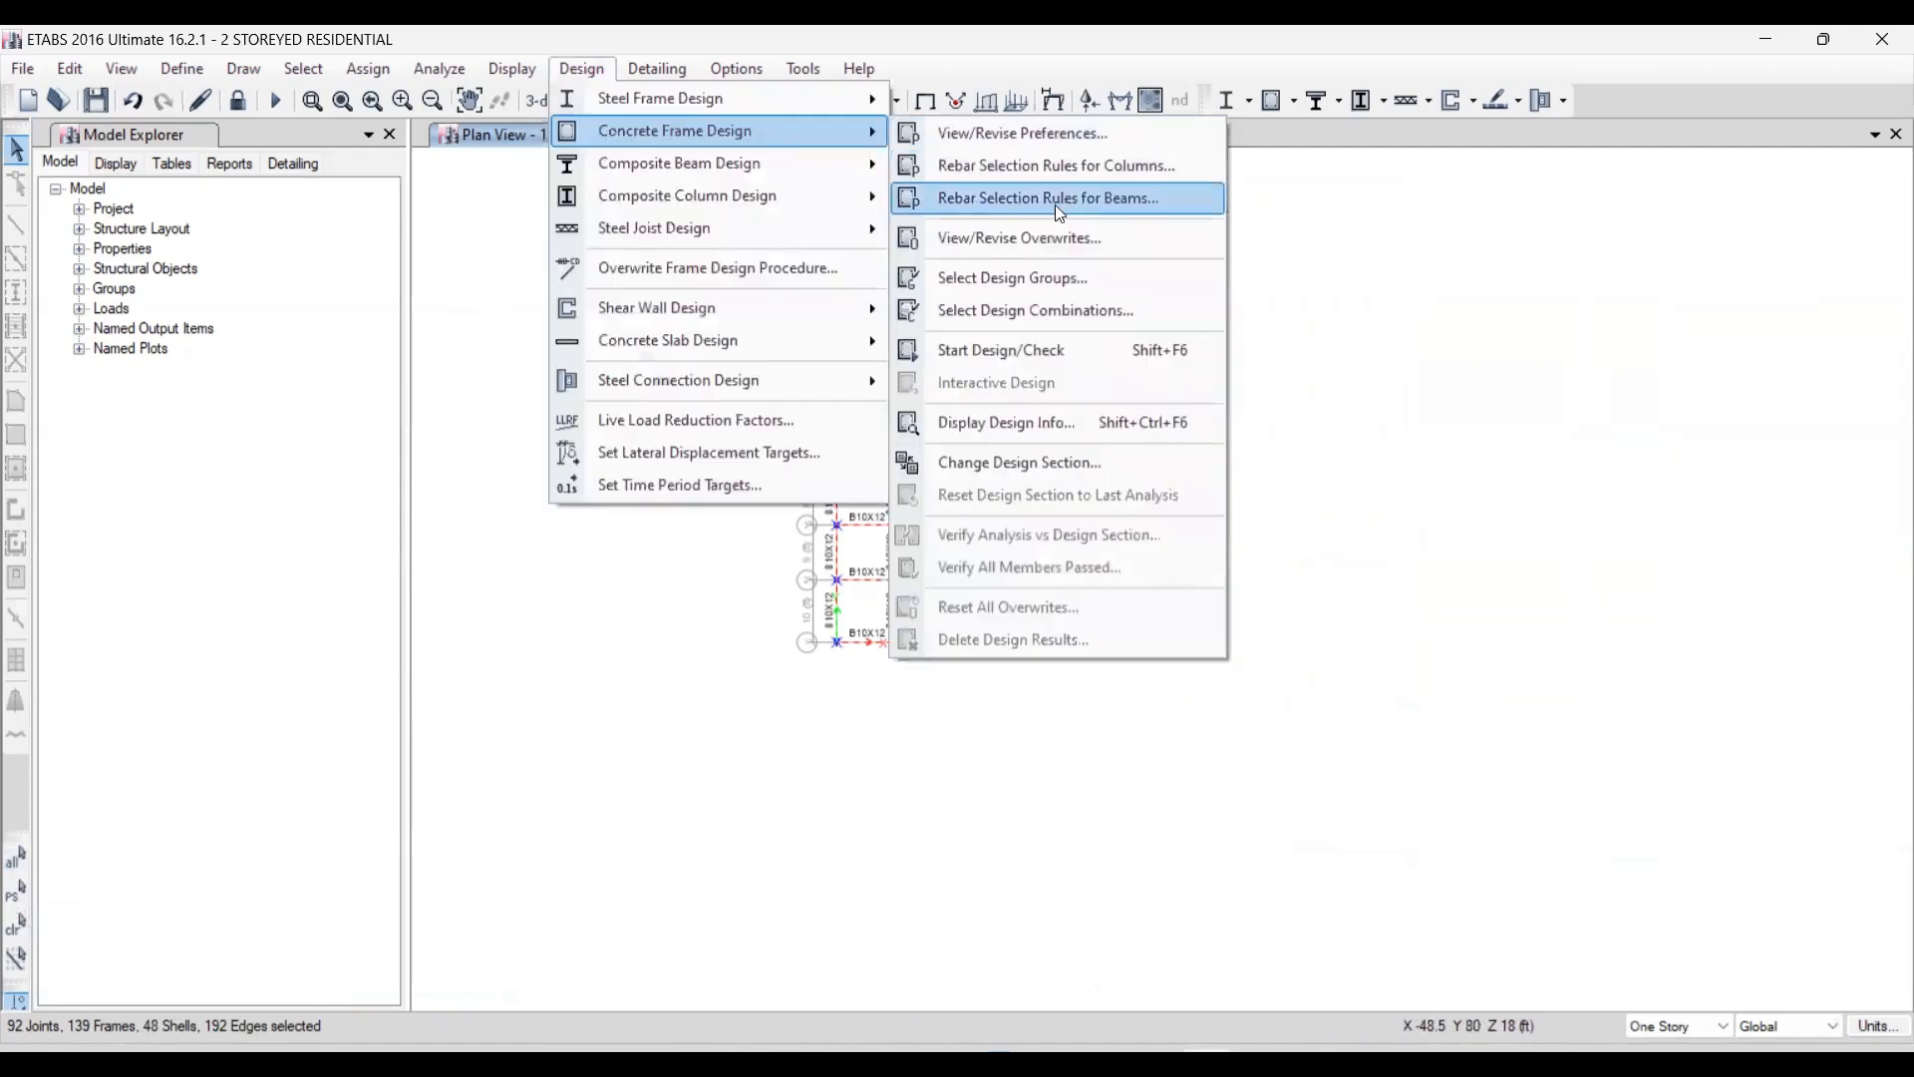
left_click(994, 248)
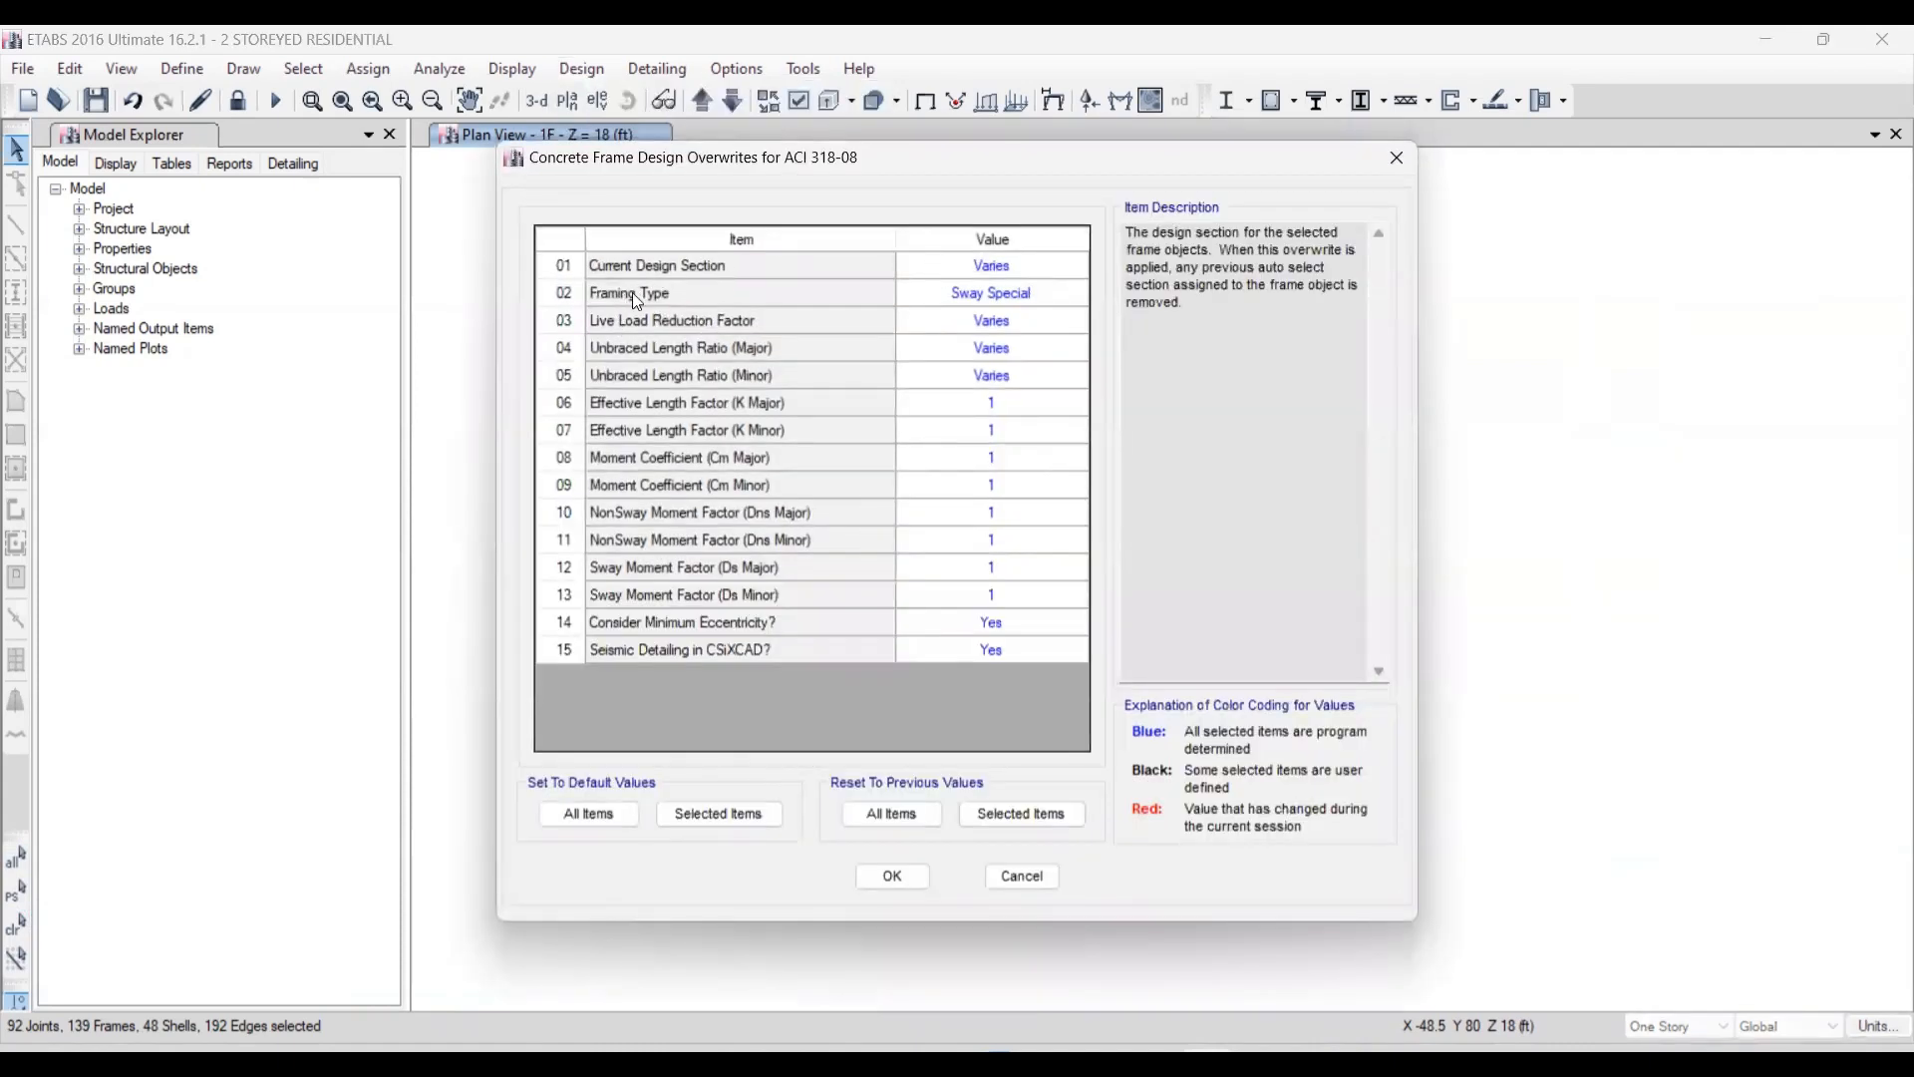
left_click(1061, 295)
left_click(1076, 295)
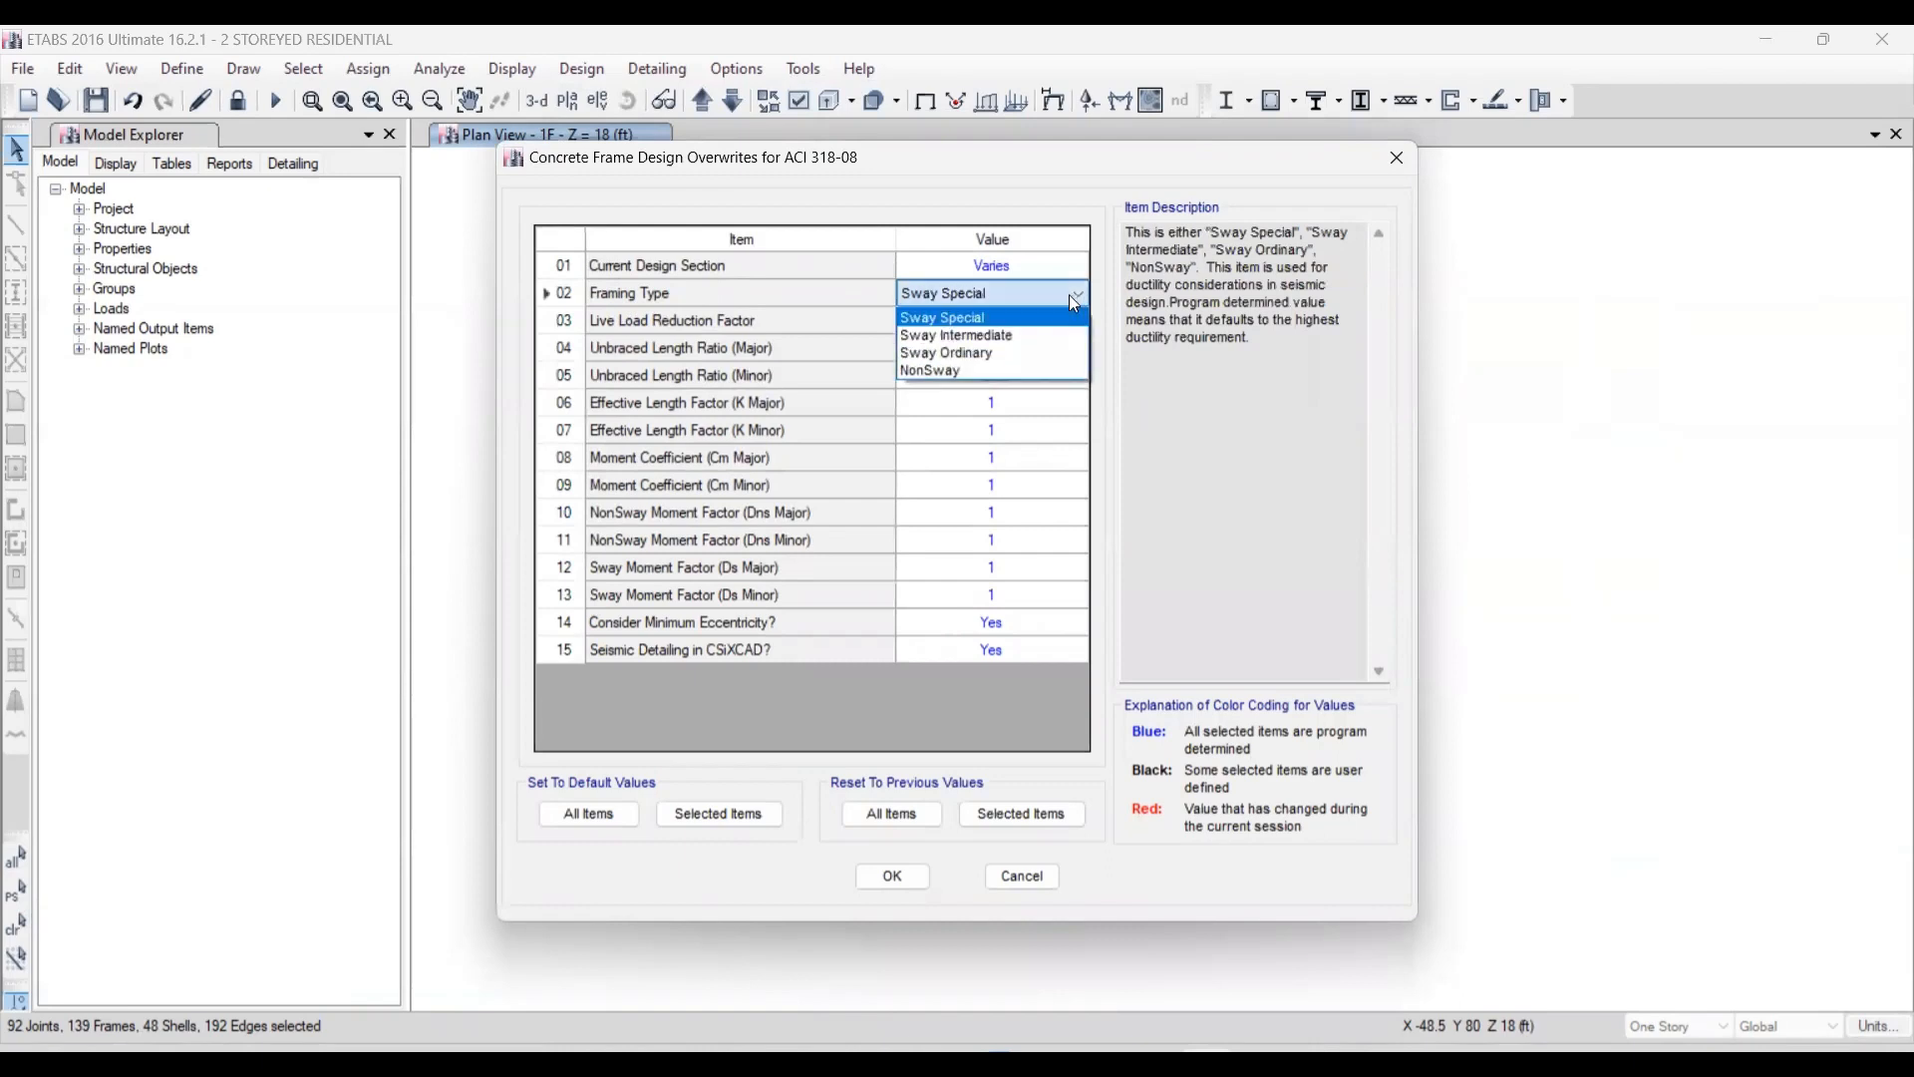
left_click(945, 337)
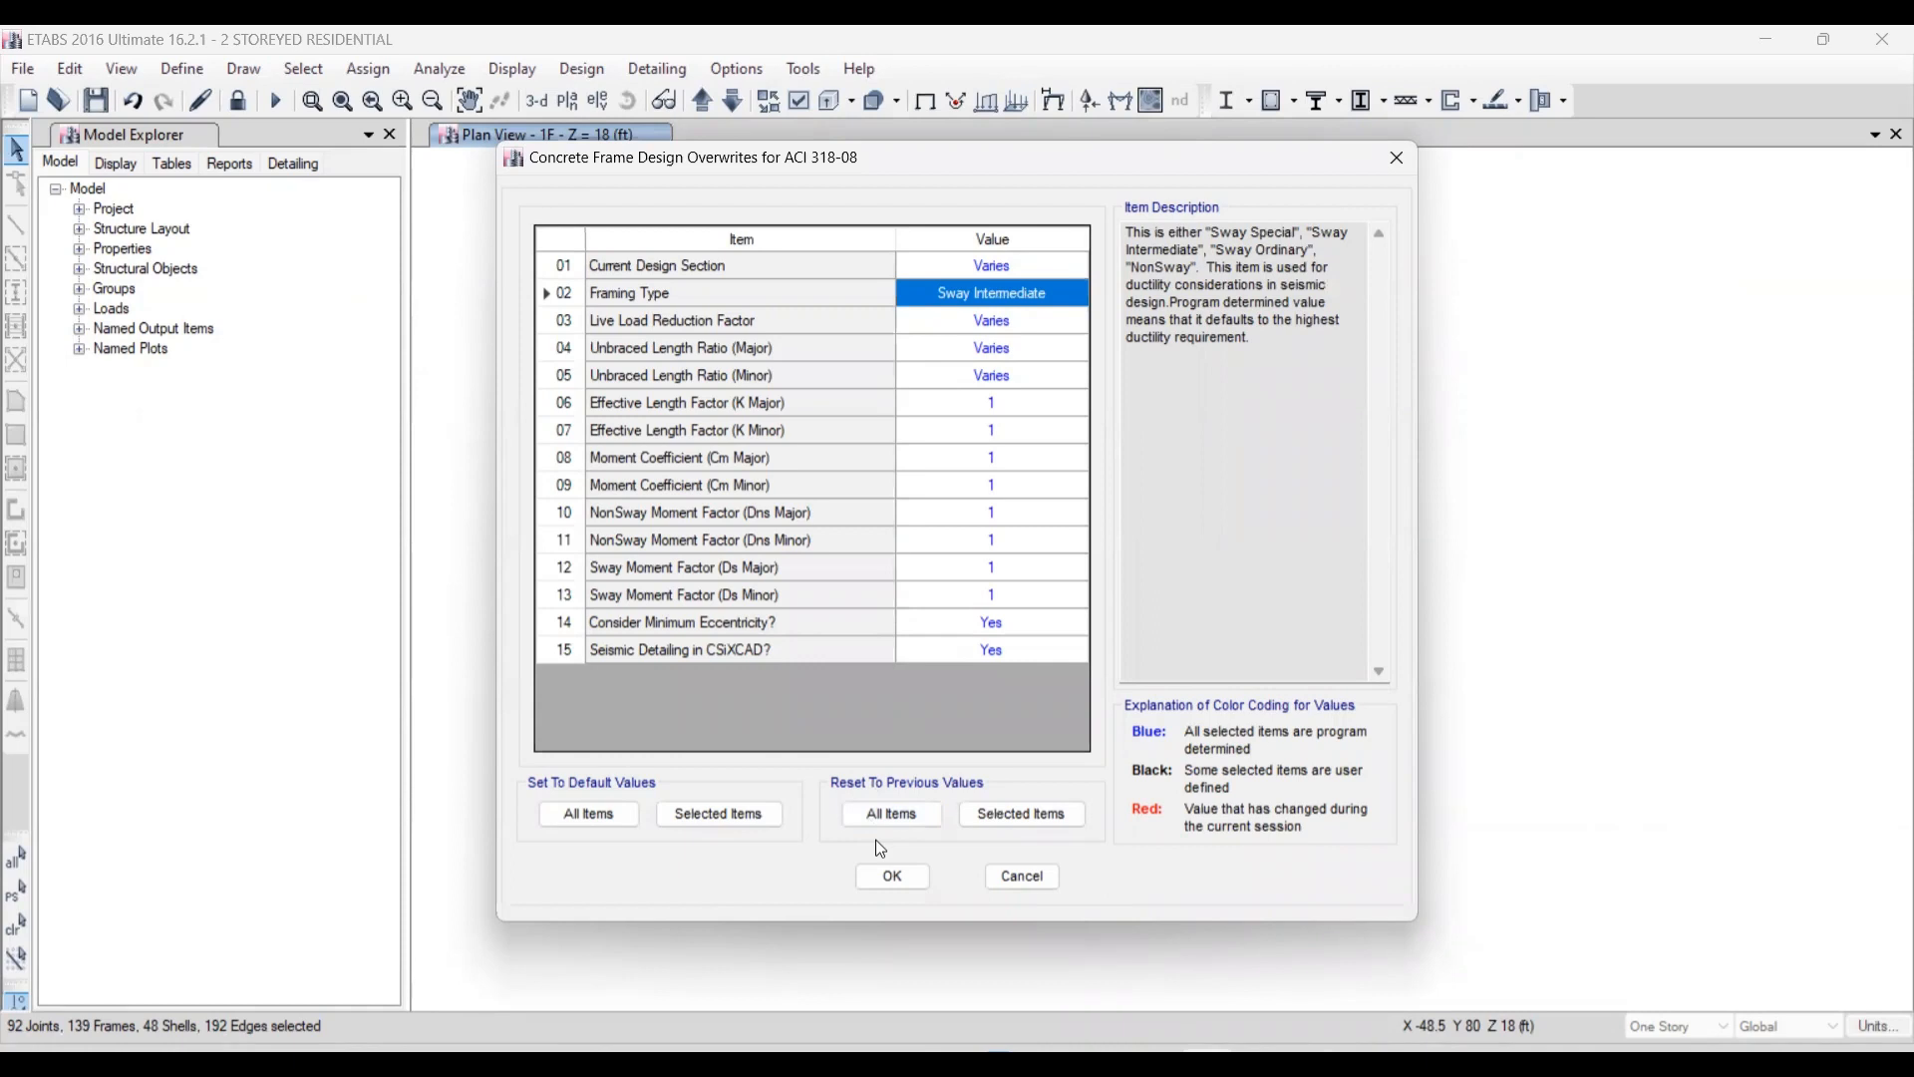
left_click(893, 876)
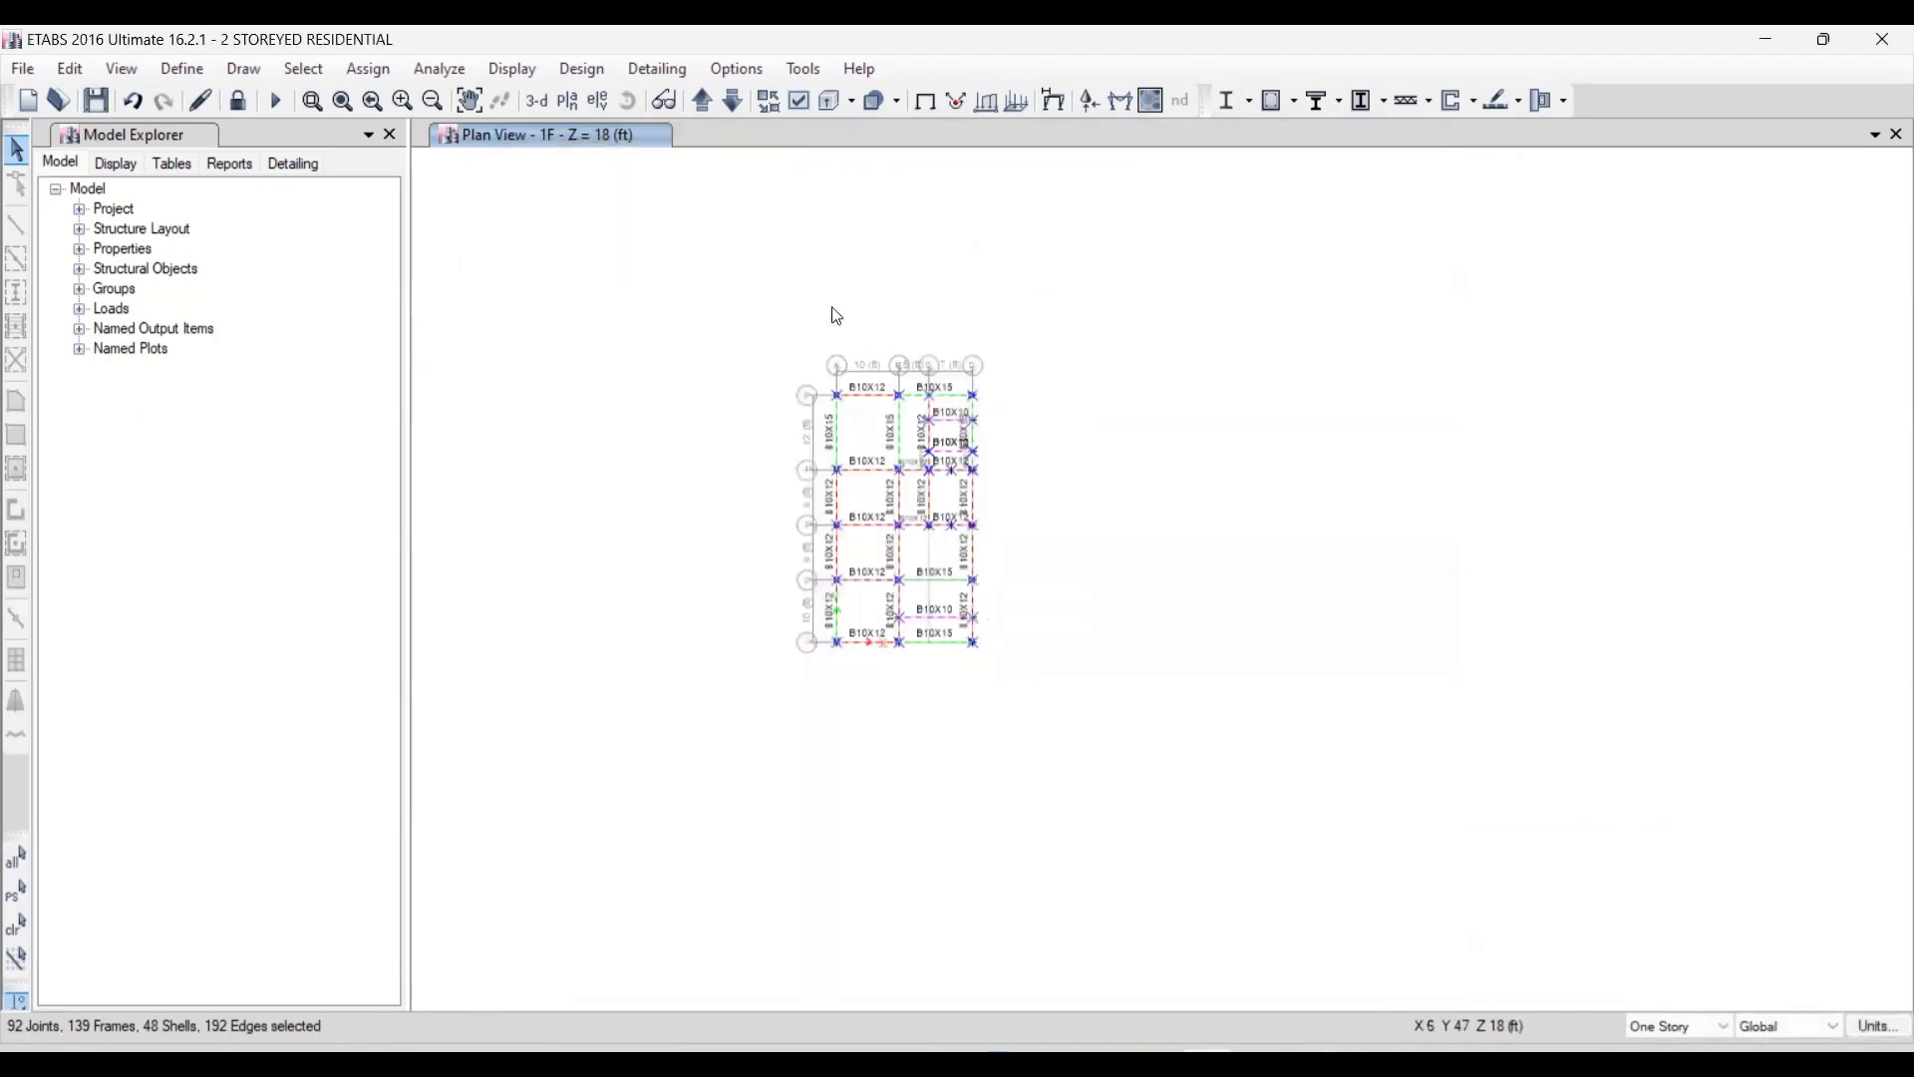
- Run the concrete frame design check and look at the longitudinal reinforcing on the 1F plan
left_click(588, 70)
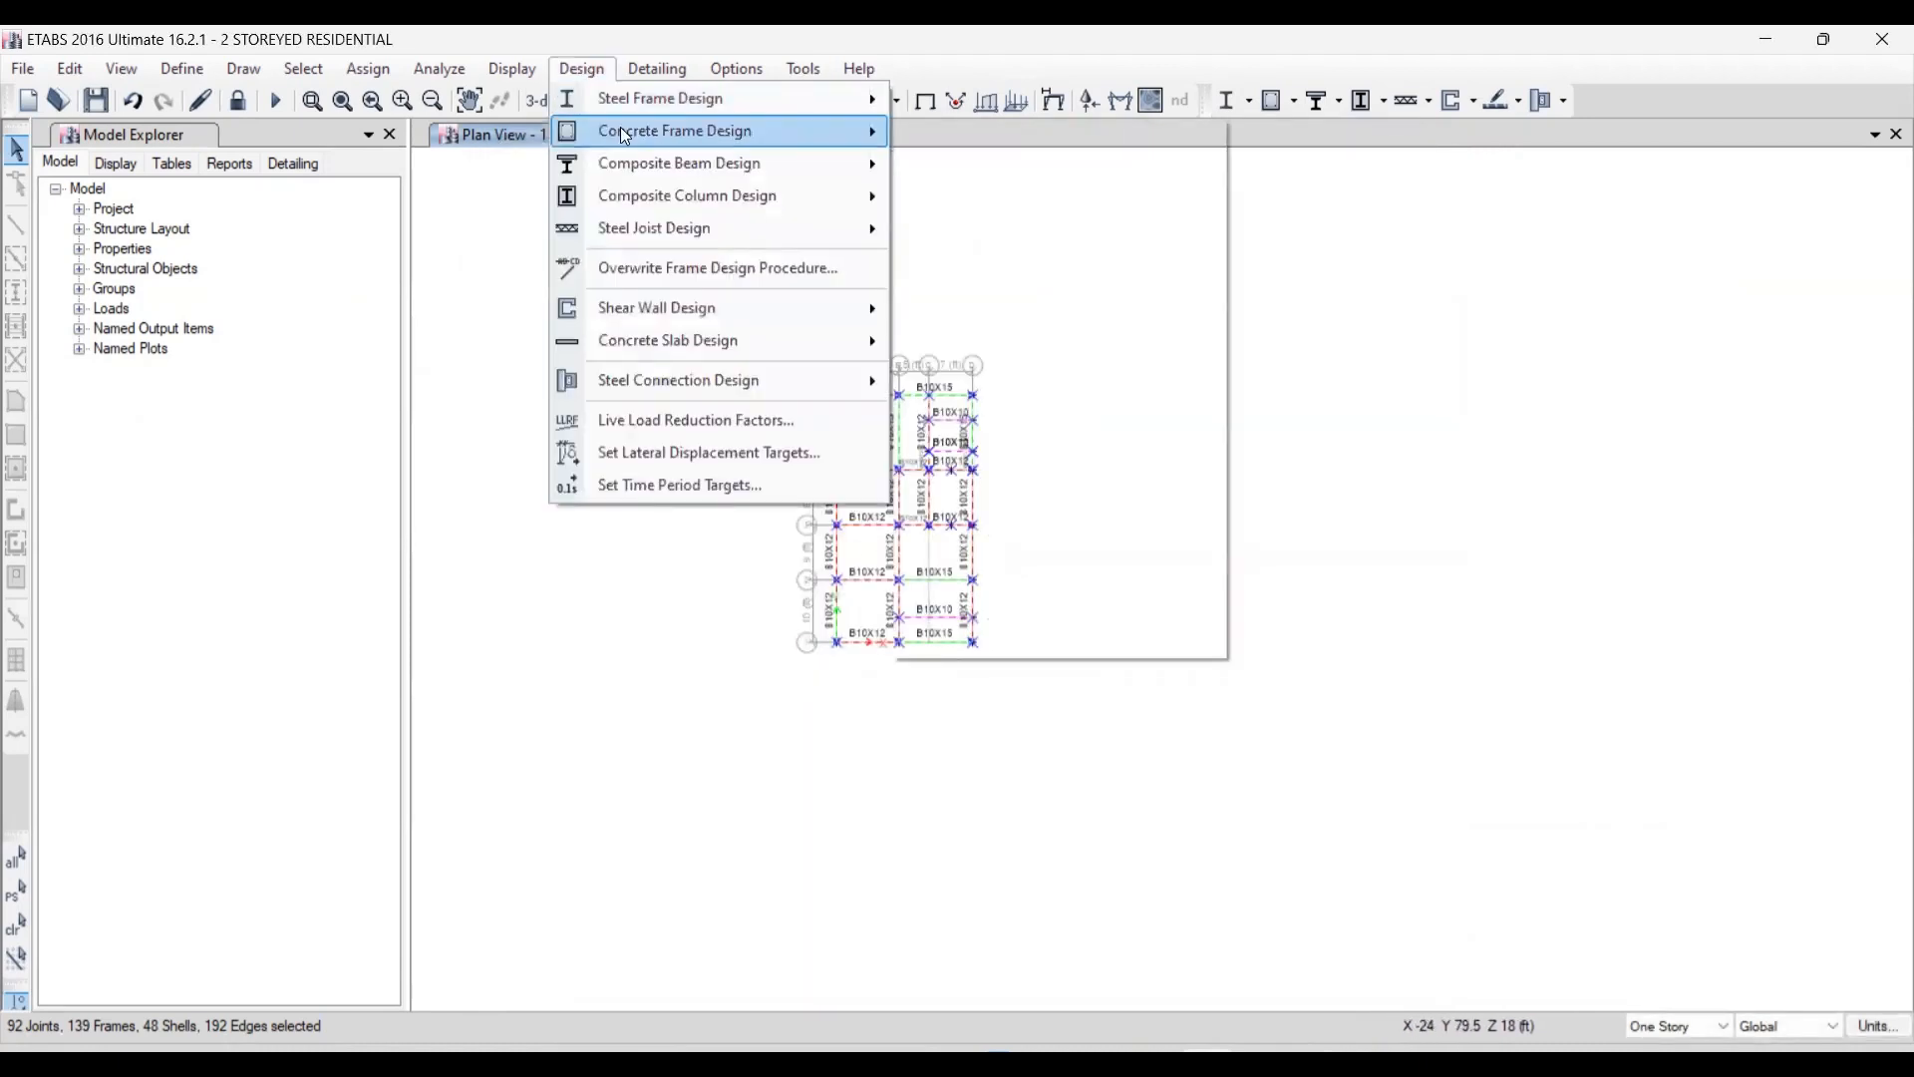
mouse_move(638, 131)
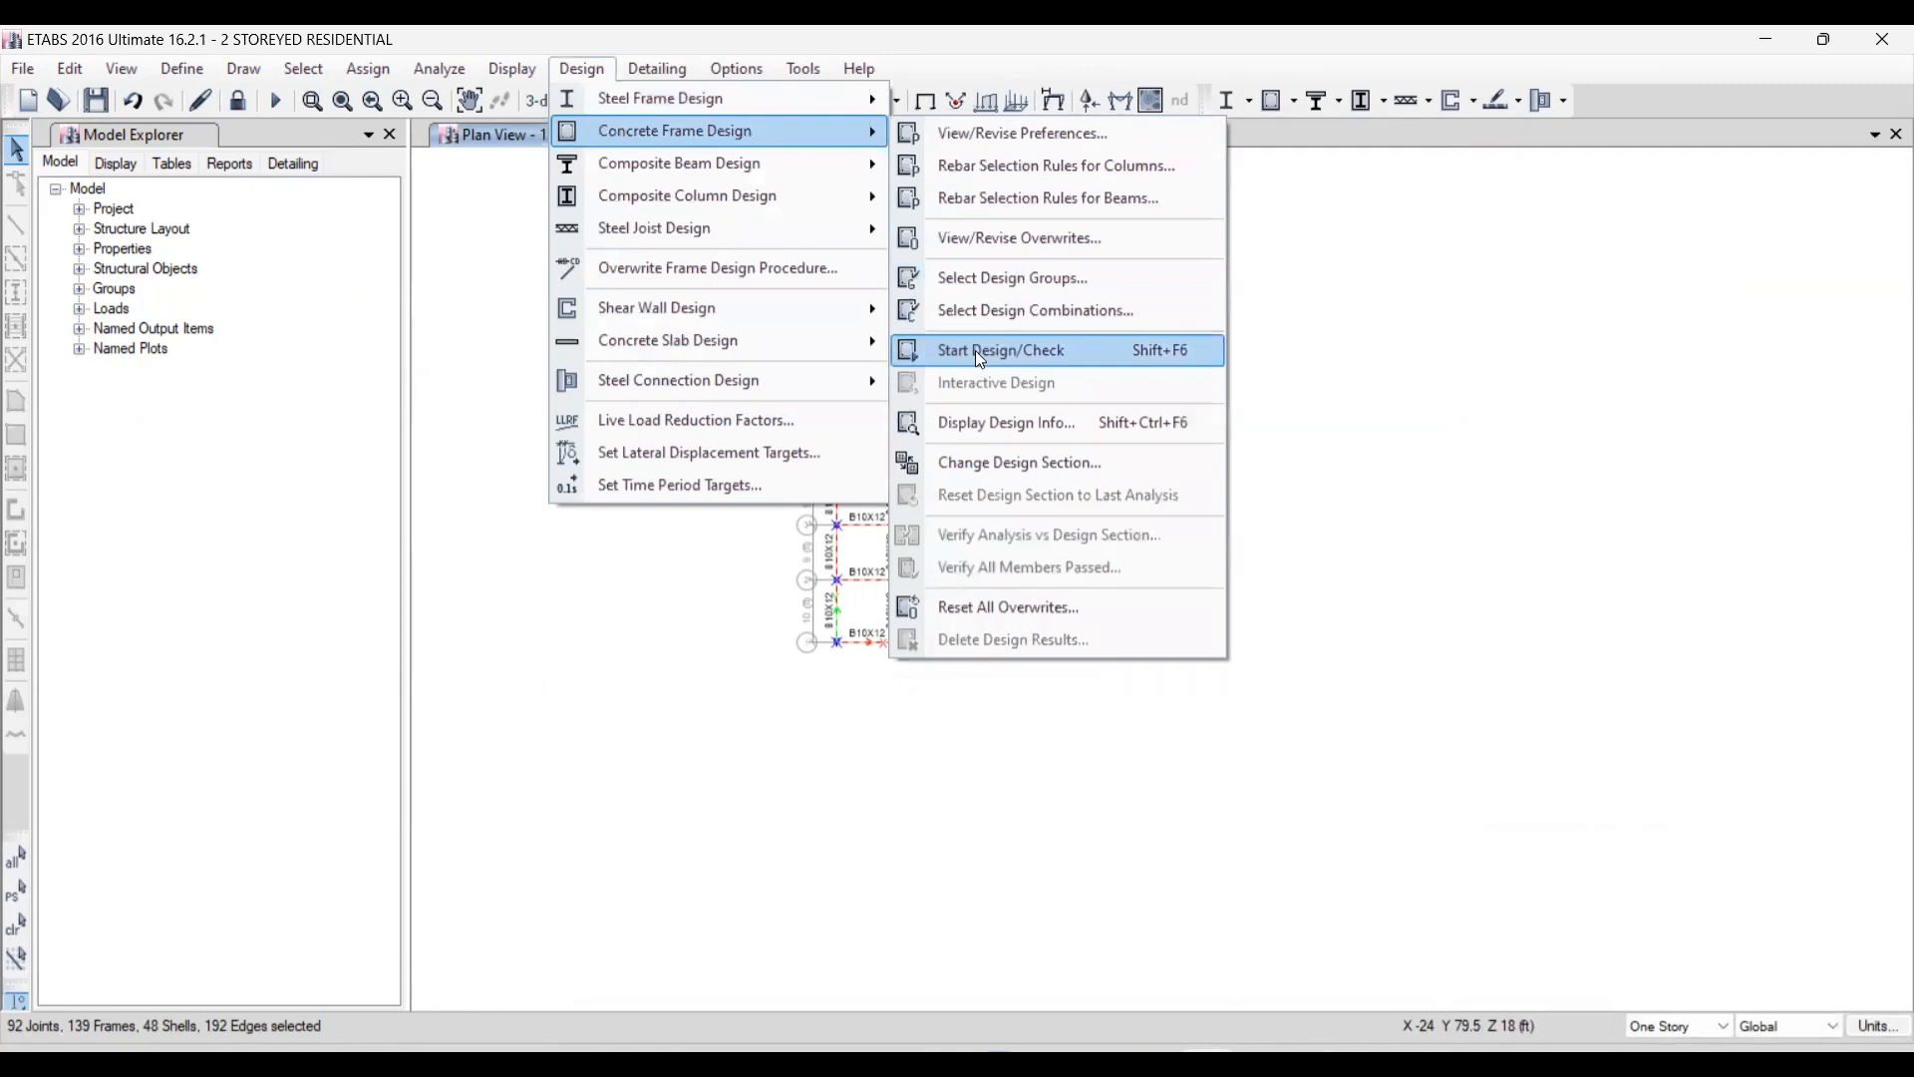
left_click(980, 355)
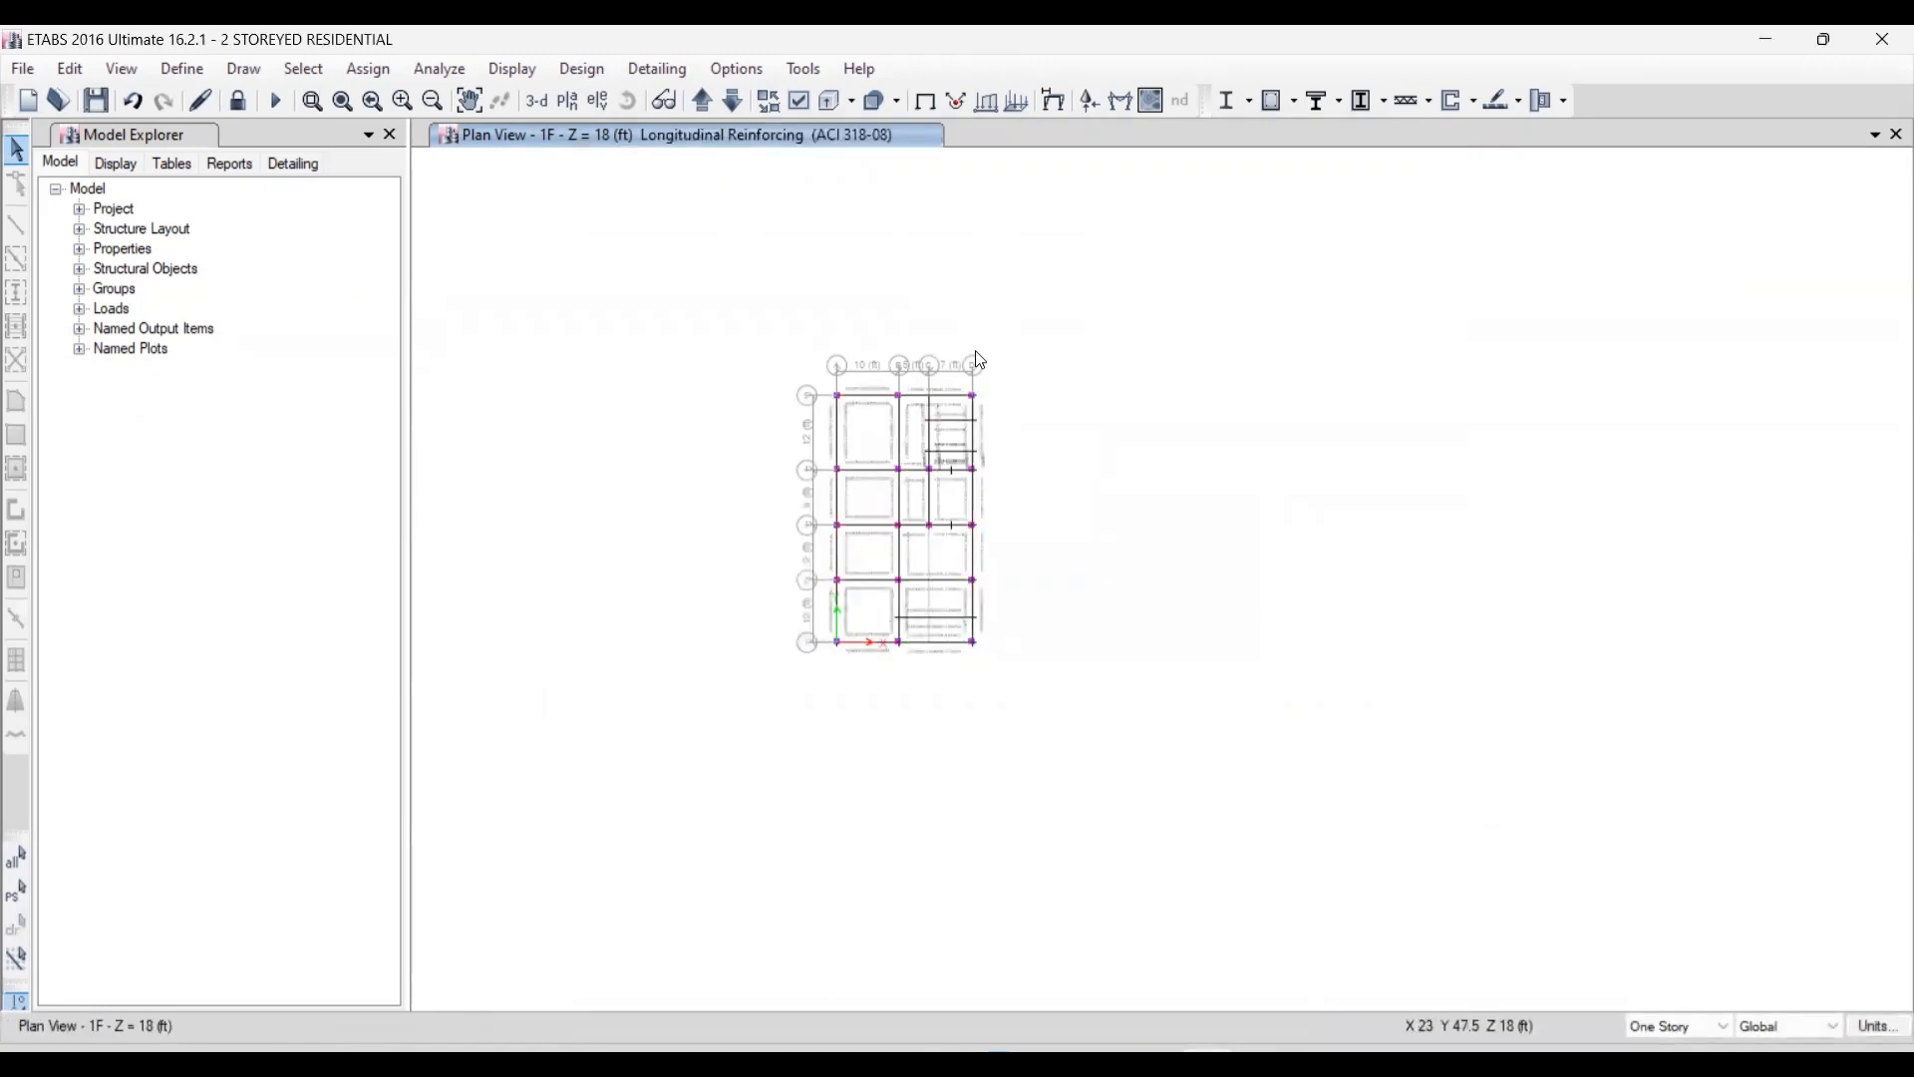
scroll(796, 520, "up", 3)
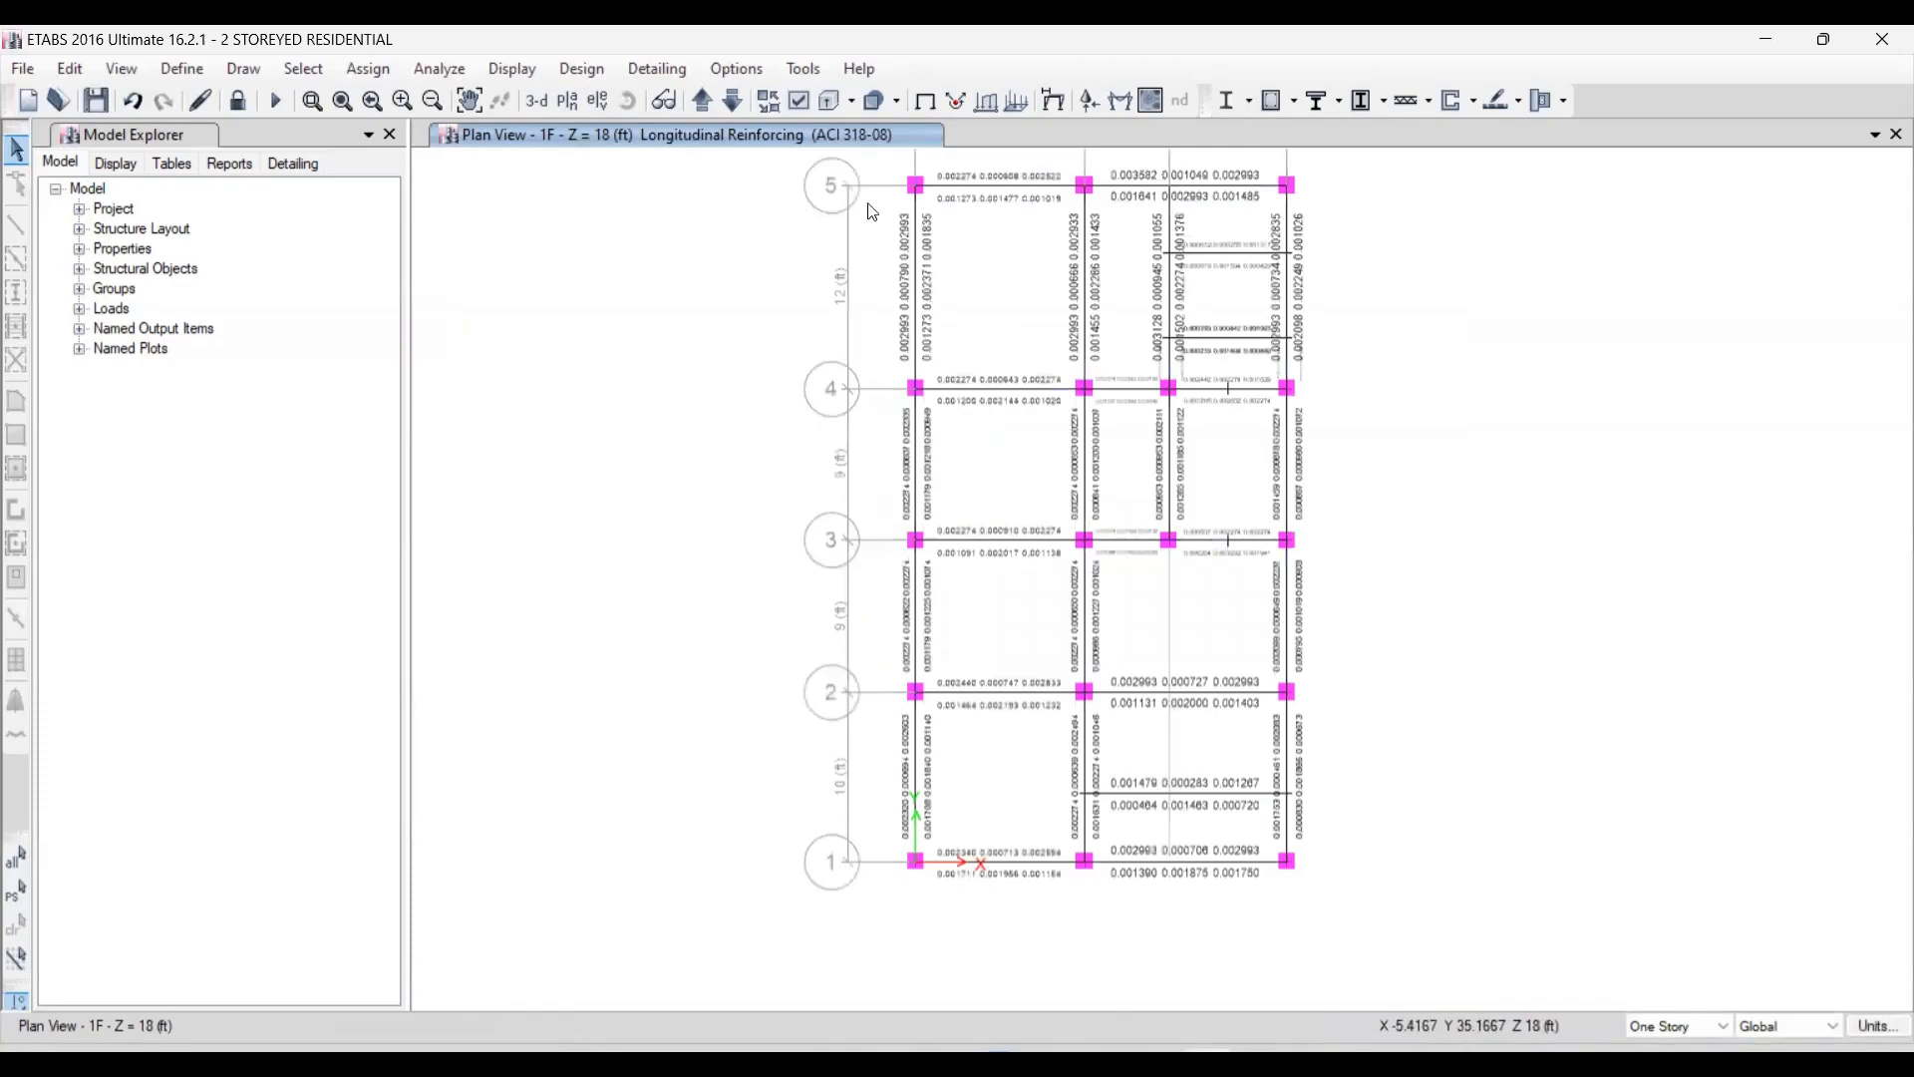